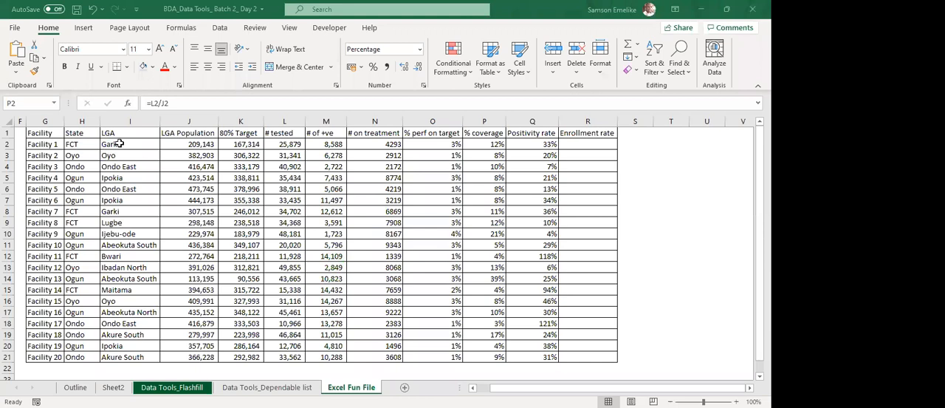
Set Facility 1's state to Oyo and its LGA to Ibadan South.
key(Left)
key(Left)
key(Left)
key(Left)
key(Left)
key(Left)
key(Left)
key(Left)
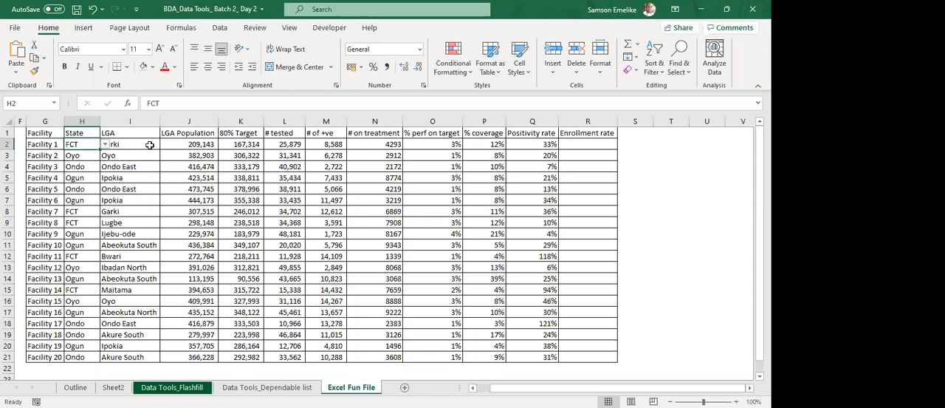
click(150, 145)
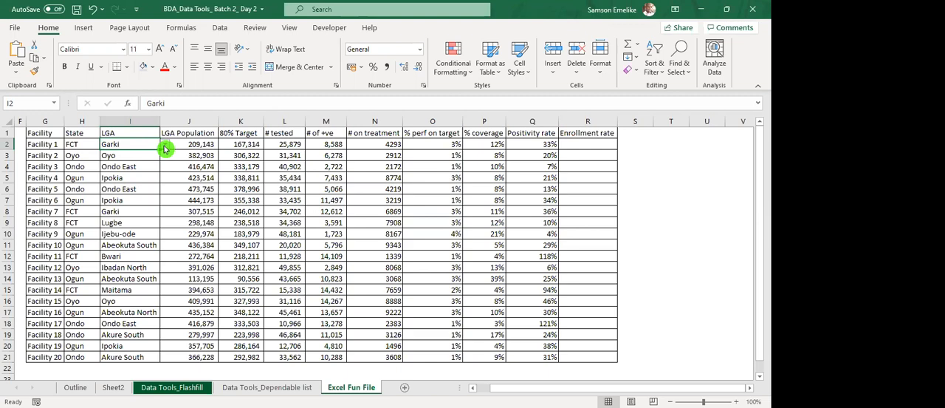
click(165, 149)
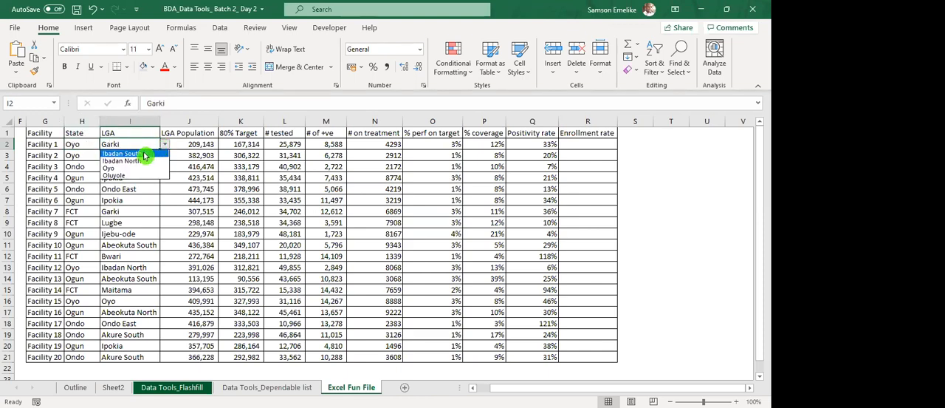
click(144, 154)
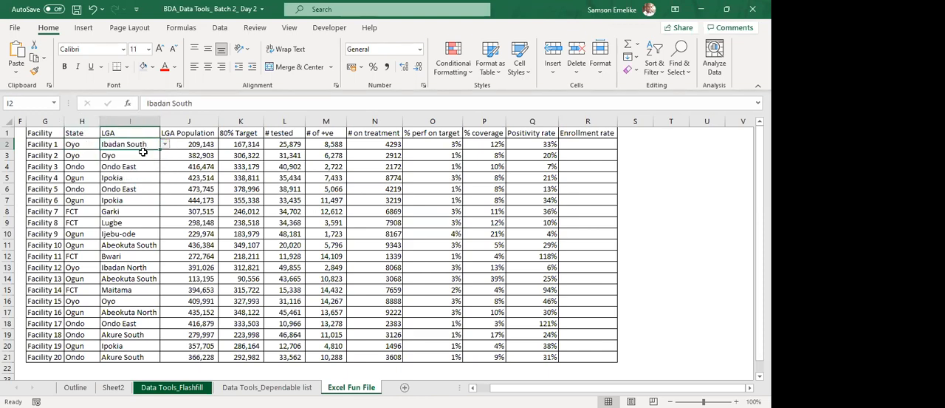
Set Facility 3's state to Ogun and its LGA to Abeokuta South.
click(77, 166)
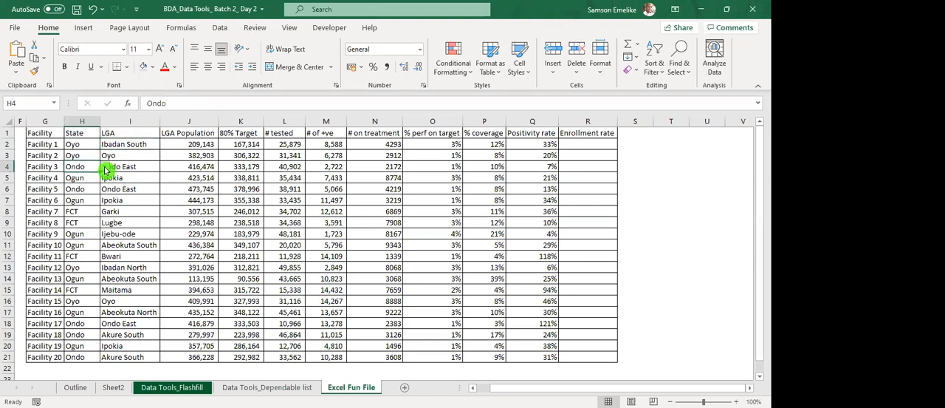
click(106, 169)
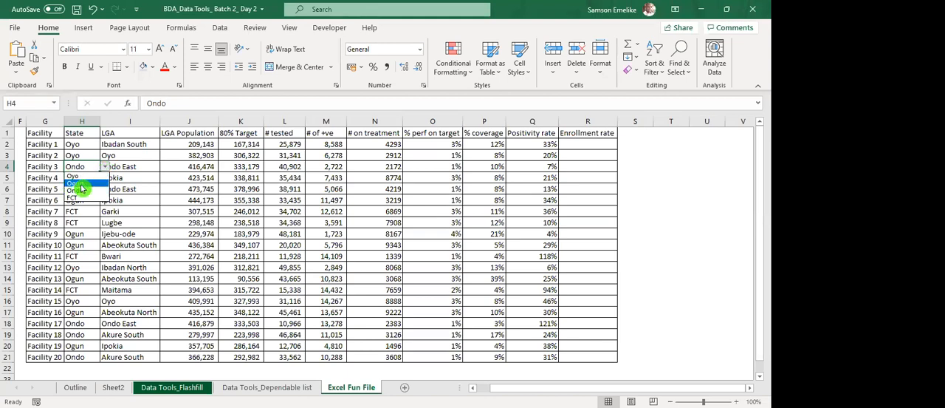
click(82, 188)
click(137, 167)
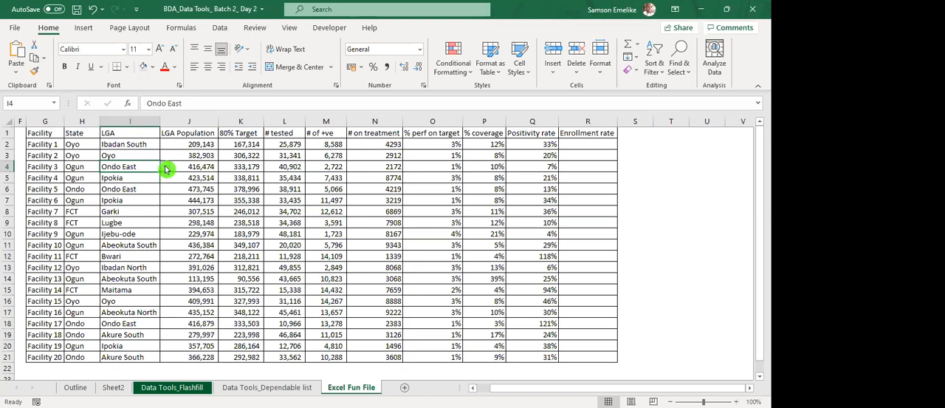
click(166, 169)
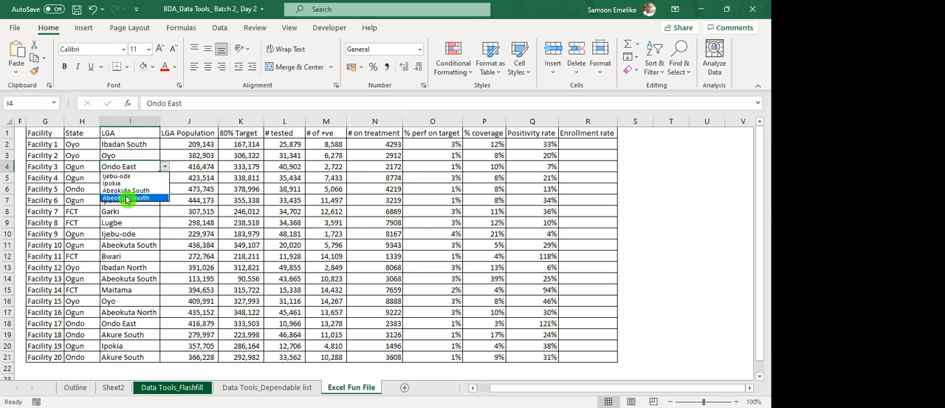
click(125, 190)
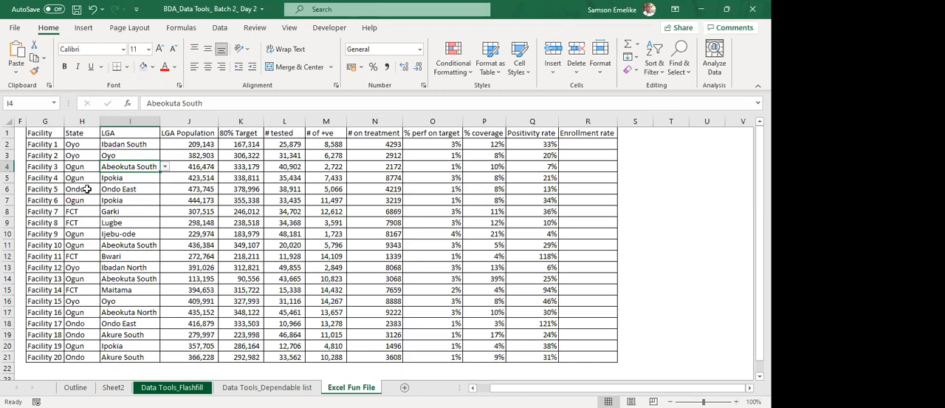
Set Facility 5's state to FCT and its LGA to Bwari.
click(124, 188)
click(166, 190)
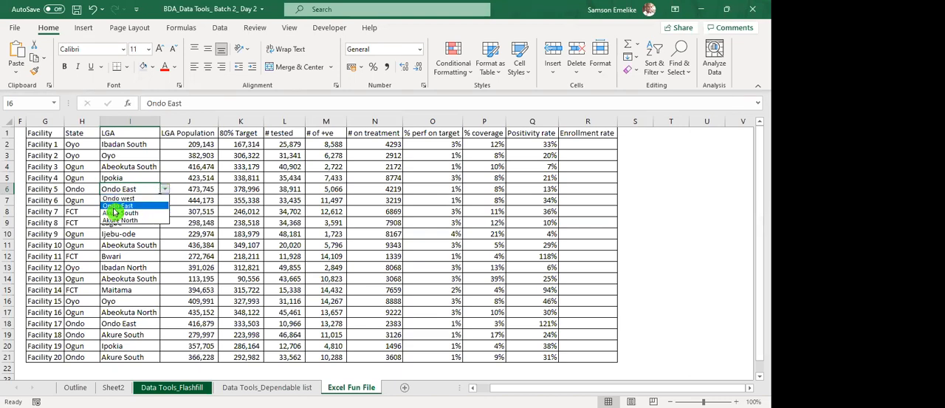
click(95, 190)
click(104, 192)
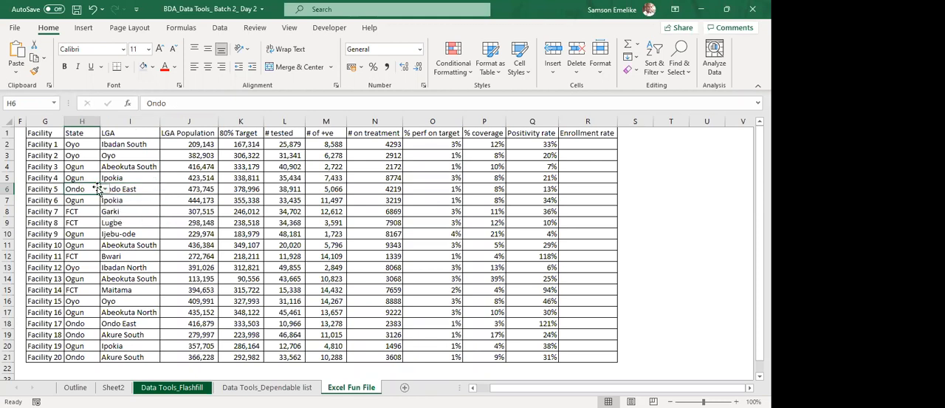
click(104, 190)
click(83, 223)
click(127, 189)
click(165, 193)
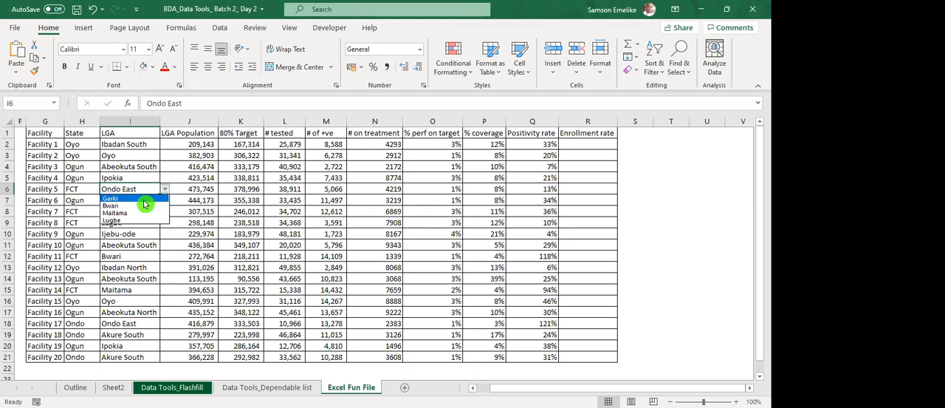
click(126, 207)
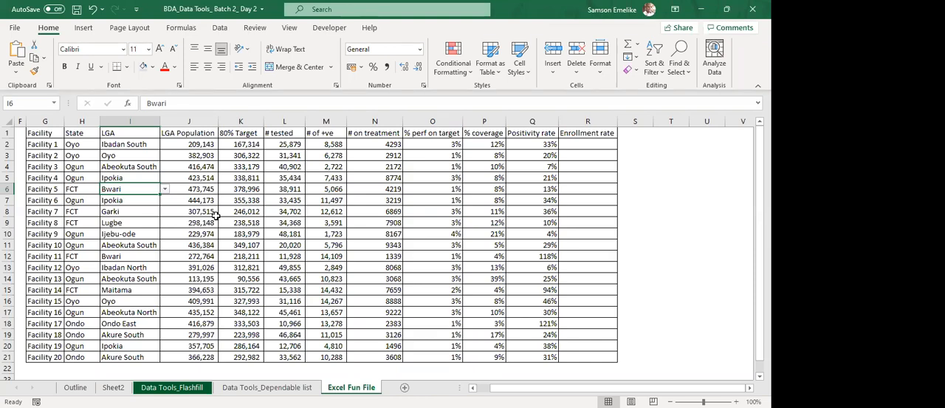
Examine the table's columns from State through Positivity rate, including the formulas behind % perf on target and Positivity rate.
click(217, 217)
click(82, 122)
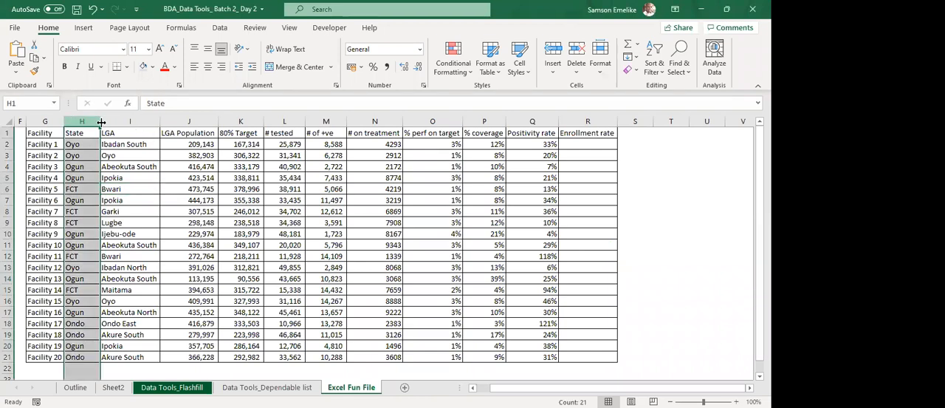
click(117, 121)
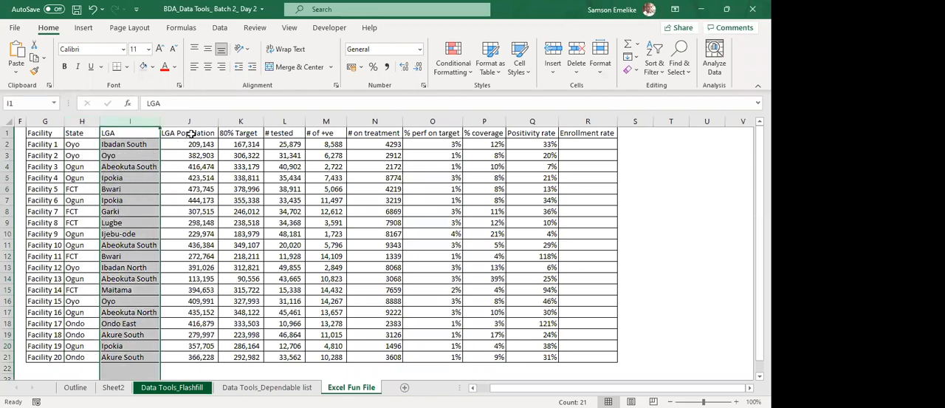
drag(196, 121, 239, 122)
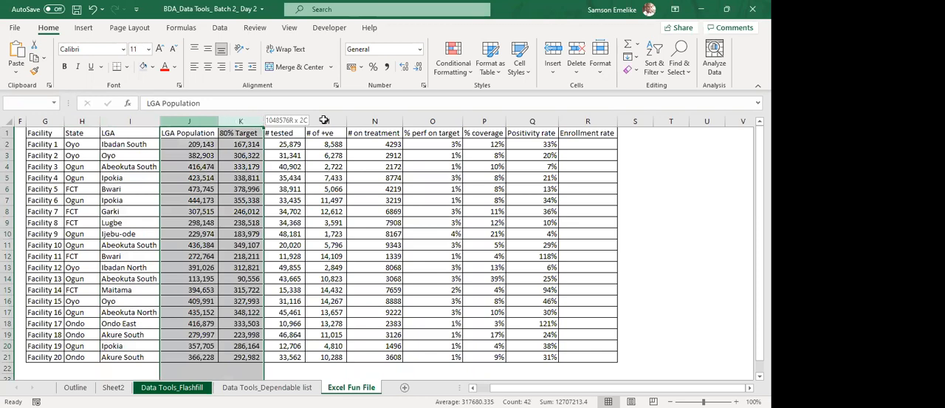
drag(323, 119, 324, 120)
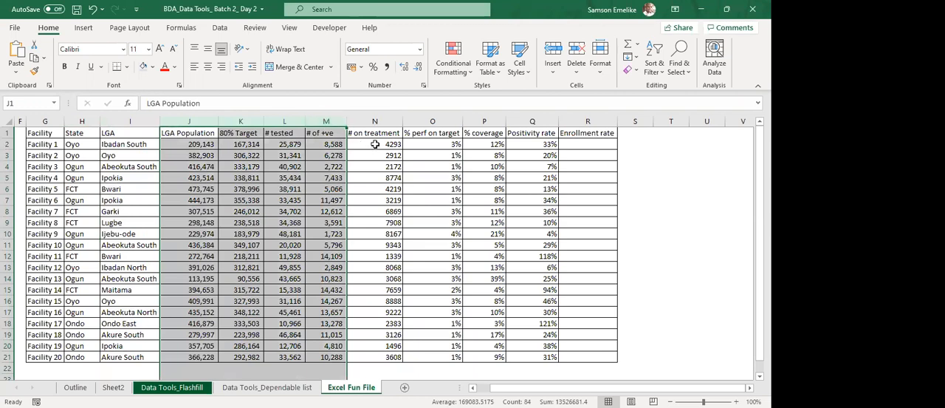
drag(379, 143, 382, 358)
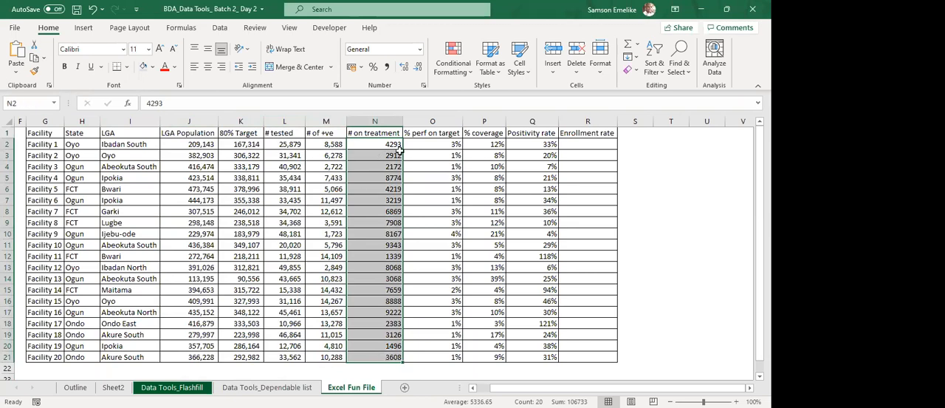
click(437, 144)
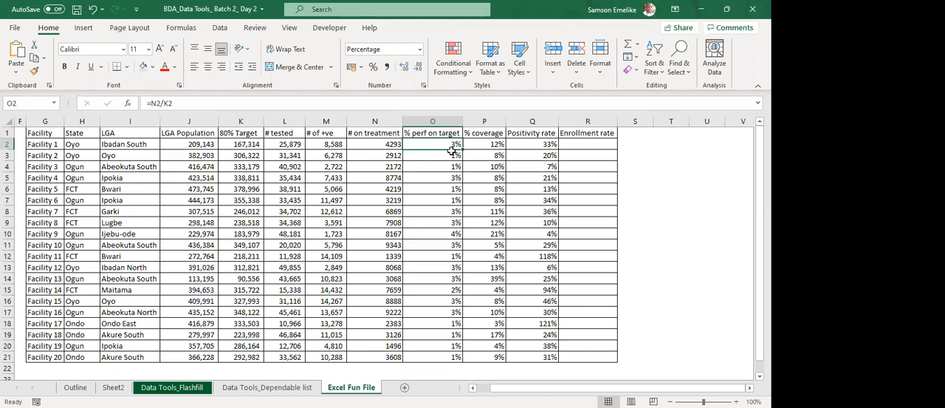
click(487, 116)
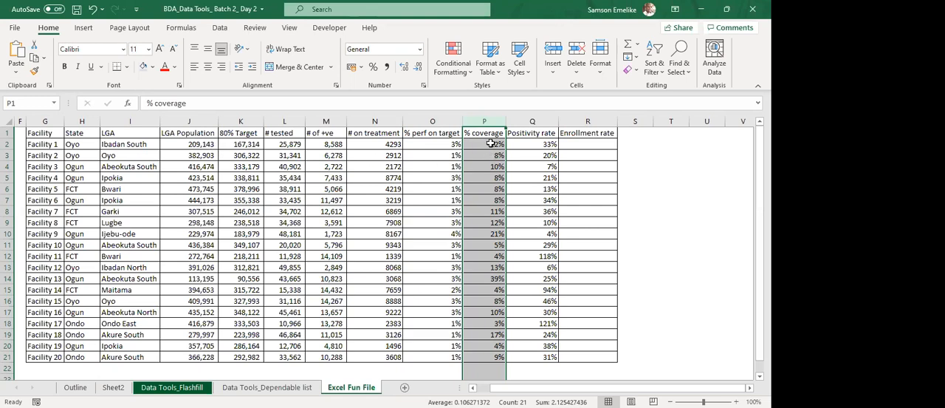
click(532, 122)
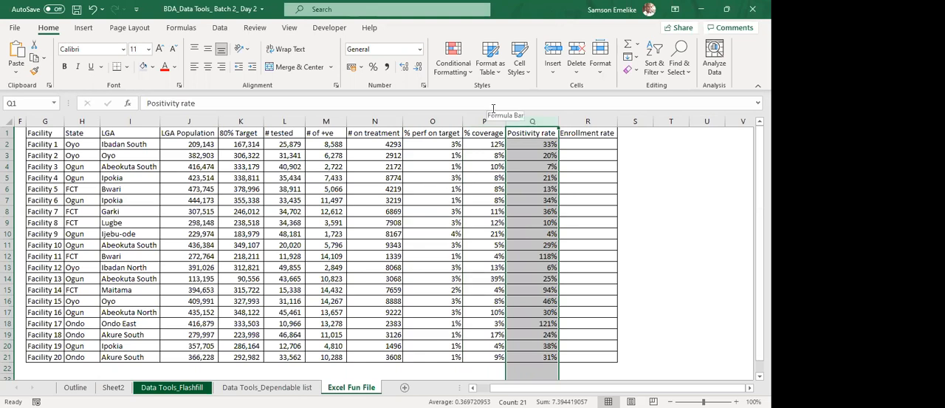
double_click(532, 144)
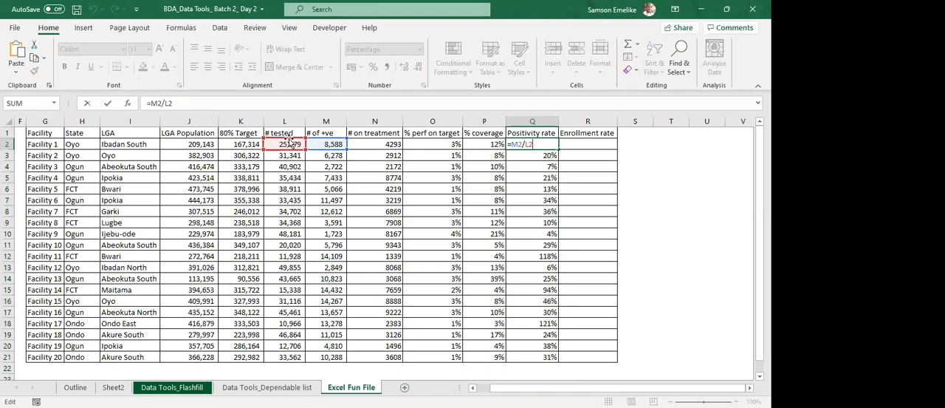
key(Escape)
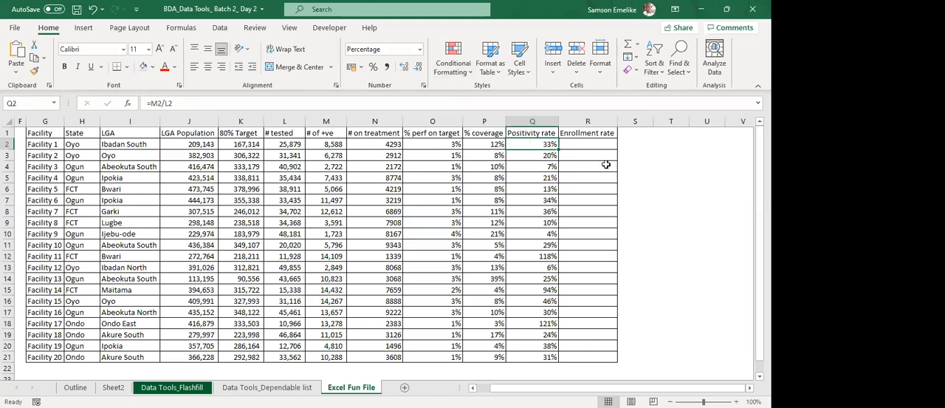
Delete the empty Enrollment rate column from the facility table.
click(586, 120)
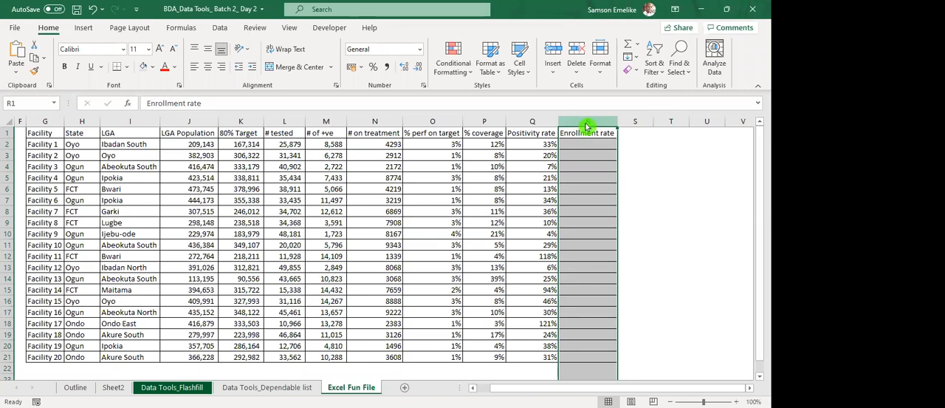
right_click(588, 127)
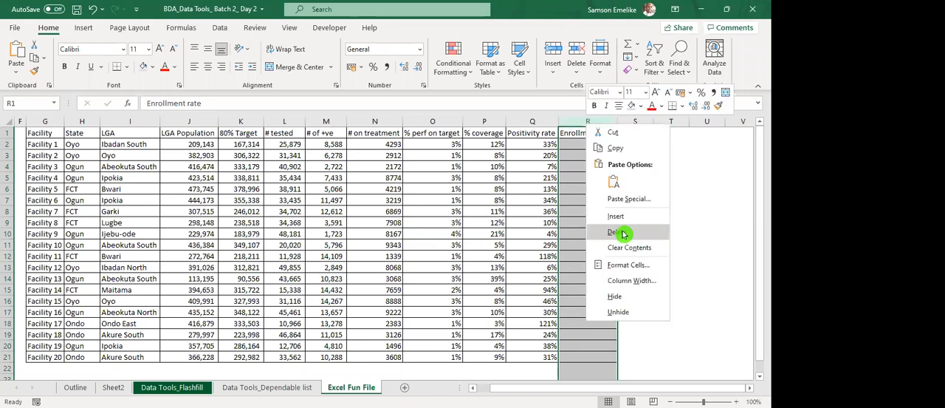
click(623, 231)
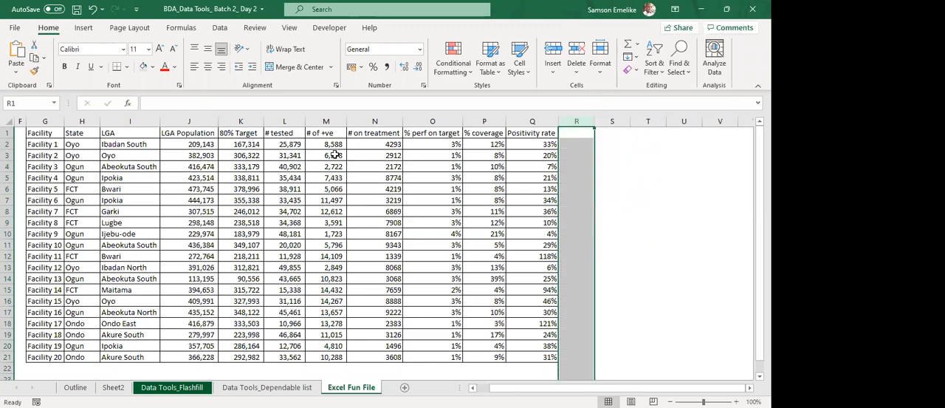
click(488, 132)
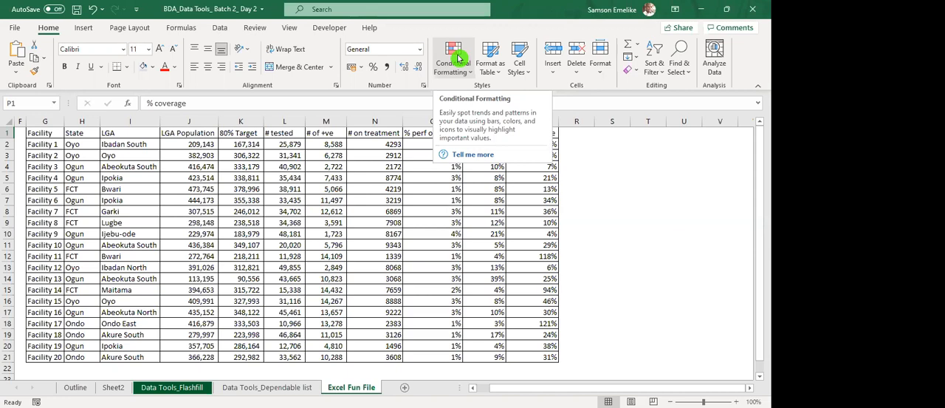
click(647, 208)
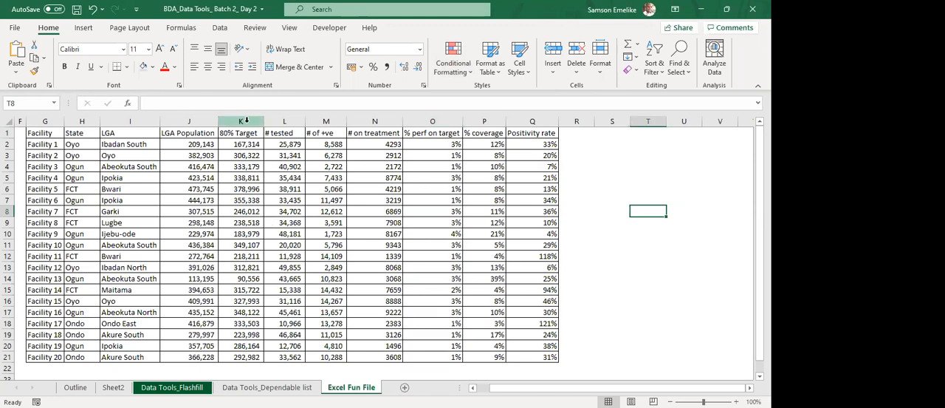
Start a Greater Than highlight rule on the 80% Target column from its header through Facility 20, with a threshold of 300000.
drag(241, 133, 247, 357)
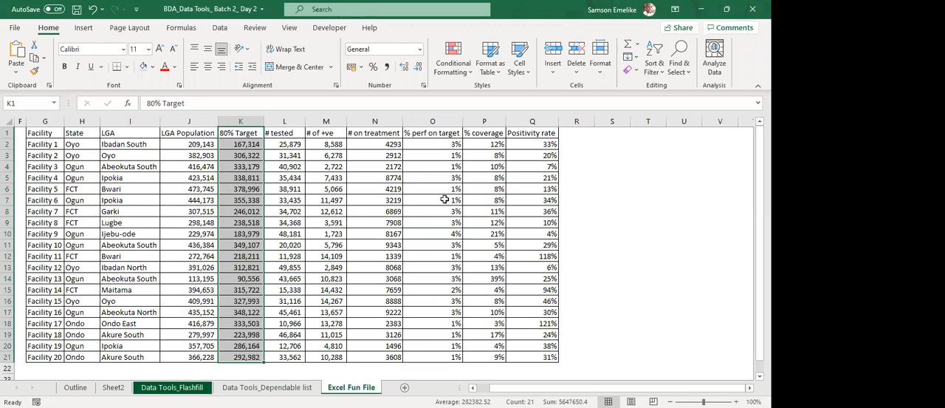
click(421, 86)
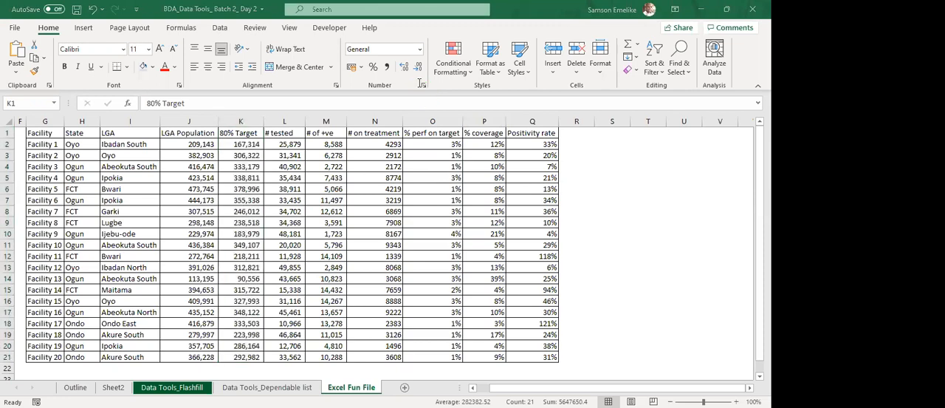
click(429, 104)
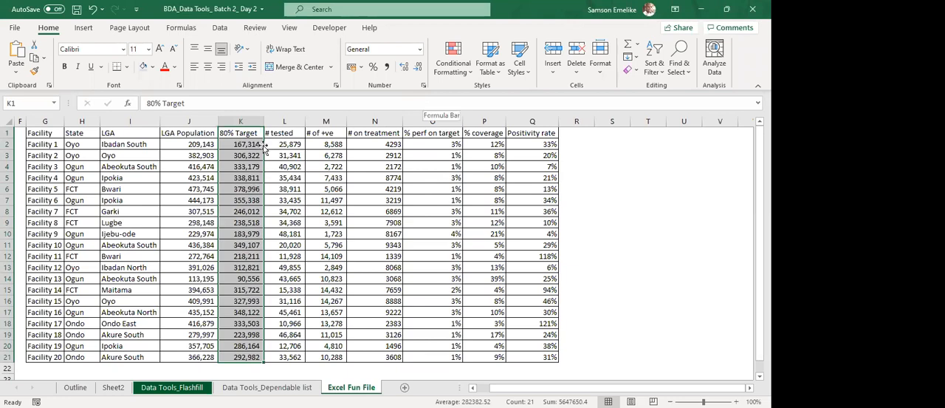
click(453, 61)
click(453, 53)
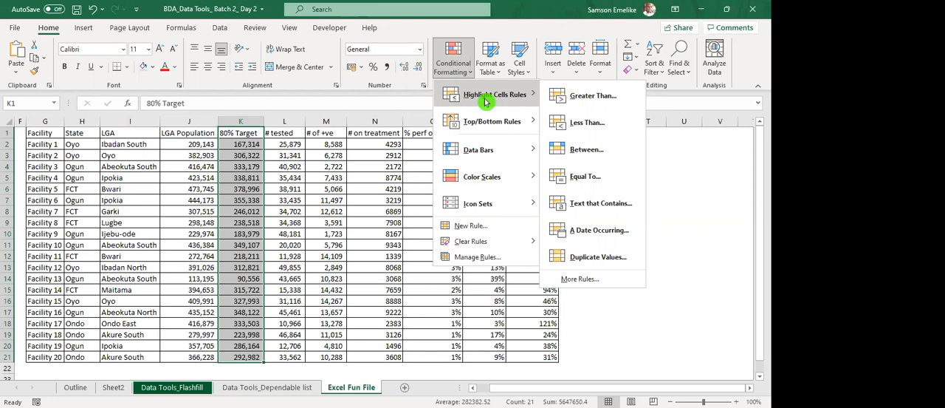
click(456, 65)
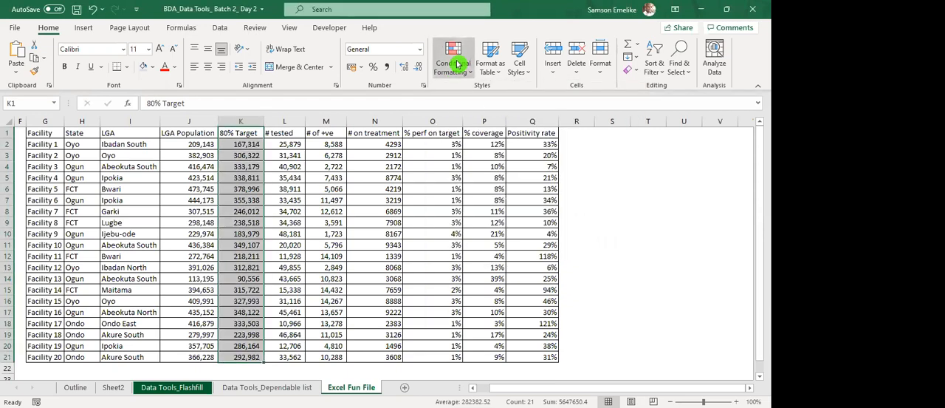
click(458, 65)
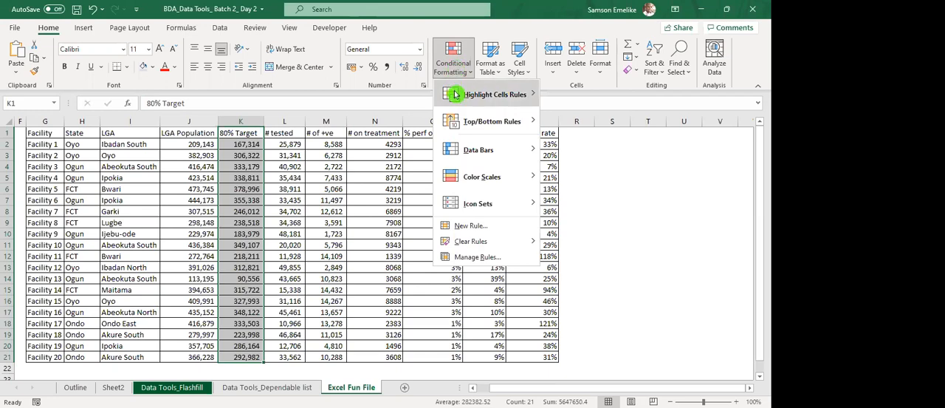
mouse_move(456, 95)
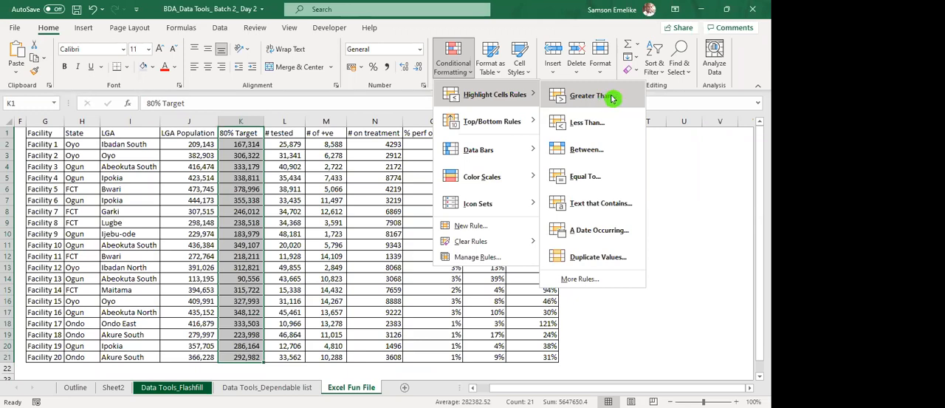
click(611, 98)
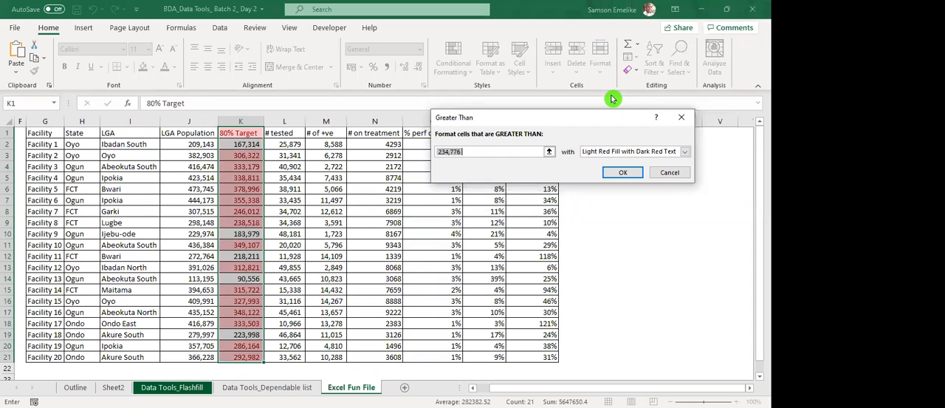
text(30)
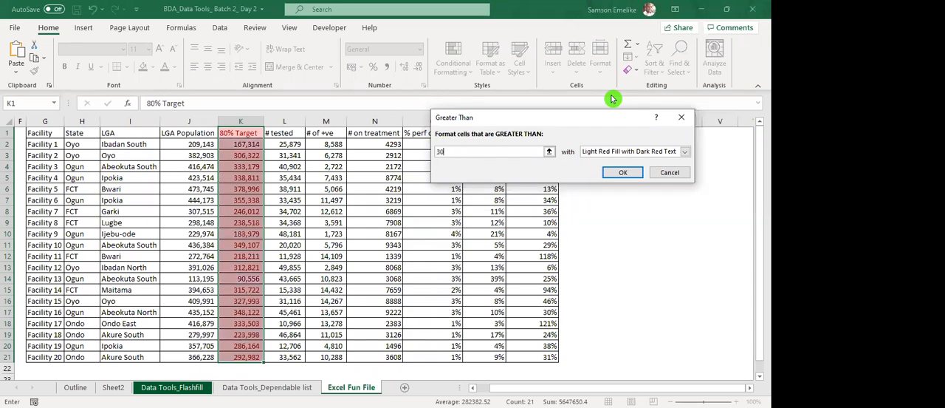
text(0000)
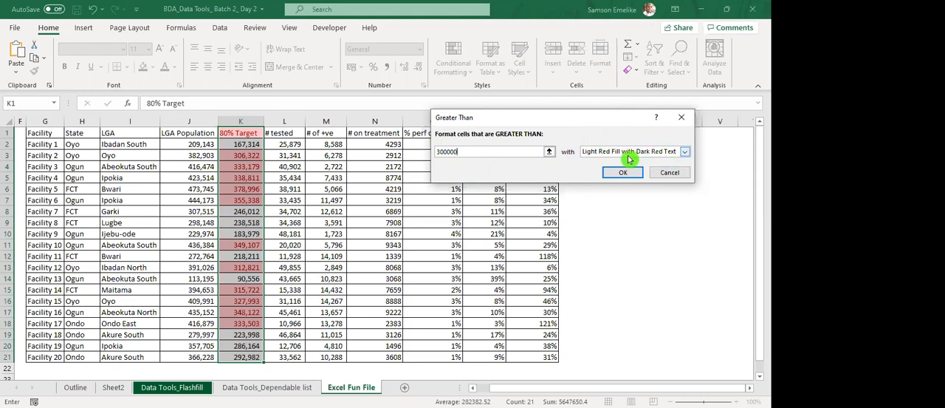
Try 400000 as the threshold of the Greater Than rule.
key(BackSpace)
key(BackSpace)
key(BackSpace)
key(BackSpace)
key(BackSpace)
key(BackSpace)
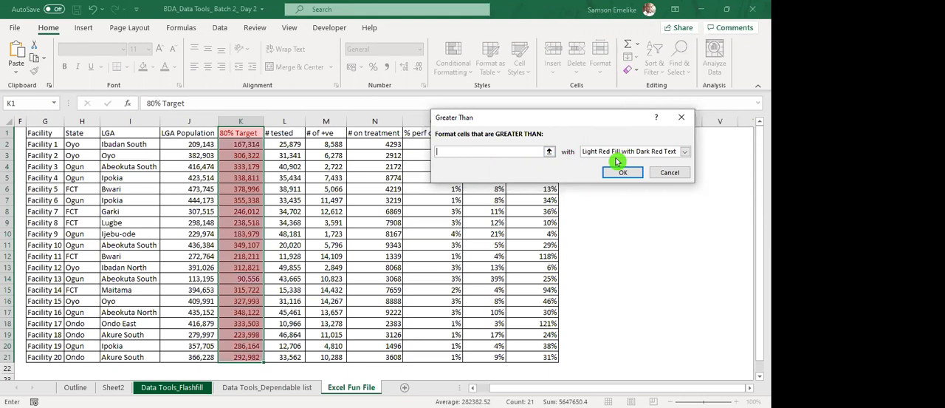
text(400000)
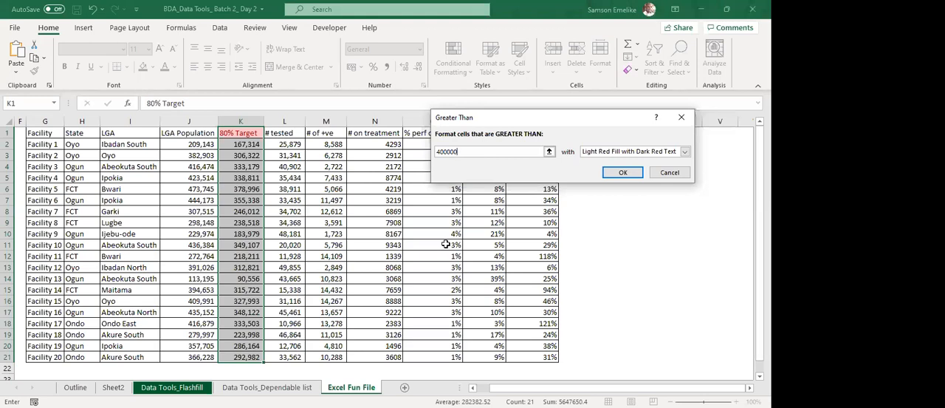
Set the Greater Than threshold to 300000 and apply the rule with Light Red Fill with Dark Red Text.
key(BackSpace)
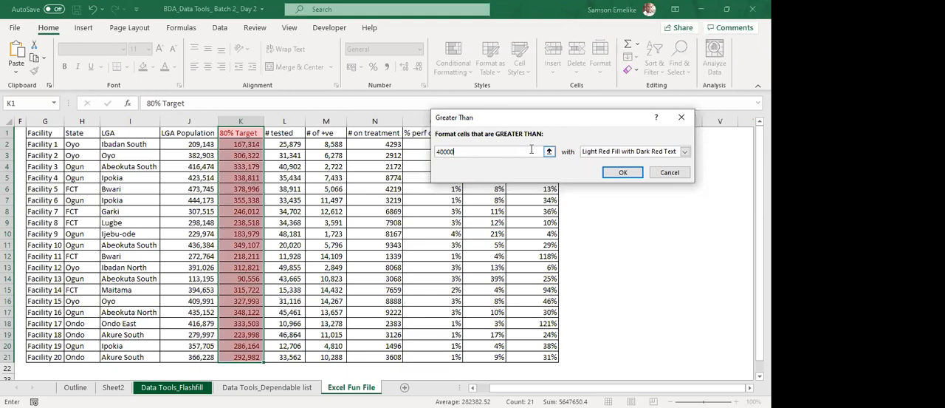
key(BackSpace)
key(BackSpace)
key(BackSpace)
key(BackSpace)
key(BackSpace)
text(300000)
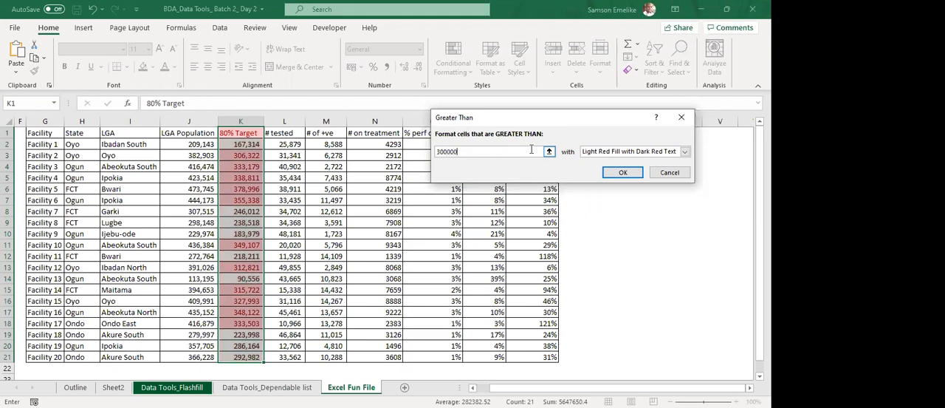
click(621, 173)
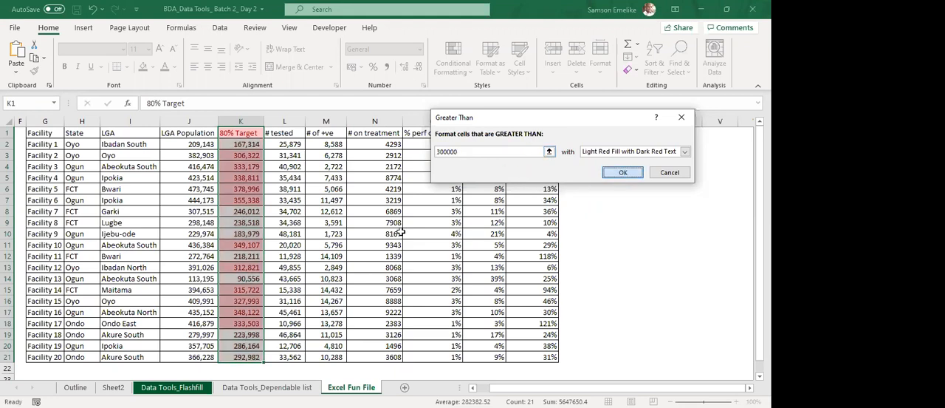
click(413, 201)
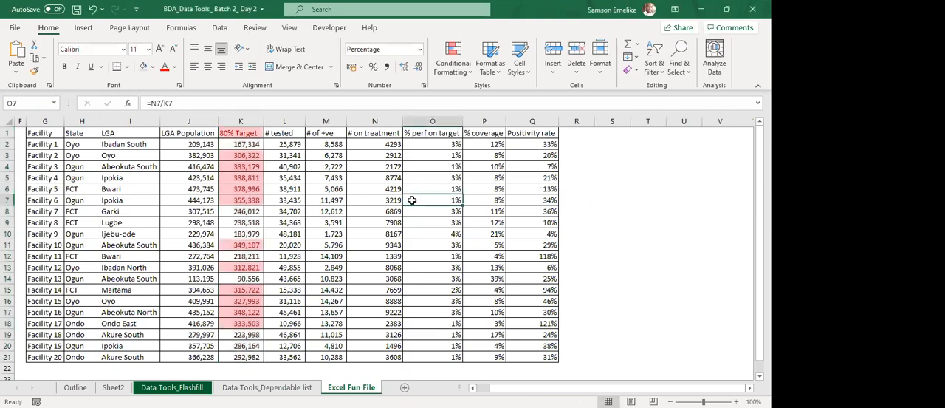
Clear the conditional formatting rule from the 80% Target header cell K1 only.
click(240, 133)
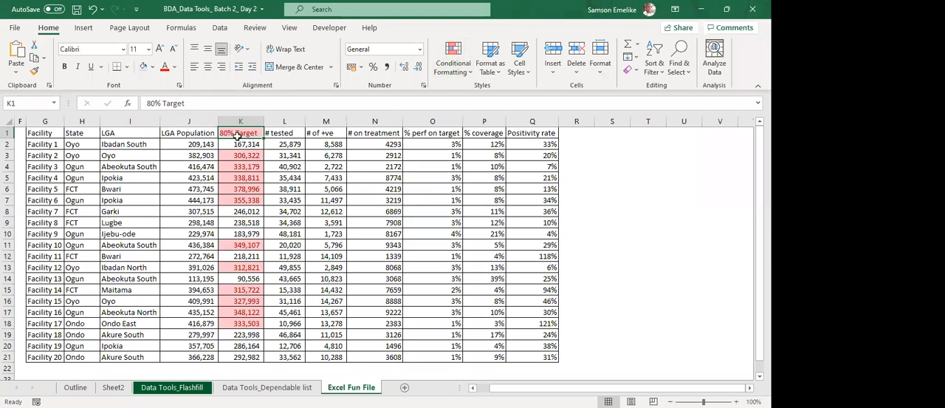
click(446, 60)
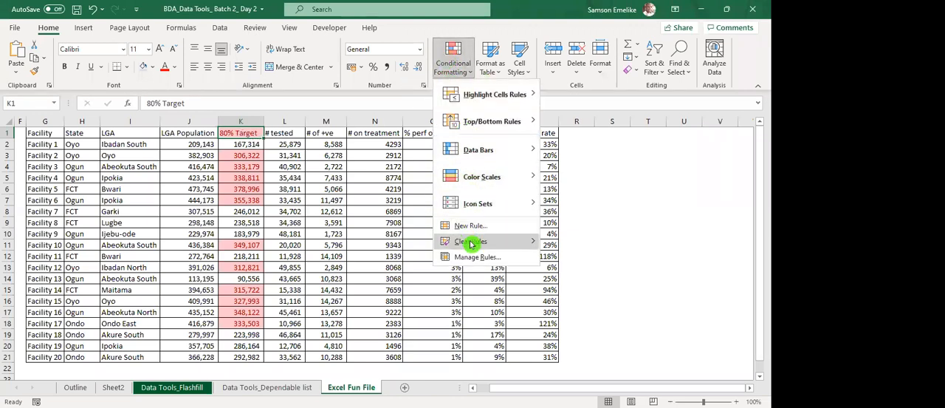
mouse_move(459, 242)
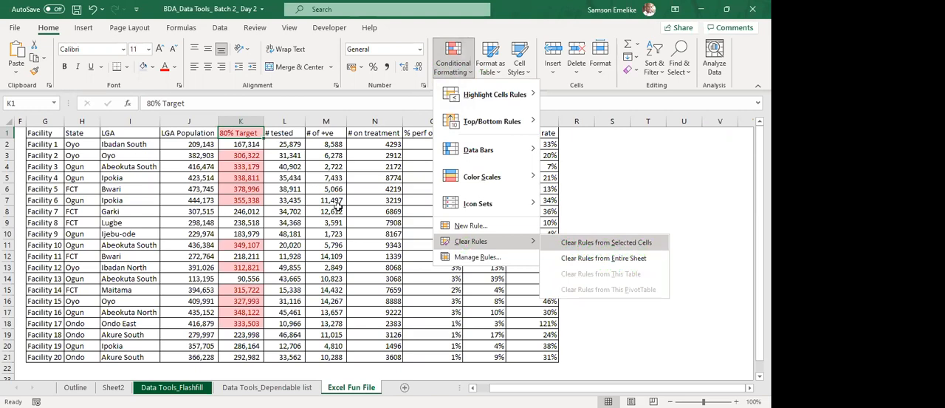
Start a Less Than highlight rule on the 80% Target values in K2:K21 with a threshold of 200000.
click(249, 144)
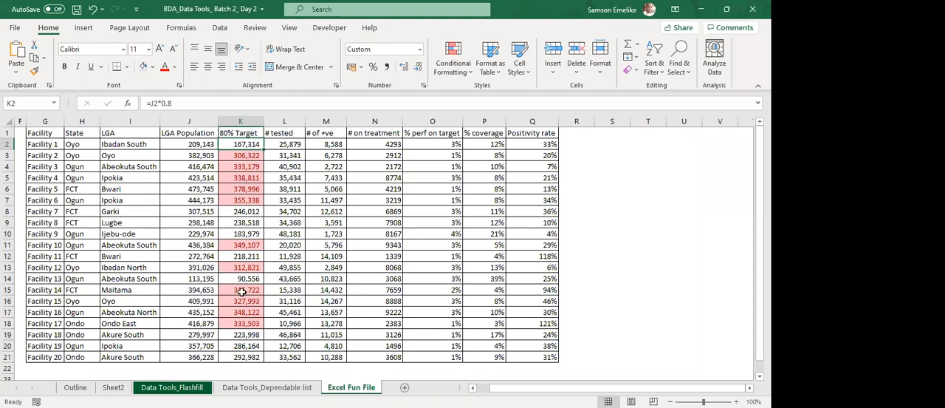
drag(240, 145, 232, 354)
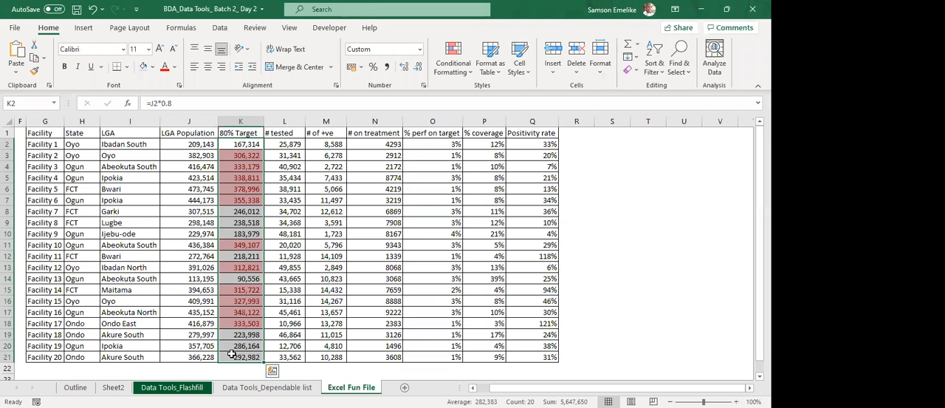
click(453, 56)
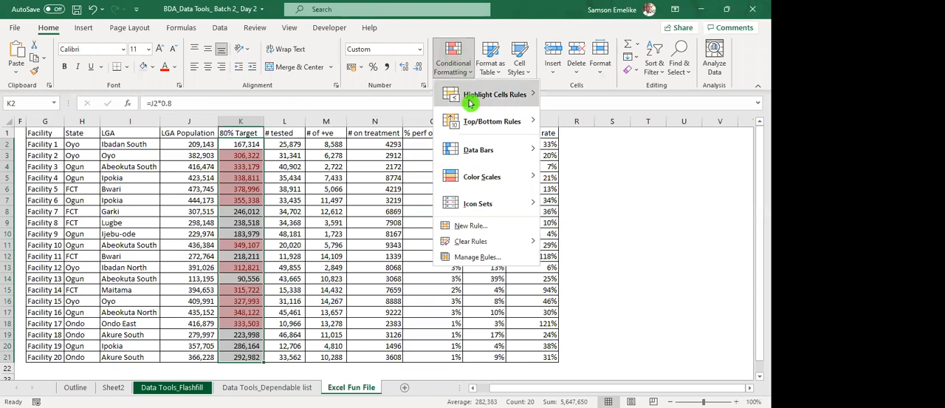
mouse_move(469, 99)
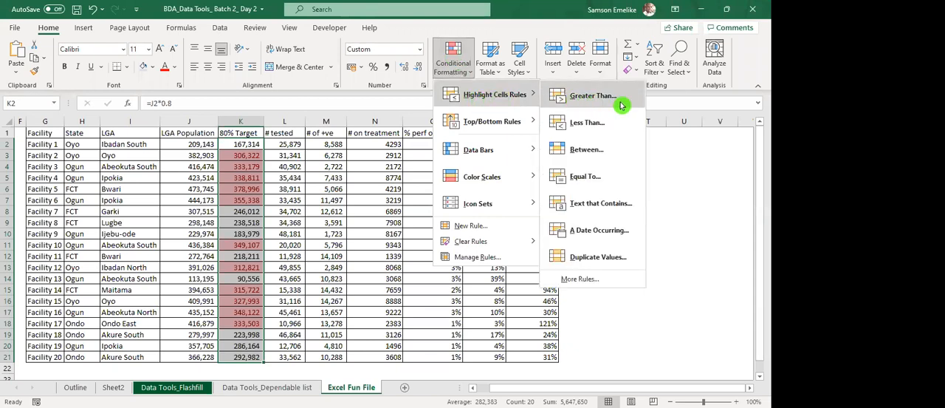
click(586, 124)
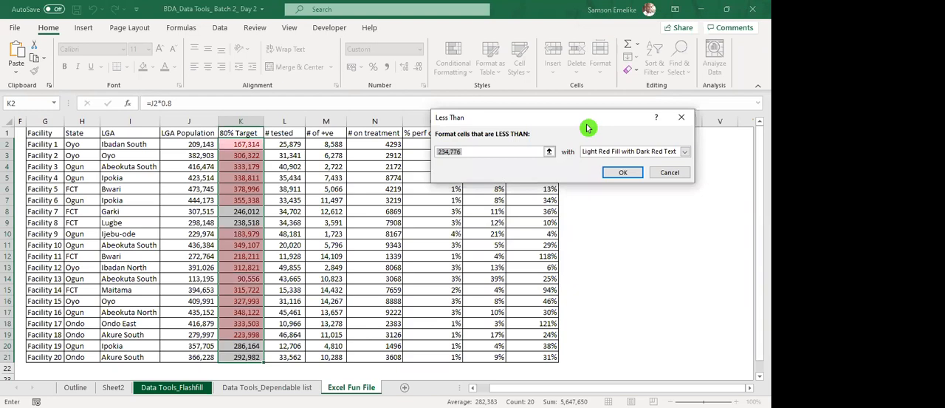
text(200000)
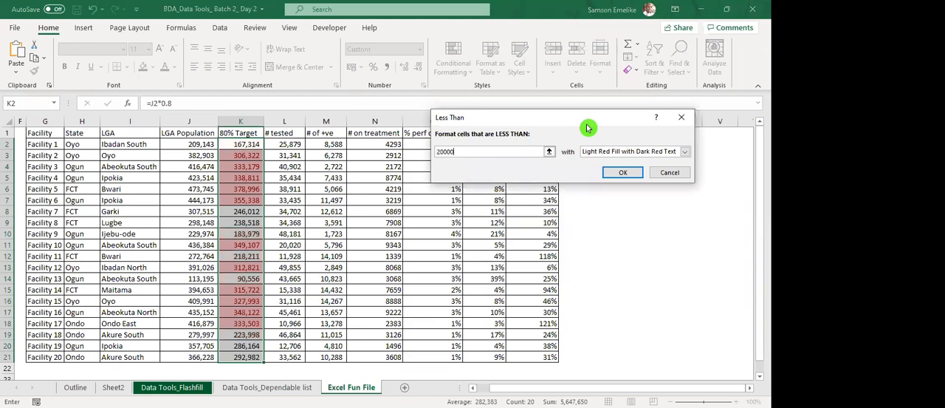
Try the yellow preset for the Less Than rule, but apply it with Green Fill with Dark Green Text.
click(686, 152)
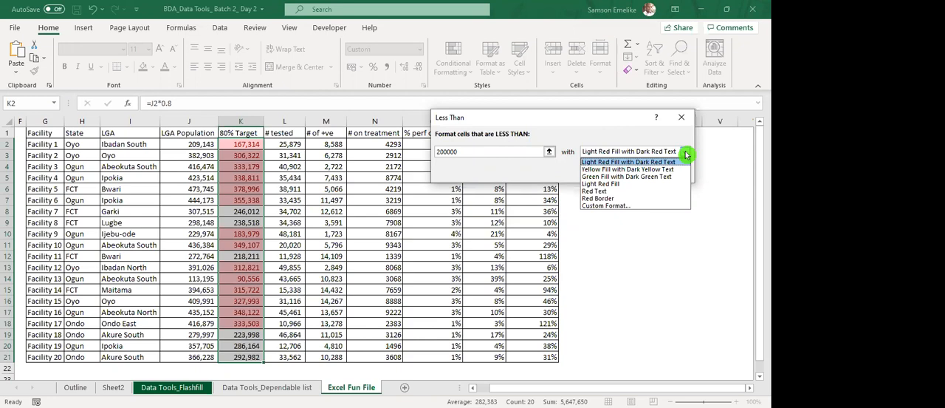
click(632, 177)
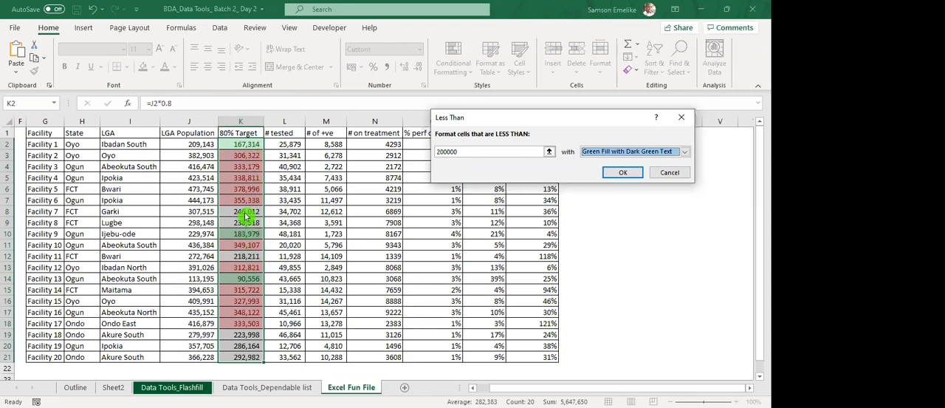
click(688, 153)
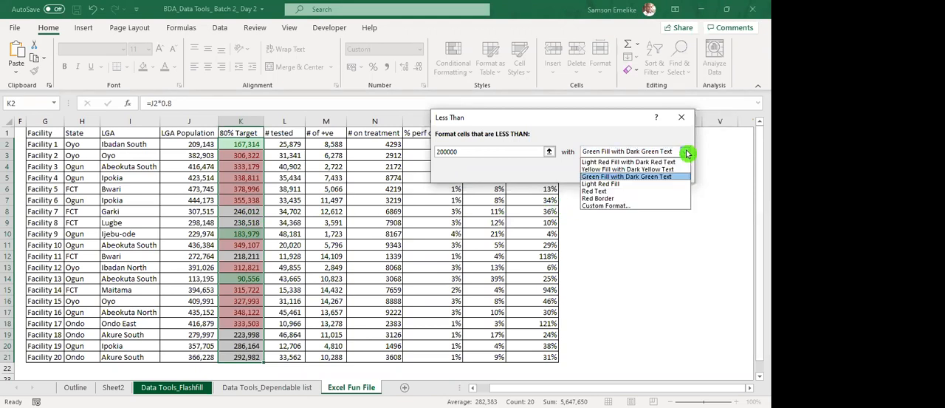
click(610, 169)
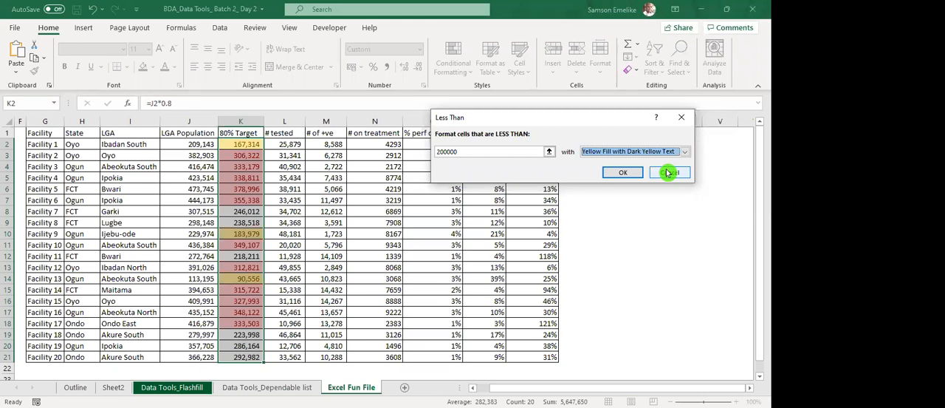
click(686, 153)
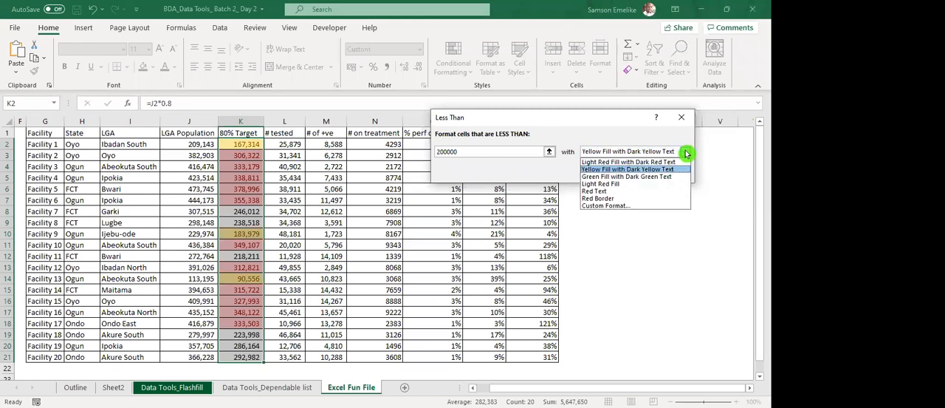
click(665, 176)
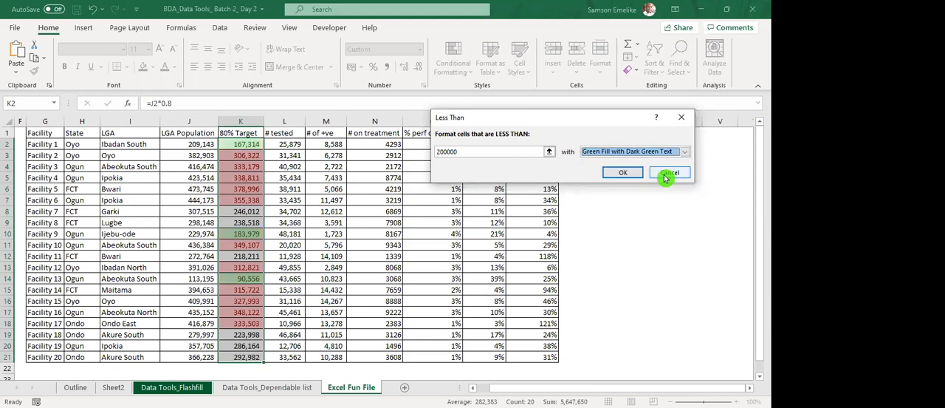
click(621, 174)
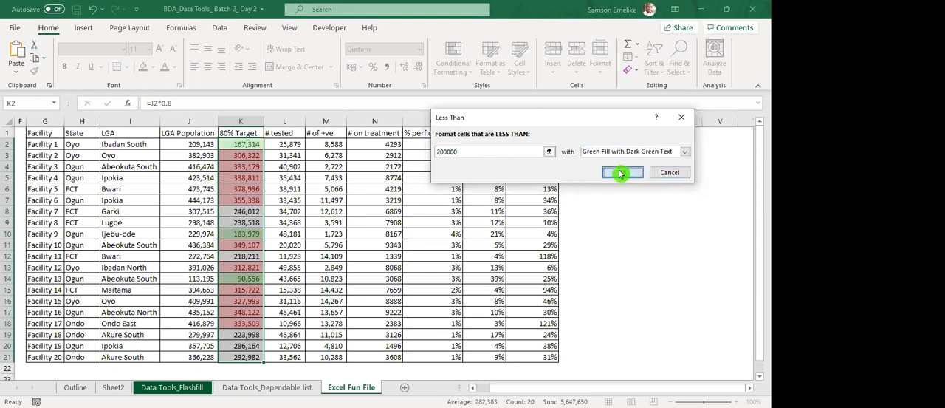
click(348, 211)
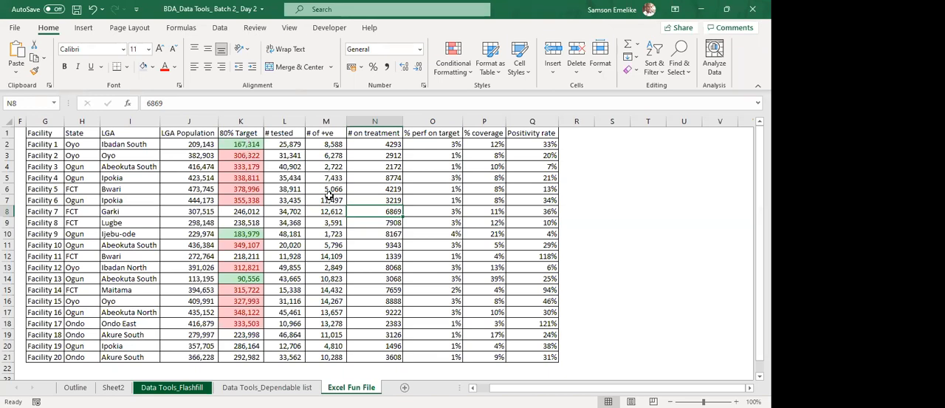
Start a Between highlight rule on the 80% Target values in K2:K21 with a lower limit of 200000.
click(248, 144)
drag(249, 144, 245, 357)
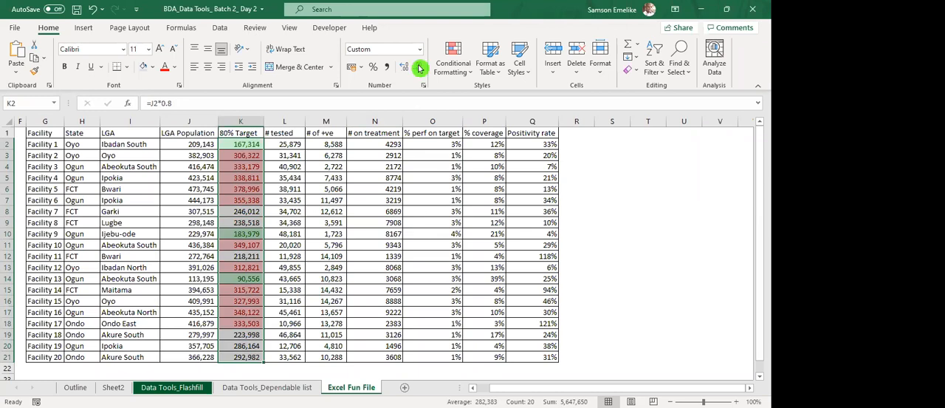
click(456, 57)
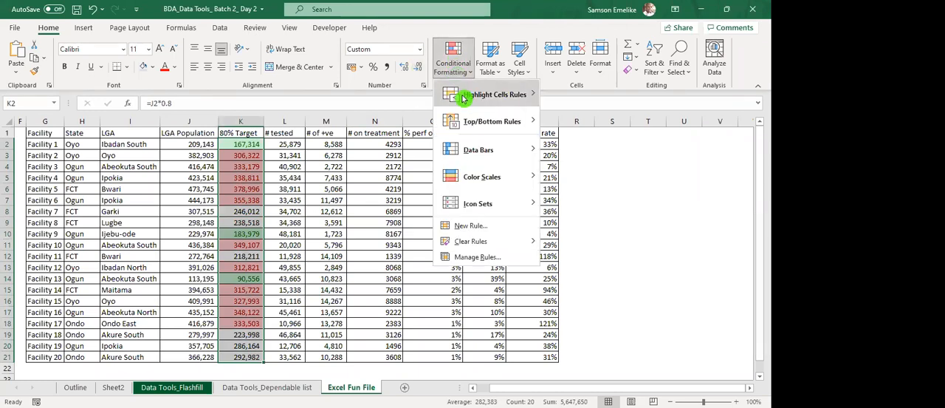
mouse_move(535, 94)
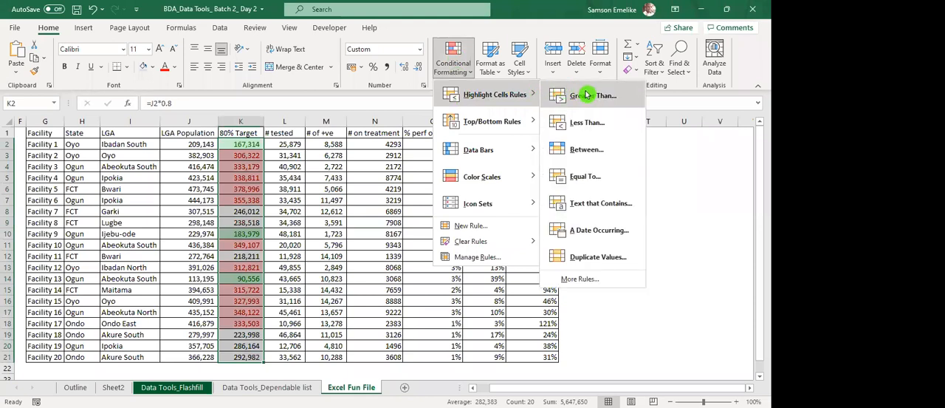
click(596, 152)
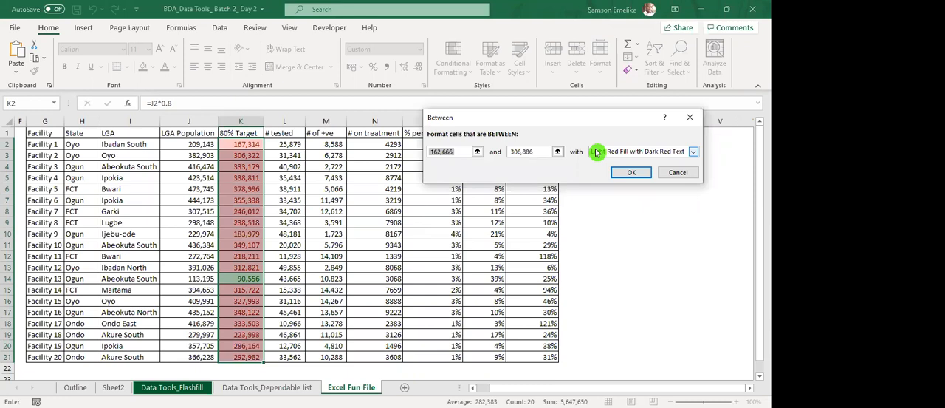
text(200000)
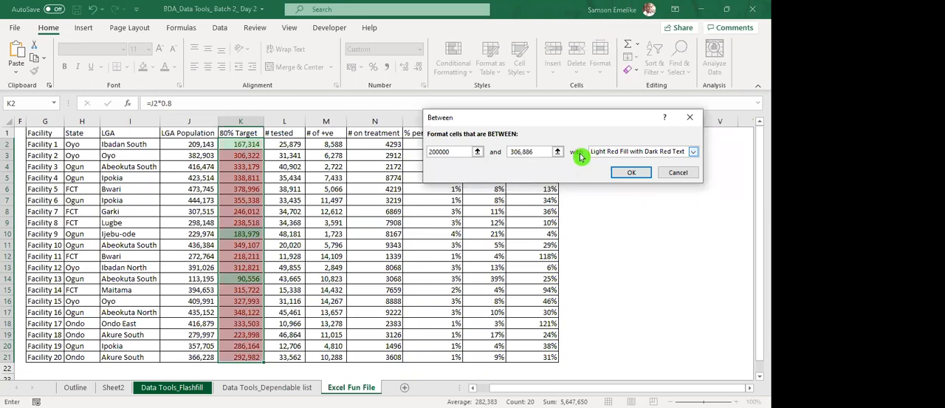
Set the Between rule's upper limit to 250000 and apply it with Yellow Fill with Dark Yellow Text.
click(540, 152)
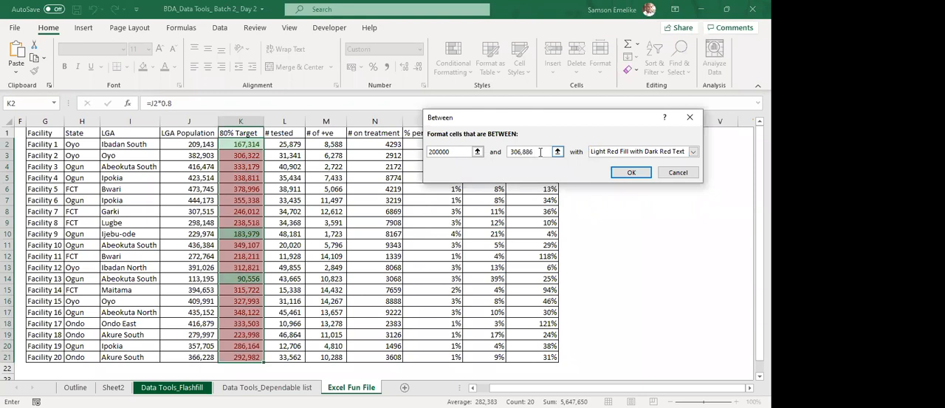
key(BackSpace)
key(BackSpace)
key(BackSpace)
key(BackSpace)
key(BackSpace)
key(BackSpace)
key(BackSpace)
text(2)
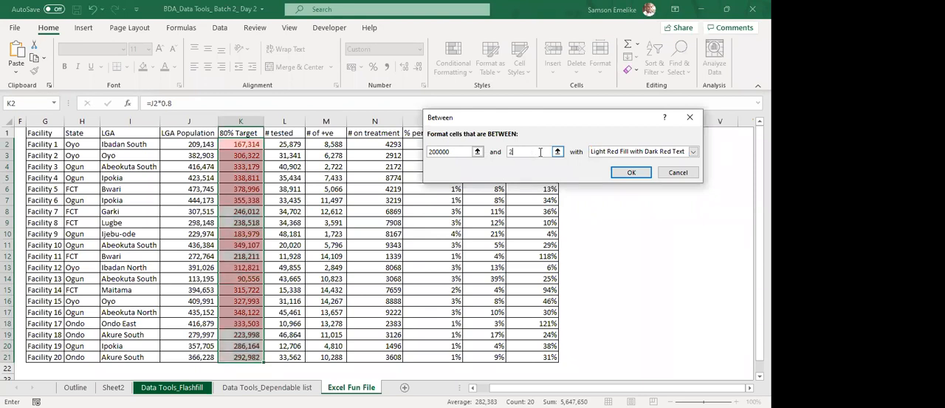
text(50000)
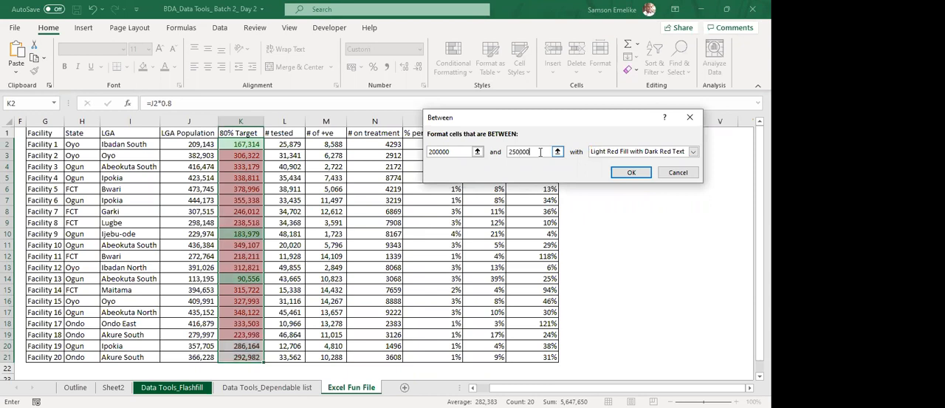
click(694, 152)
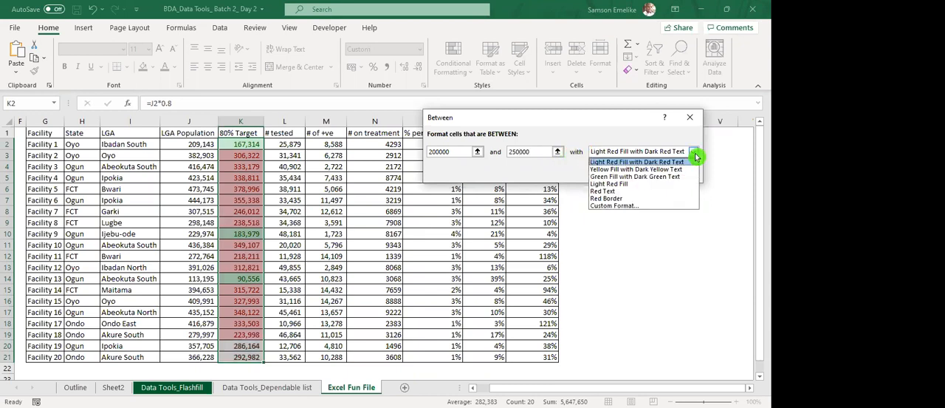
click(659, 170)
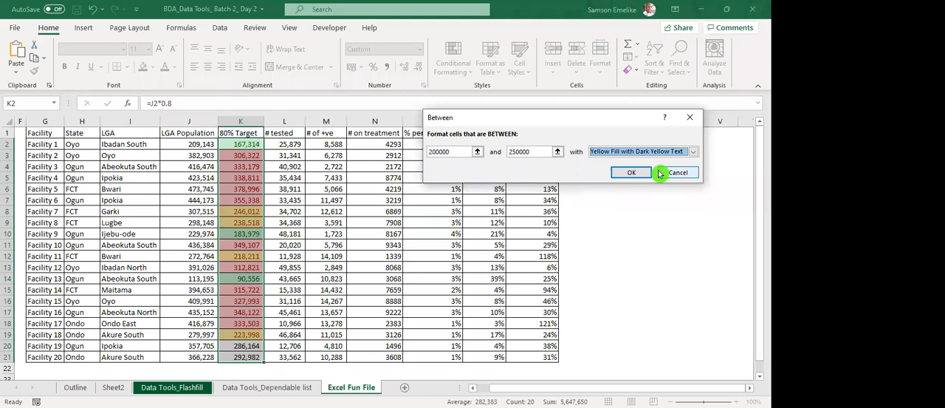
click(637, 177)
click(392, 221)
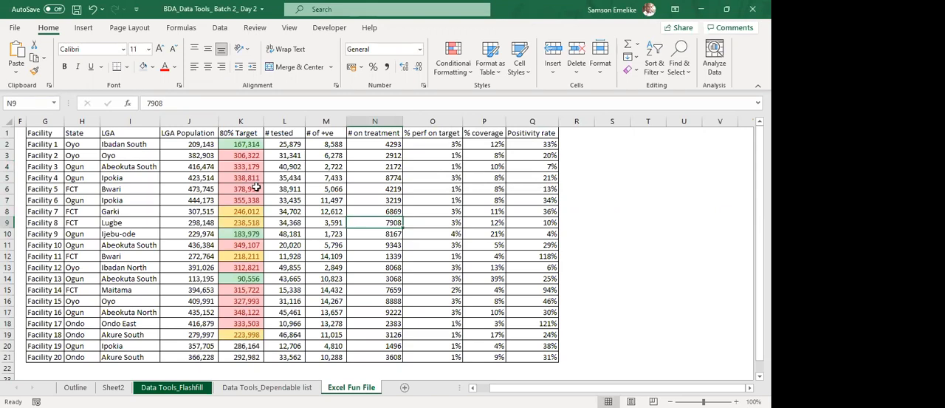
Replace the 80% Target value of Facility 19 in K20 with 400000.
scroll(255, 189, down, 1)
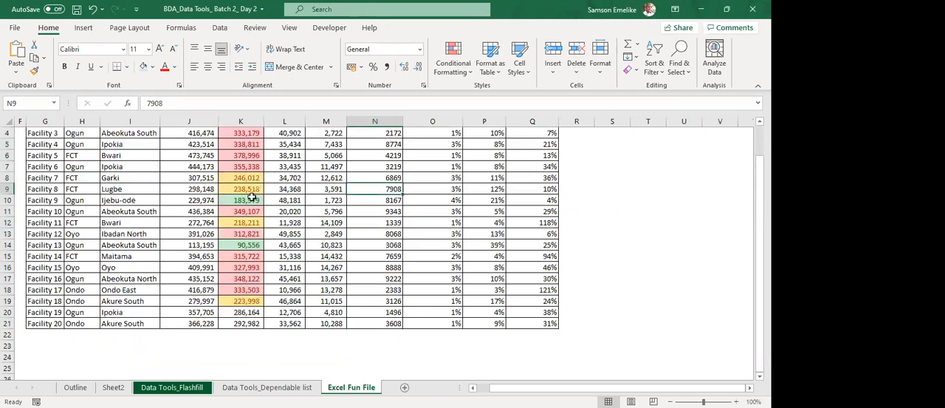
scroll(243, 288, up, 1)
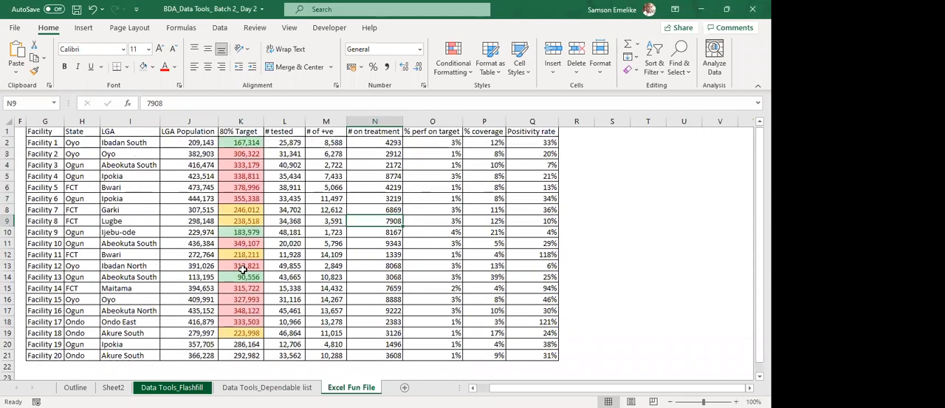
scroll(244, 284, down, 2)
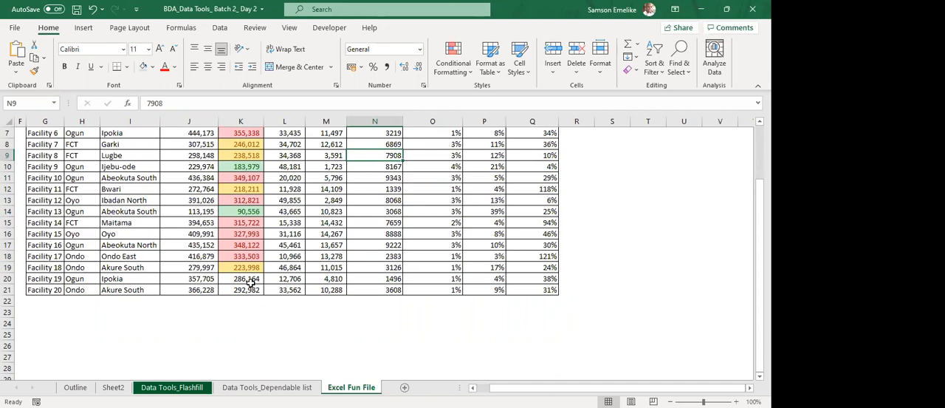
click(252, 278)
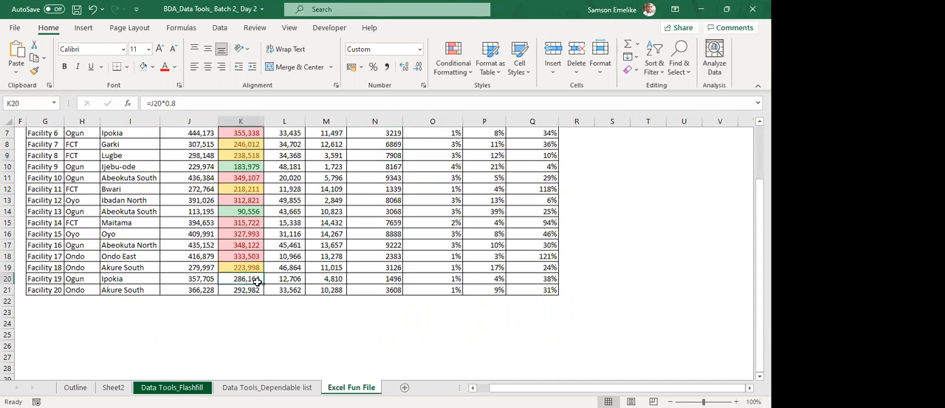
text(400000)
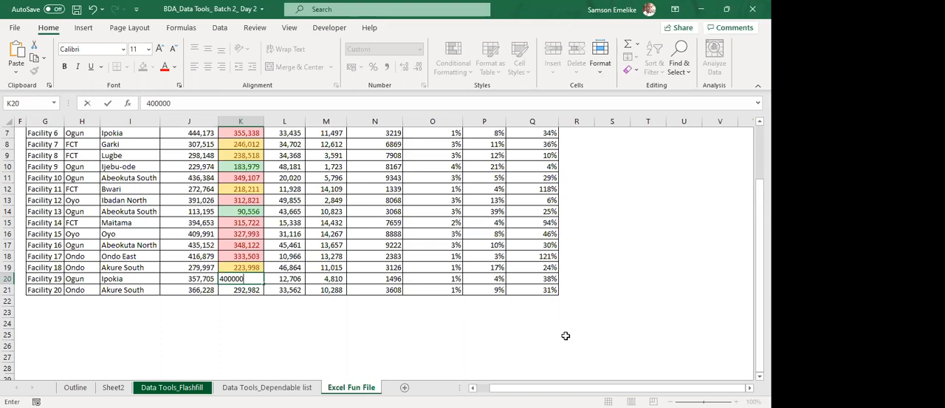
key(Return)
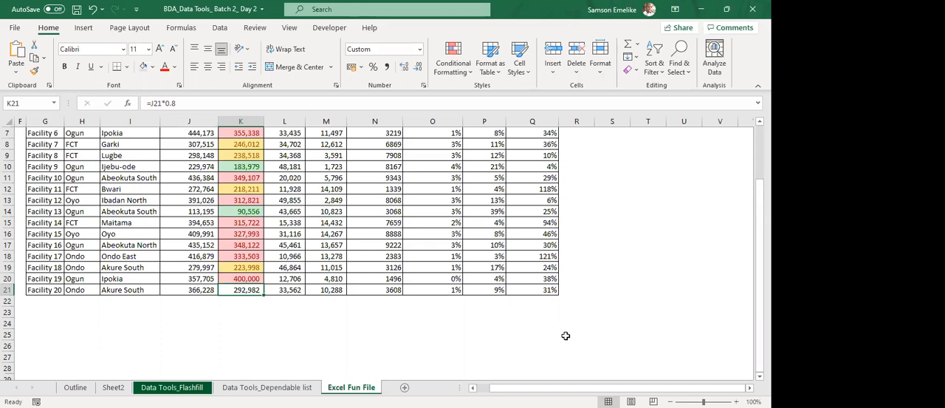
Clear all conditional formatting rules from the 80% Target values in K2:K21 only.
scroll(260, 274, up, 2)
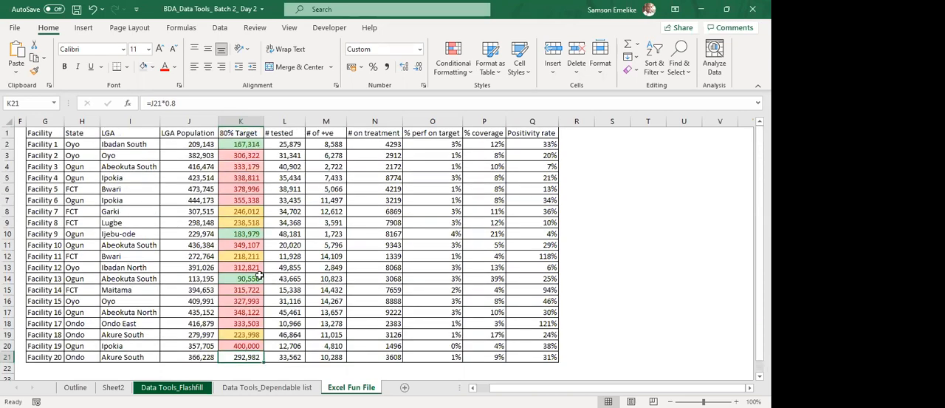
drag(244, 144, 245, 353)
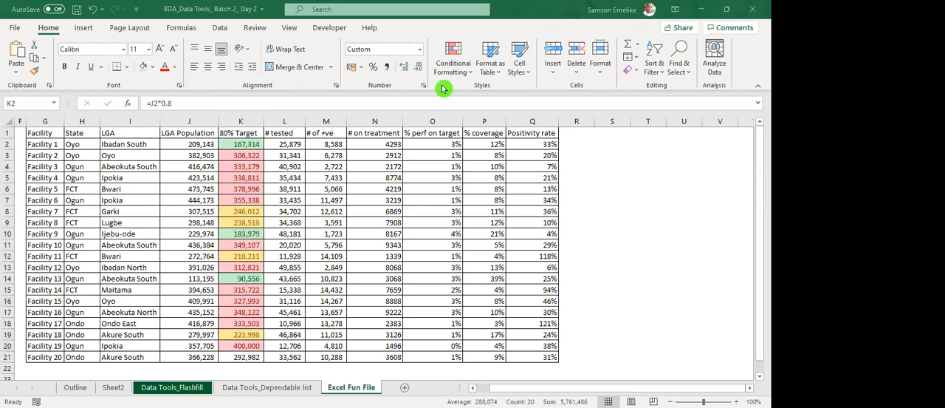
click(455, 62)
click(455, 62)
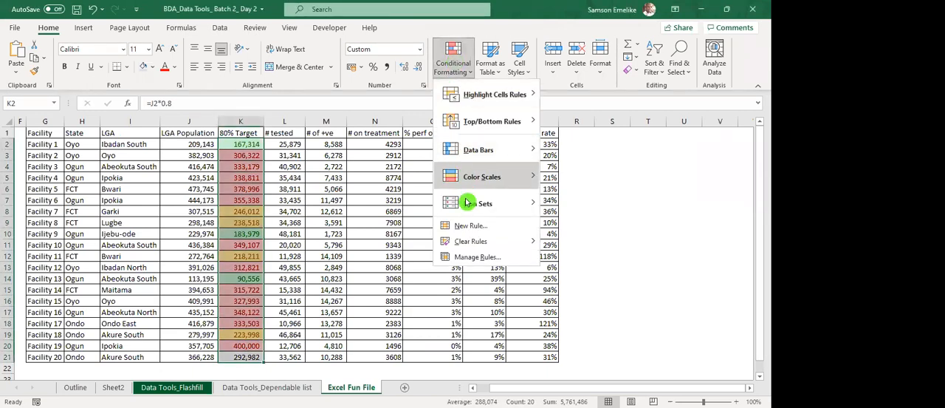
mouse_move(468, 246)
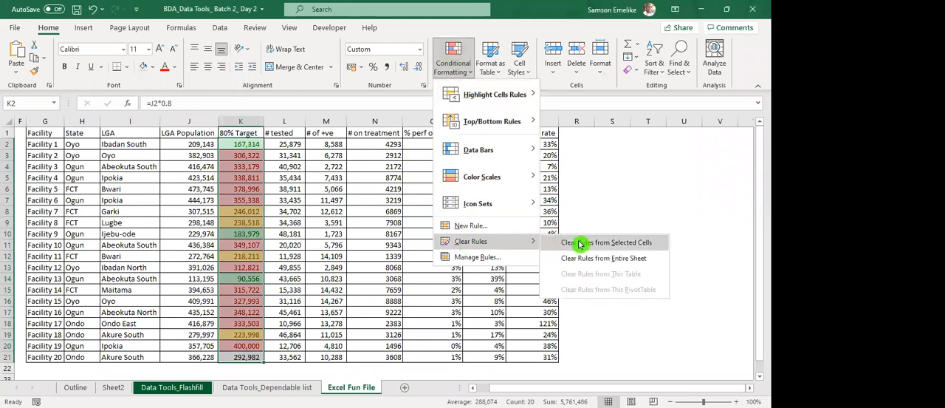
click(652, 248)
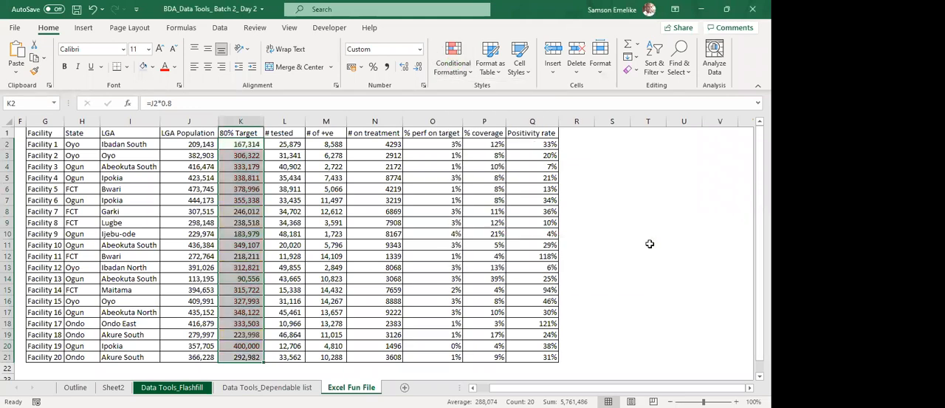
Highlight the top 5 items among the 80% Target values in K2:K21 with Light Red Fill with Dark Red Text.
click(458, 68)
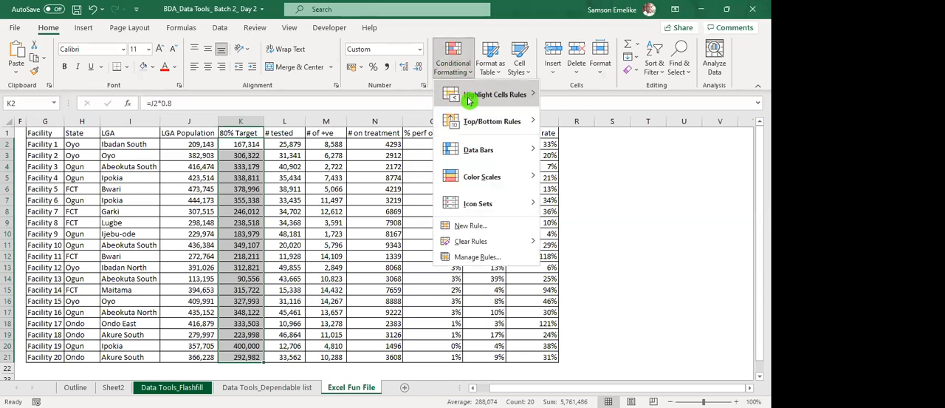
mouse_move(607, 95)
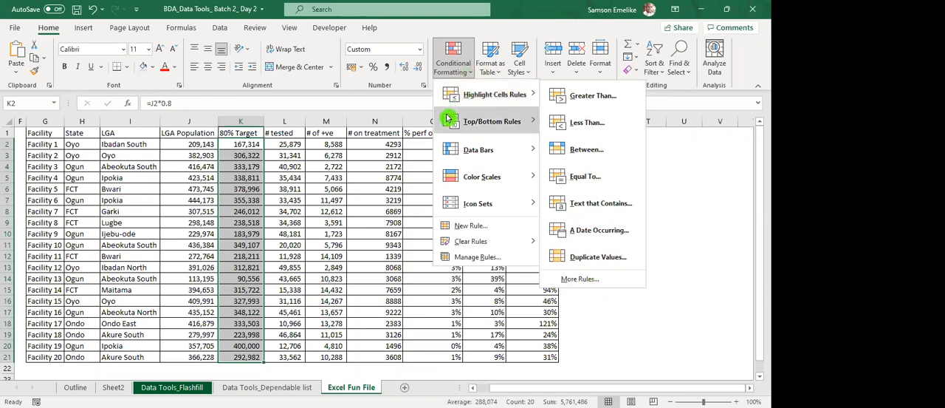
mouse_move(454, 122)
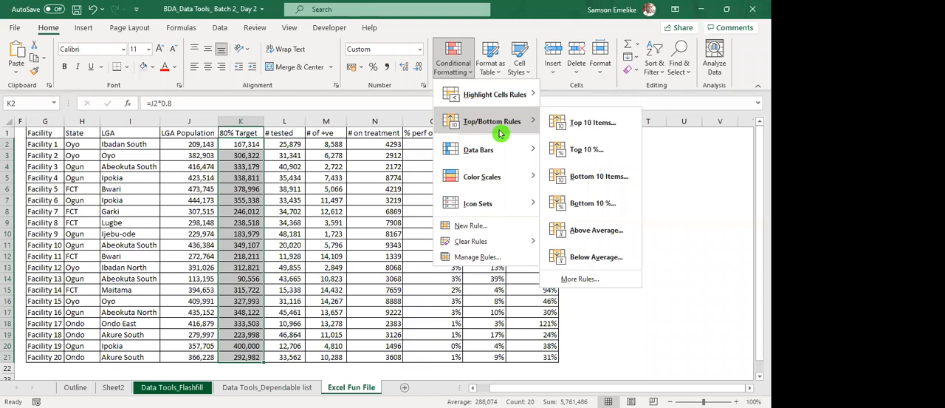
click(588, 124)
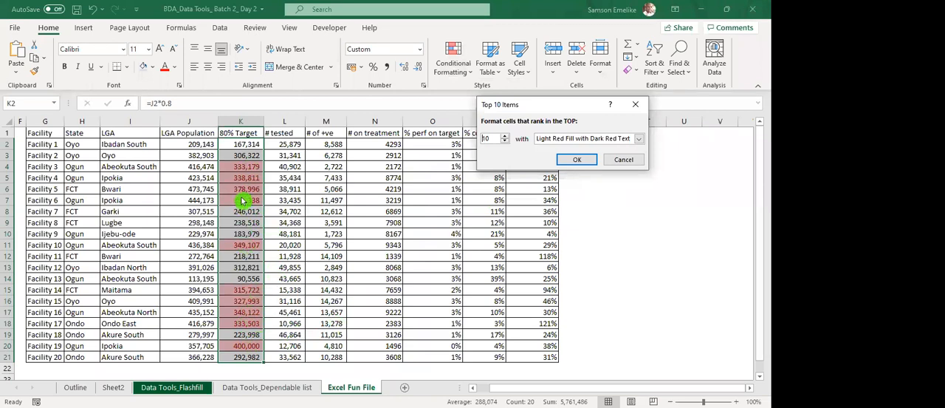
click(505, 141)
click(505, 142)
click(505, 141)
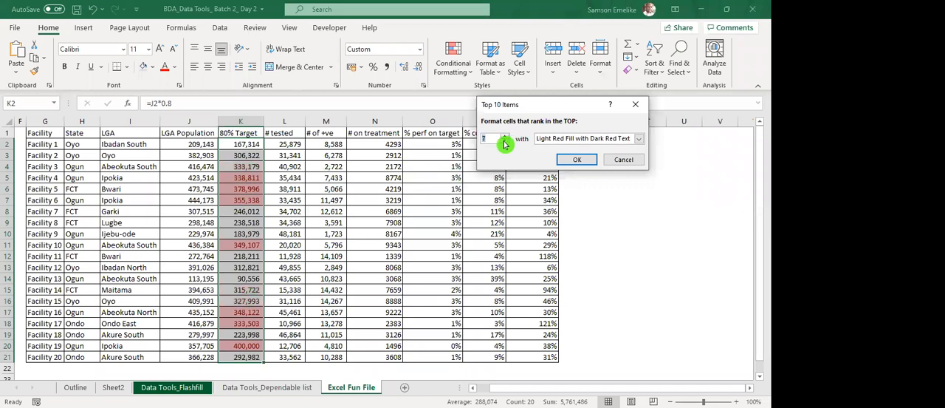
click(506, 142)
click(505, 142)
click(505, 142)
click(506, 135)
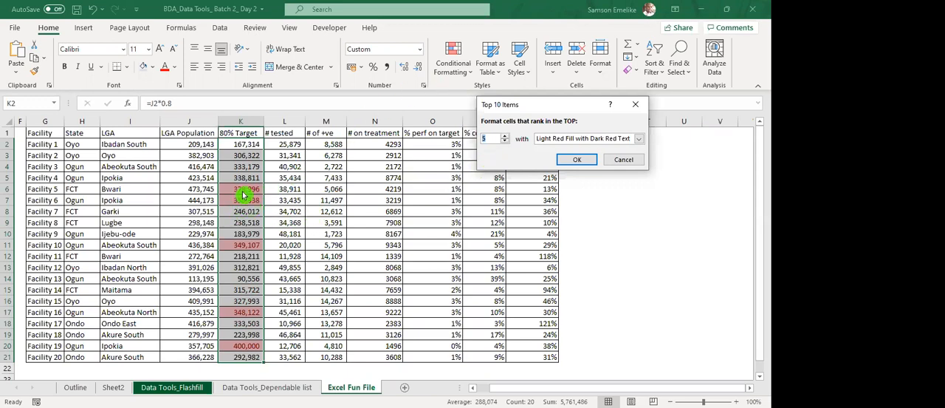
click(579, 161)
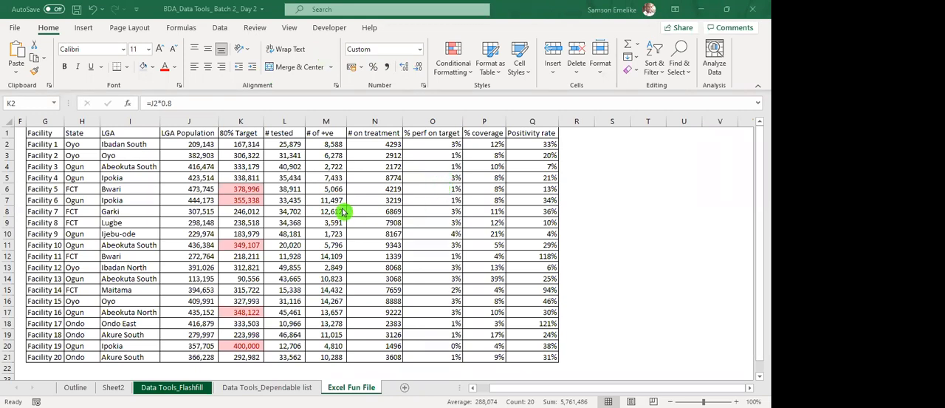
Clear the top-items highlight rule from the selected 80% Target cells.
click(246, 205)
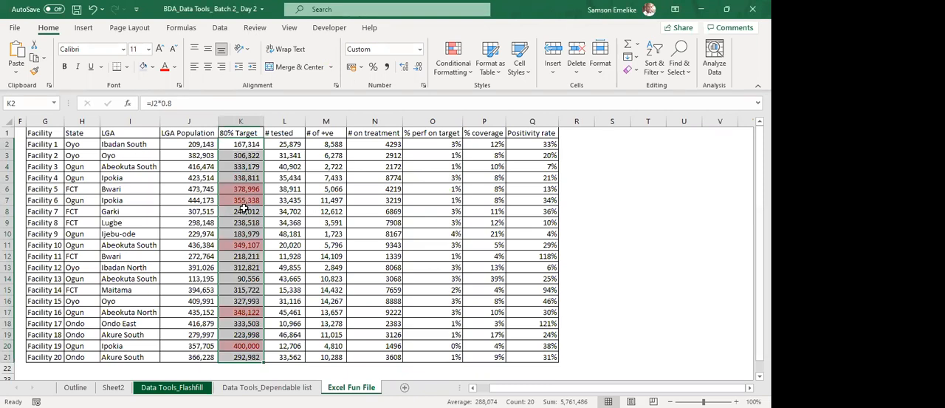
click(434, 69)
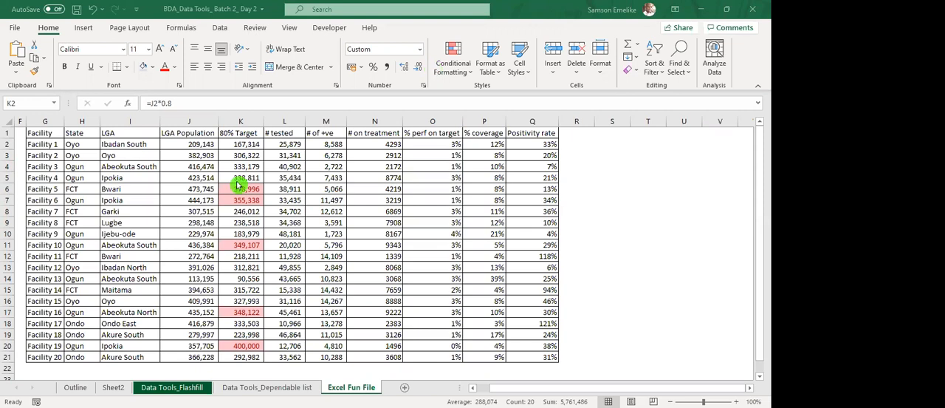
click(452, 63)
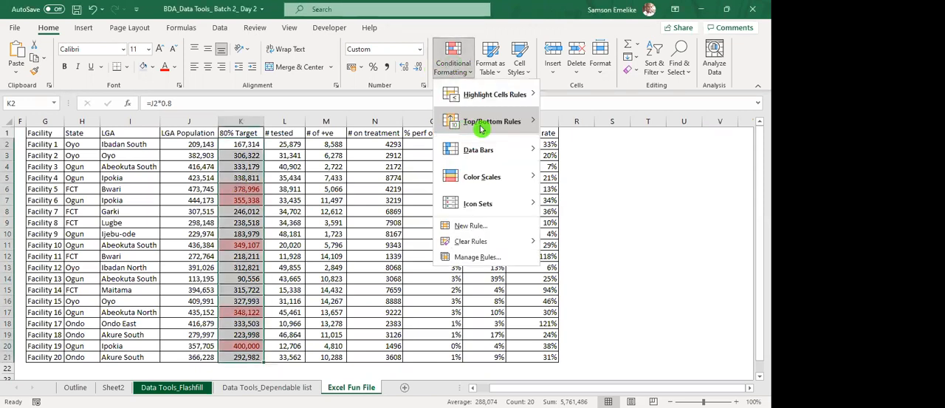
mouse_move(526, 123)
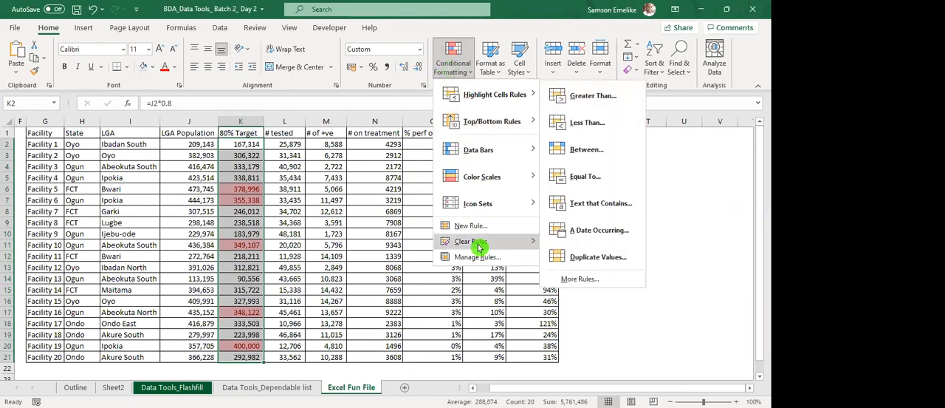
mouse_move(491, 242)
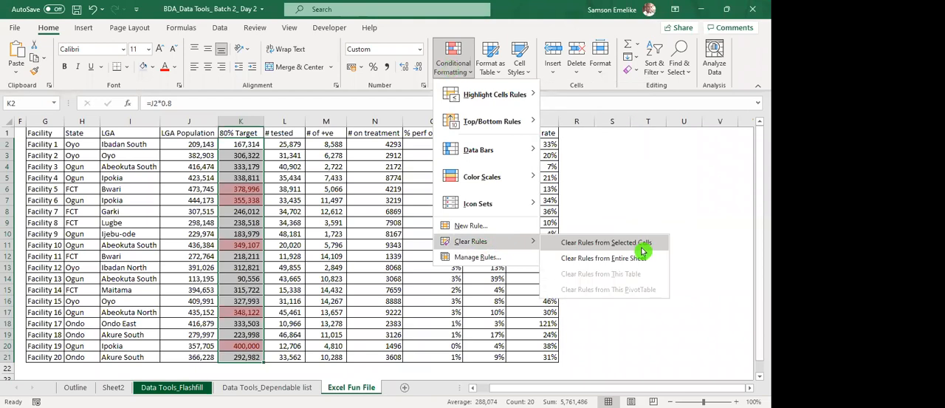
click(654, 243)
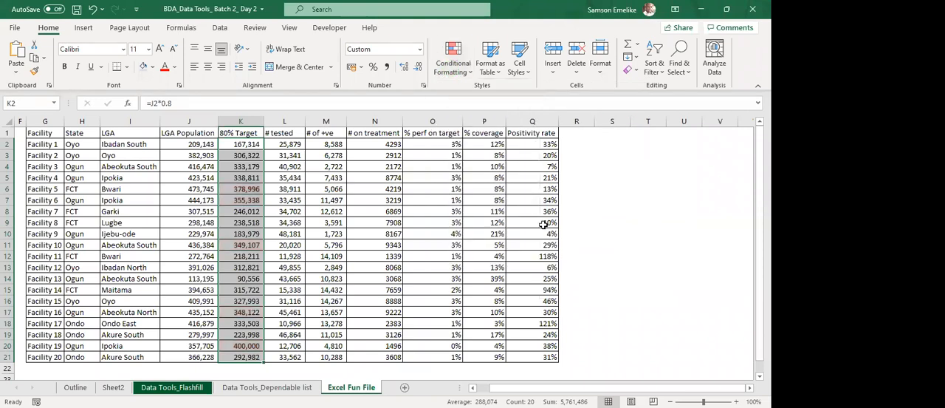
Apply pink gradient-fill data bars to the 80% Target values in K2:K21.
click(455, 61)
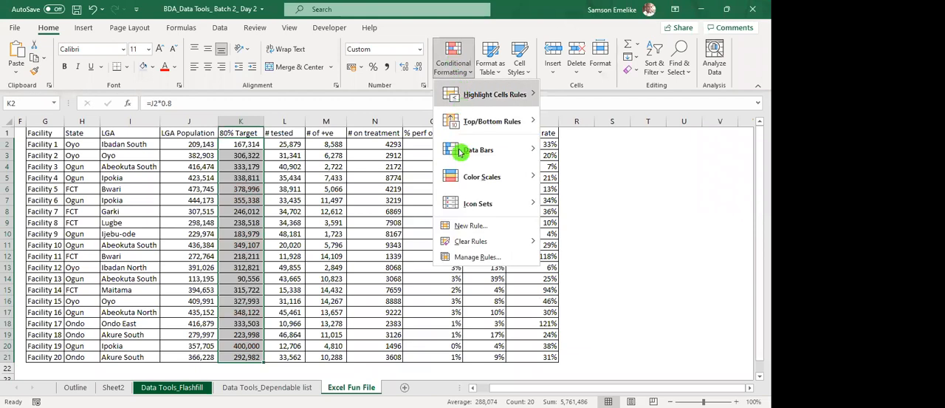
mouse_move(459, 152)
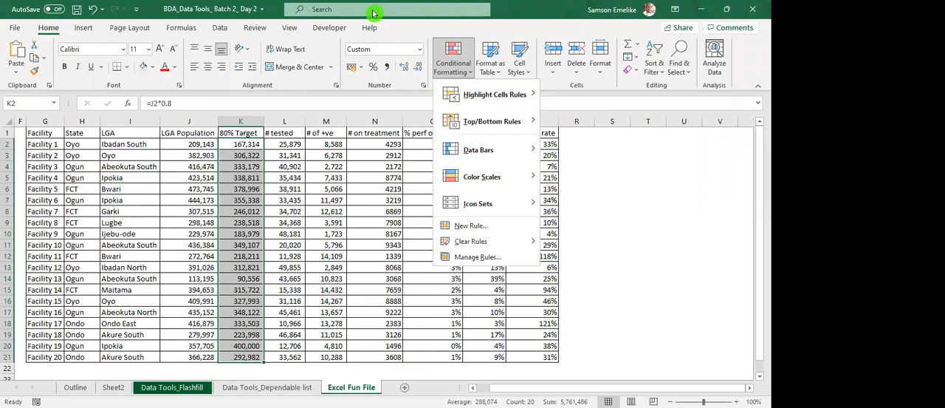
click(454, 61)
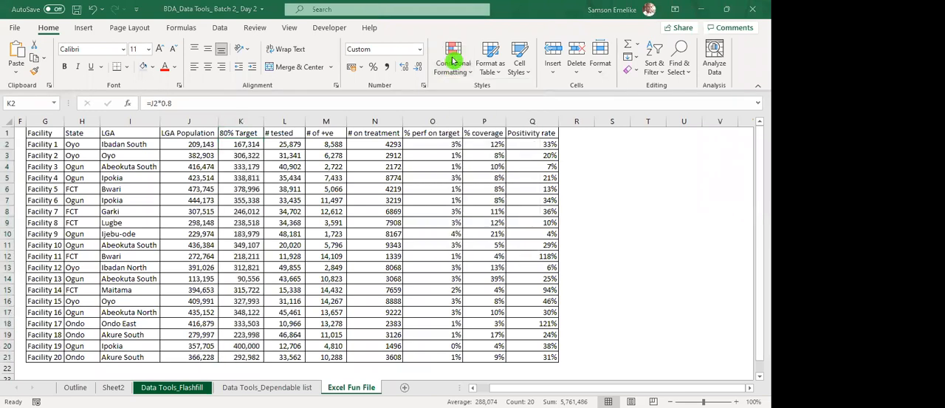
click(453, 61)
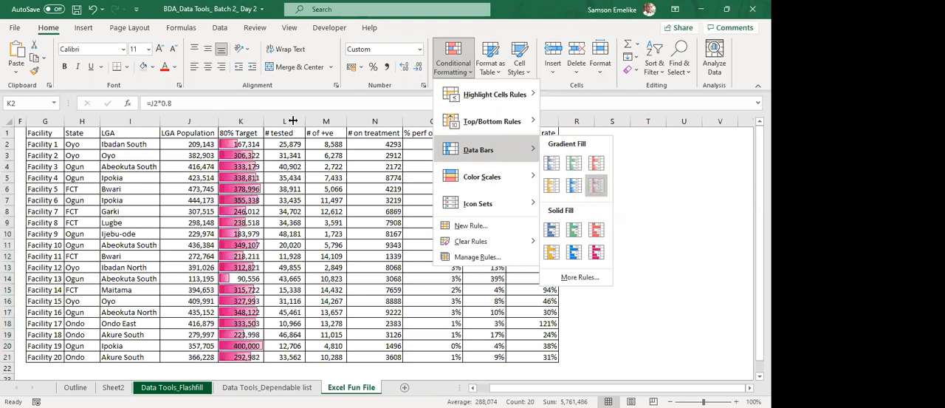
click(596, 189)
click(290, 178)
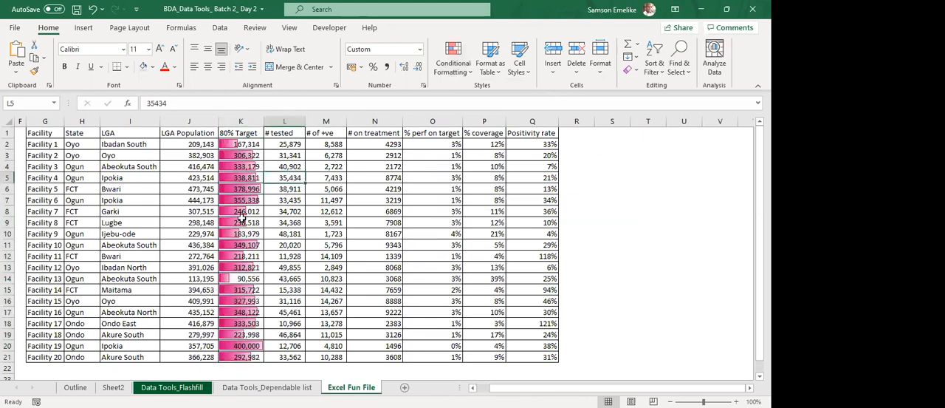
Widen the 80% Target column K slightly.
scroll(271, 264, down, 2)
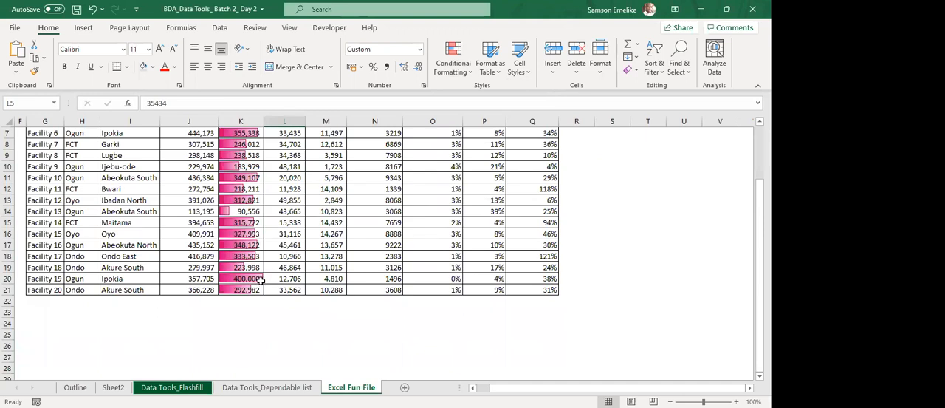
drag(264, 121, 278, 121)
scroll(271, 212, up, 2)
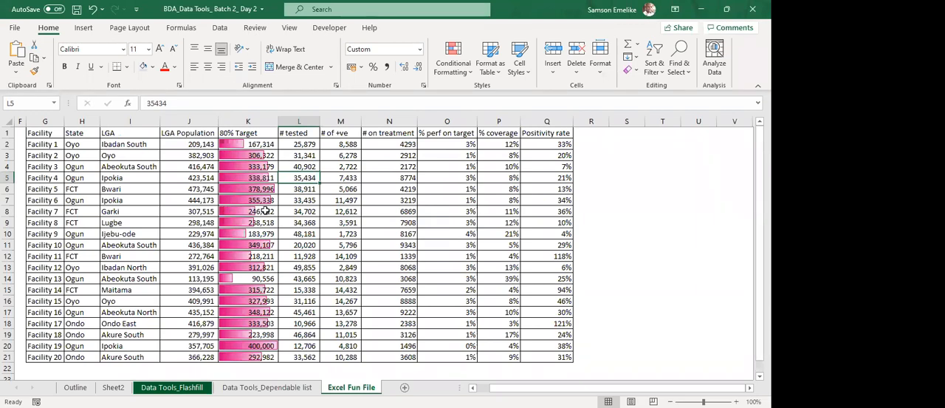
Change the LGA Population of Facility 1 in J2 to 1000000 and review the data bars down the 80% Target column.
click(253, 155)
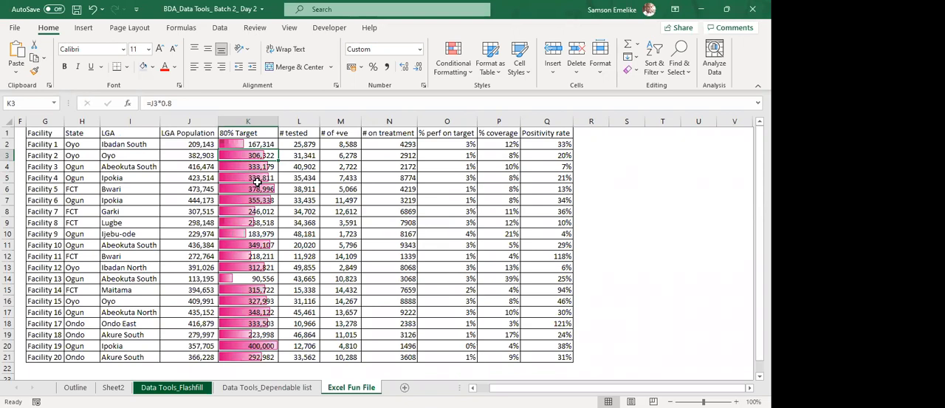
click(254, 143)
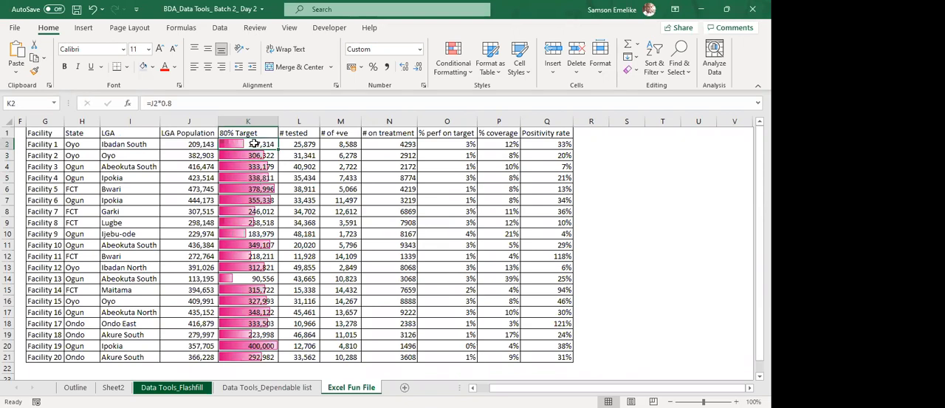
click(192, 143)
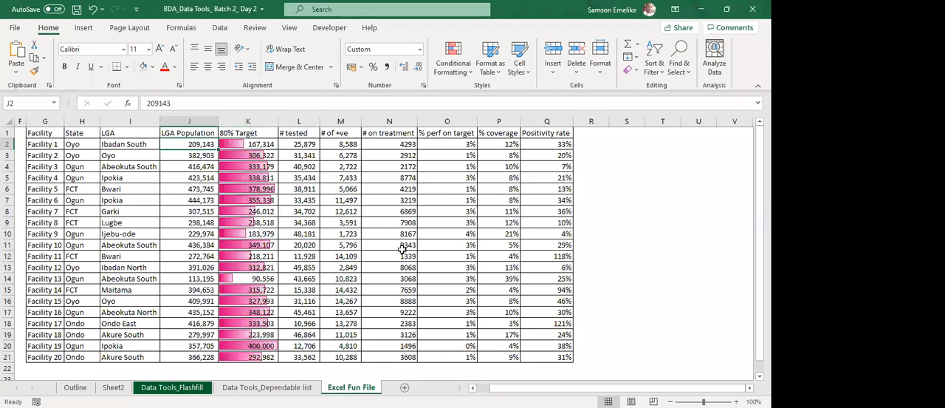
text(1000000)
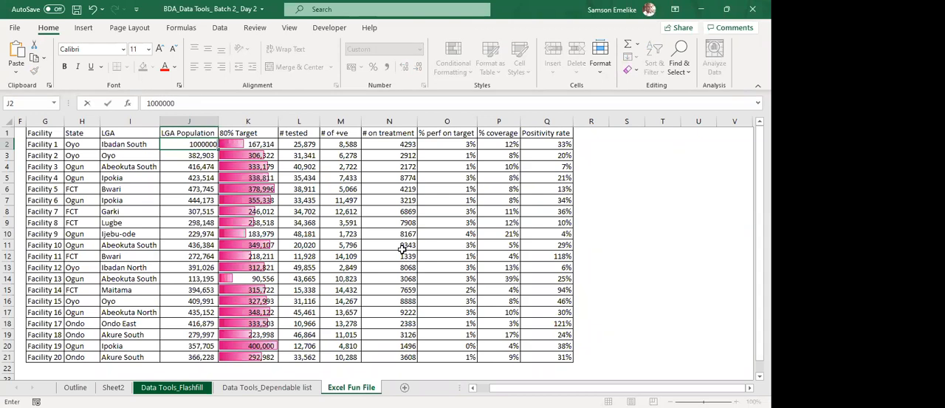
key(Return)
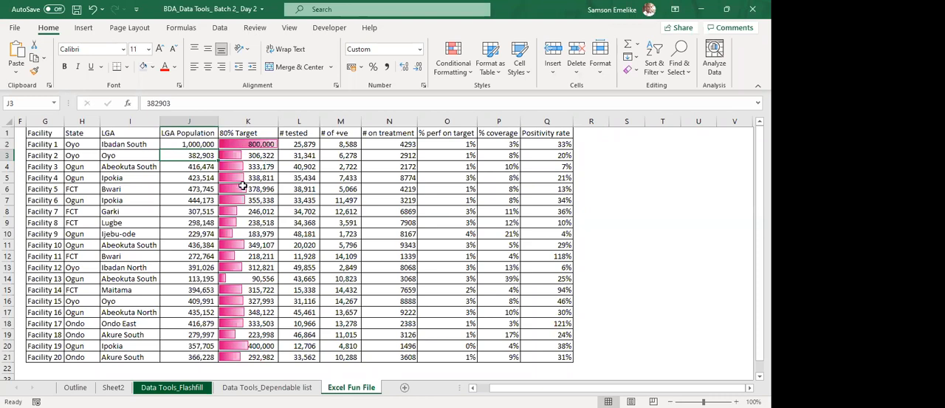
scroll(257, 319, down, 1)
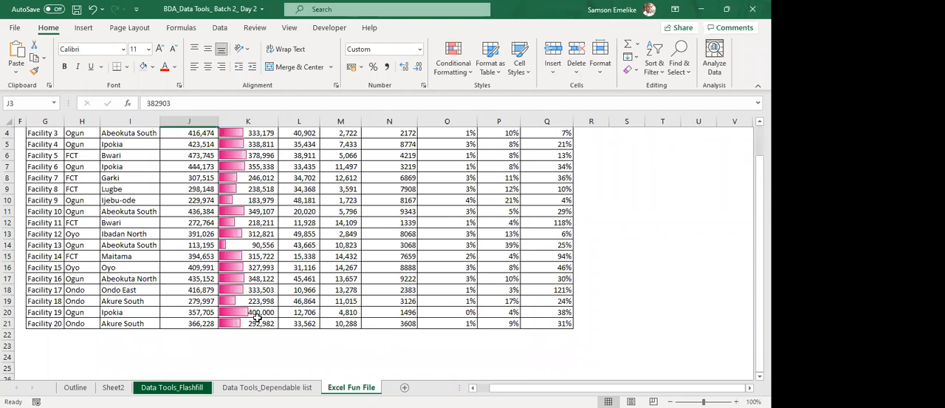
scroll(258, 260, up, 1)
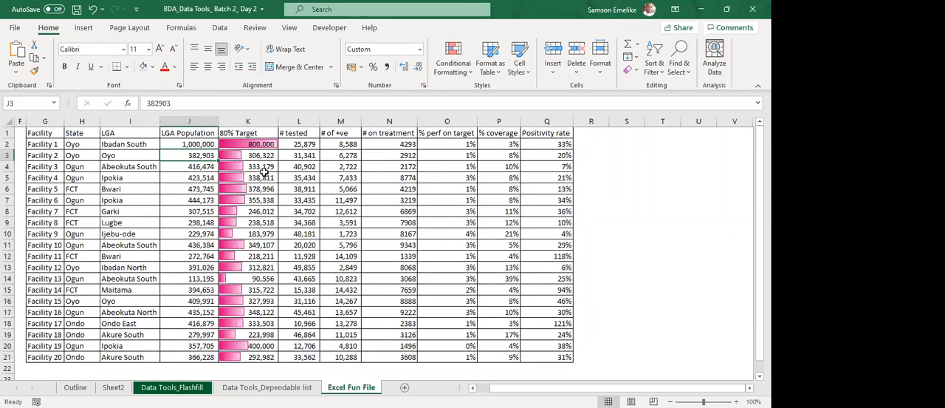
Clear the data bars from the 80% Target values in K2:K21 only.
drag(258, 144, 251, 357)
click(456, 70)
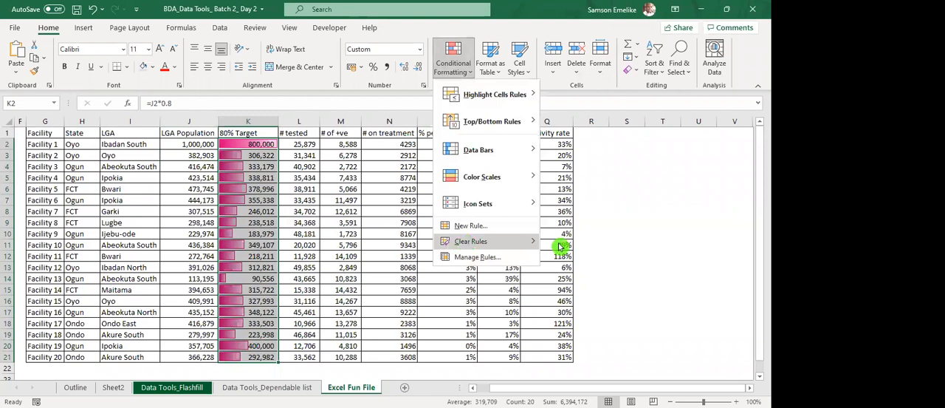
mouse_move(465, 242)
click(605, 242)
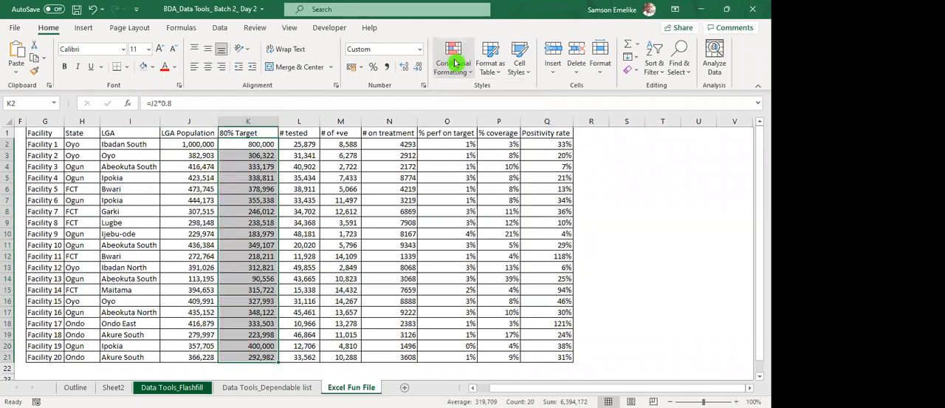
Preview data bars and color scales on K2:K21, and apply the 5 Arrows (Colored) icon set to these 80% Target values.
click(456, 68)
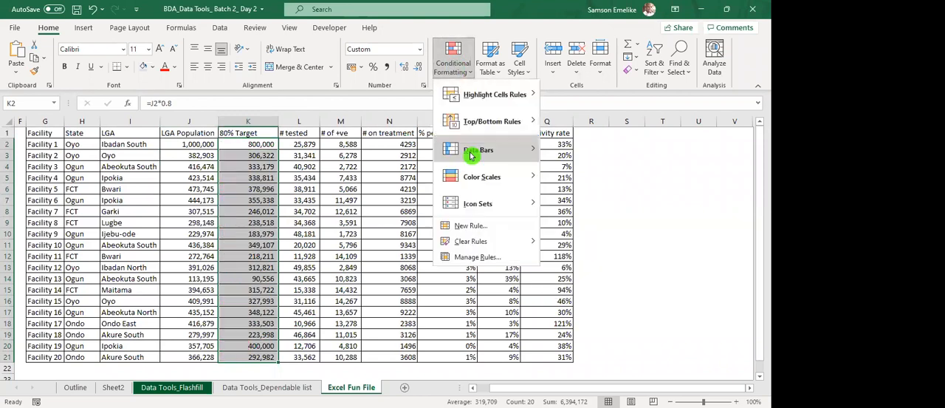
mouse_move(469, 157)
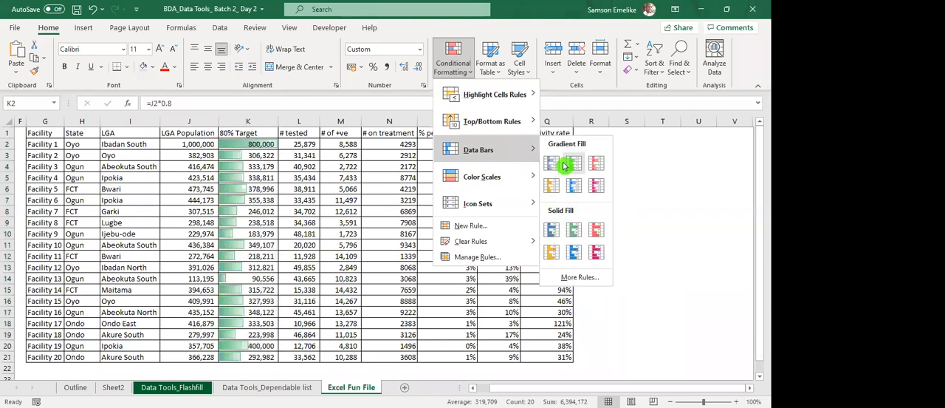
mouse_move(466, 179)
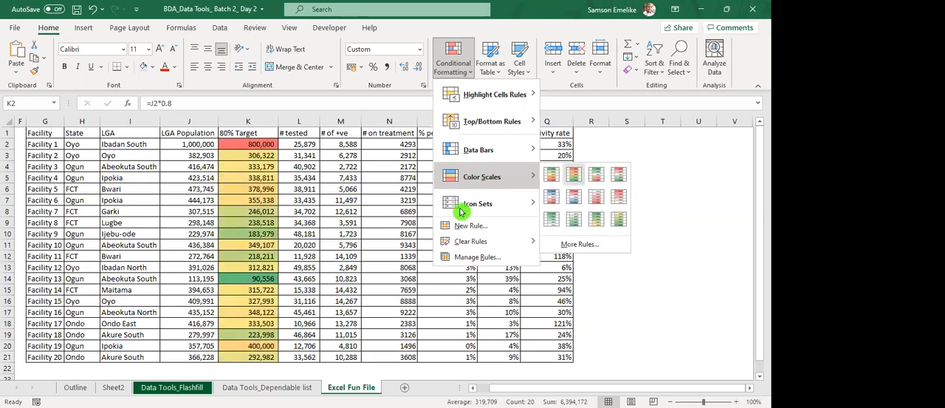
mouse_move(461, 212)
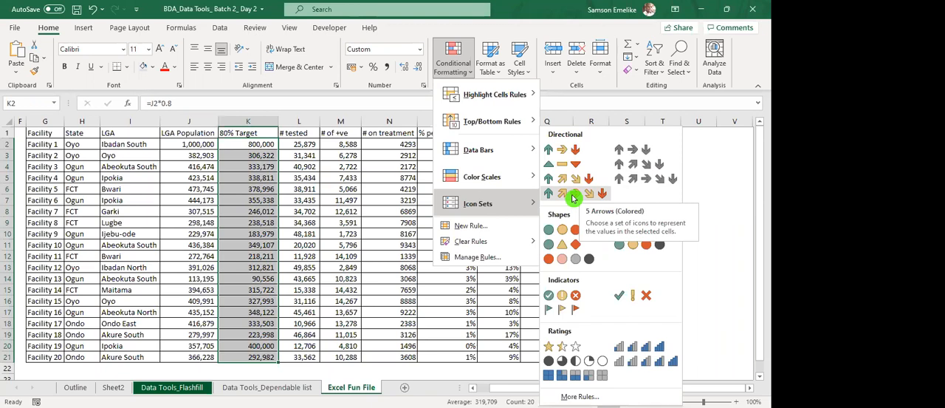
click(572, 198)
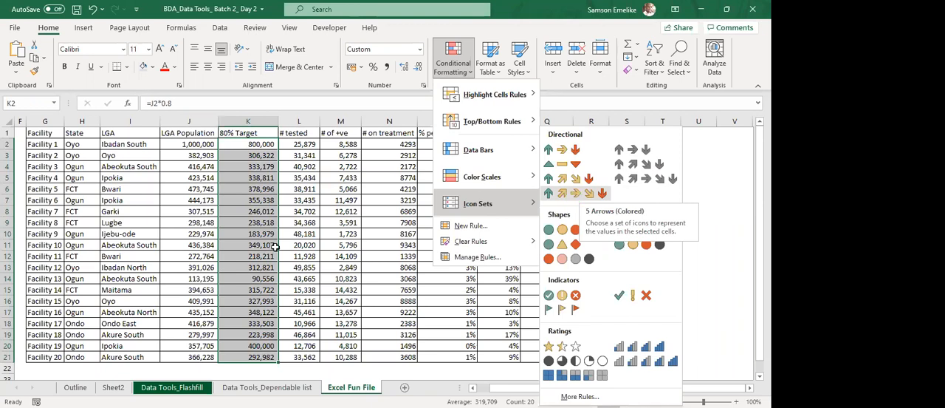
click(254, 177)
click(260, 144)
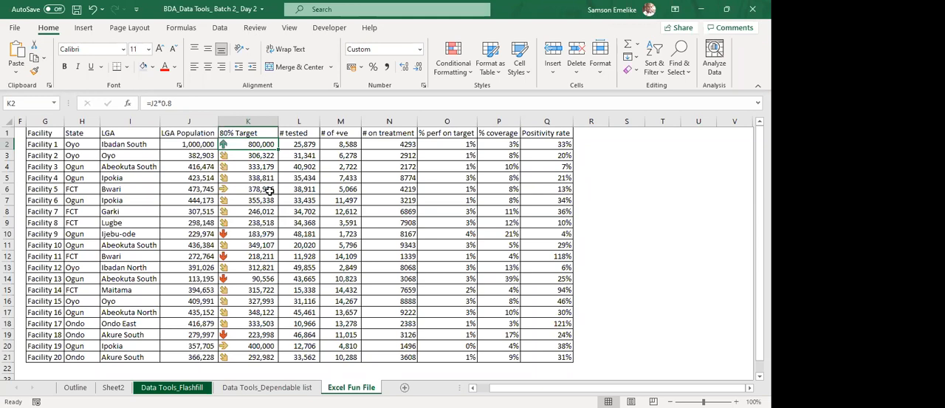
click(246, 190)
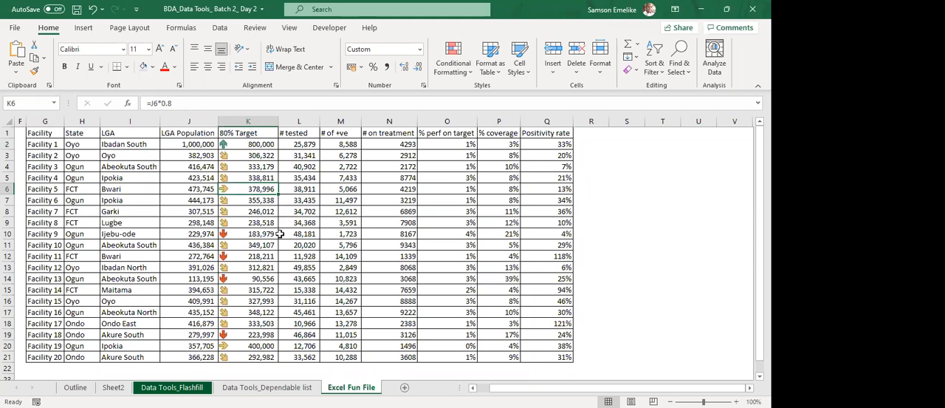
Clear the arrow icon set from the 80% Target cells K2:K21 only.
drag(249, 144, 260, 365)
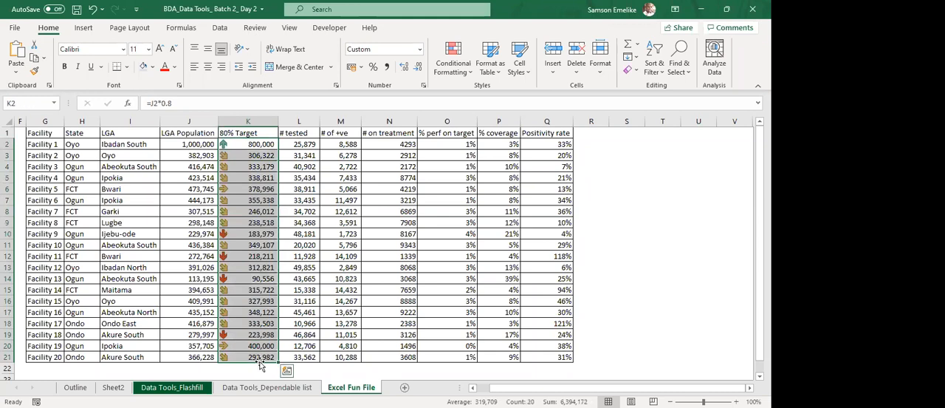
click(457, 58)
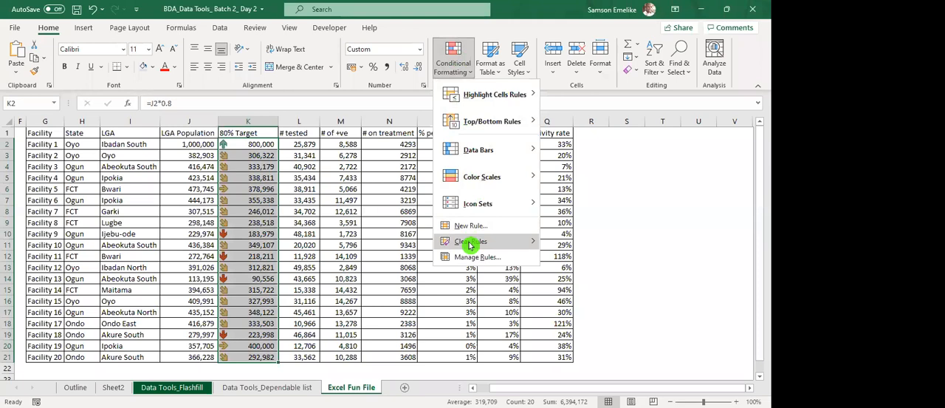
mouse_move(508, 249)
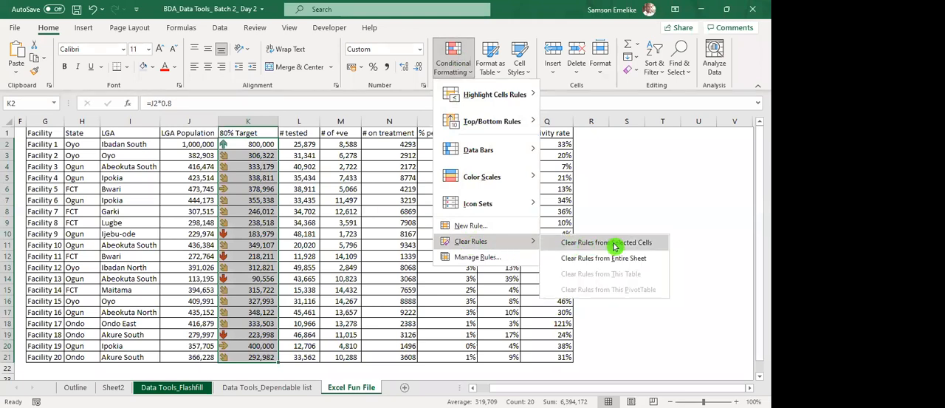
click(453, 67)
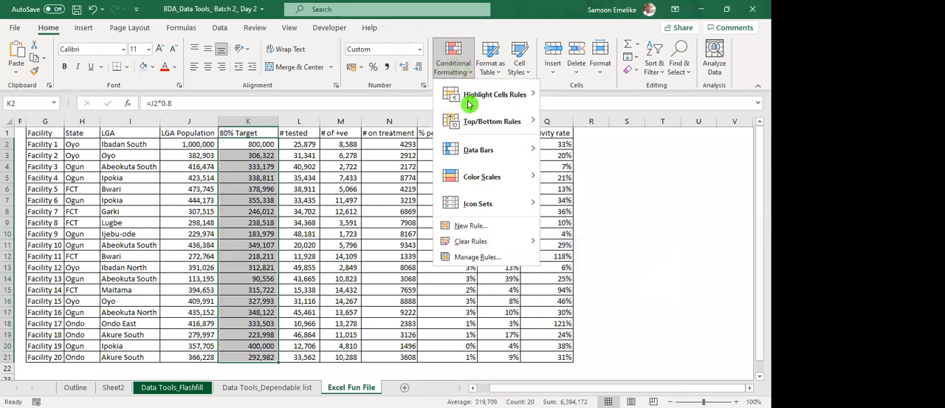
mouse_move(496, 204)
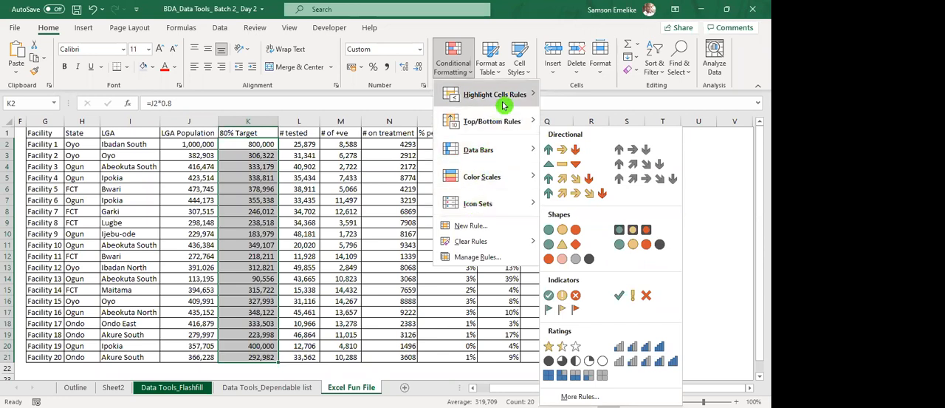
mouse_move(505, 106)
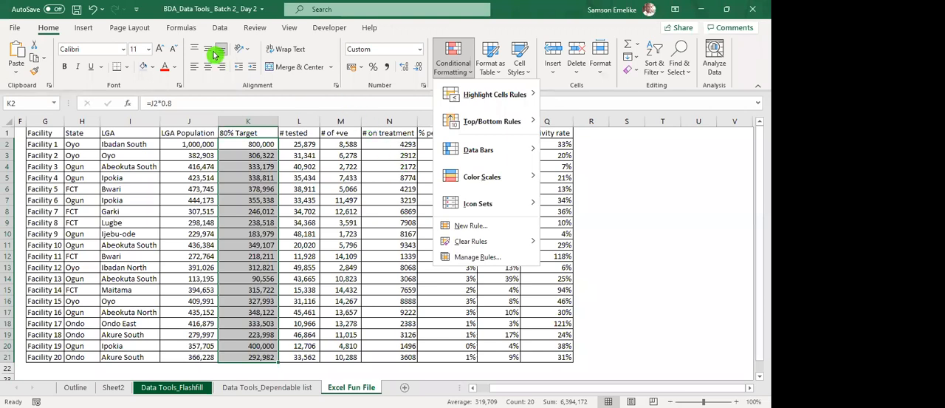
click(422, 66)
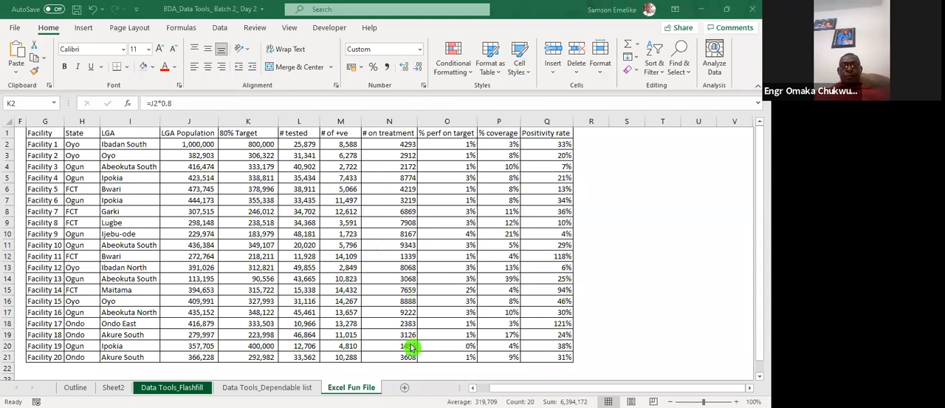
click(279, 248)
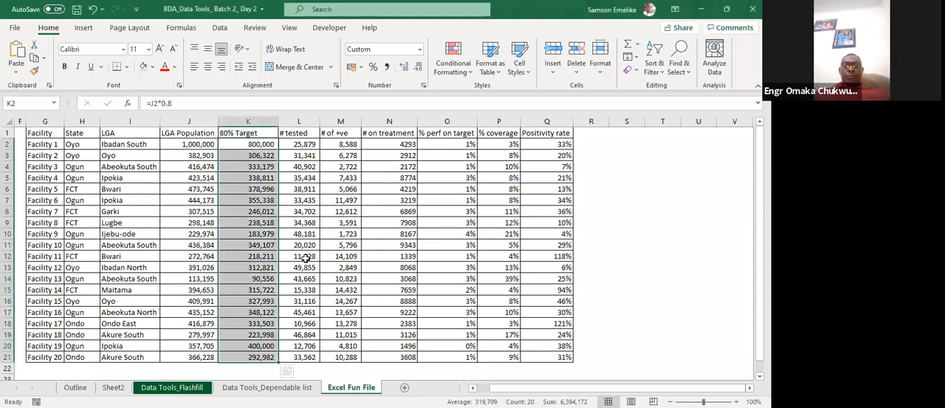
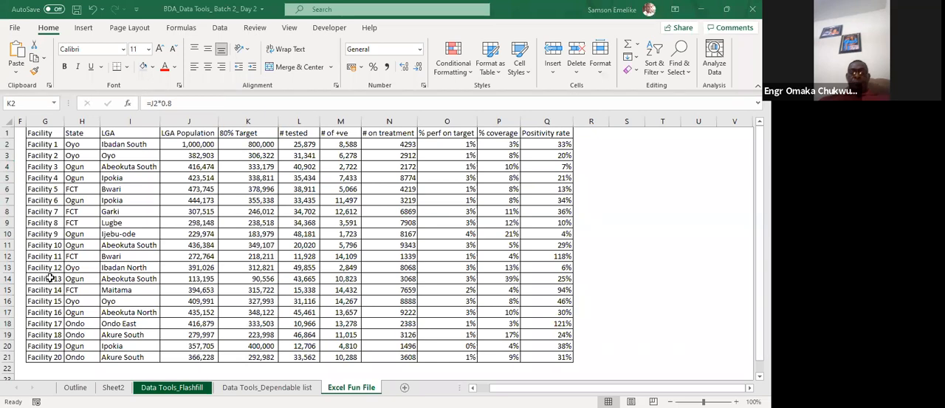
Enter a RANDBETWEEN formula with a bottom and a top limit to generate random sample numbers.
text(=randb)
key(Tab)
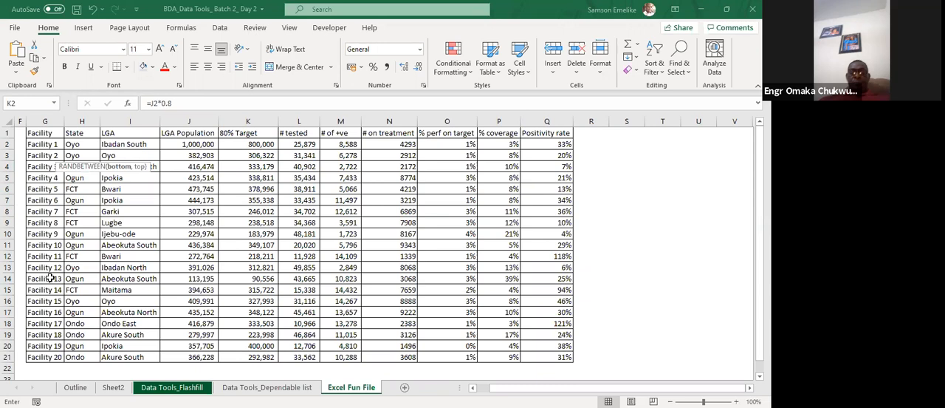
text(,)
key(Return)
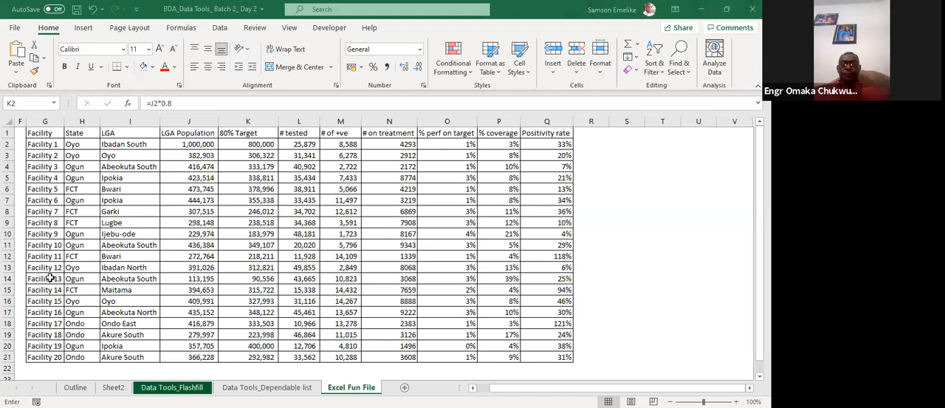
Build the formula =MIN(B3:B18) for the sample numbers and copy its text.
text(min()
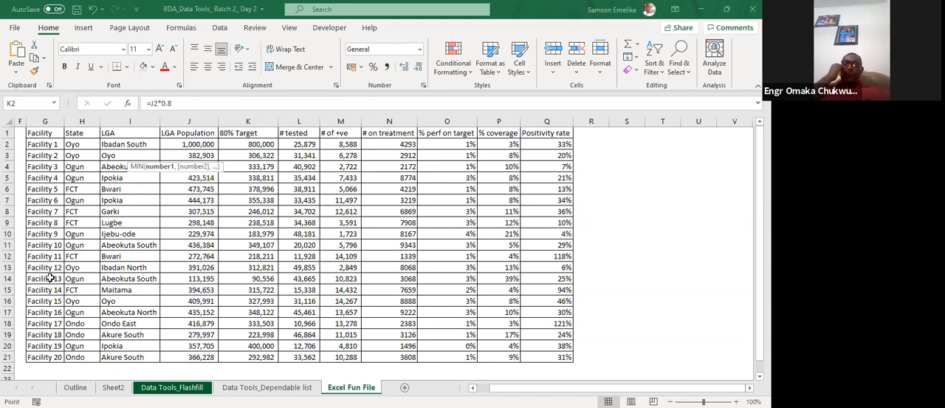
key(Escape)
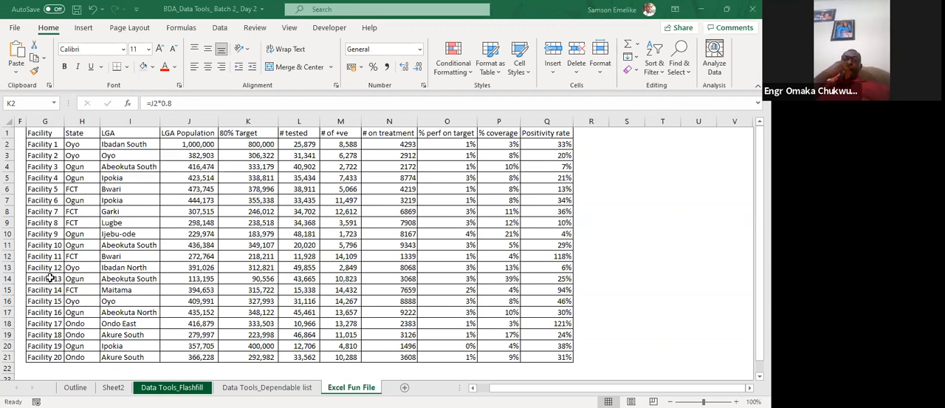
key(F2)
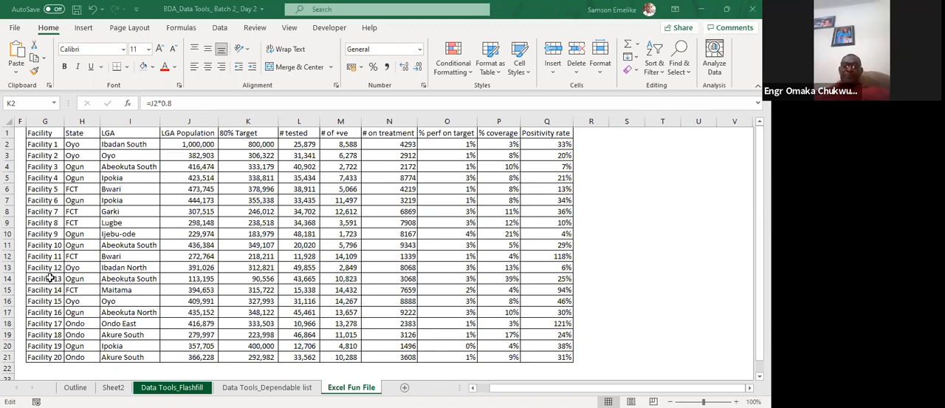
key(Escape)
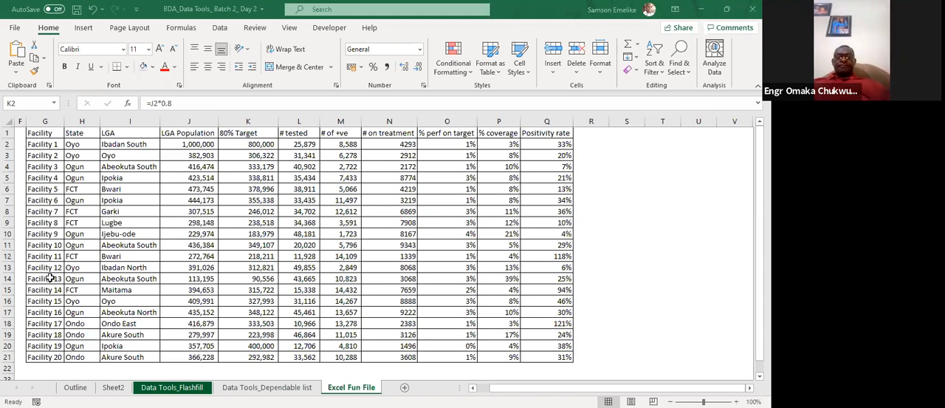
Start a conditional formatting rule that uses the formula =MIN(B3:B18) to determine which cells to format.
key(alt+h)
key(l)
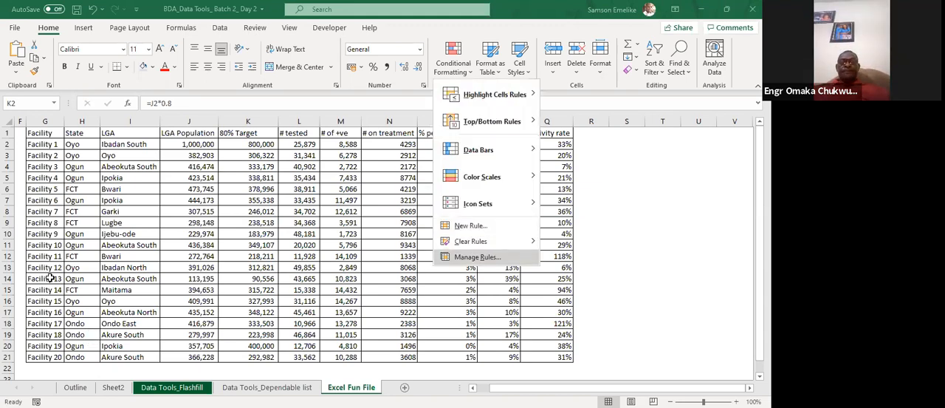
key(Return)
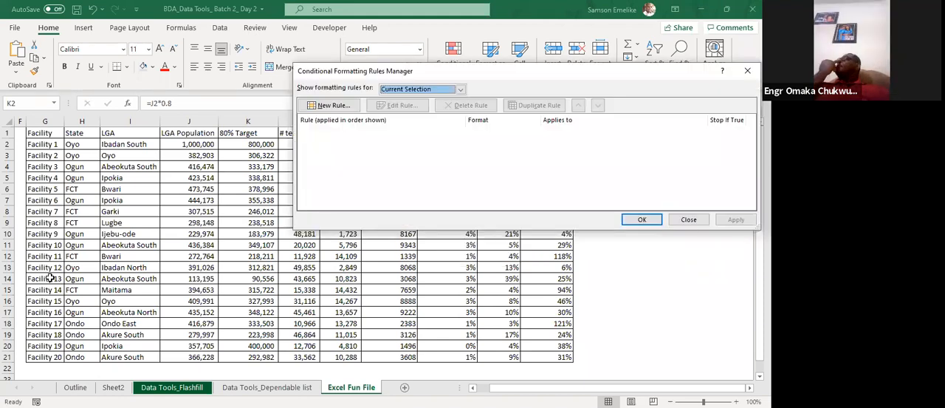
key(alt+n)
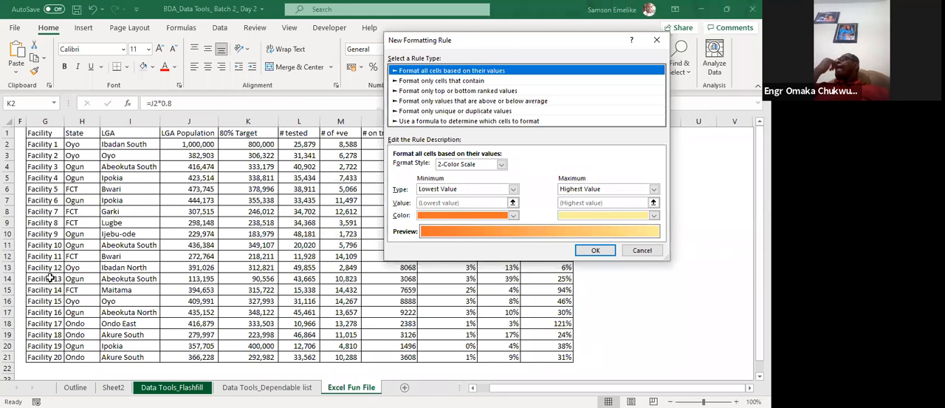
drag(510, 40, 362, 82)
click(321, 163)
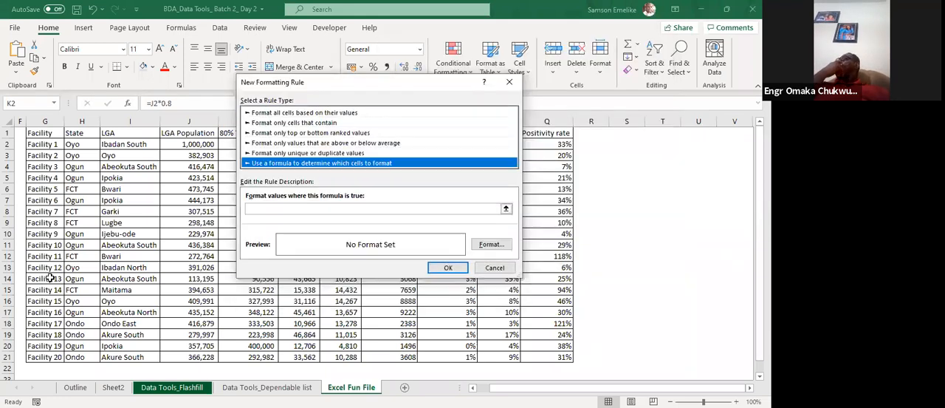
click(373, 209)
text(=MIN(B3:B18))
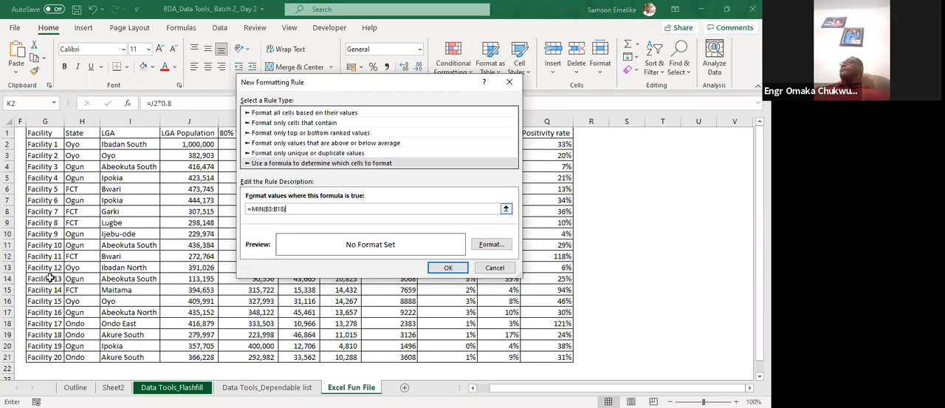
Give the MIN formula rule a solid yellow fill and apply it to A3:B18.
click(492, 244)
click(427, 138)
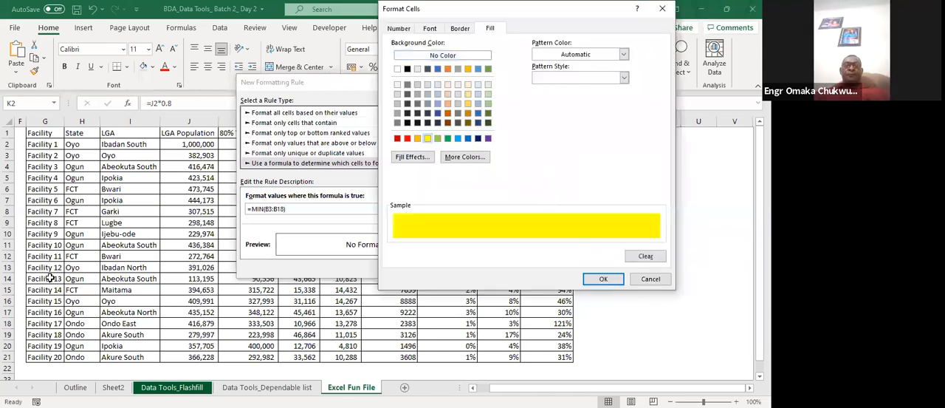
click(604, 278)
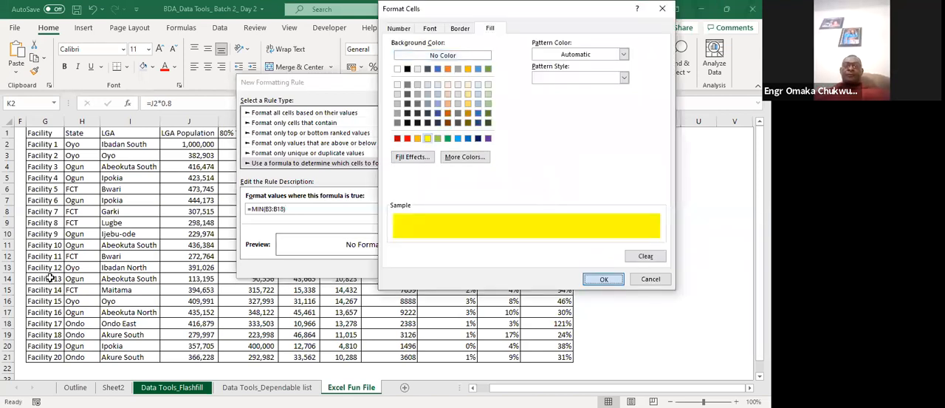
key(Return)
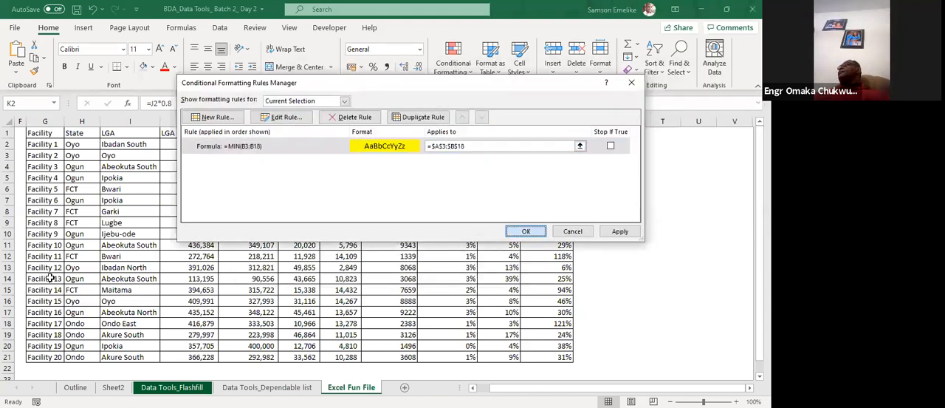
key(Return)
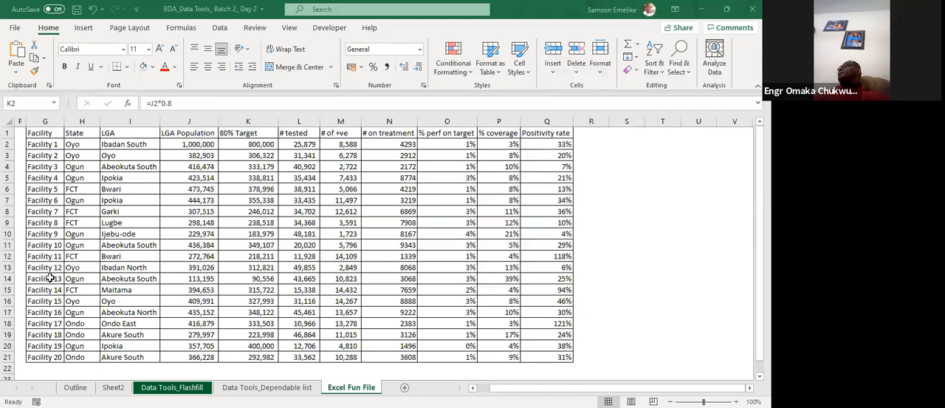
Change the range the yellow MIN formula rule applies to into $B$3:$B$18 and apply it.
key(alt+h)
key(l)
key(r)
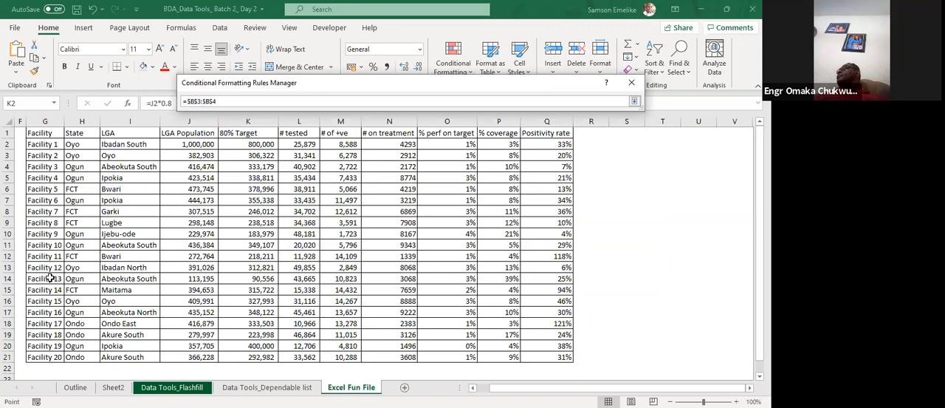
key(ctrl+shift+Down)
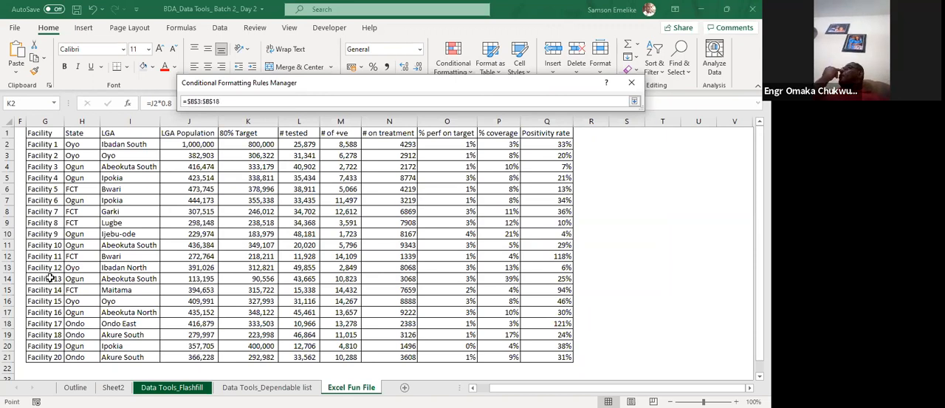
key(Return)
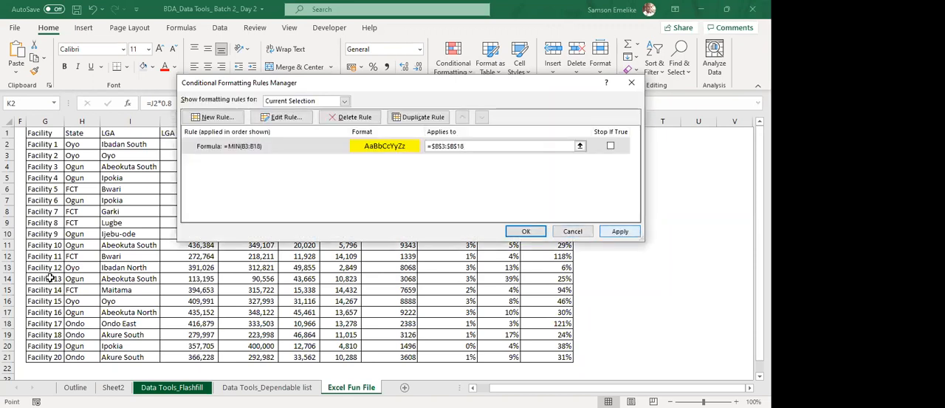
key(alt+a)
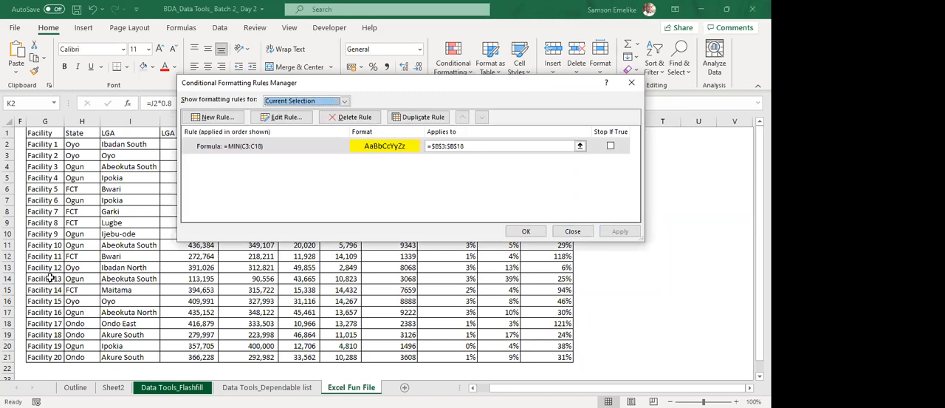
key(Return)
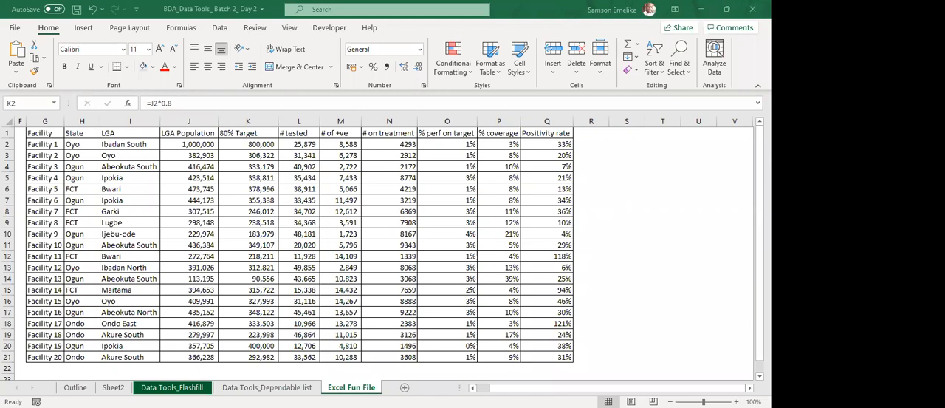
key(ctrl+shift+Down)
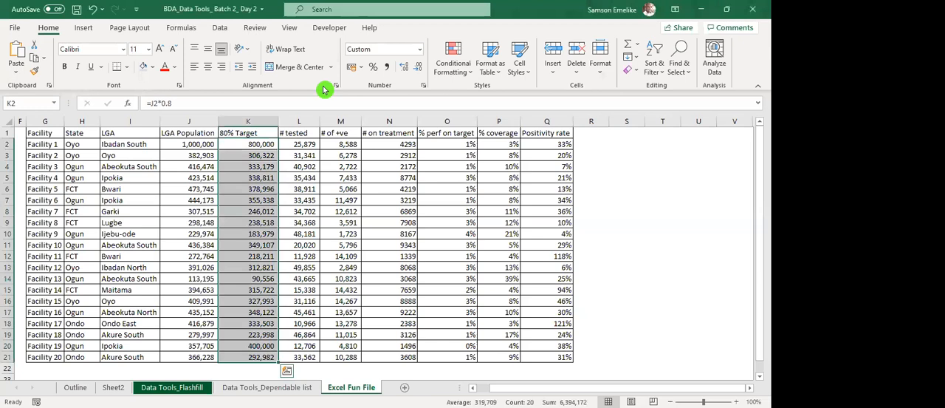
key(ctrl+1)
click(287, 222)
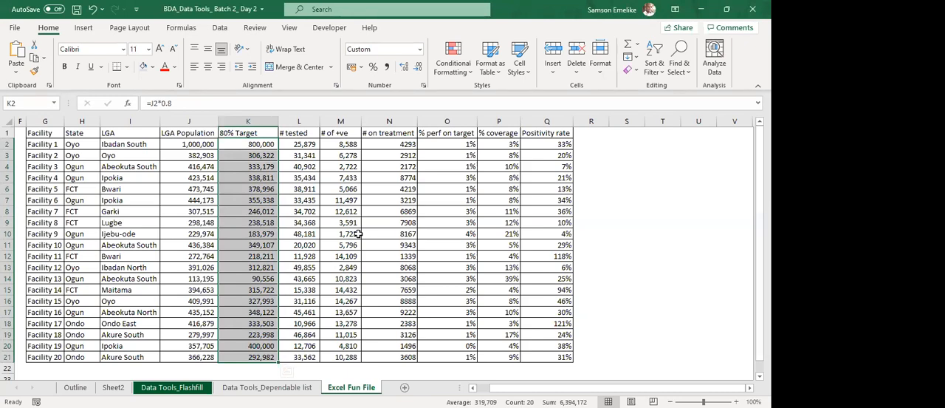
click(240, 169)
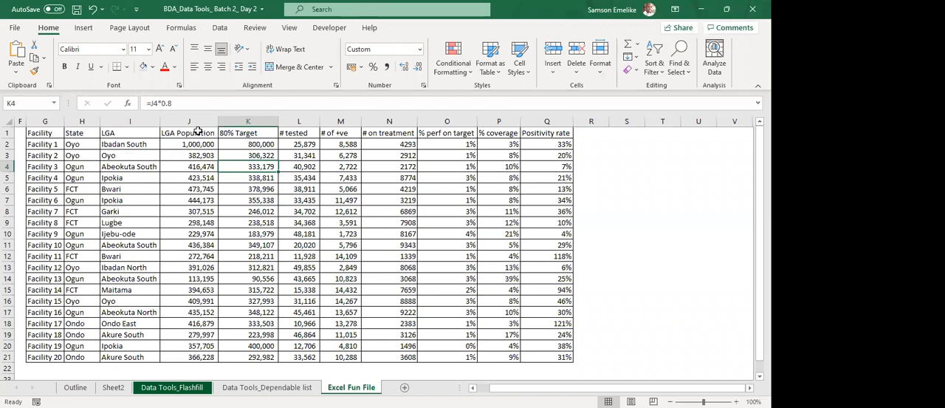
click(198, 131)
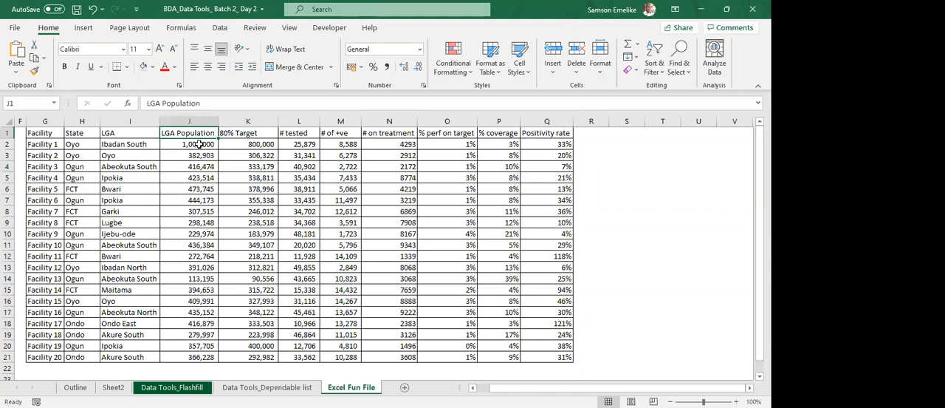
Apply a new 2-Color Scale rule to LGA Population J2:J21, blue for the lowest value and dark red for the highest.
drag(199, 141, 211, 358)
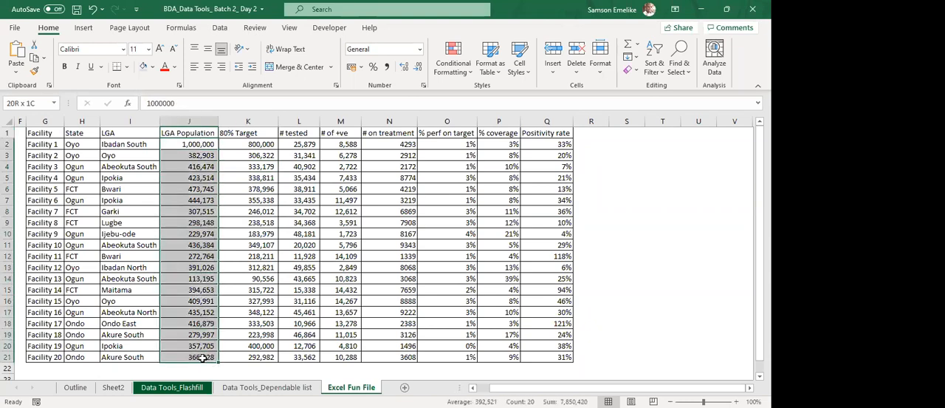
click(454, 65)
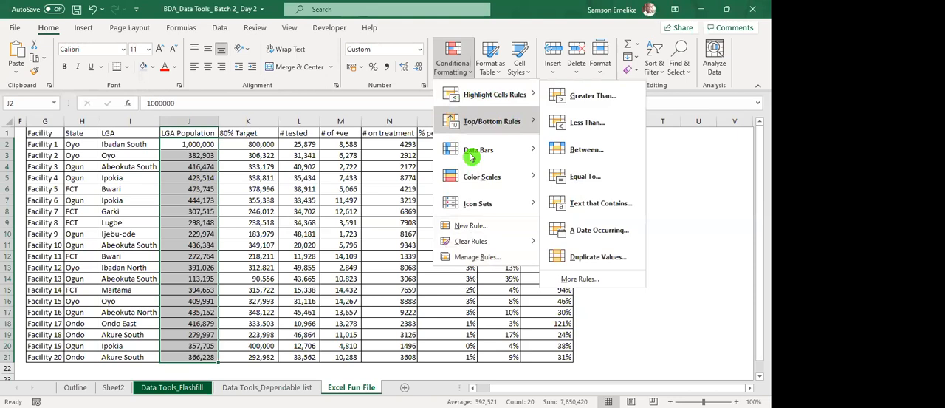
click(460, 227)
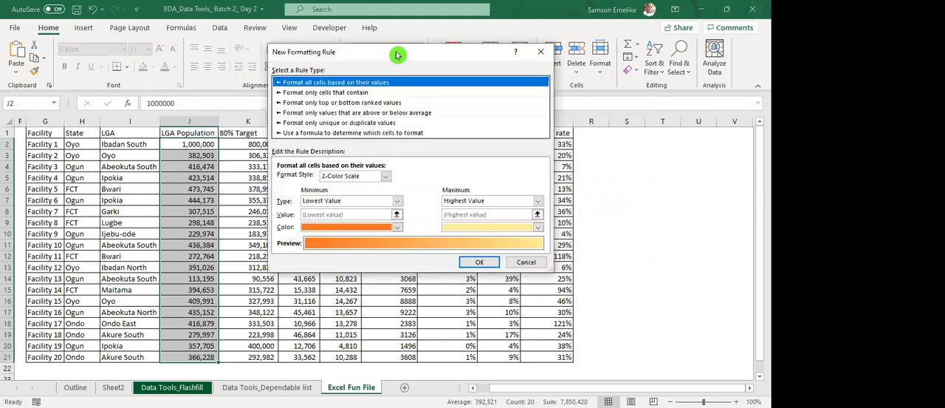
drag(399, 58, 418, 98)
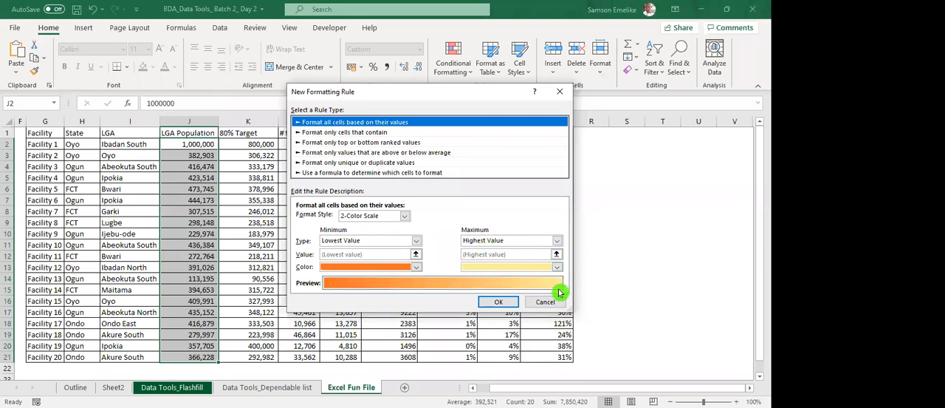
click(417, 267)
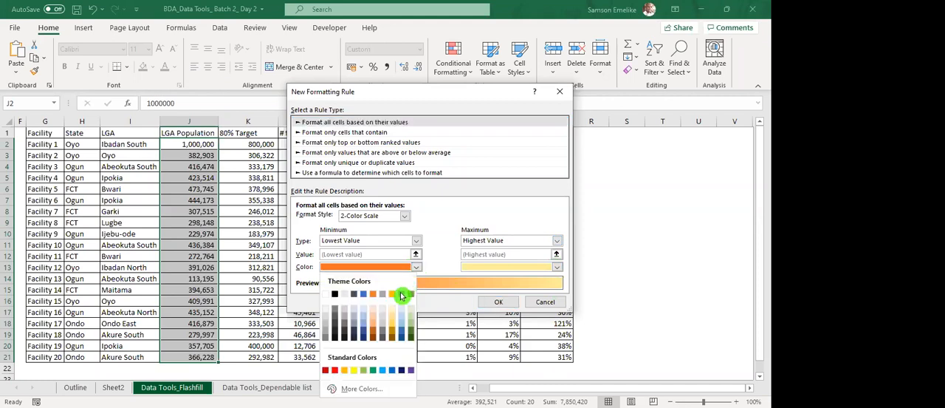
click(392, 370)
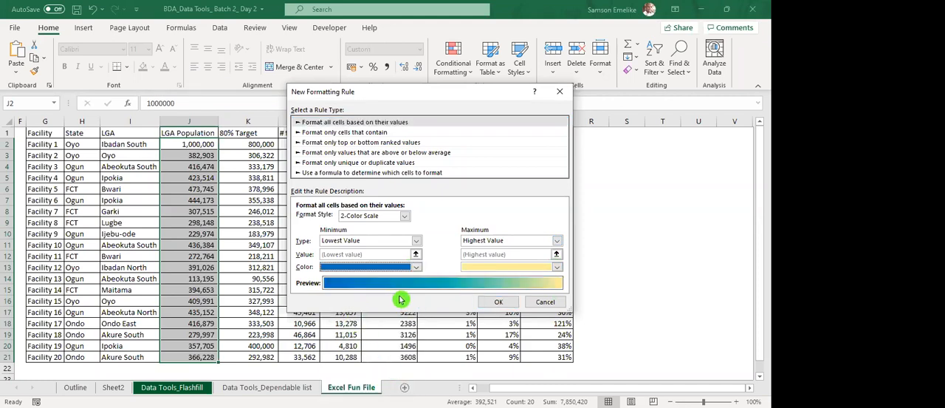
click(557, 268)
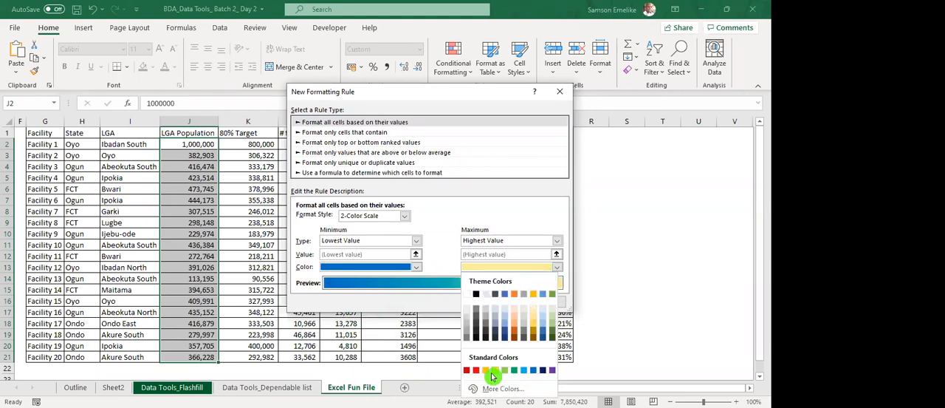
click(469, 370)
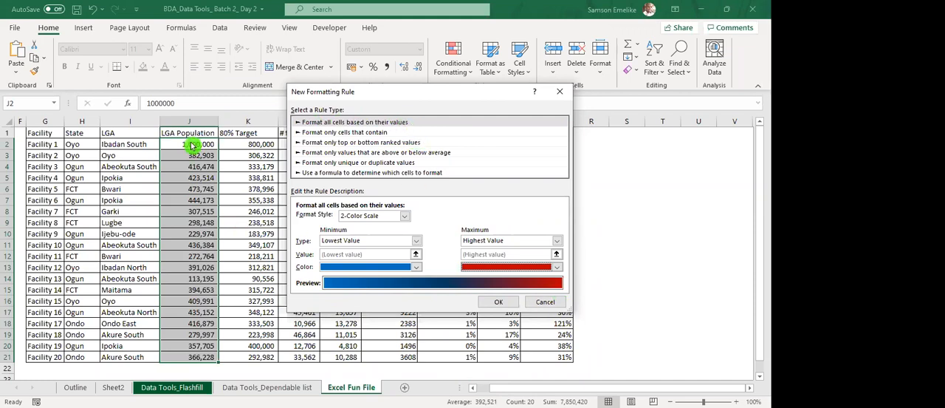
click(499, 306)
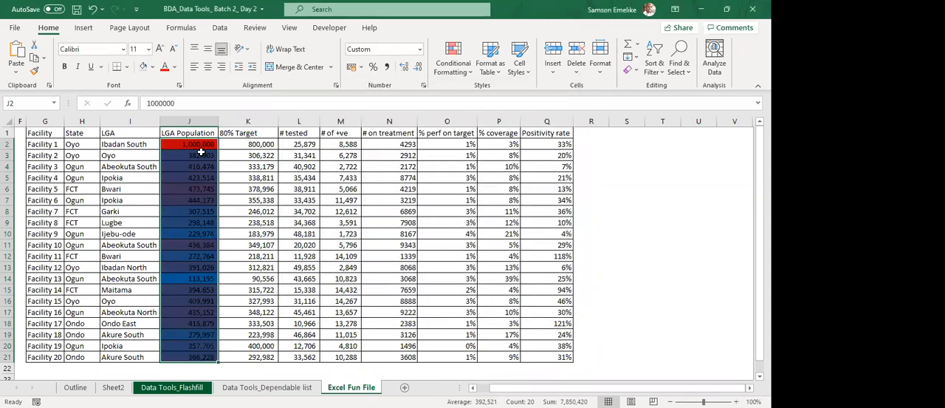
Open the LGA Population graded color scale rule for editing from the conditional formatting rules manager.
scroll(200, 147, down, 2)
scroll(201, 147, up, 2)
click(453, 57)
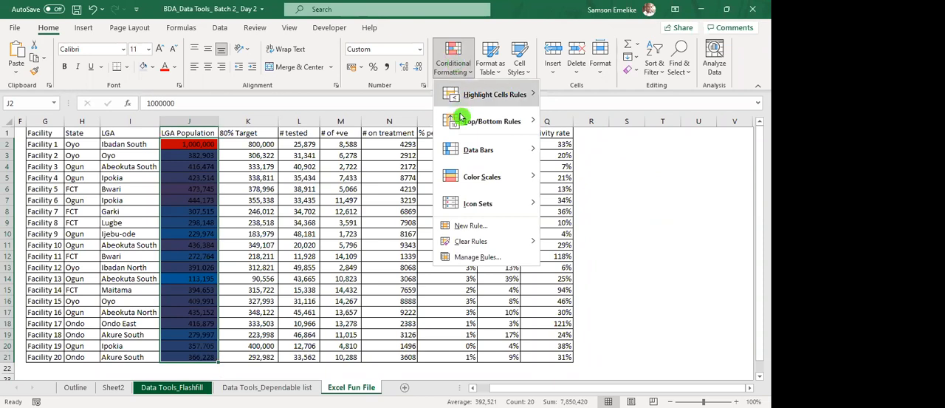
click(475, 260)
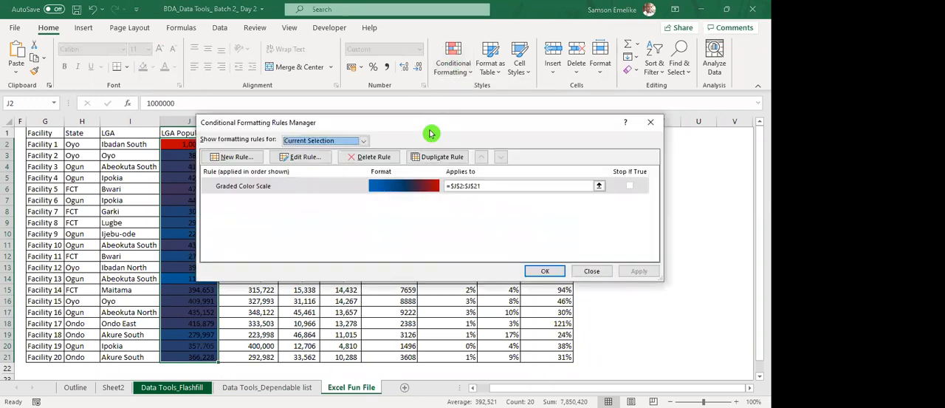
drag(432, 133, 356, 182)
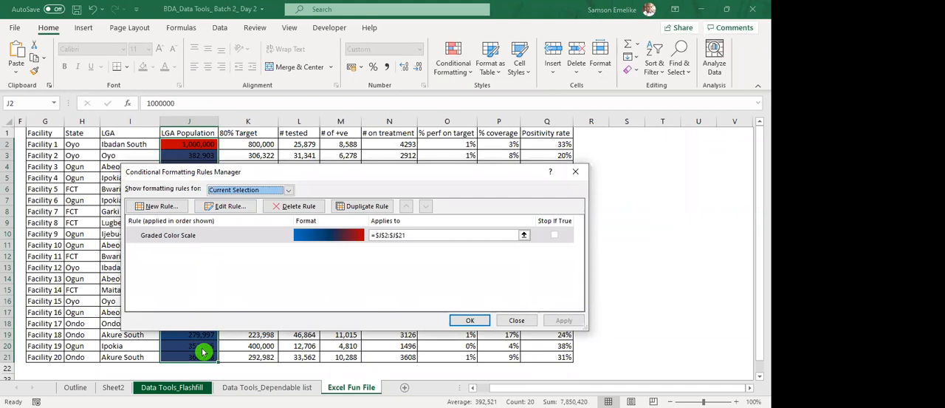
click(207, 238)
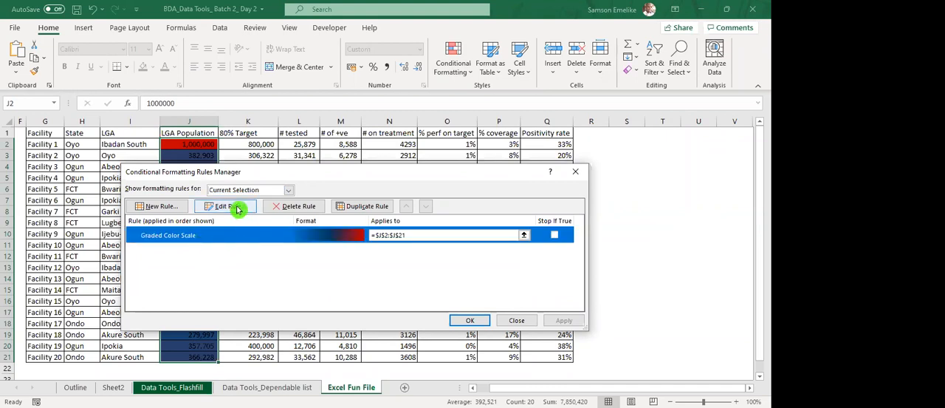
click(237, 210)
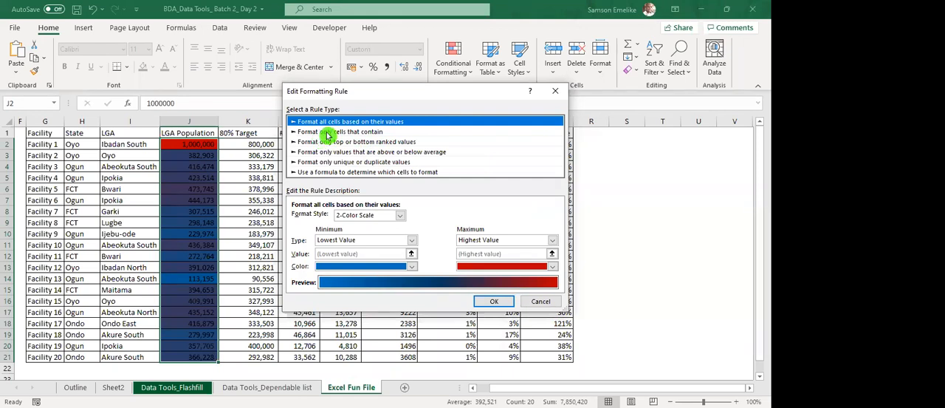
Examine the condition choices for formatting only cells that contain certain content, including the Specific Text comparison options.
click(328, 133)
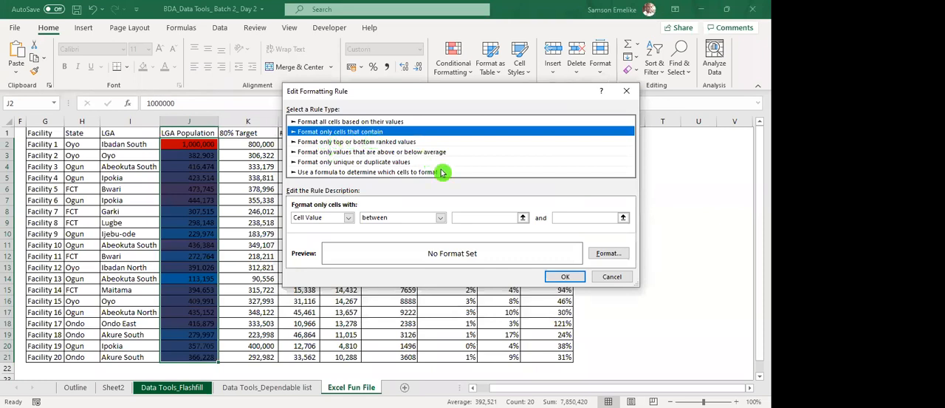
drag(455, 93, 383, 57)
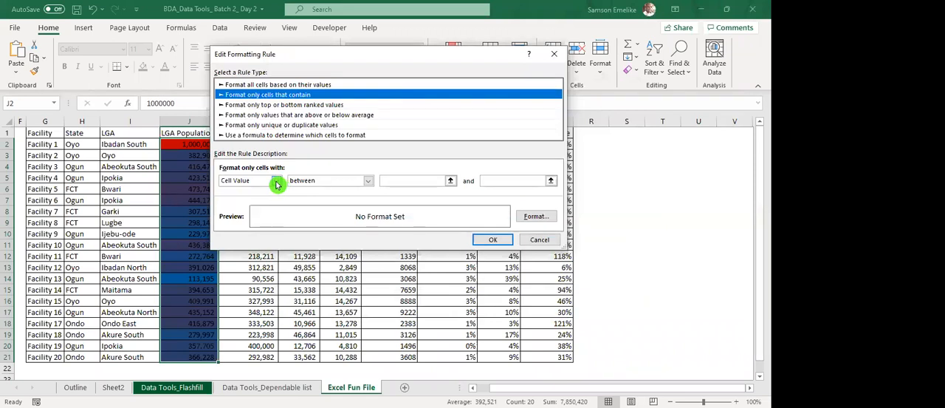
click(277, 184)
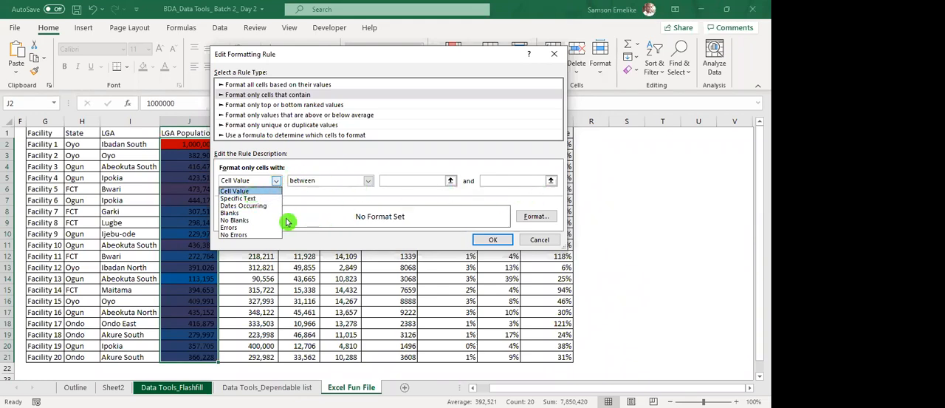
click(244, 199)
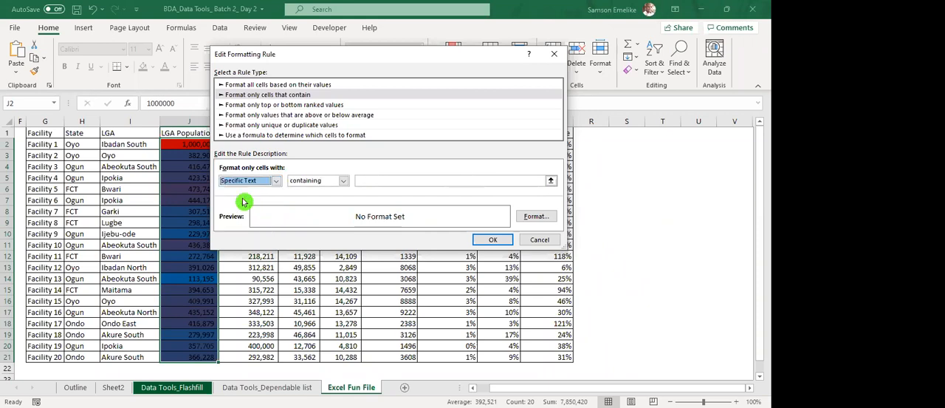
click(343, 184)
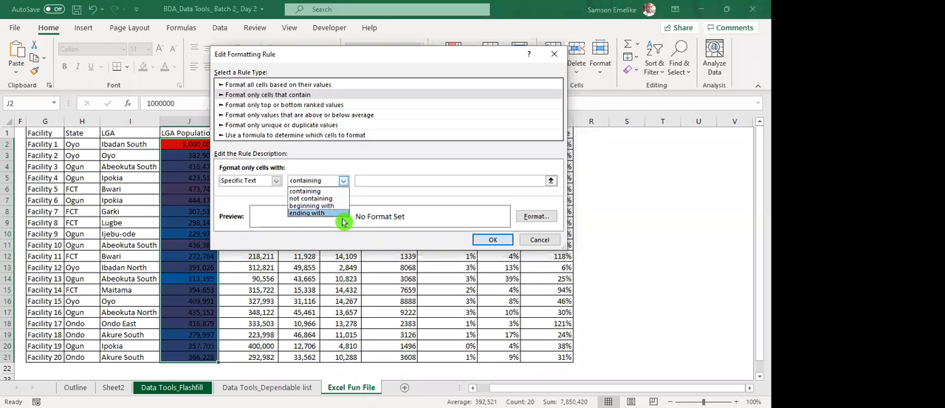
click(277, 184)
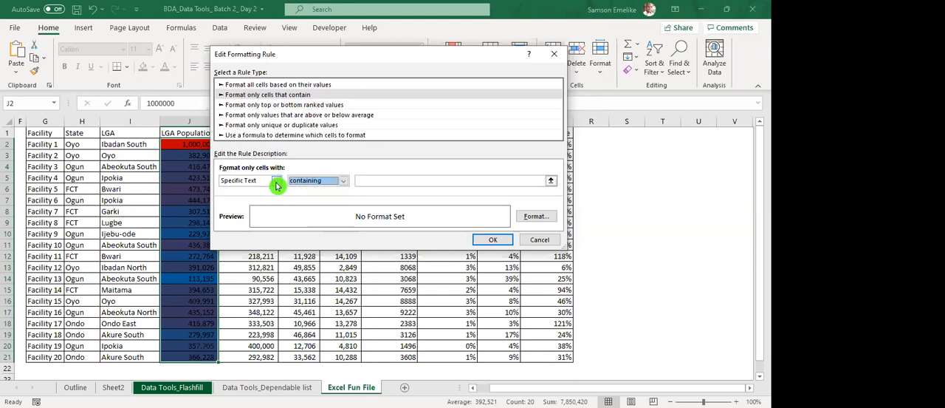
click(277, 184)
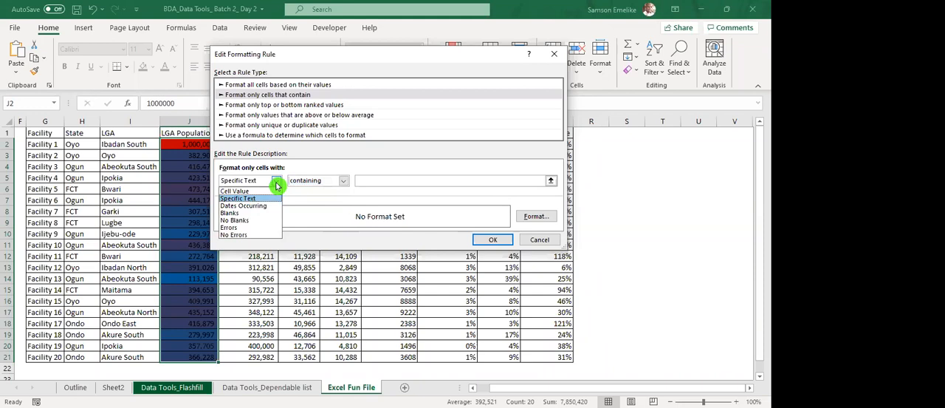
click(297, 108)
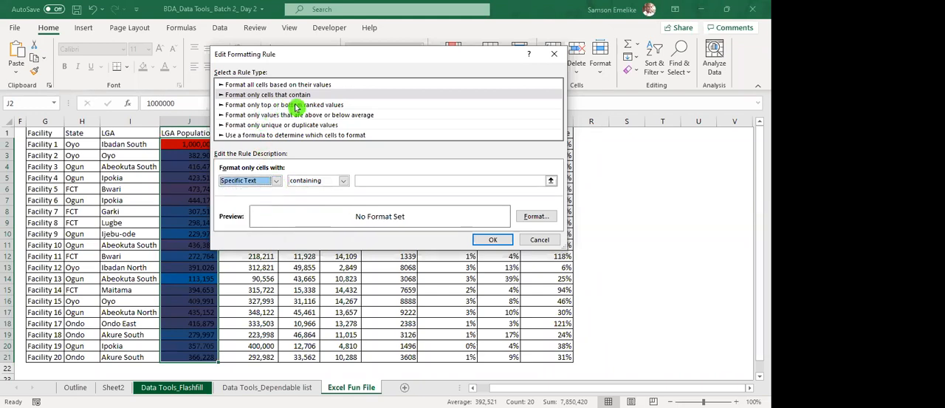
Examine the options for top or bottom ranked, above or below average, and unique or duplicate values, and cancel the rule edit.
click(297, 106)
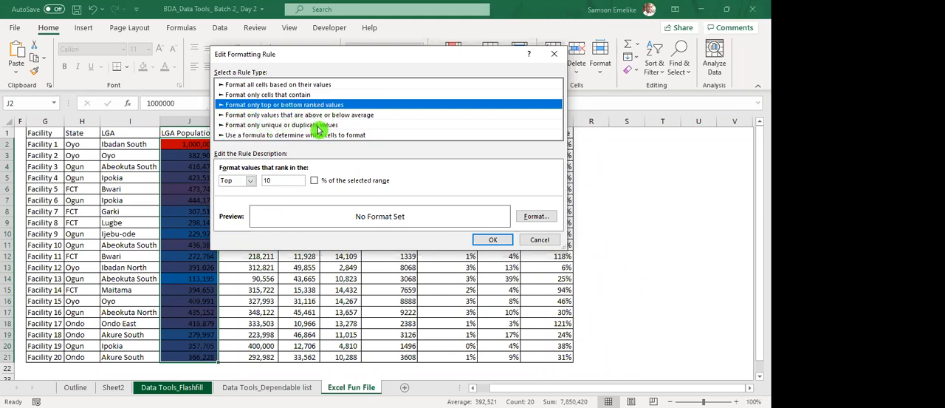
click(364, 116)
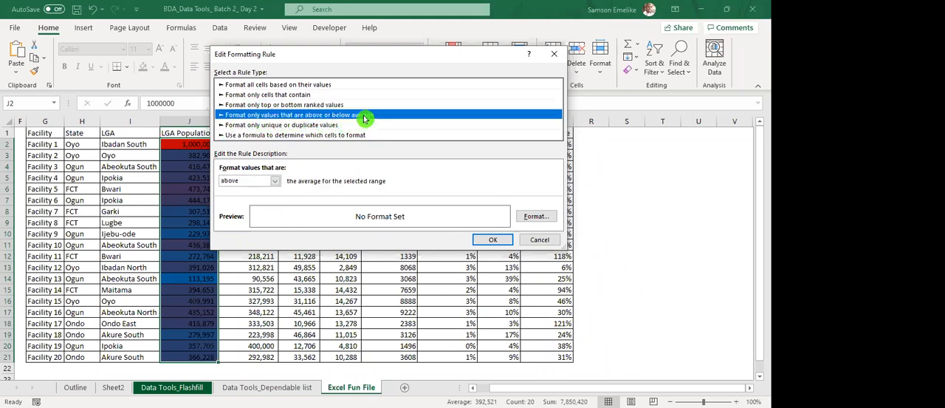
click(275, 181)
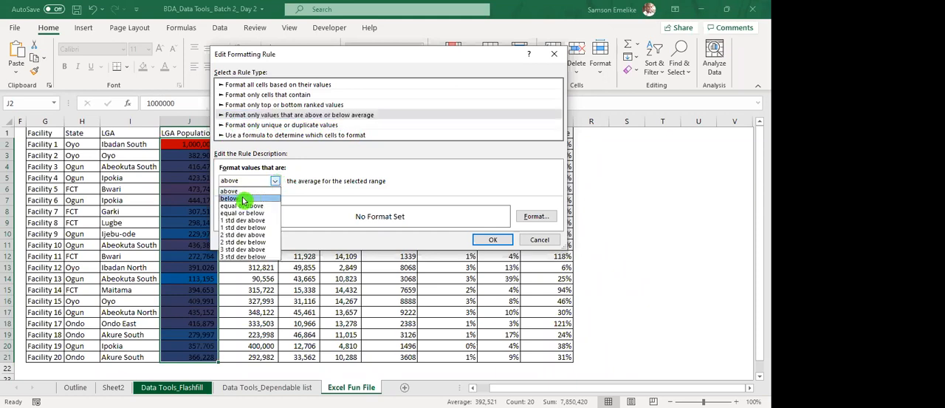
click(246, 198)
click(276, 183)
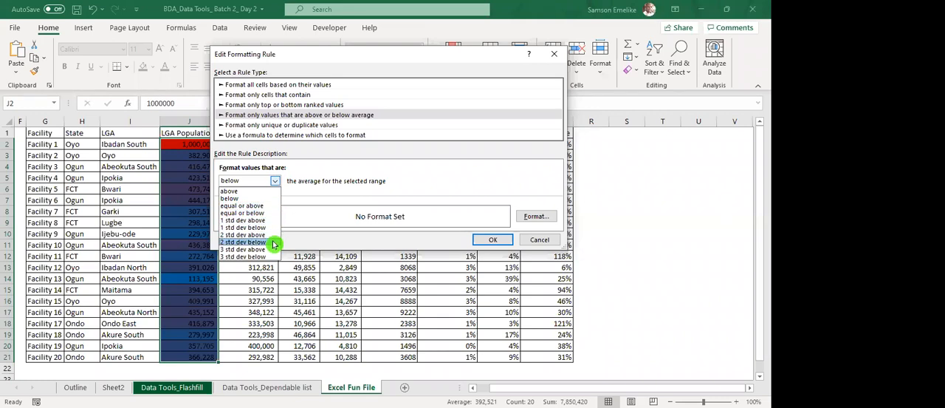
click(351, 116)
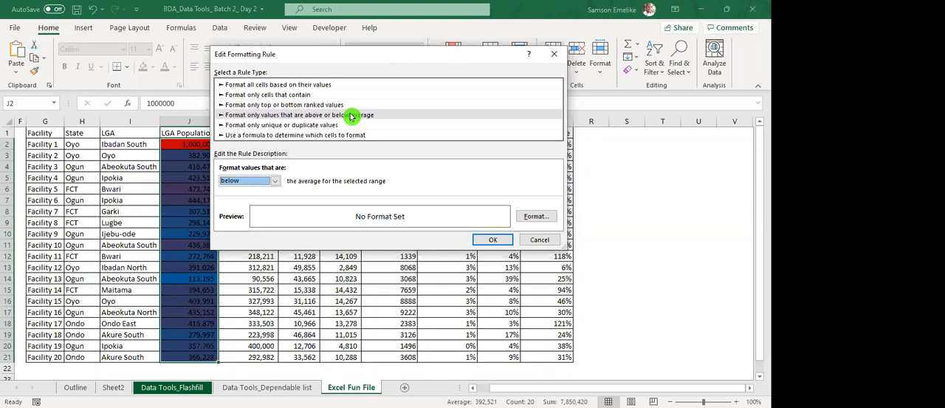
click(260, 125)
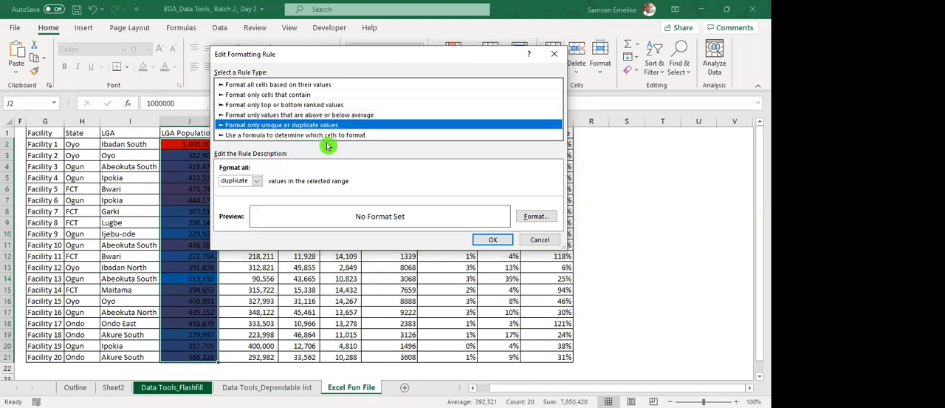
click(257, 181)
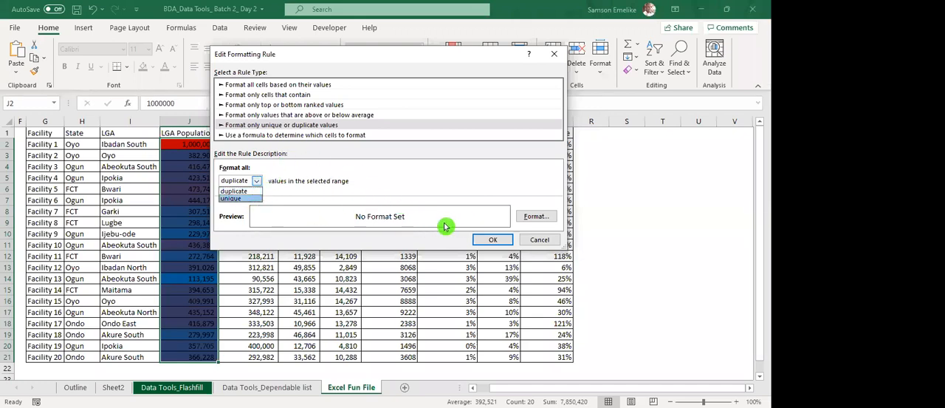
click(546, 243)
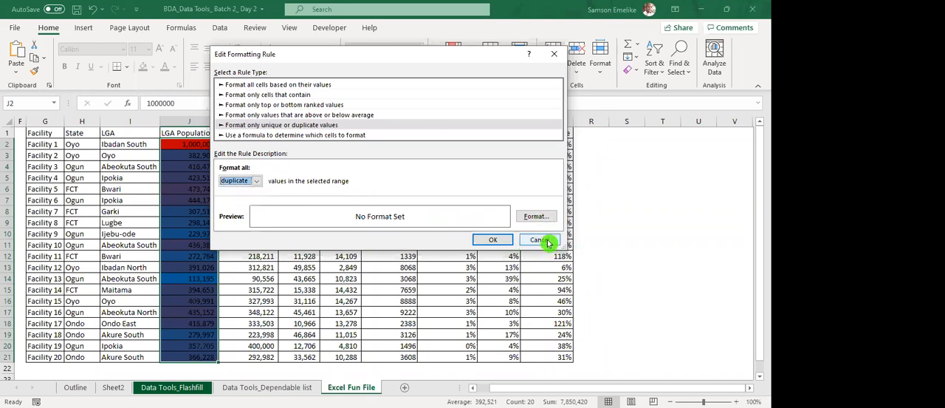
key(Escape)
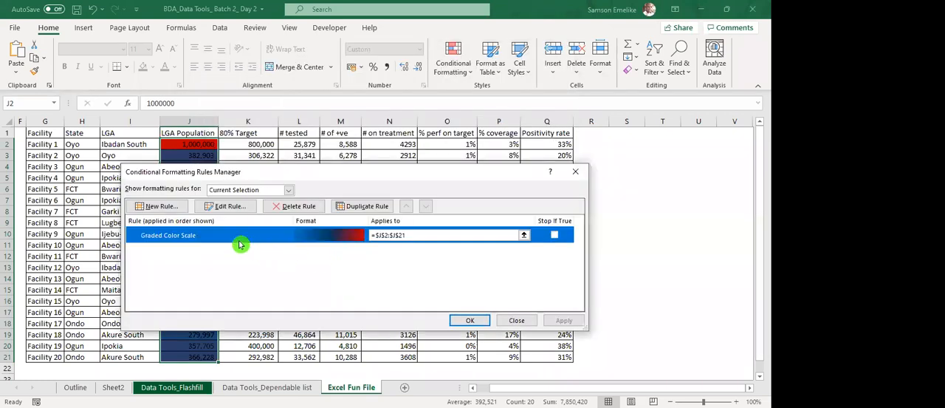
Delete the color scale rule from LGA Population J2:J21 and add a rule giving duplicate values a red fill.
click(289, 210)
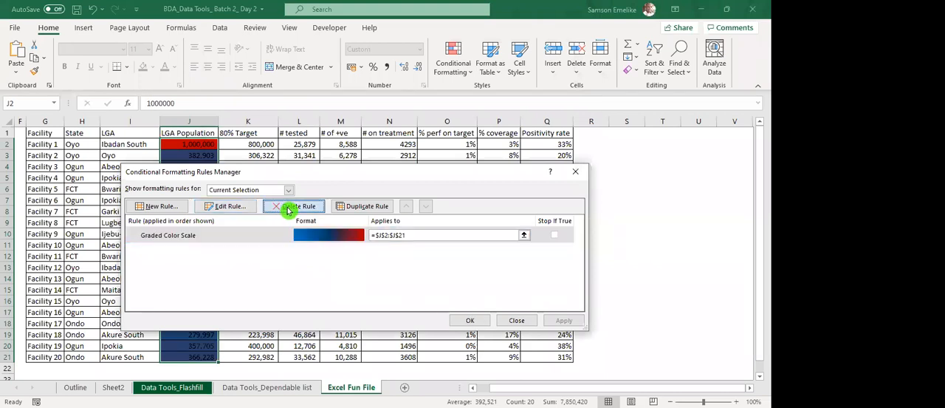
click(573, 323)
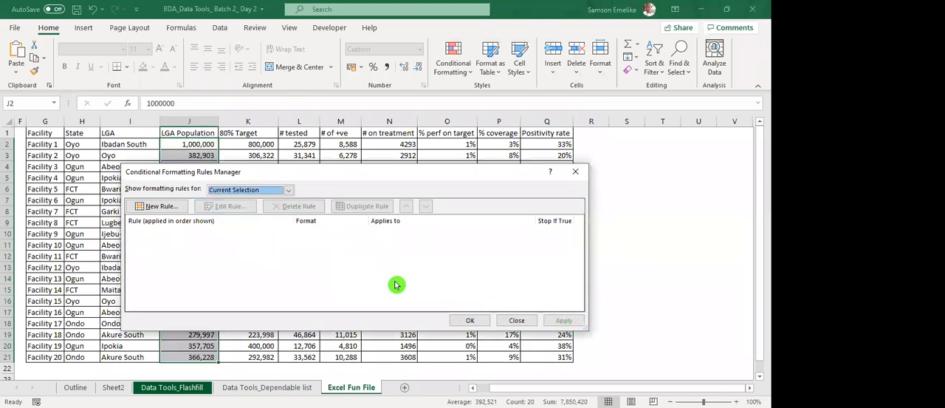
click(154, 210)
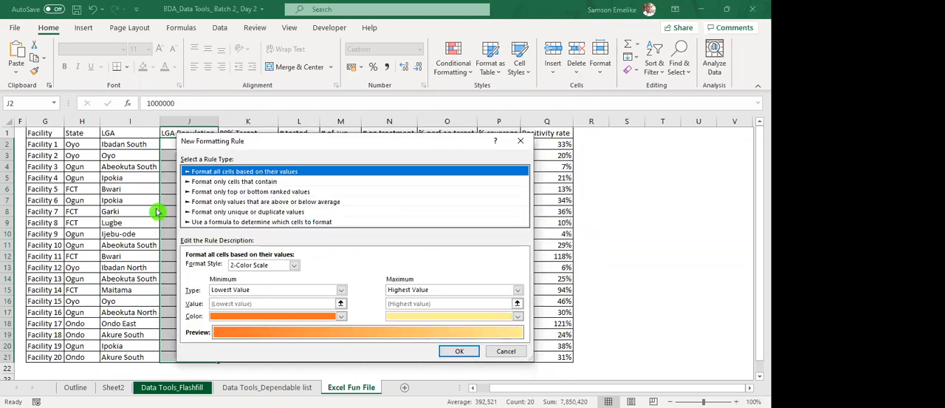
click(252, 213)
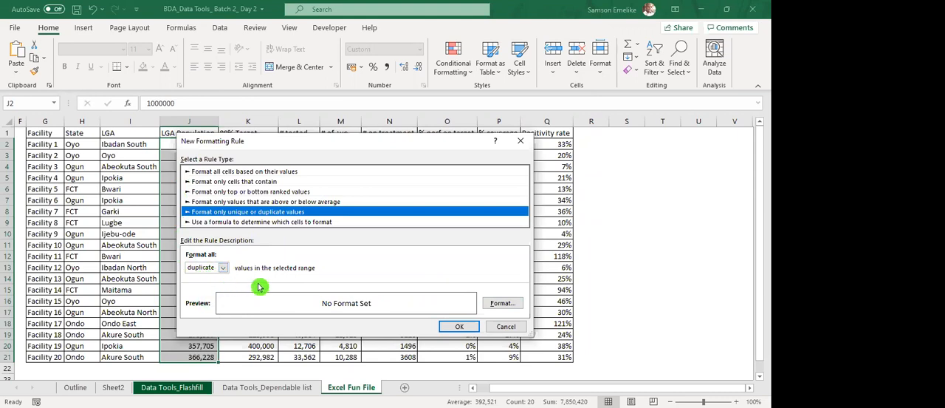
click(499, 304)
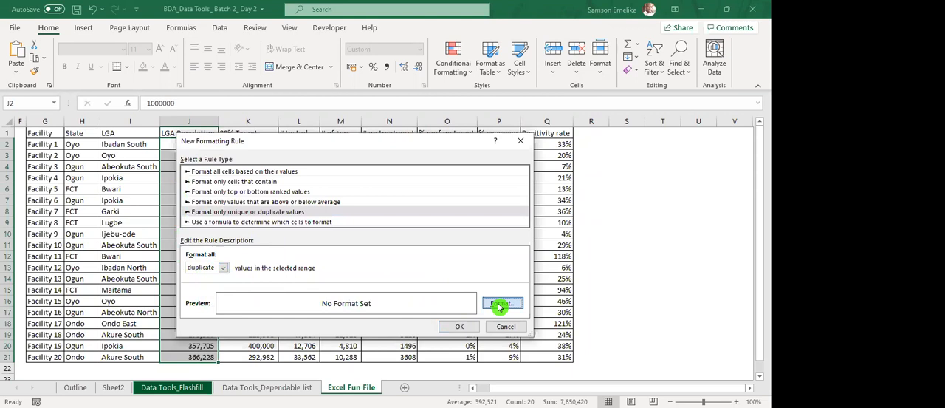
click(235, 220)
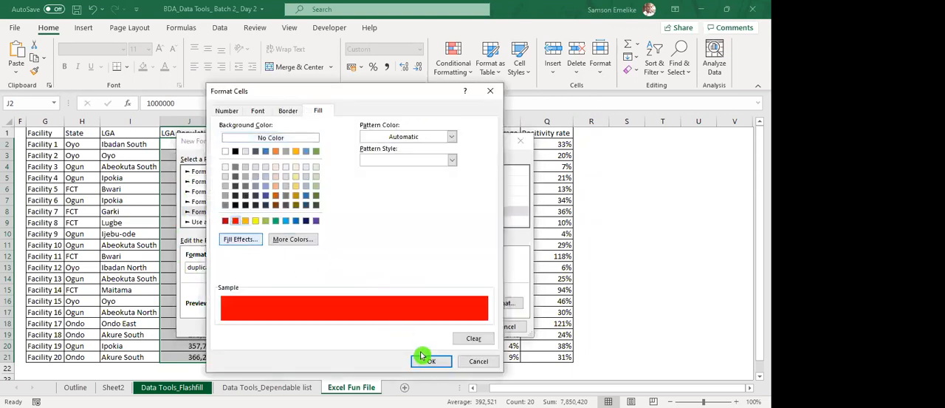
click(431, 360)
click(464, 328)
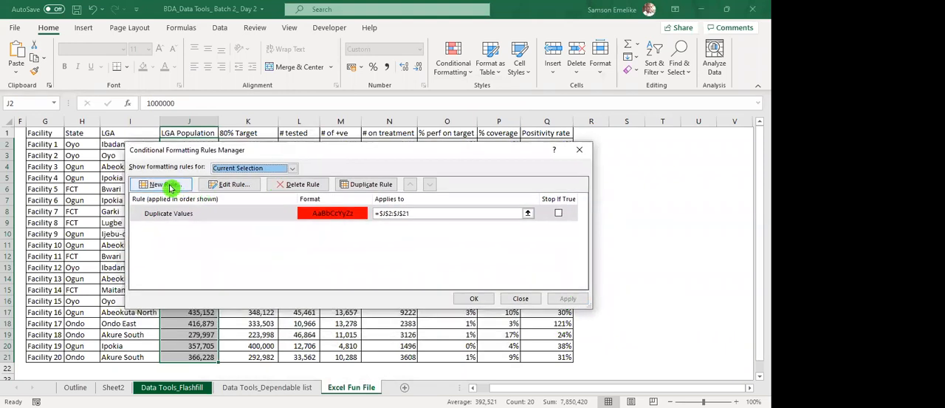
Add a second rule for J2:J21 that gives unique values a light blue fill and apply it.
click(170, 187)
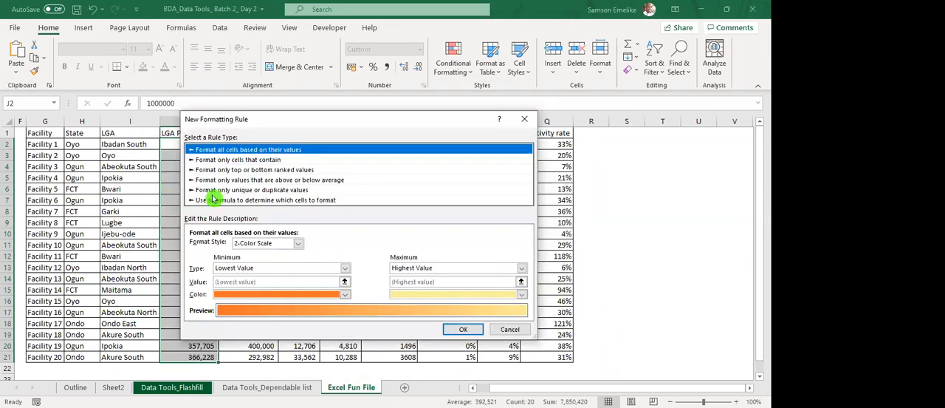
click(296, 193)
click(227, 245)
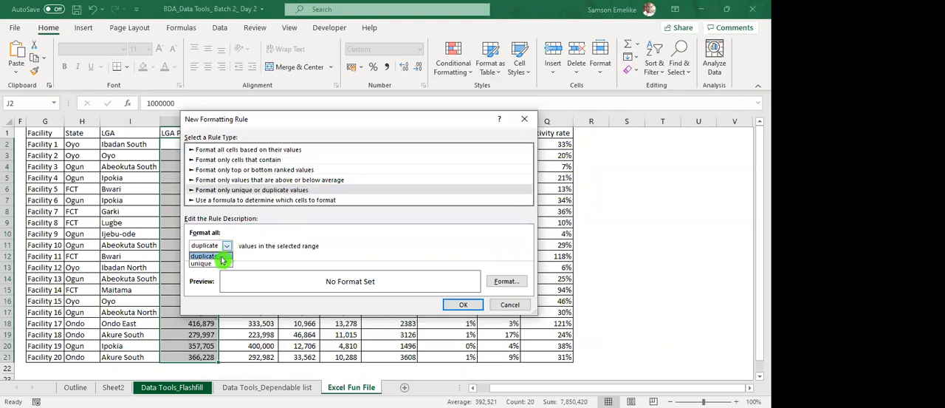
click(211, 265)
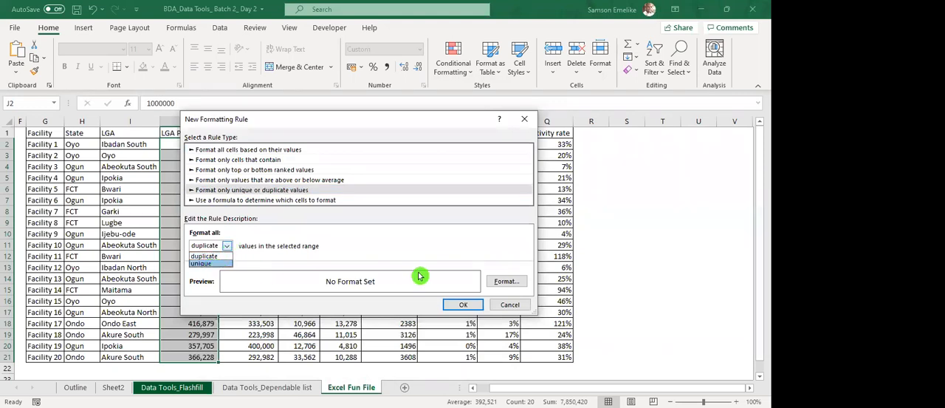
click(506, 284)
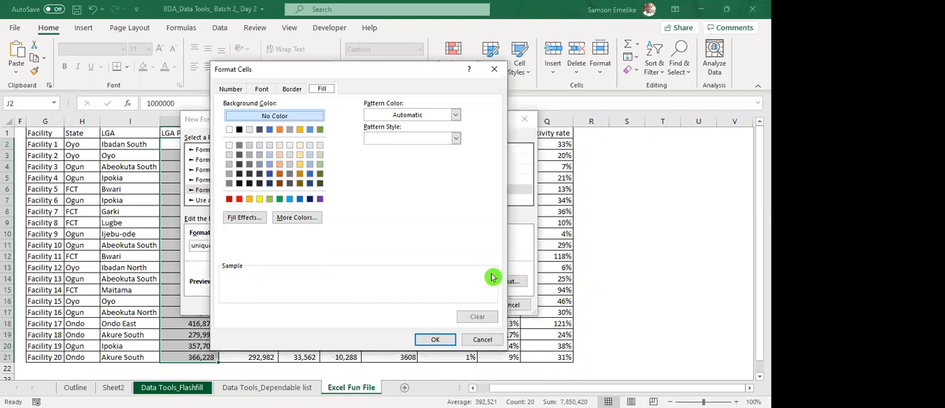
click(289, 199)
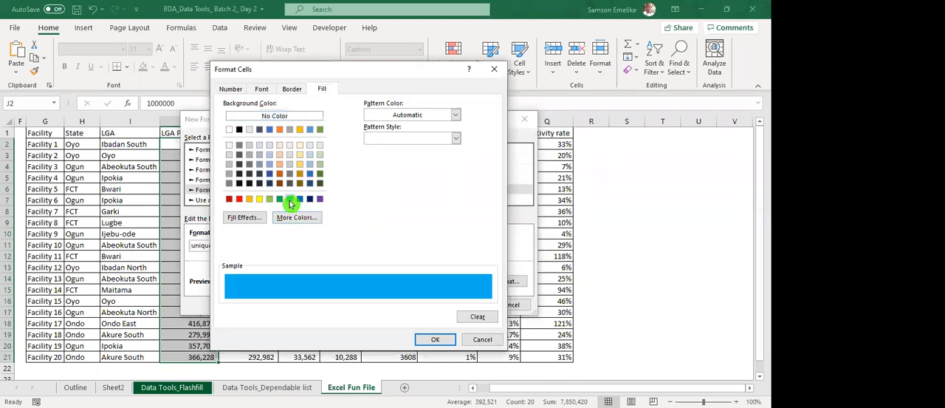
click(438, 340)
click(461, 306)
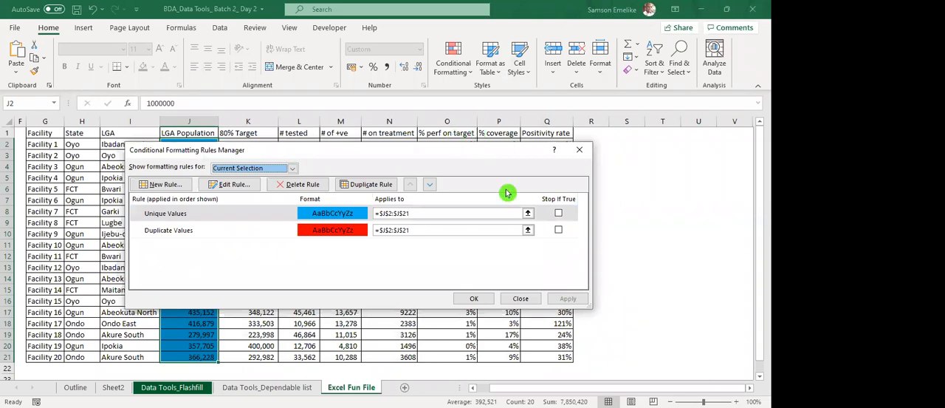
Close the rules manager and copy Facility 3's LGA Population value into the Facility 4 and Facility 15 rows.
drag(387, 151, 530, 120)
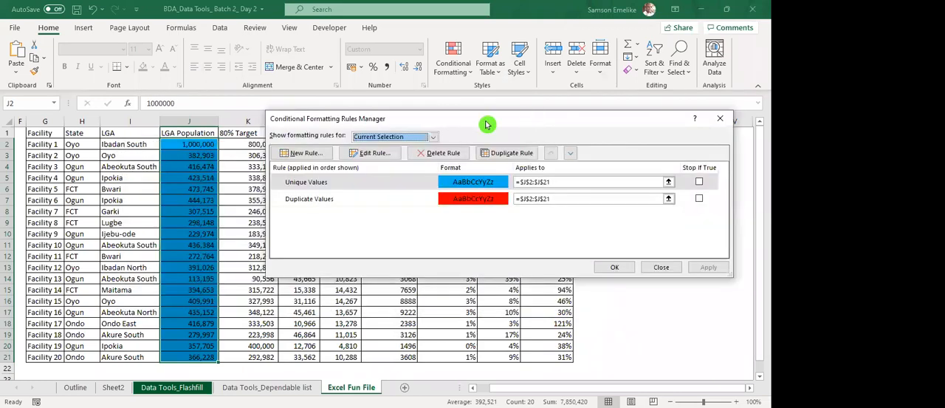
click(507, 269)
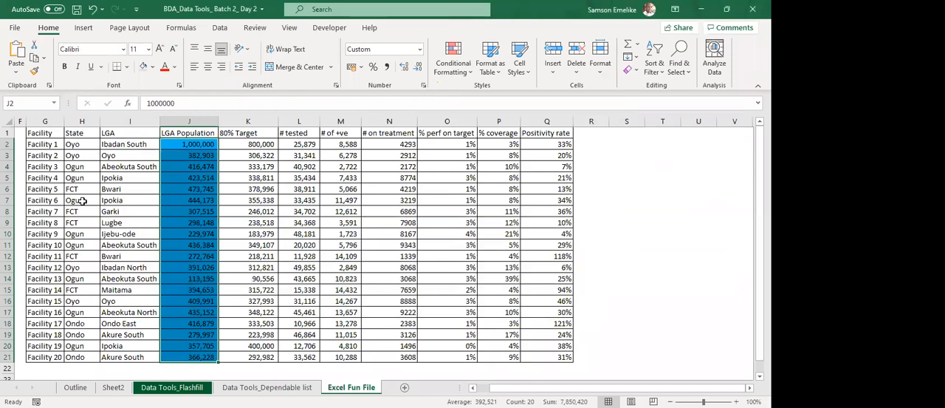
scroll(187, 164, down, 1)
scroll(186, 167, up, 1)
click(198, 167)
key(ctrl+c)
click(204, 181)
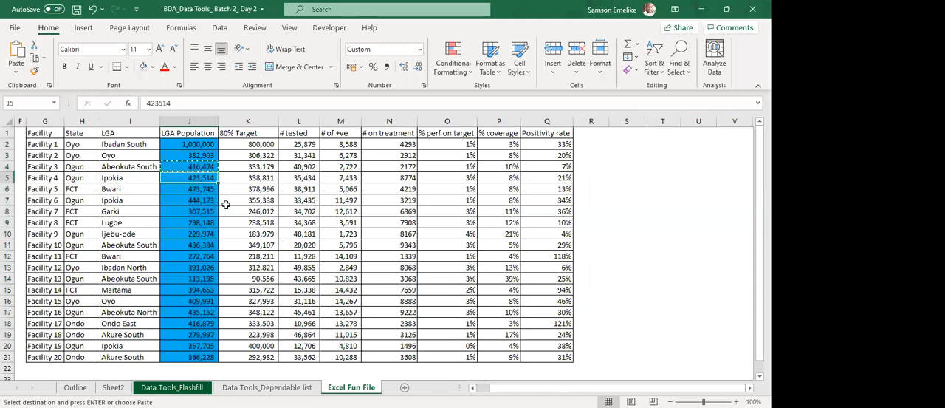
key(Return)
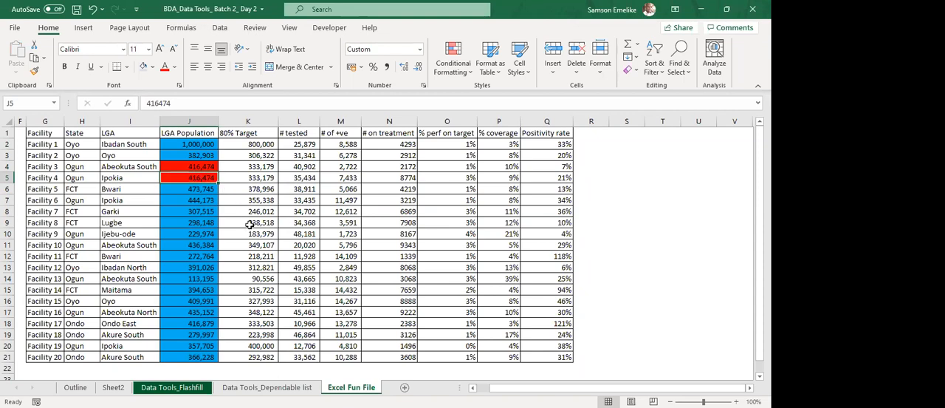
key(ctrl+c)
click(204, 297)
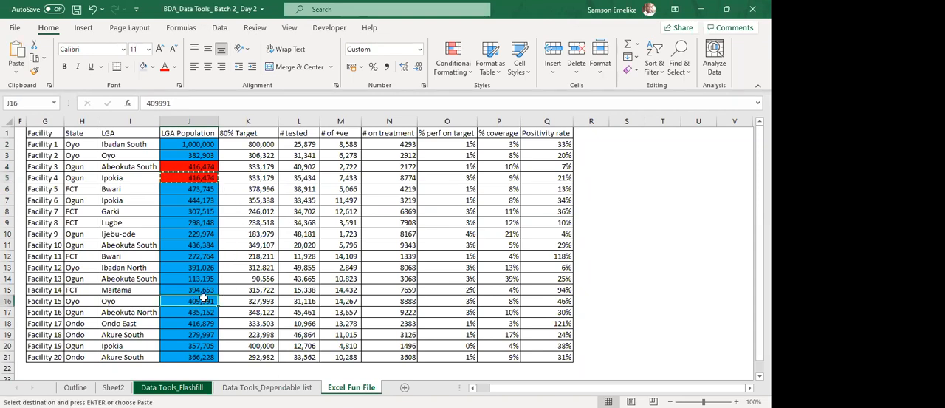
key(Return)
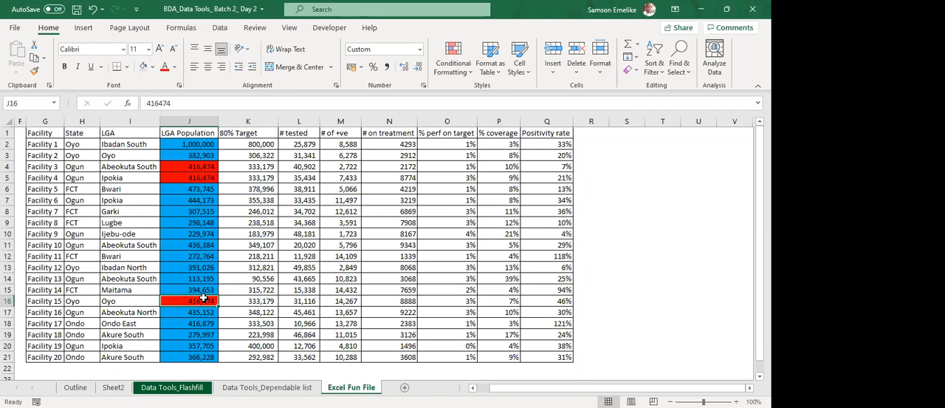
Set the LGA Population to 2345627 for Facility 15 and to 235478 for Facility 3.
text(2345627)
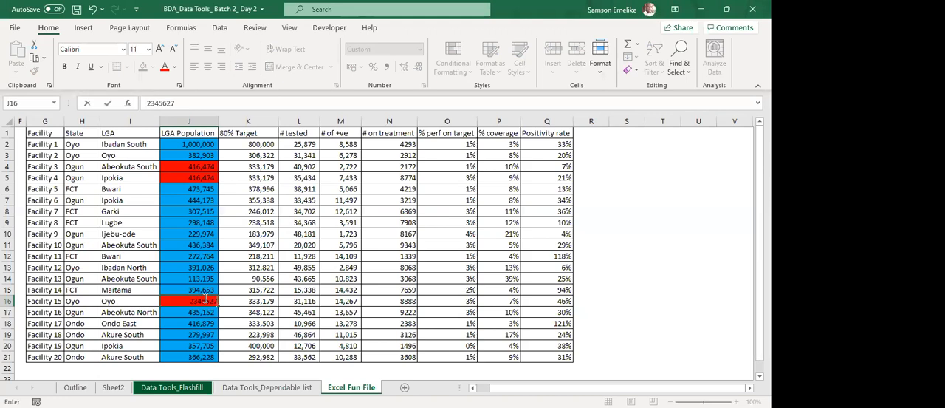
key(Return)
click(192, 169)
text(235478)
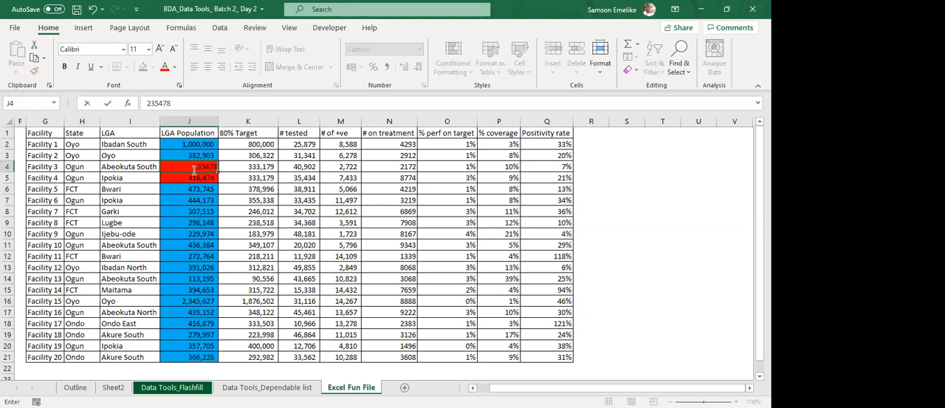
key(Return)
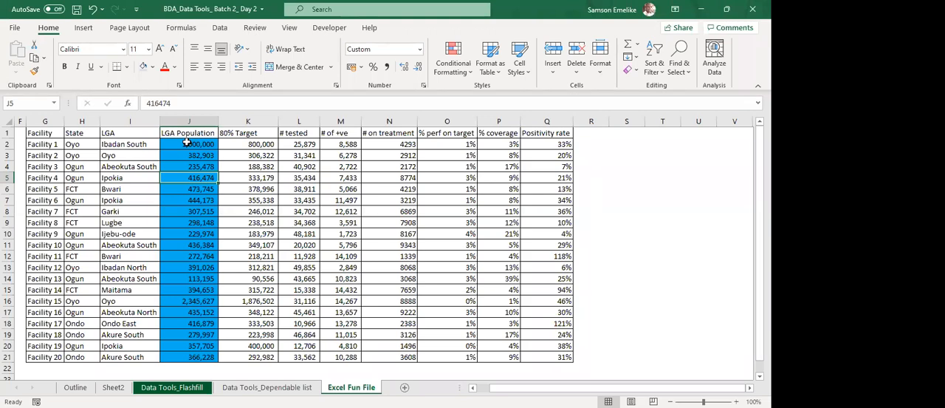
Examine how far column J extends by going to the worksheet's last row, and return to the LGA Population header.
key(ctrl+Down)
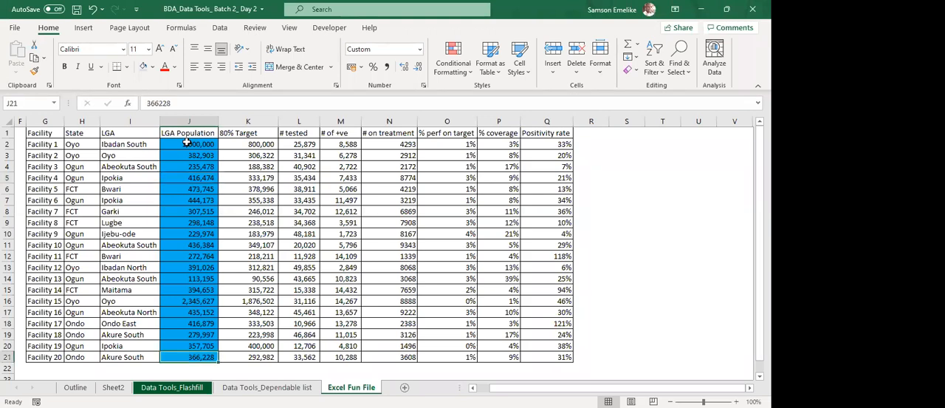
key(ctrl+Down)
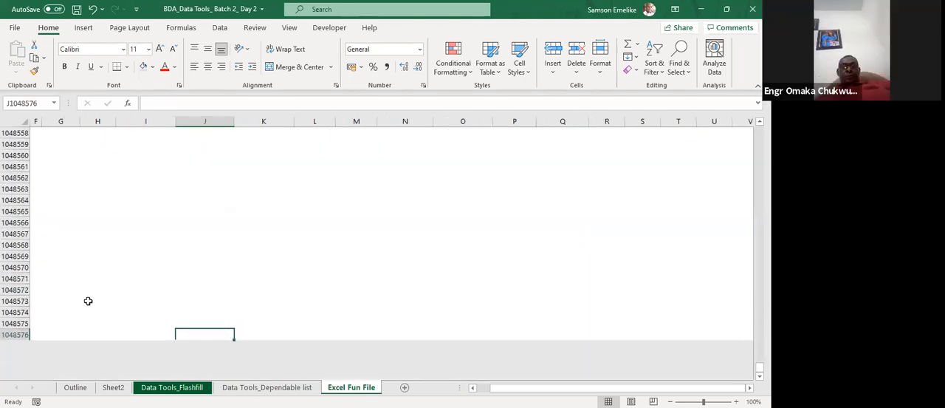
click(14, 334)
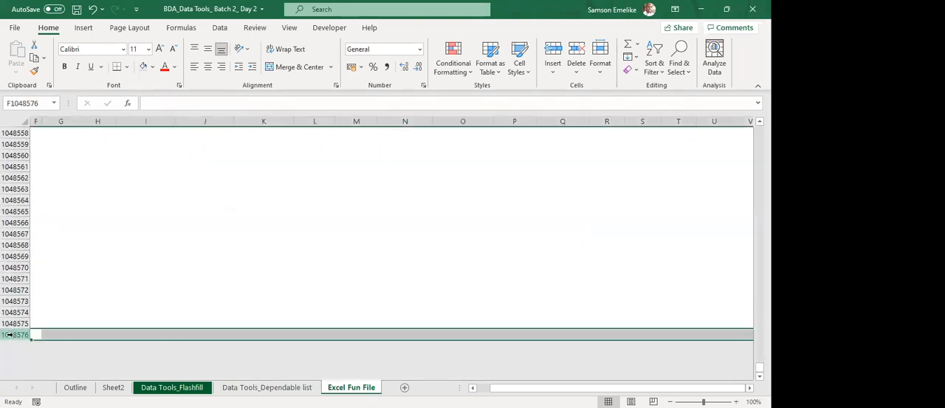
click(193, 334)
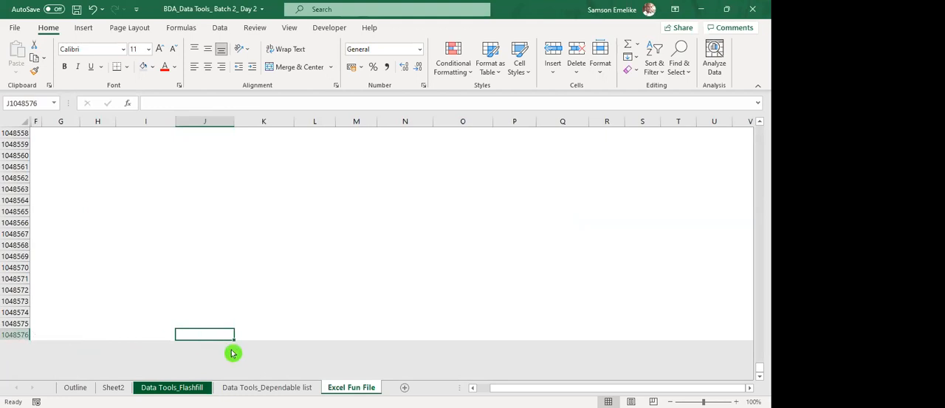
key(ctrl+Up)
key(ctrl+Up)
scroll(205, 294, down, 1)
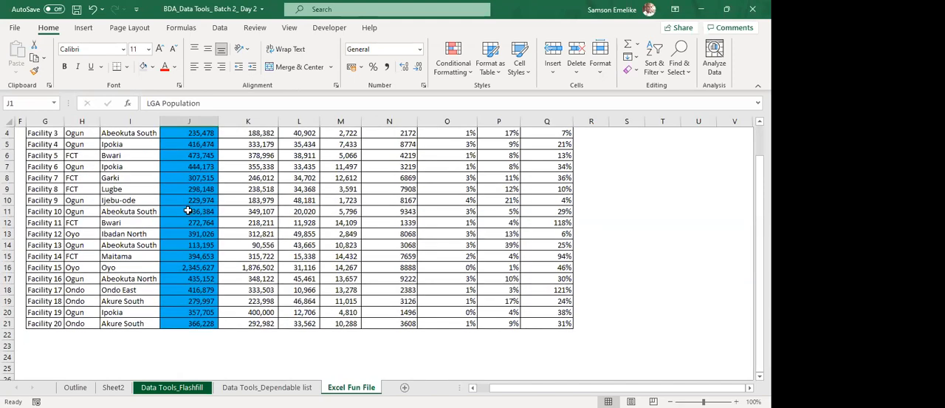
scroll(189, 211, up, 1)
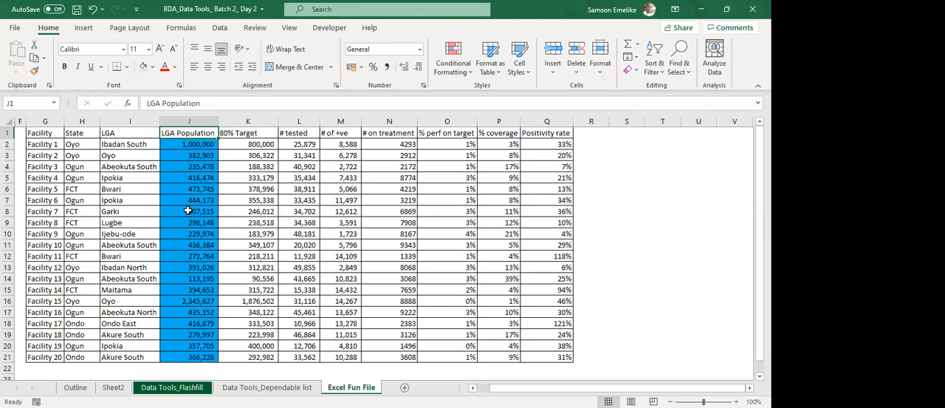
Delete the unique and duplicate value rules from LGA Population J2:J21 and apply the removal.
click(201, 143)
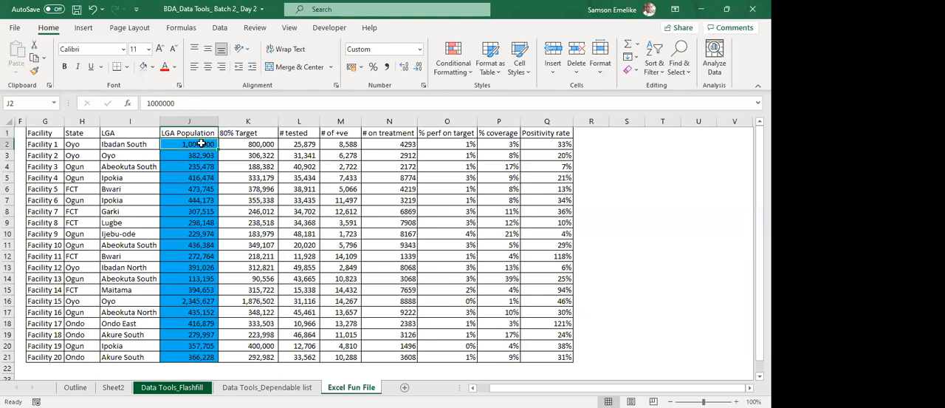
key(ctrl+shift+Down)
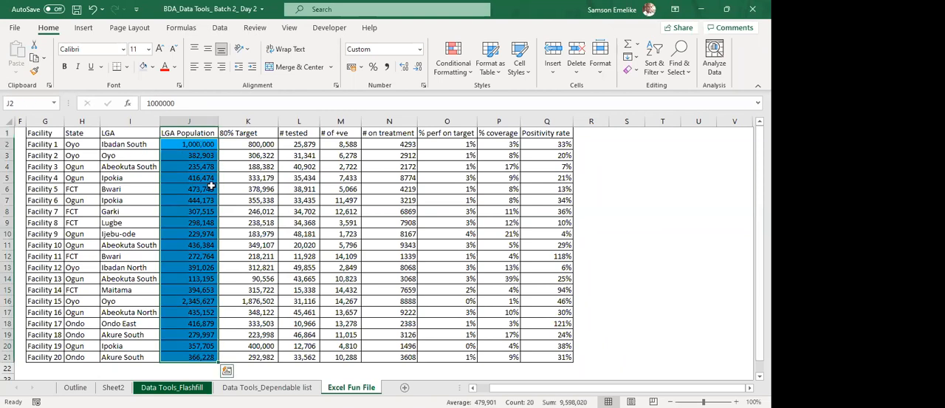
click(447, 59)
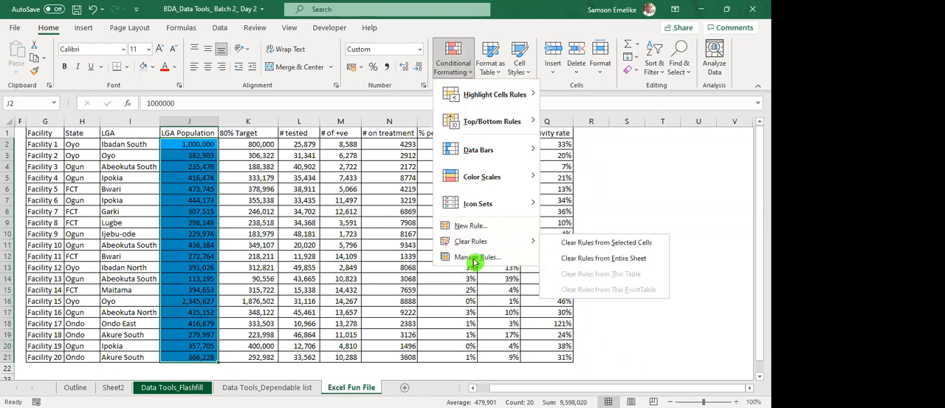
click(477, 258)
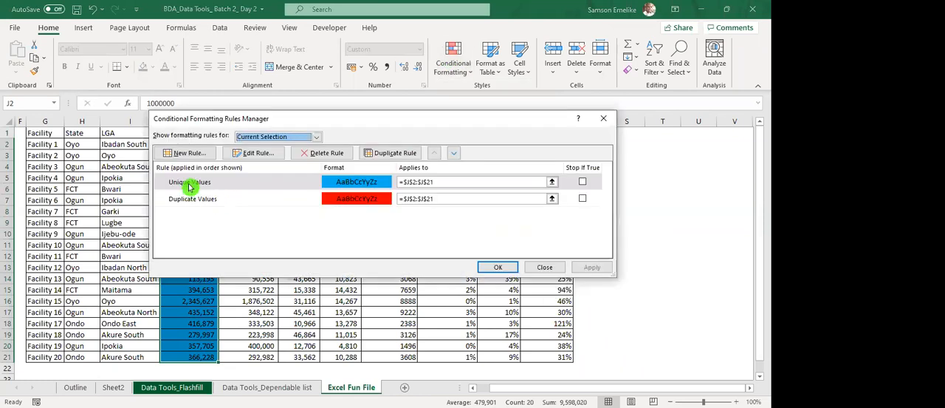
click(190, 183)
click(320, 157)
click(323, 153)
click(593, 268)
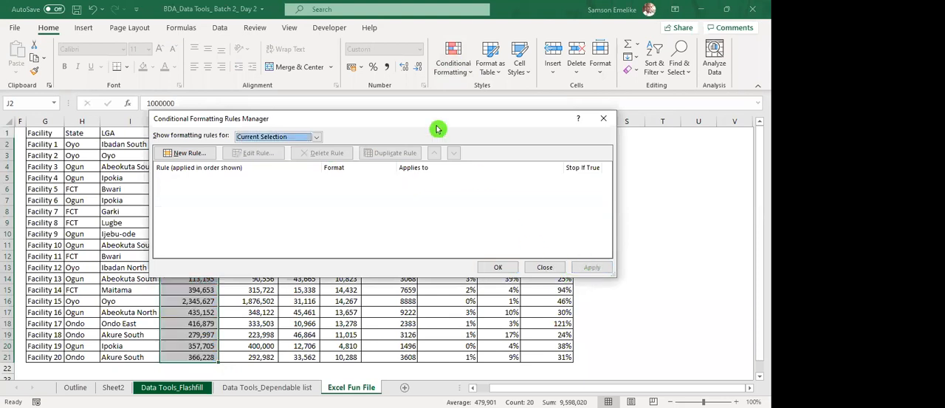
Examine the formula-based rule type for a new rule on J2:J21 and close the dialogs without adding it.
click(181, 156)
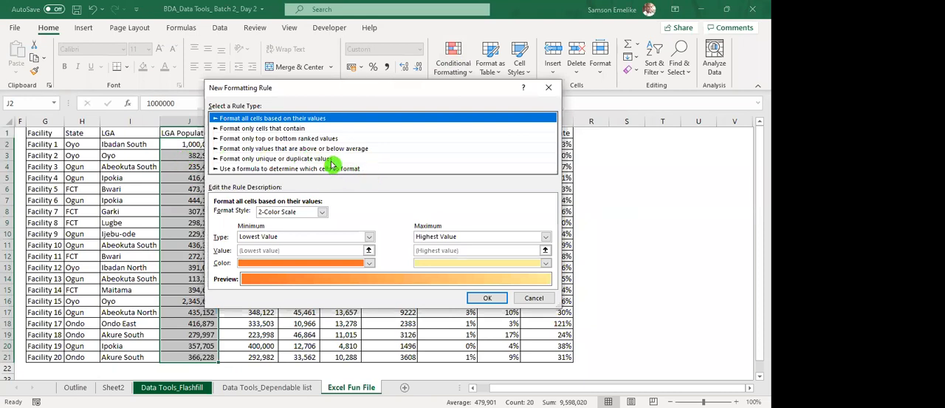
click(271, 170)
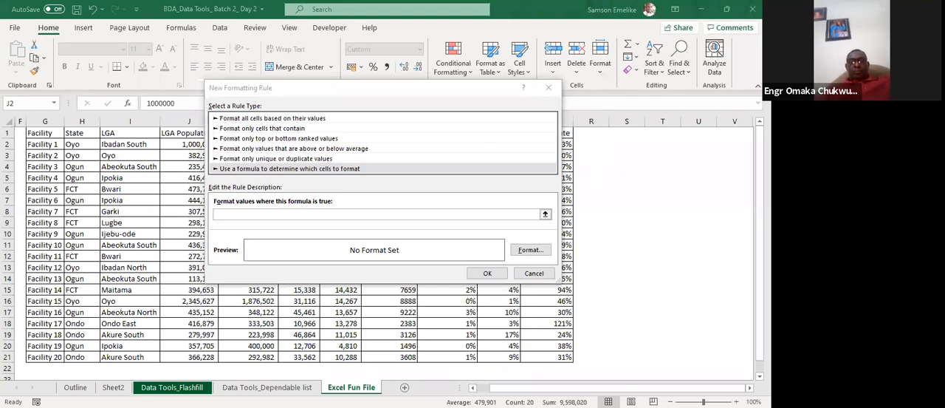
click(549, 88)
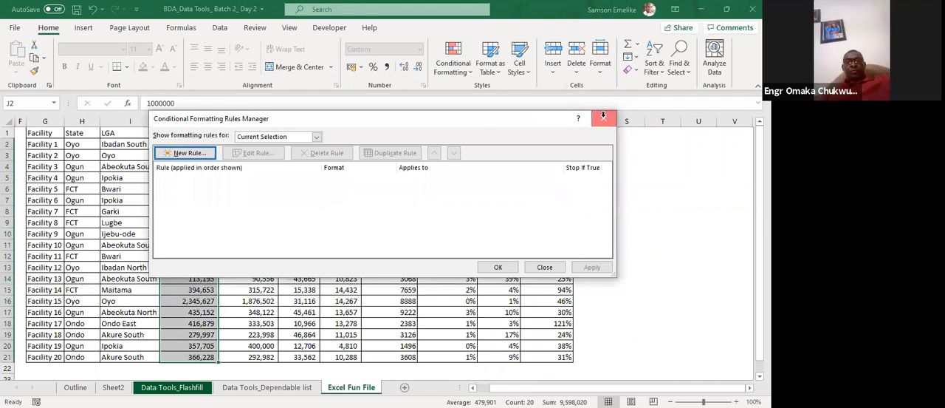
click(604, 119)
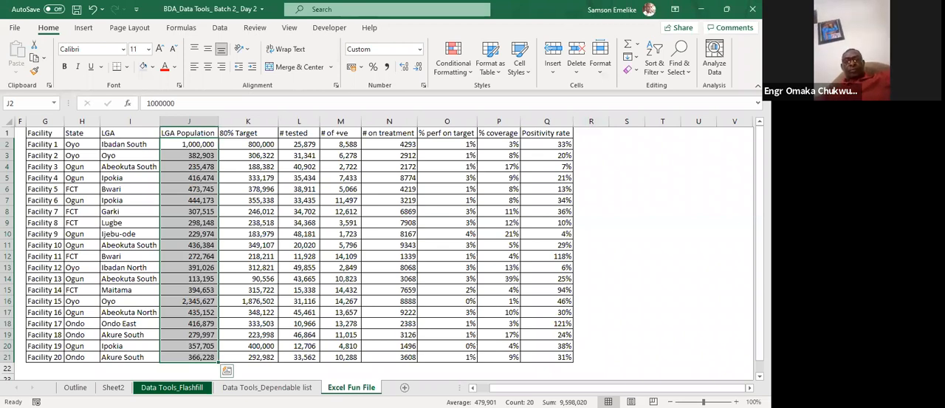
key(alt+Tab)
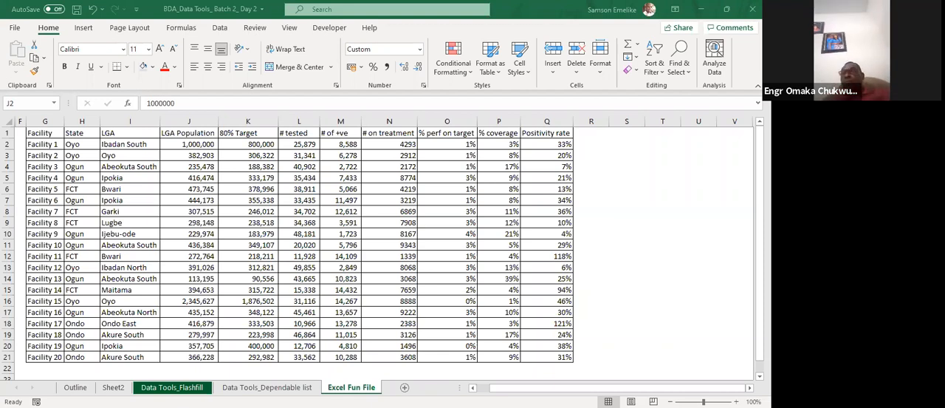
key(F2)
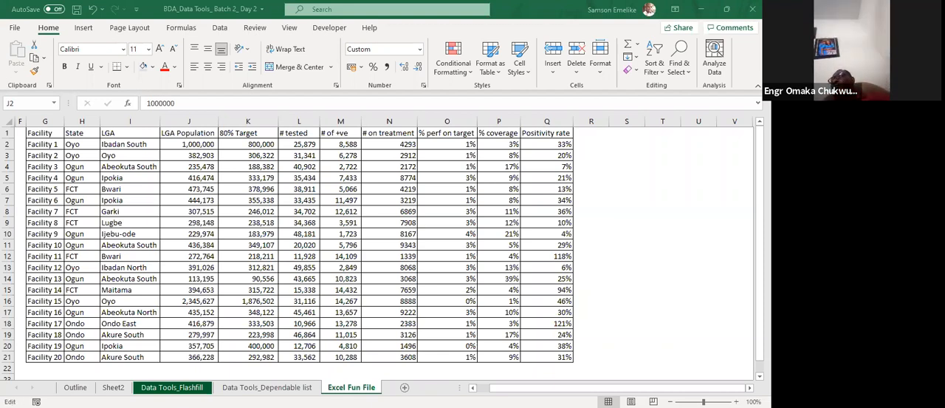
key(Escape)
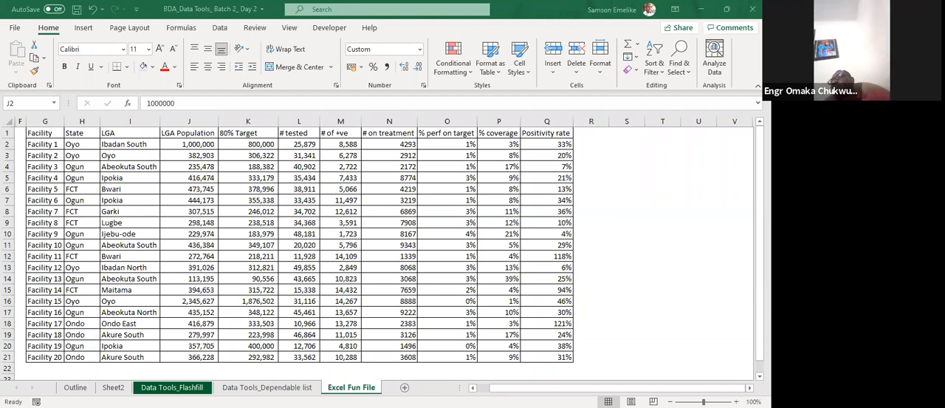
Change the formula of the yellow-fill conditional formatting rule on B3:B18 to =MIN($C3:$C18).
click(453, 61)
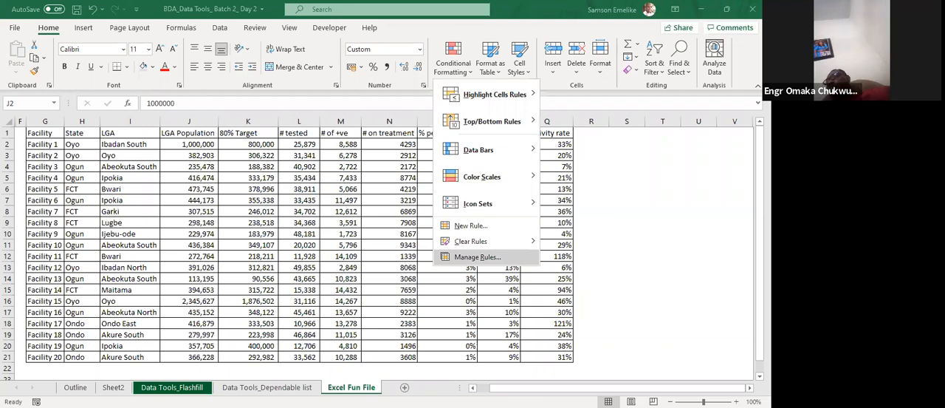
click(477, 256)
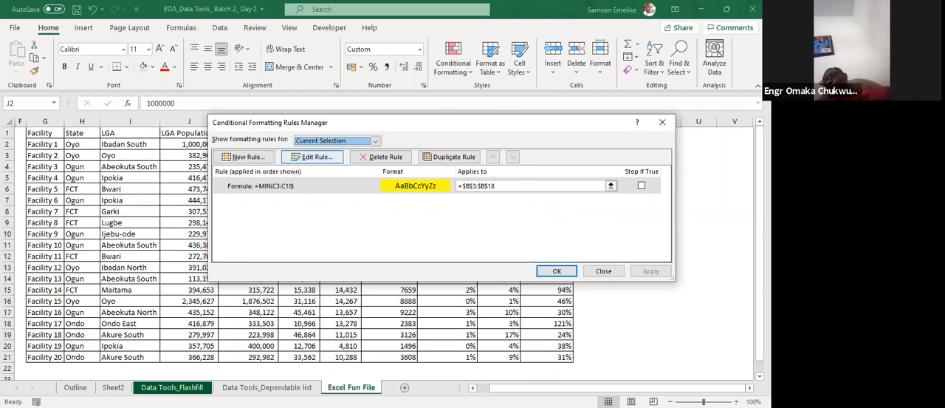
click(312, 157)
drag(293, 230, 313, 231)
key(F4)
key(F4)
key(F4)
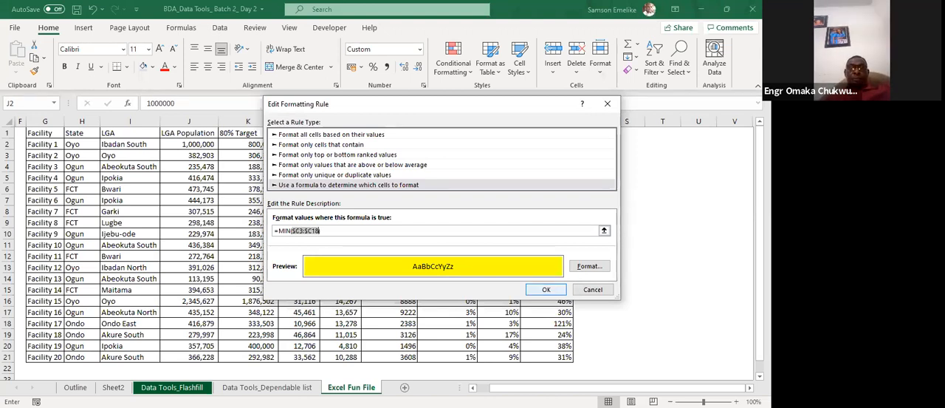
key(Return)
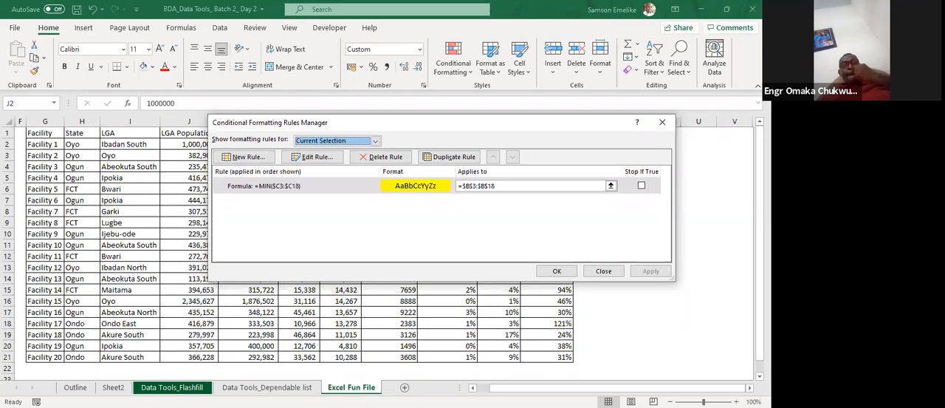
Try to replace the yellow-fill rule's formula with the reference =$B$3:$B$18, then discard the edit.
click(304, 186)
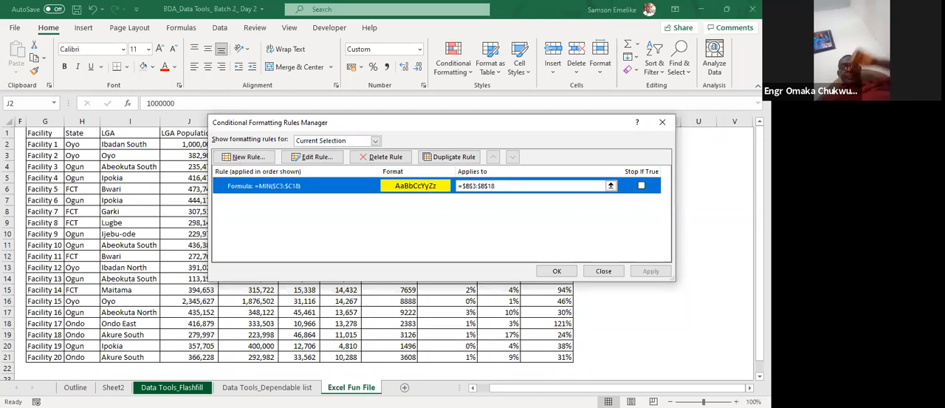
click(312, 157)
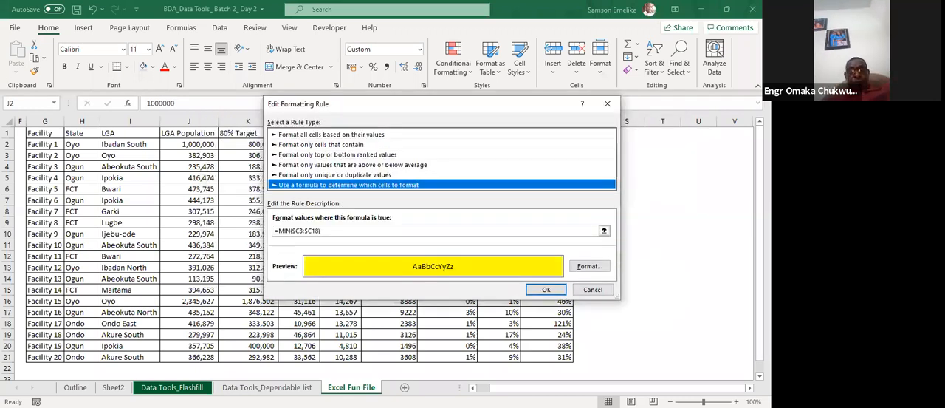
click(604, 231)
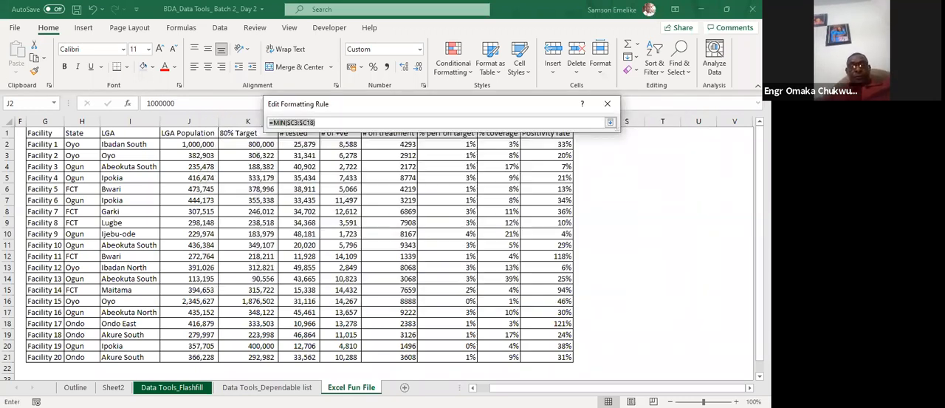
key(Left)
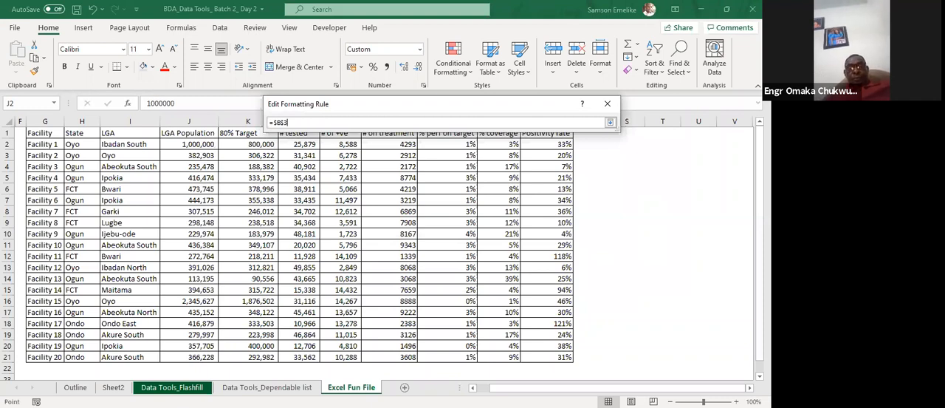
key(ctrl+shift+Down)
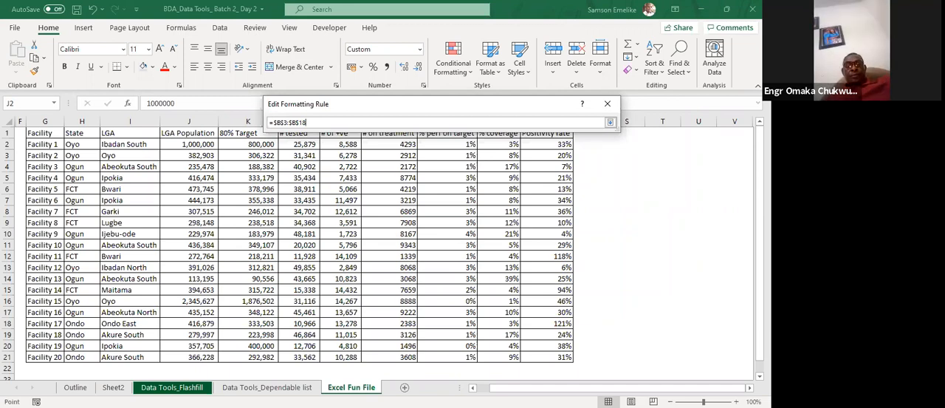
key(Return)
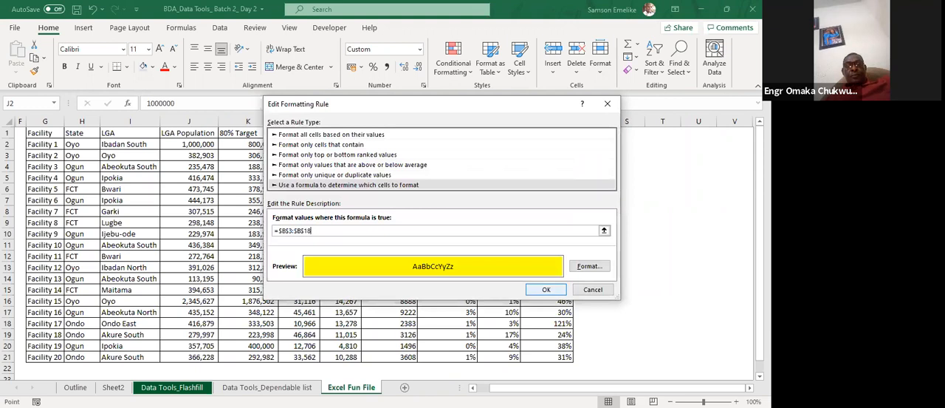
click(547, 290)
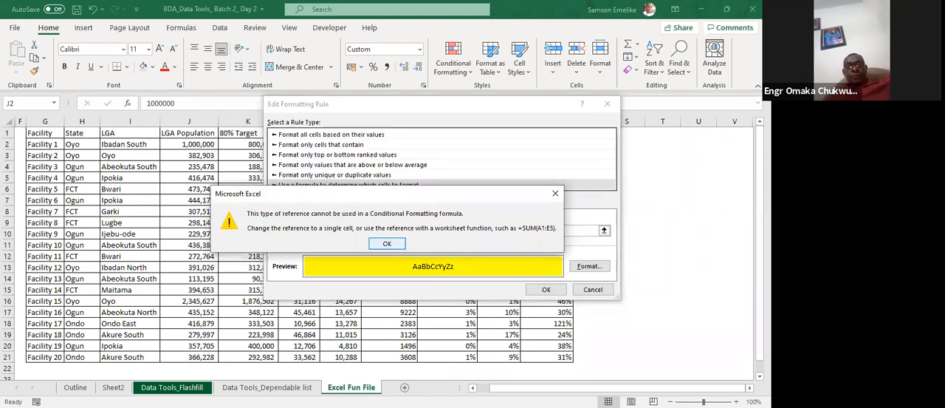
key(Return)
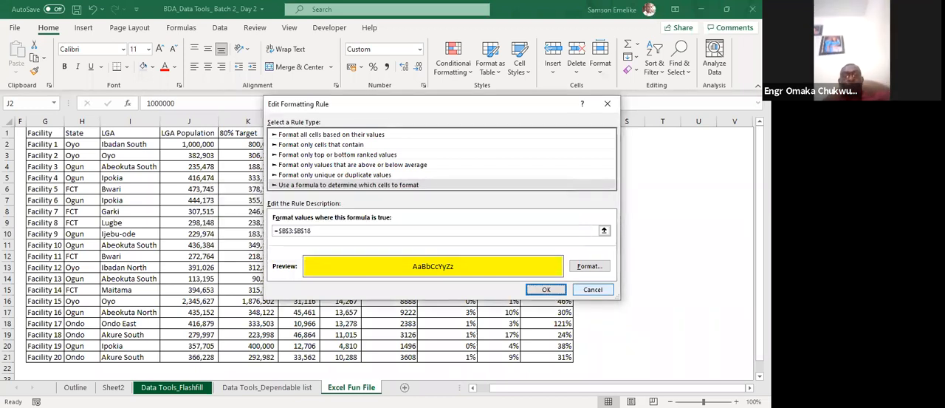
key(Tab)
key(Return)
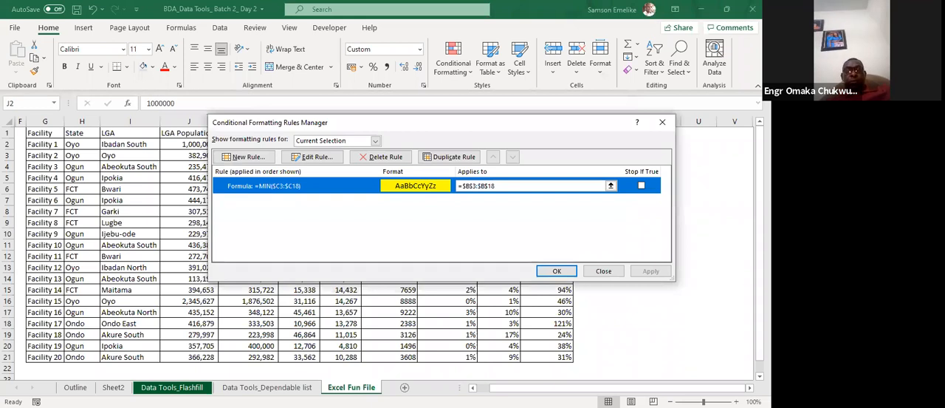
Delete the yellow-fill =MIN($C3:$C18) rule from B3:B18 and confirm the removal.
click(381, 157)
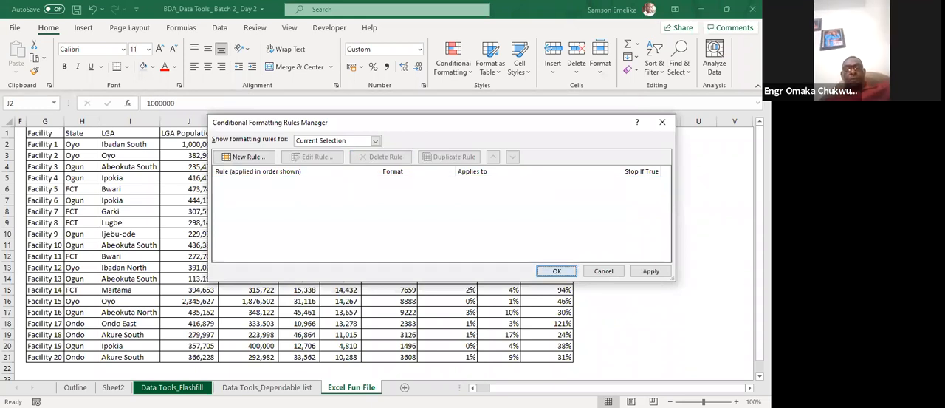
key(Return)
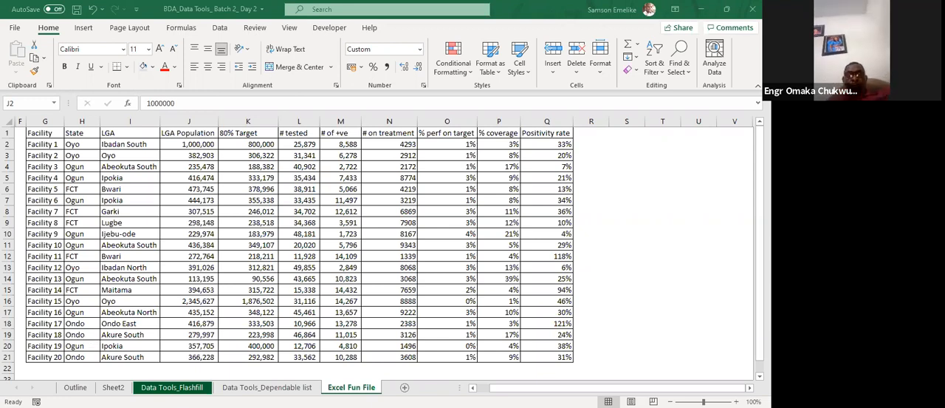
Start a new formula-based conditional formatting rule for A3:B18 with the formula =$B$3=min($A$3:$B$18).
click(453, 66)
click(453, 67)
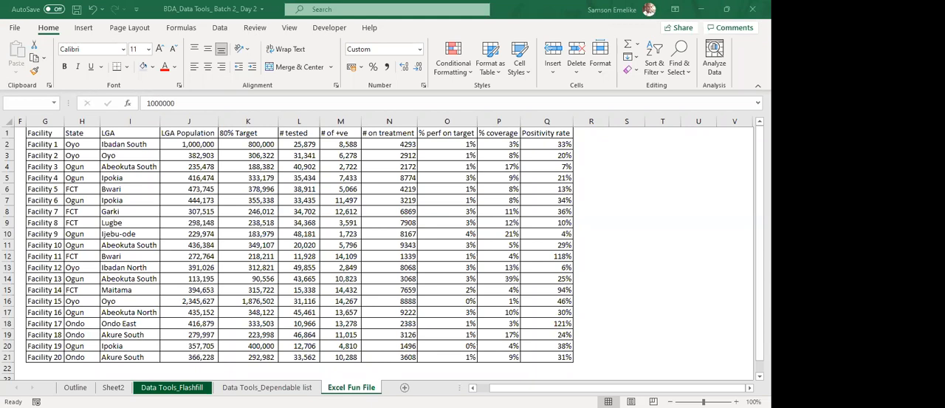
click(453, 62)
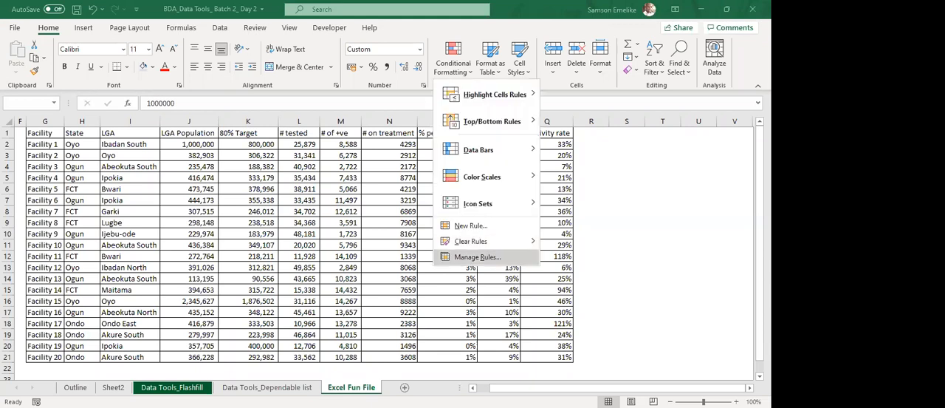
click(477, 256)
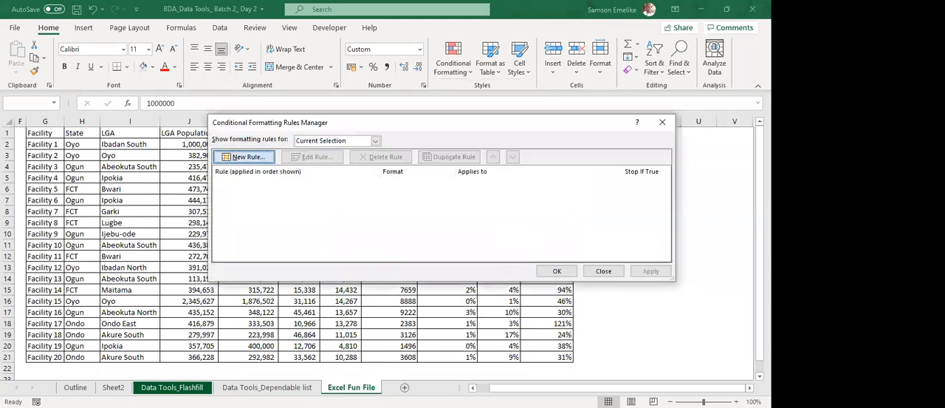
click(244, 157)
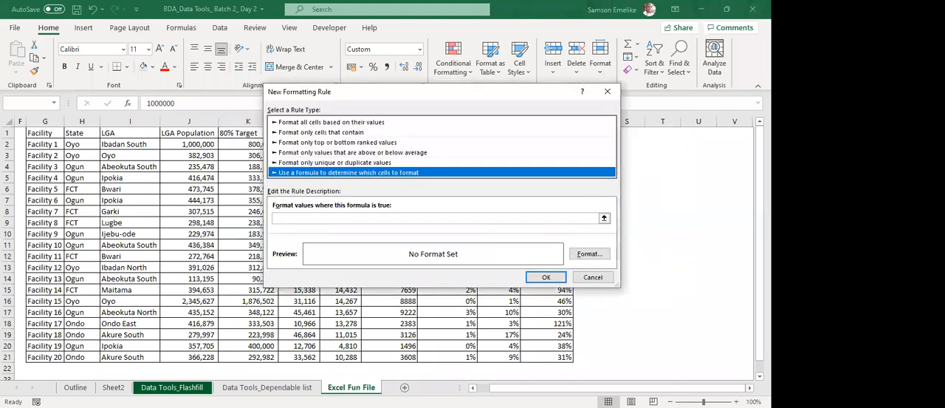
click(435, 218)
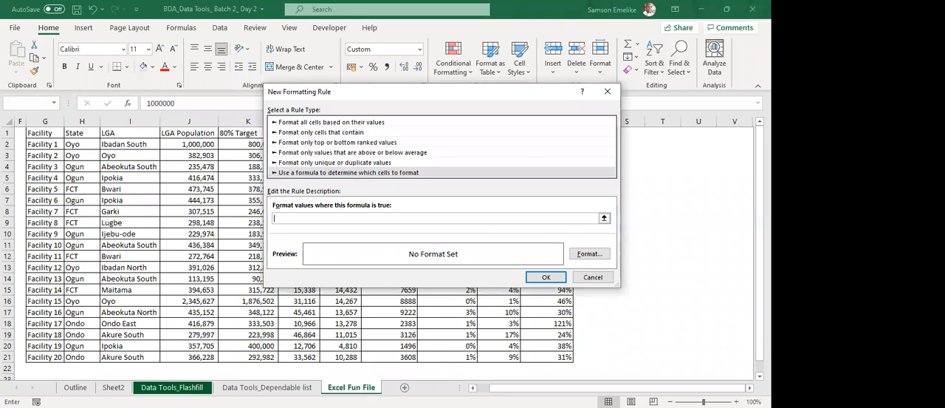
text(=$B$3=min()
key(Left)
key(ctrl+shift+Right)
key(ctrl+shift+Down)
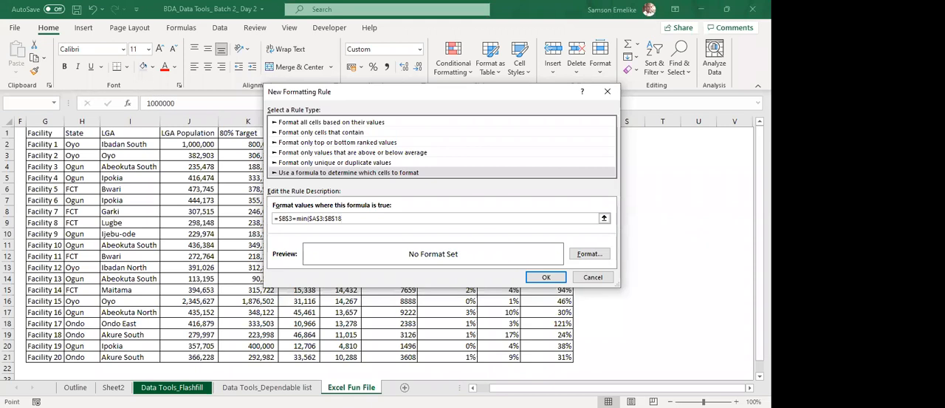
text())
Make the row references in the new rule's formula relative so it reads =$B3=min($A3:$B18).
drag(341, 219, 309, 219)
key(F4)
key(F4)
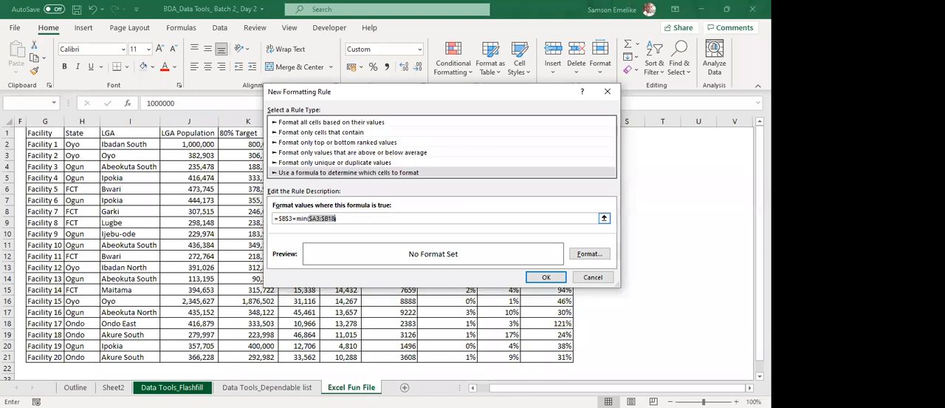
click(605, 219)
key(BackSpace)
Give the new MIN rule a yellow background fill and add it to the rules for A3:B18.
click(589, 253)
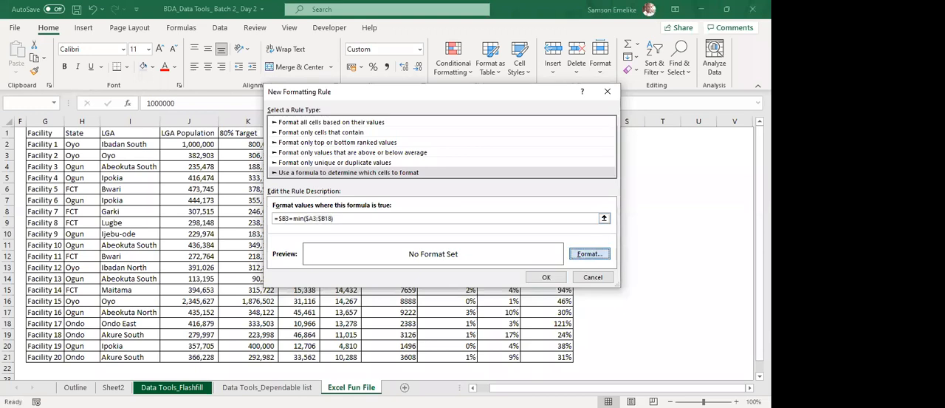
click(342, 172)
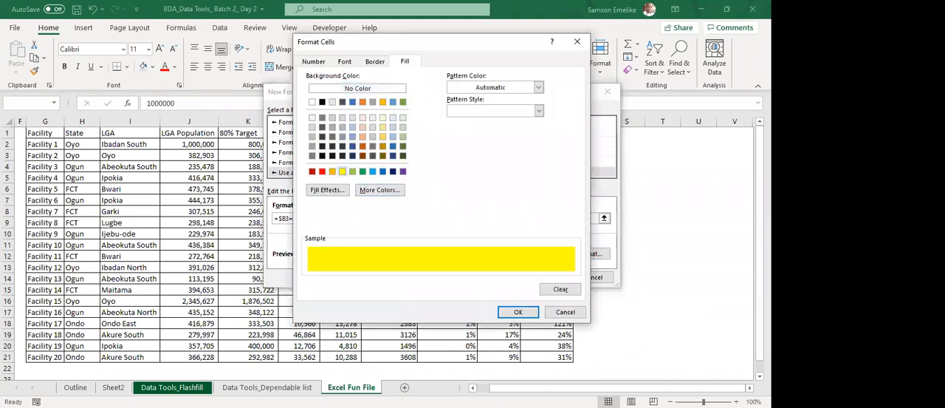
key(Return)
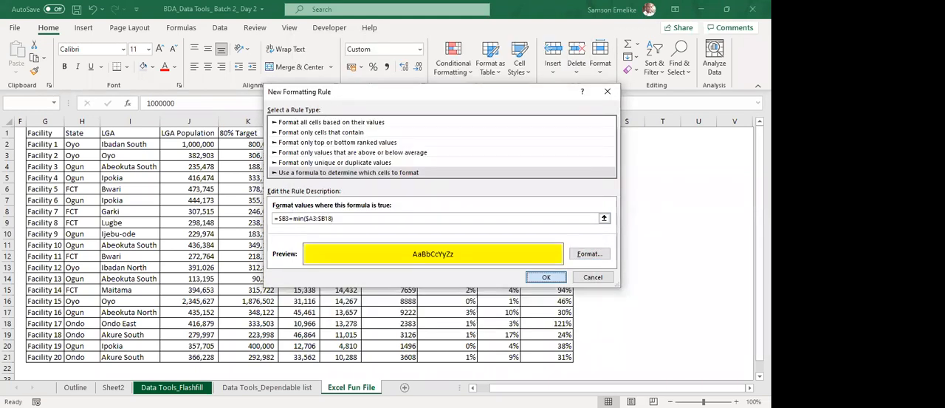
key(Return)
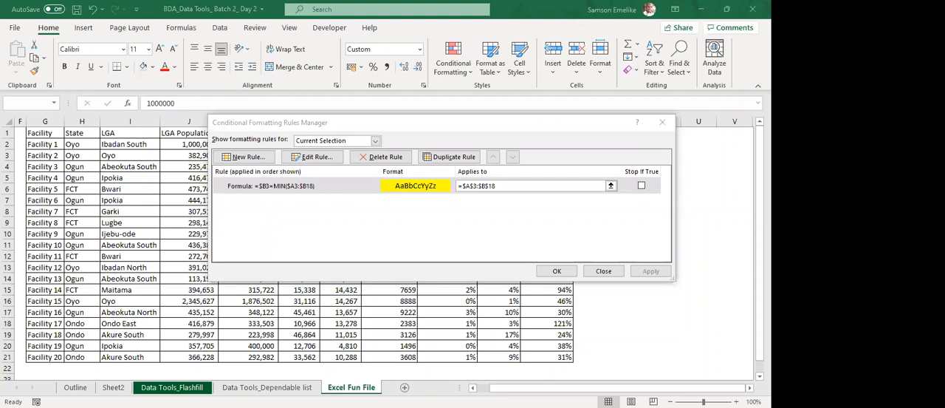
Make the B3 reference fully relative, changing the rule's formula to =B3=MIN($A3:$B18).
click(313, 157)
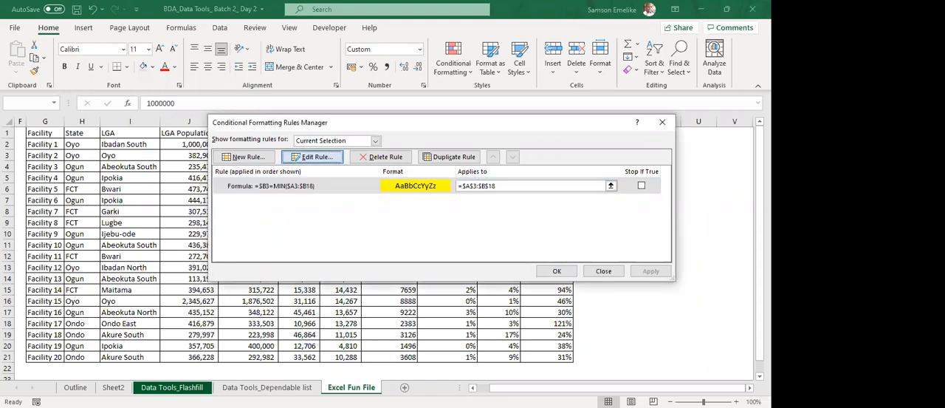
click(282, 230)
key(BackSpace)
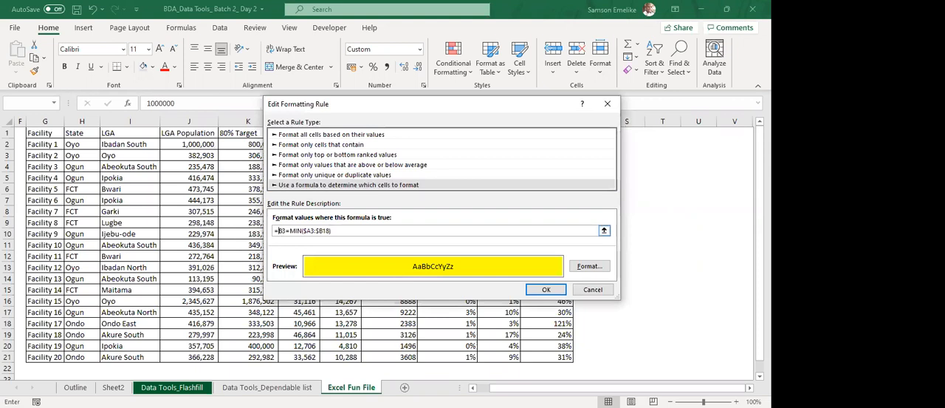
key(Return)
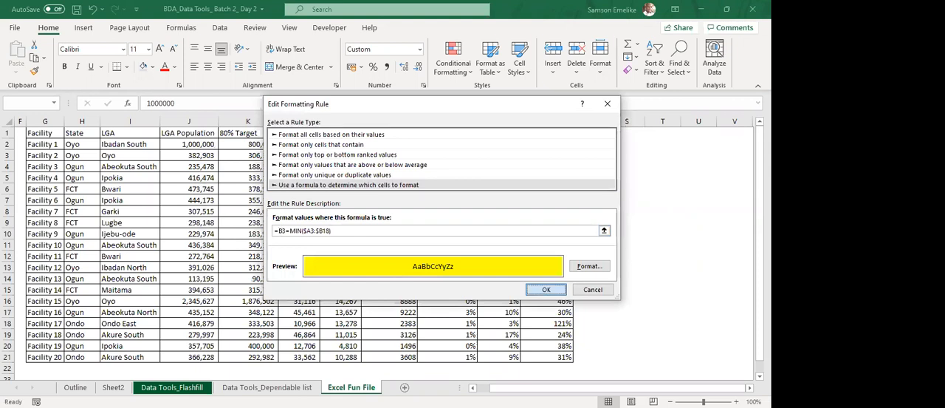
key(Return)
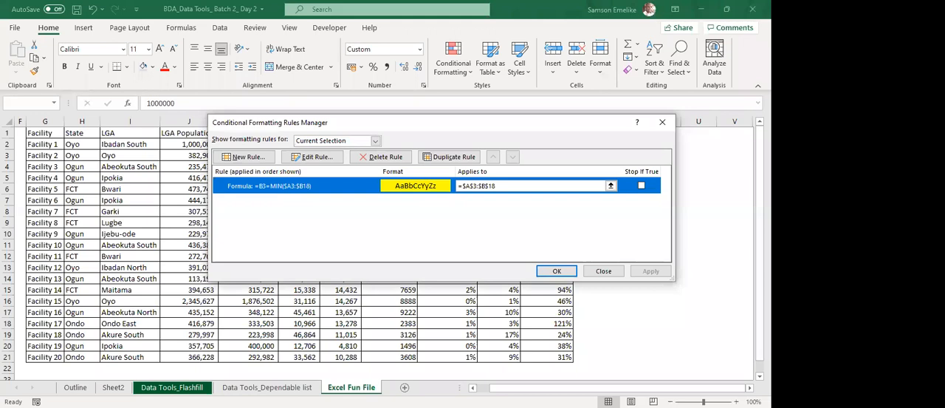
Shorten the MIN argument in the yellow-fill rule so its formula reads =B3=MIN($B18).
click(312, 157)
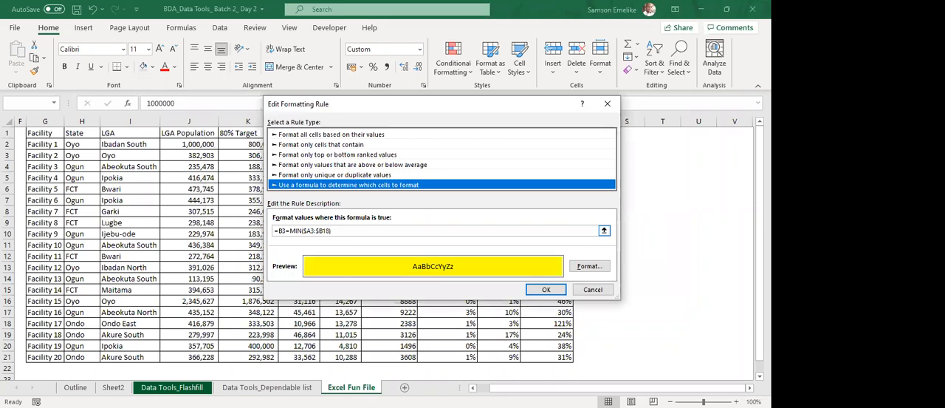
click(316, 231)
key(BackSpace)
key(BackSpace)
key(BackSpace)
key(BackSpace)
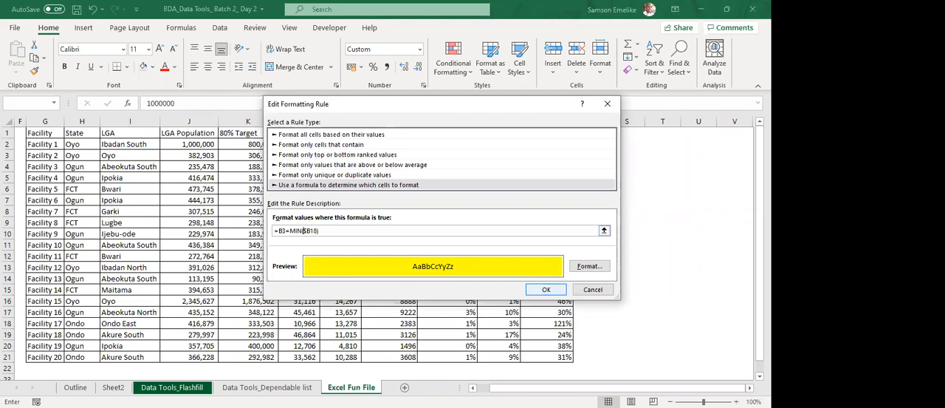
key(Return)
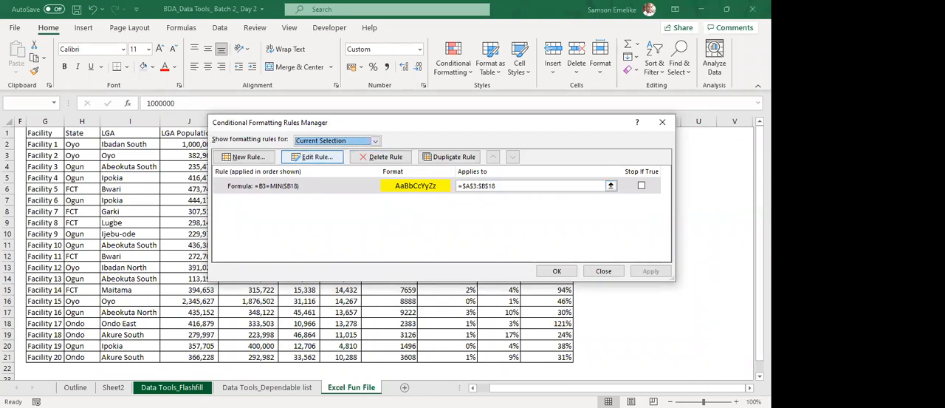
Try to change the range the yellow-fill rule applies to into =$A3:$B18 and apply it.
click(312, 157)
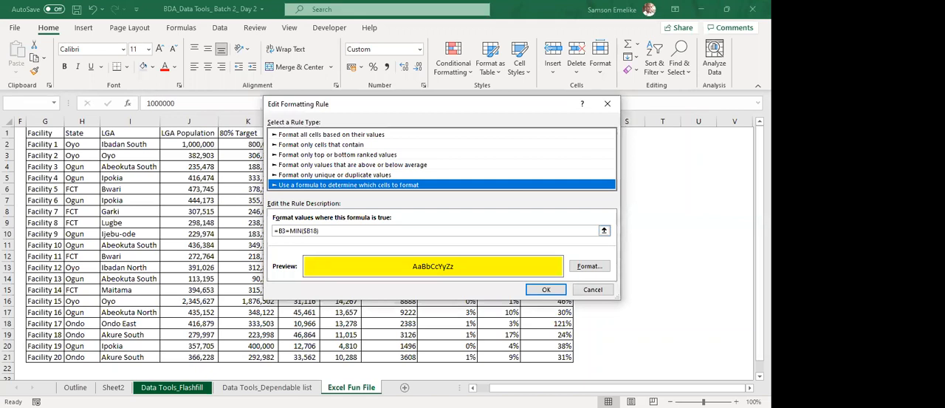
click(593, 288)
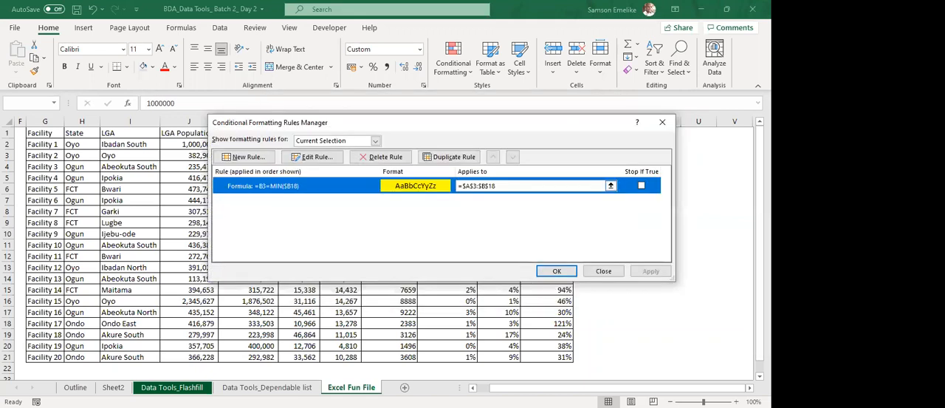
click(611, 186)
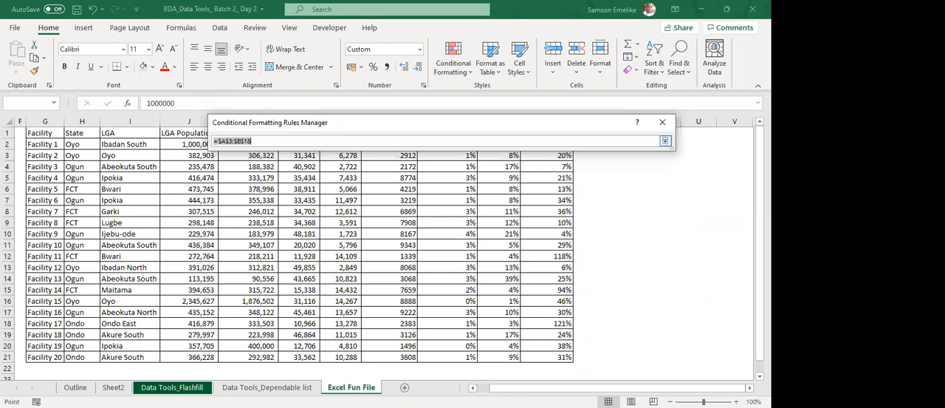
key(F4)
key(F4)
key(Return)
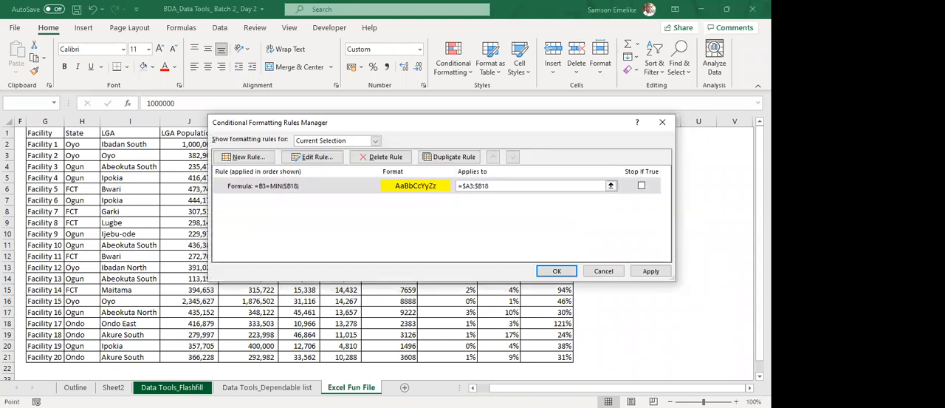
click(650, 272)
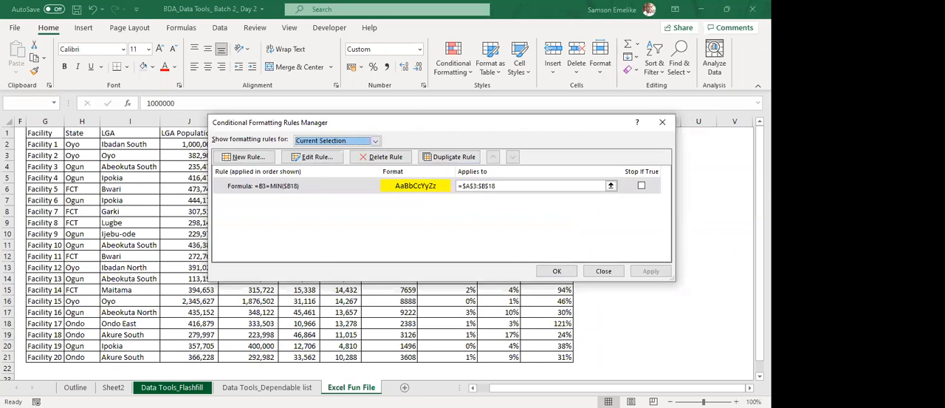
Delete the yellow-fill MIN rule from A3:B18, apply the removal and close the rules manager.
click(381, 156)
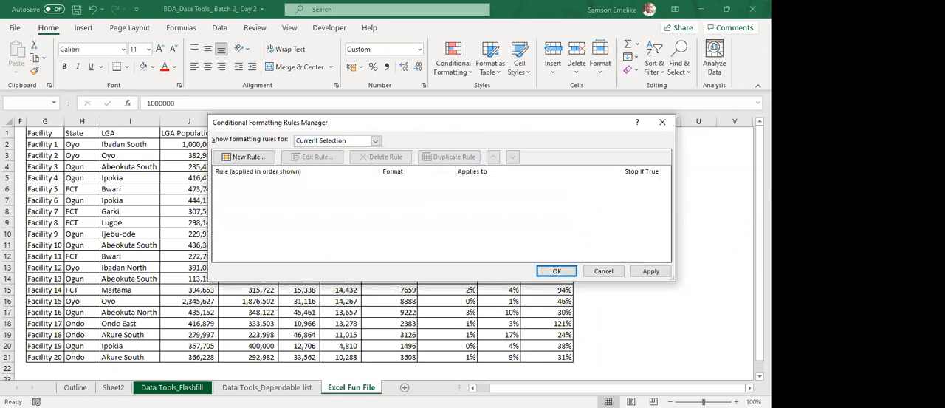
click(651, 271)
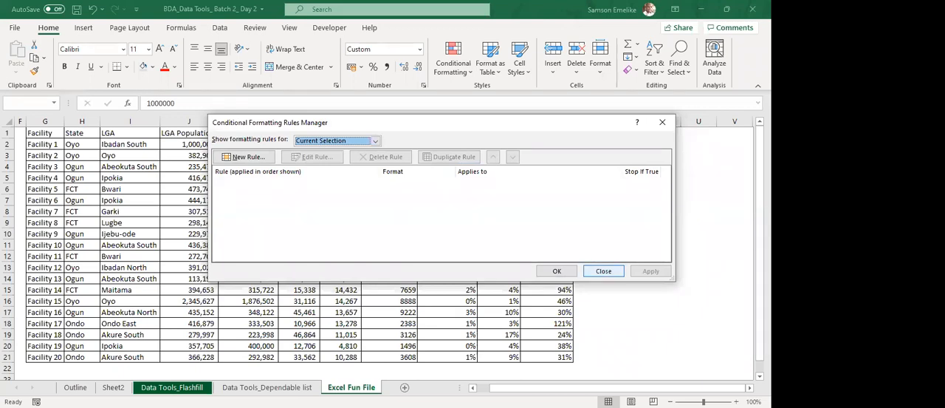
click(604, 271)
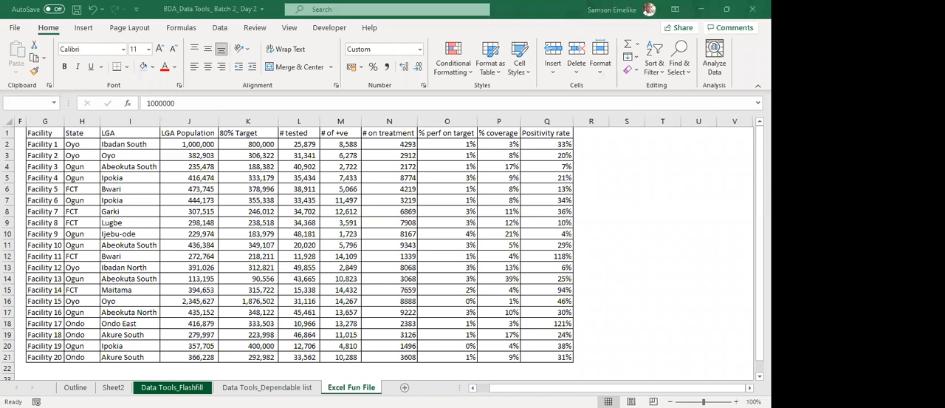
Create a formula-based conditional formatting rule with the formula =a3=min($A$3:$B$18).
click(454, 63)
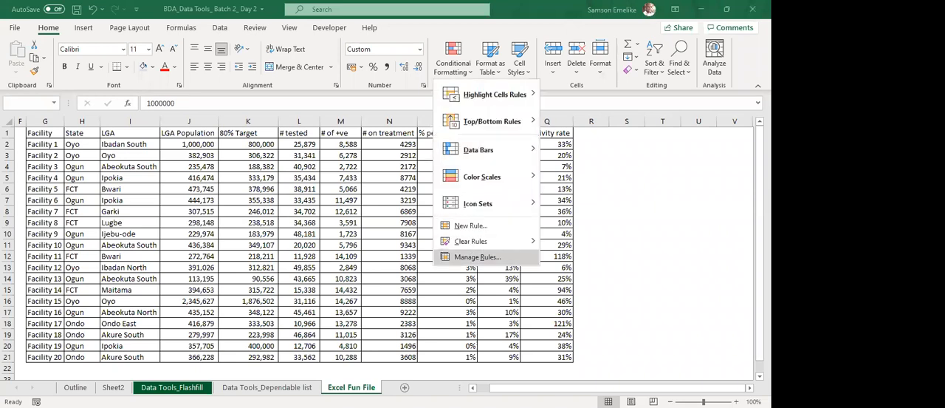
click(477, 257)
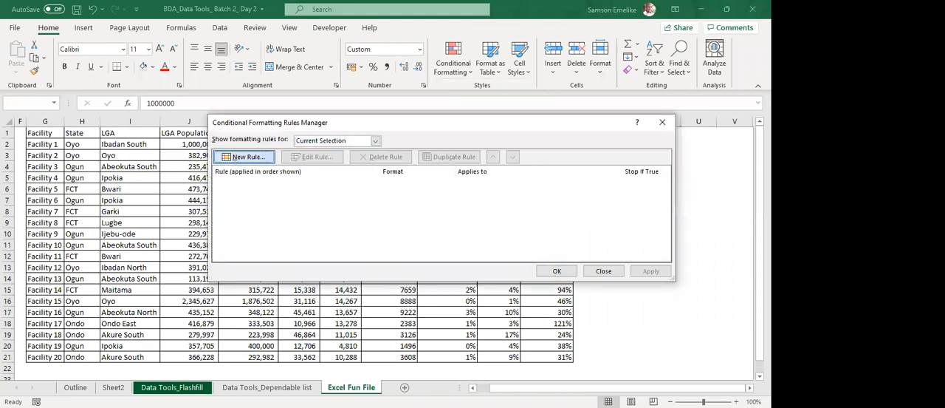
click(243, 157)
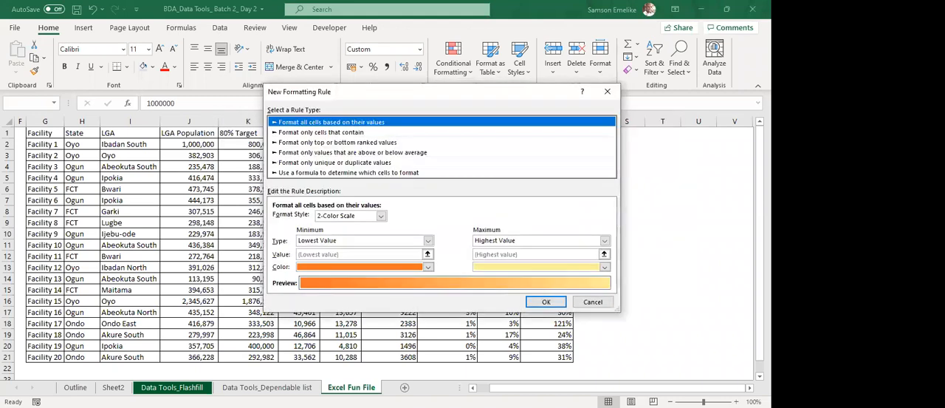
click(349, 173)
text(=)
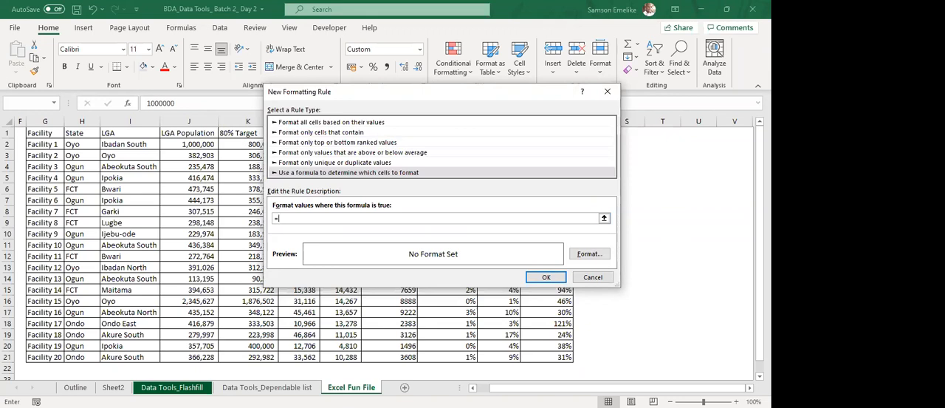
text(a3)
text(=)
text(min)
text(a3)
key(F4)
text(:b18)
key(F4)
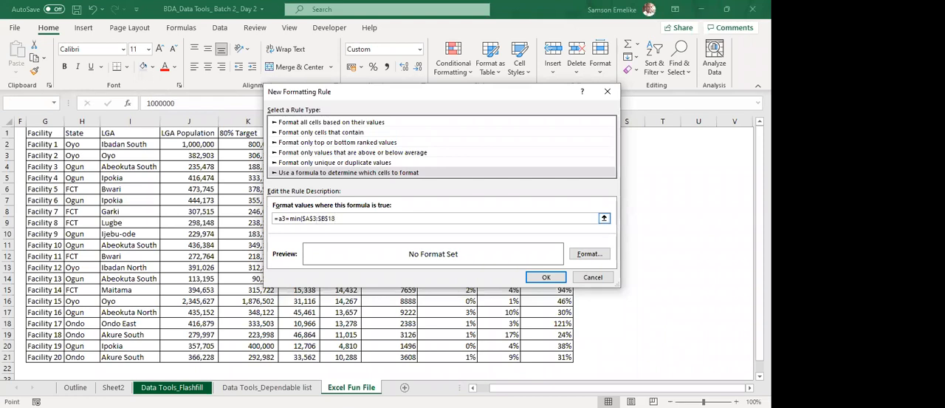
text())
Change the new rule's MIN range to A$3:B$18, give it a yellow fill and confirm the rule.
drag(335, 218, 302, 218)
key(F4)
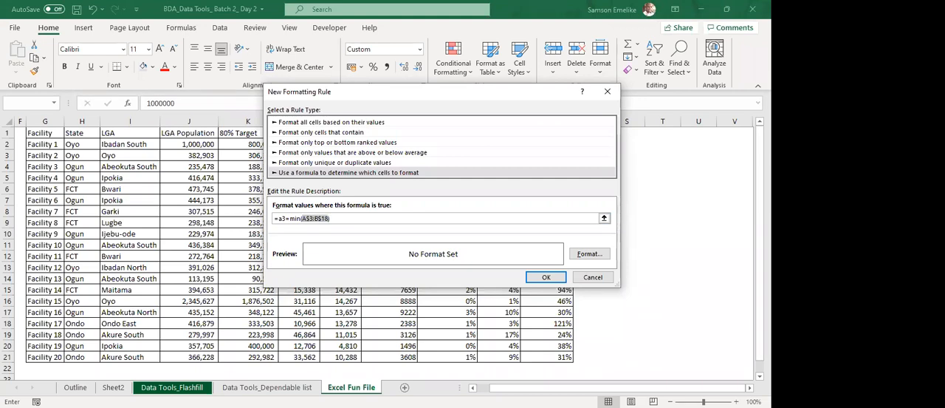
click(589, 254)
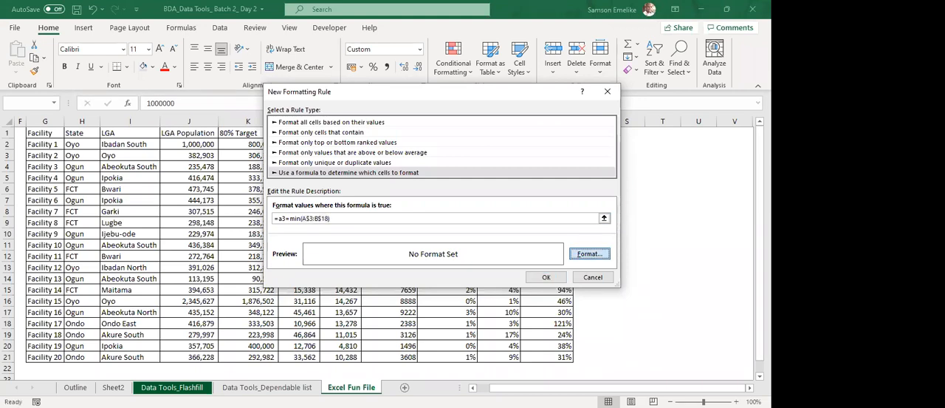
click(342, 171)
click(519, 312)
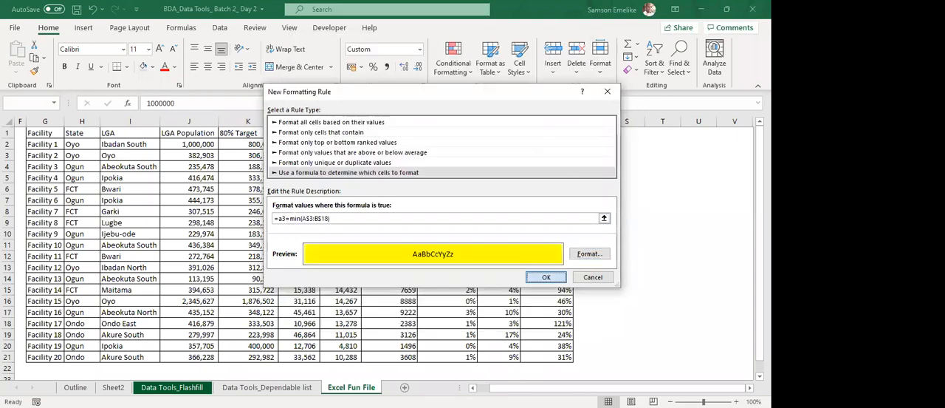
key(Return)
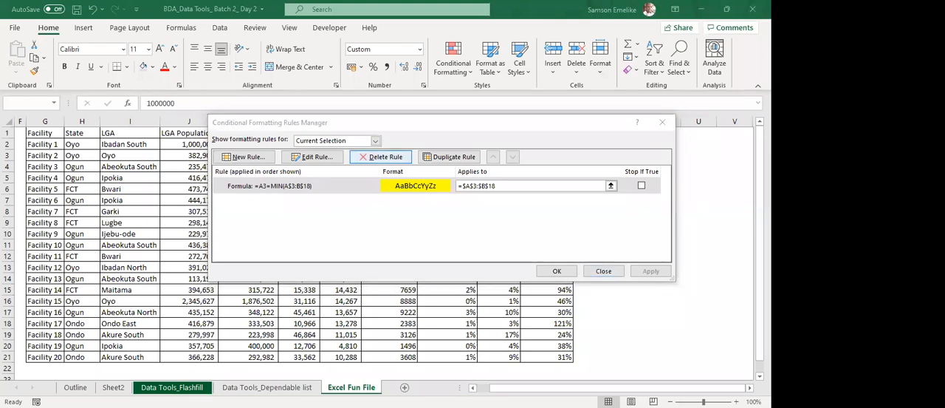
Delete the yellow-fill MIN rule and close the rules manager.
click(381, 157)
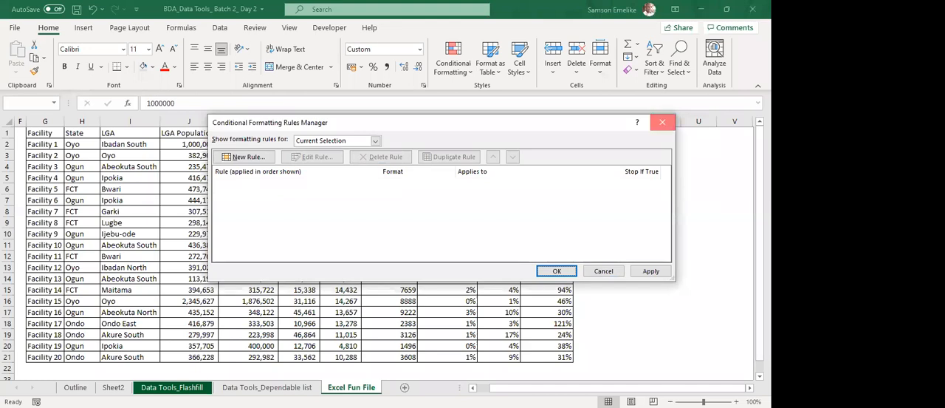
click(663, 121)
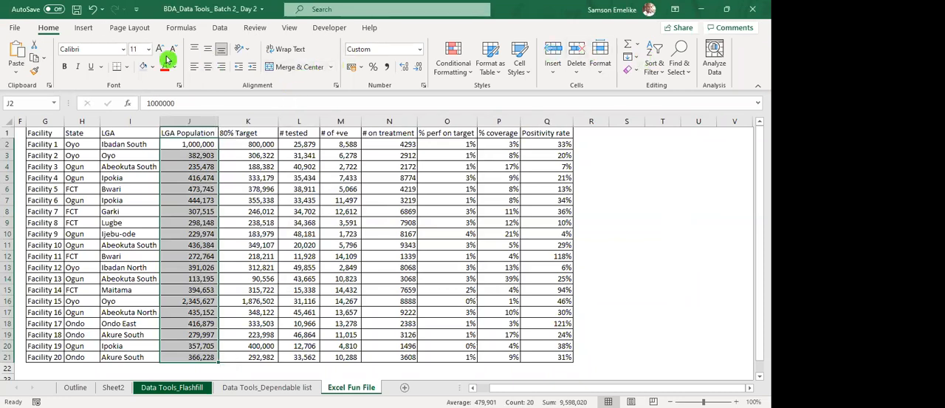
key(ctrl+1)
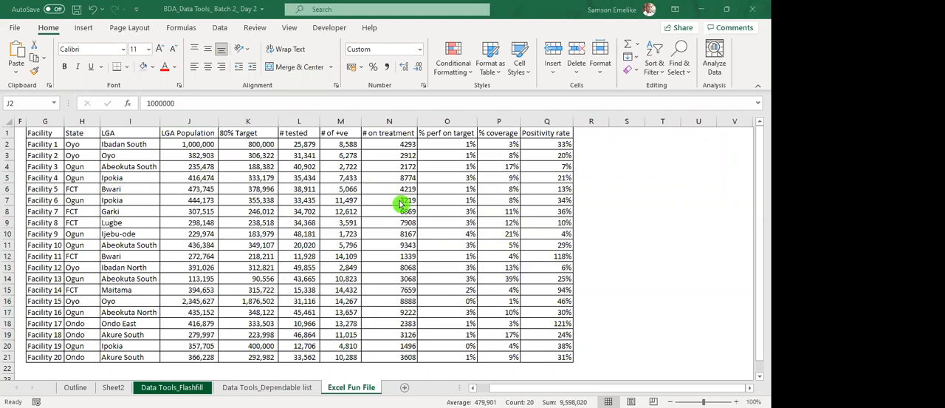
click(357, 198)
click(582, 212)
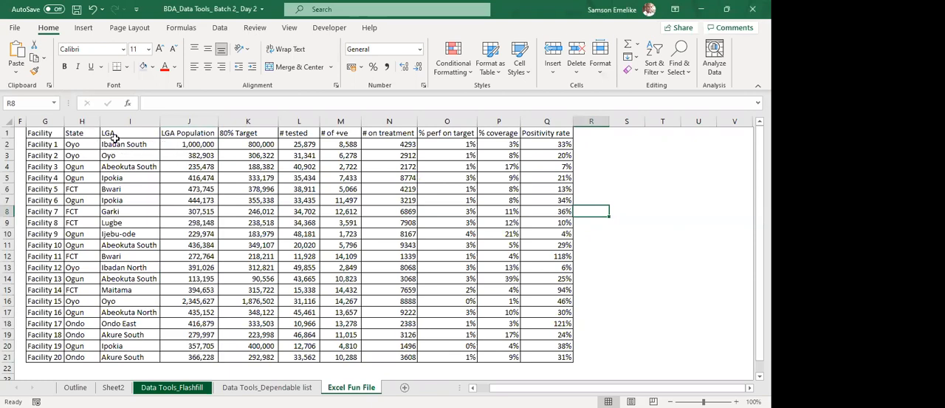
drag(110, 132, 192, 287)
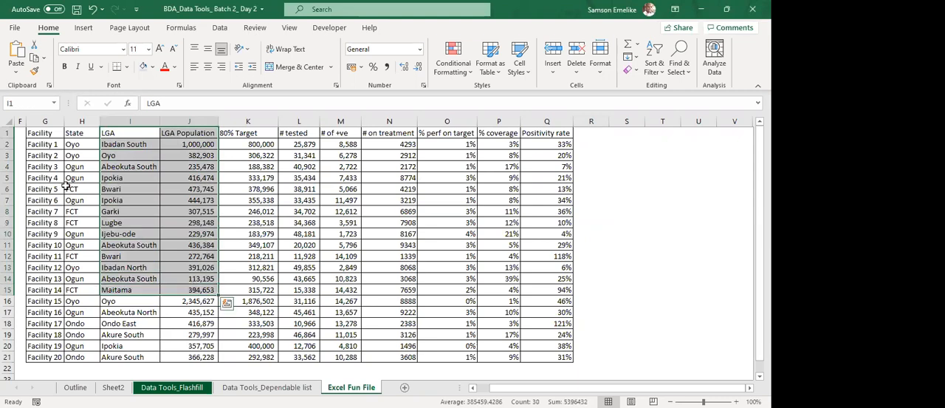
click(36, 134)
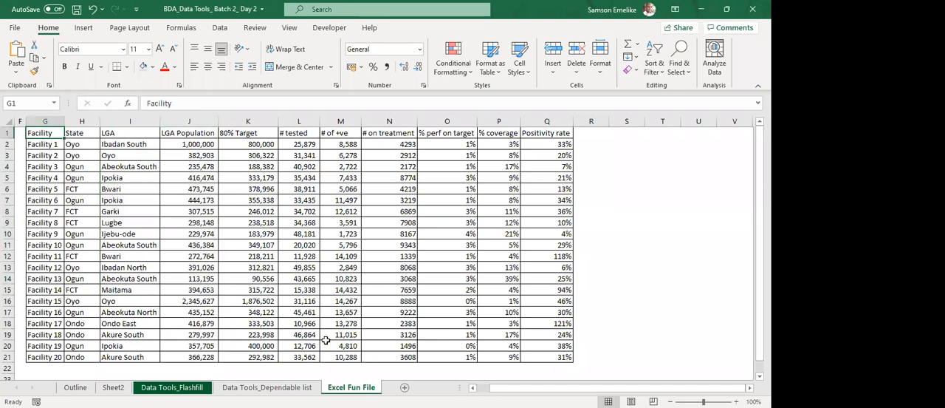
Add a new worksheet and enter the headers Vendor in A1 and Quotes in B1.
click(408, 390)
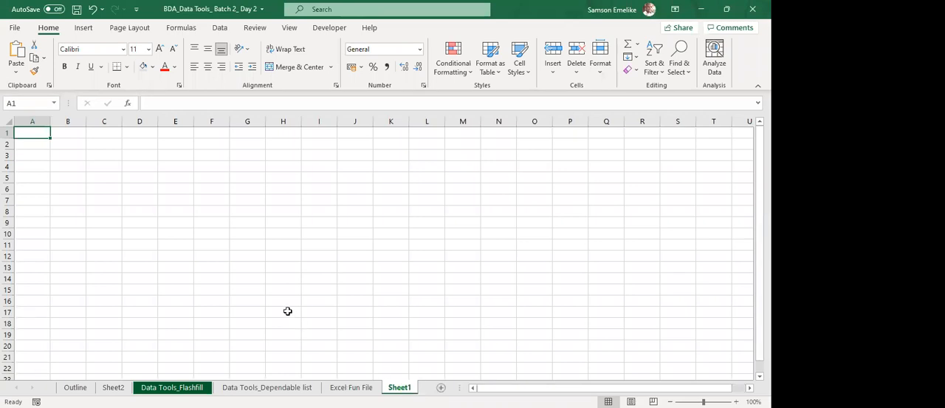
text(Vendo)
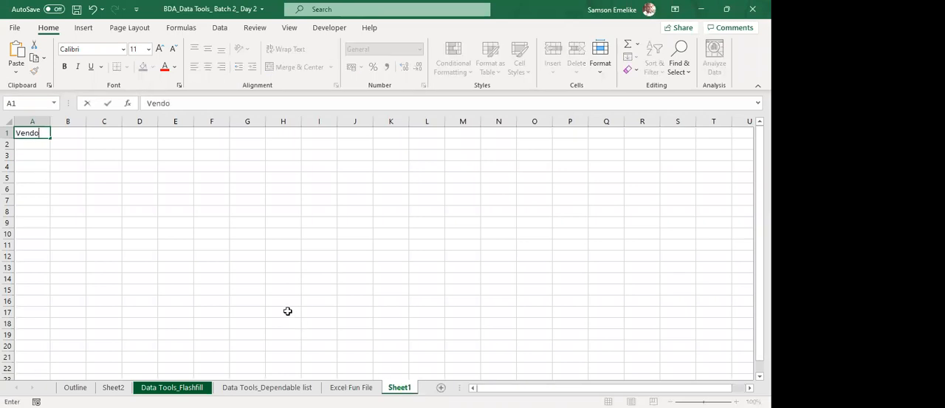
text(r)
key(Tab)
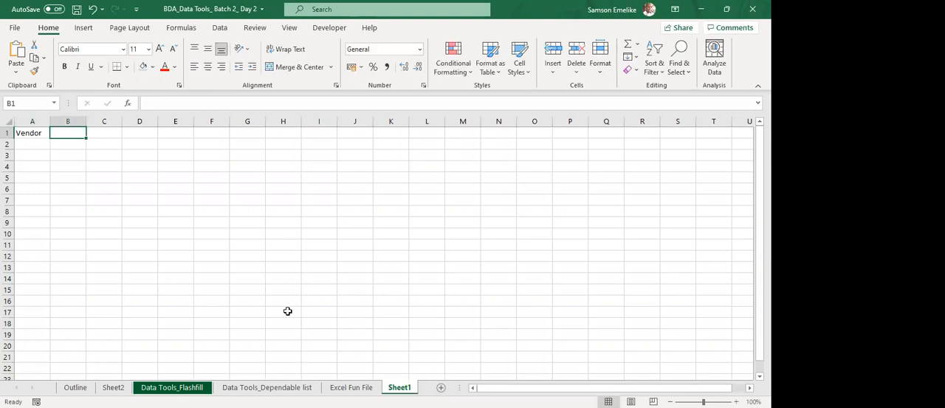
text(Quo)
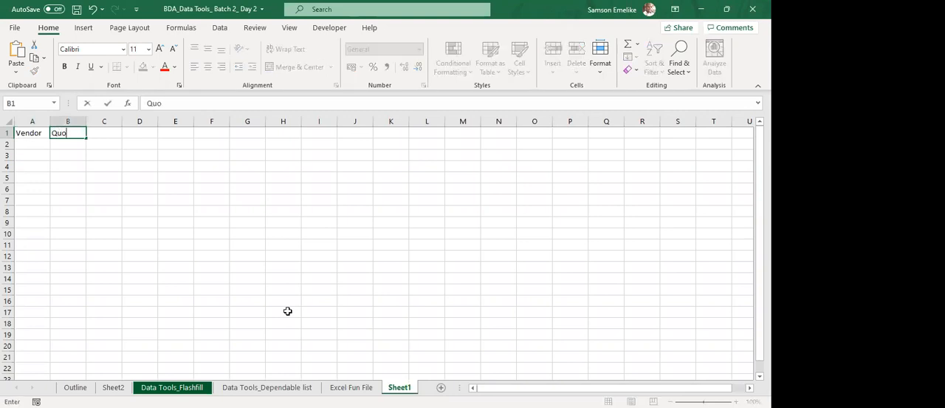
text(tes)
key(Return)
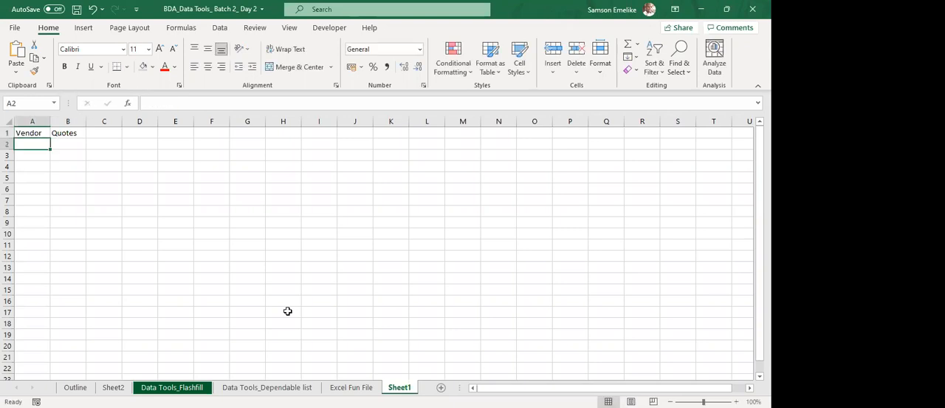
Enter Vendor 1 in A2 and fill the series down to Vendor 20 in A21.
text(Vendor)
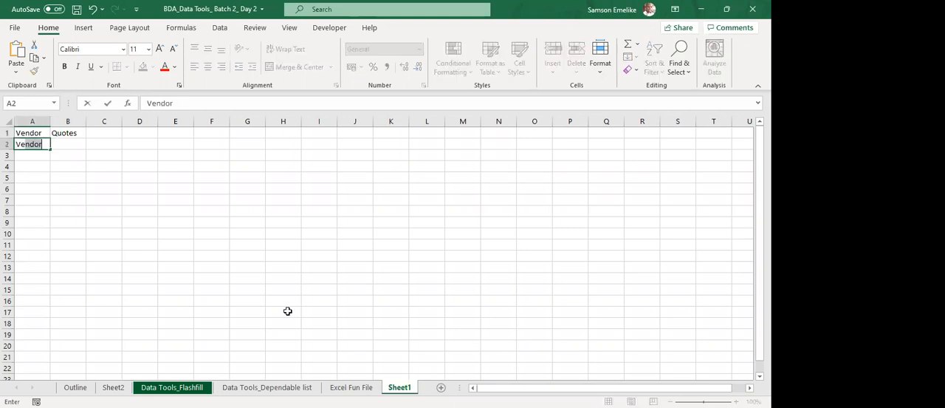
text( 1)
key(ctrl+Return)
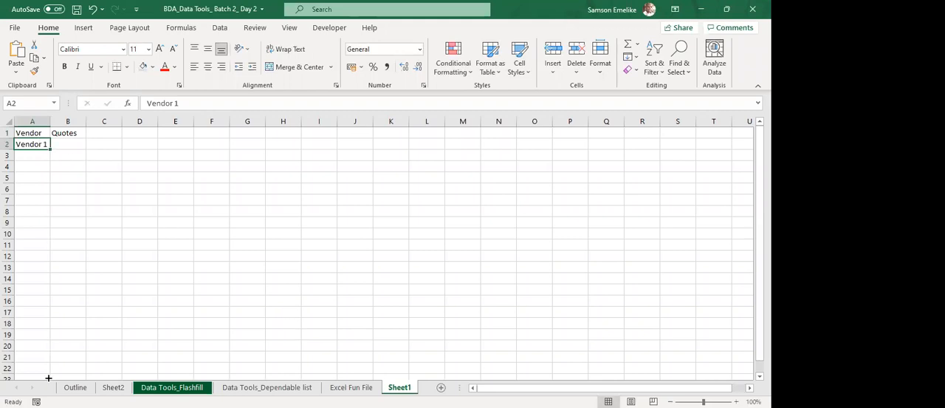
drag(54, 337, 63, 271)
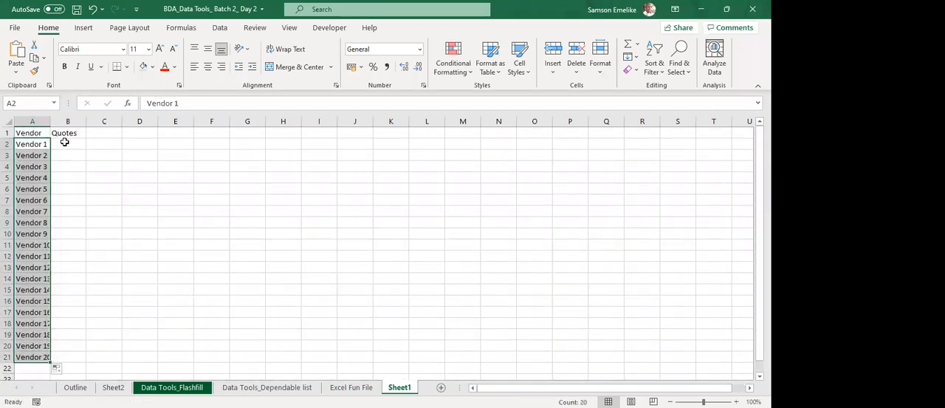
Fill the Quotes cells B2:B21 with the formula =RANDBETWEEN(100,100000).
drag(67, 145, 78, 355)
text(=)
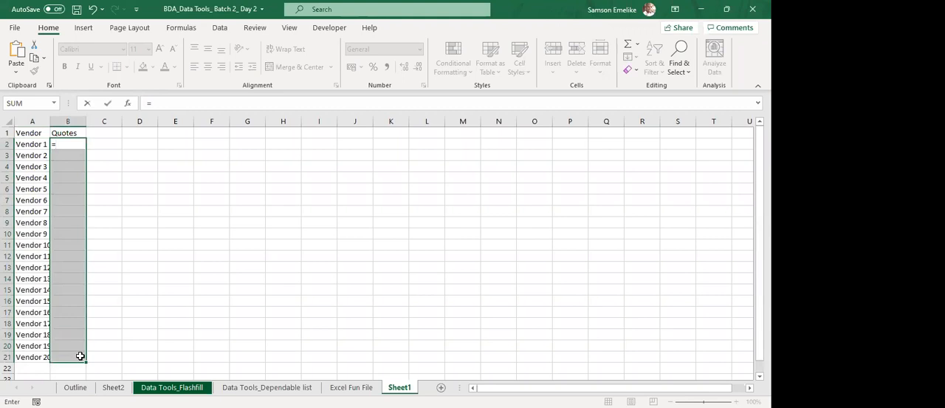
text(randb)
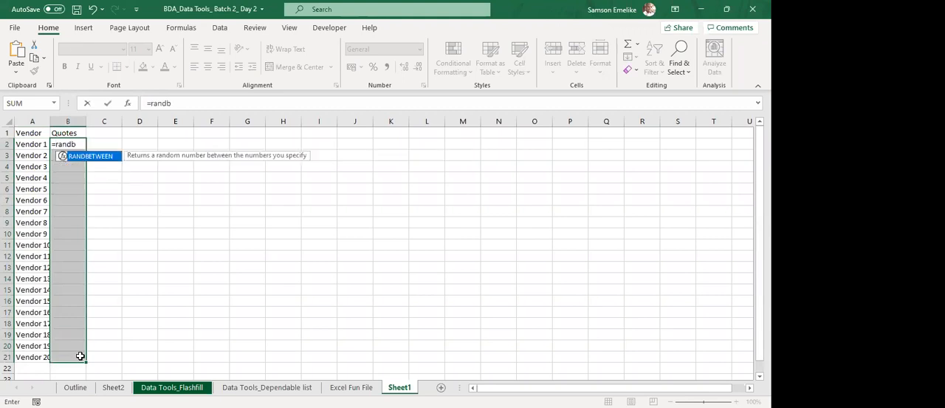
key(Tab)
text(100)
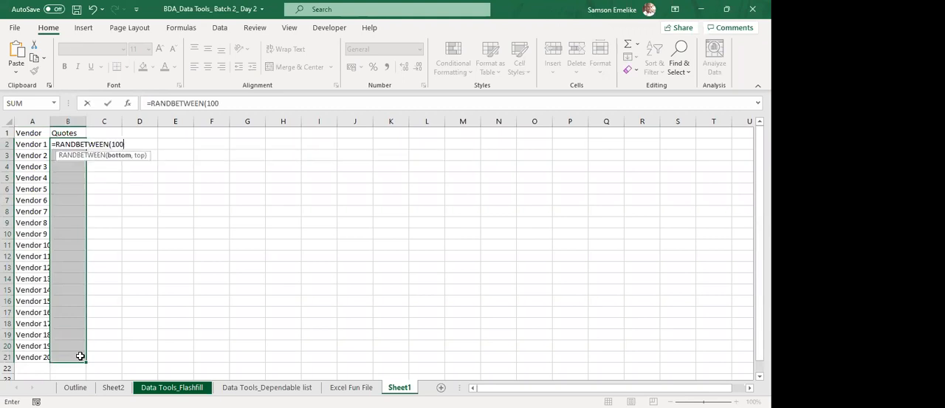
text(,100000)
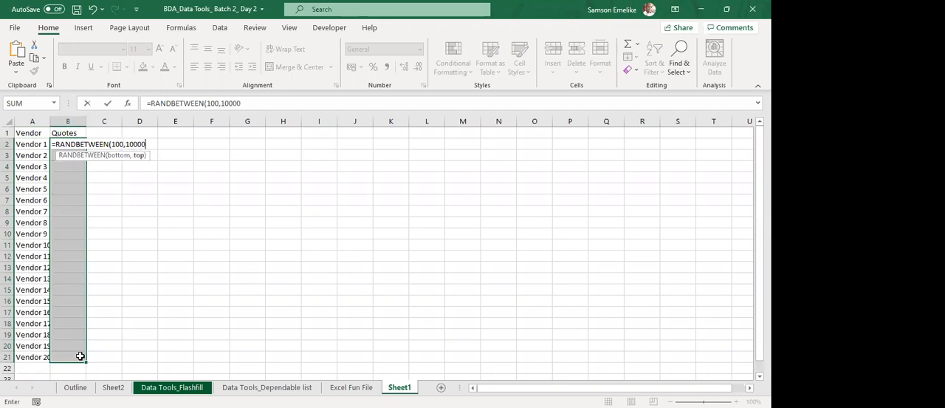
key(ctrl+Return)
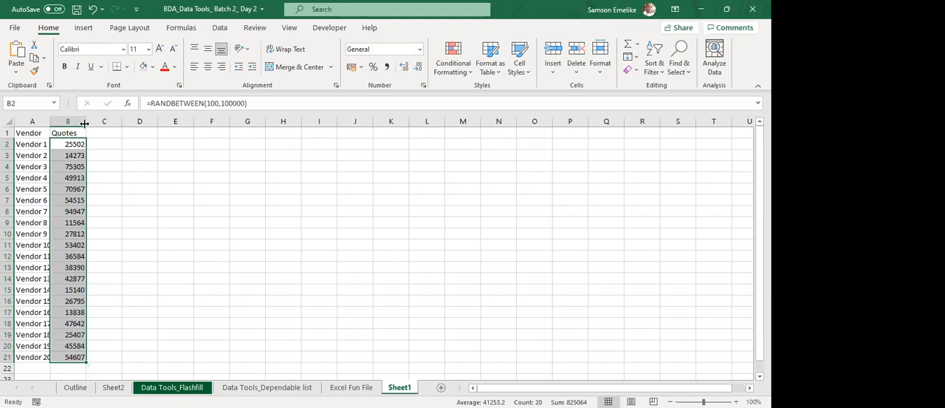
click(34, 134)
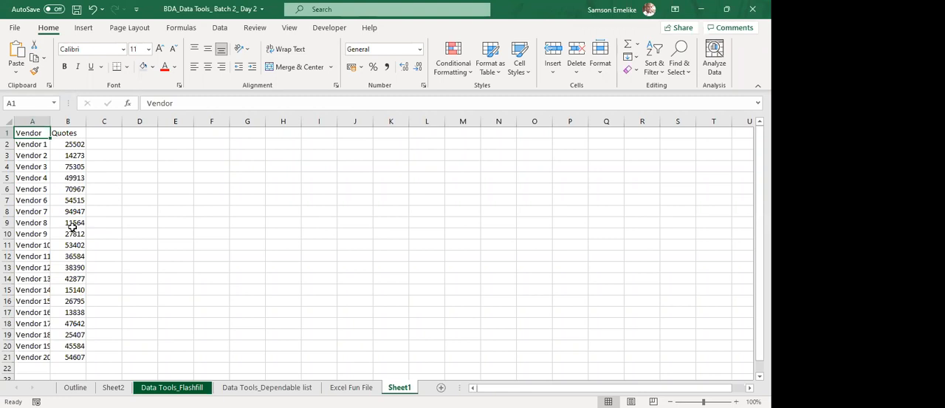
Enter the labels MIN, MAX and LARGE in cells H3 to H5.
click(289, 156)
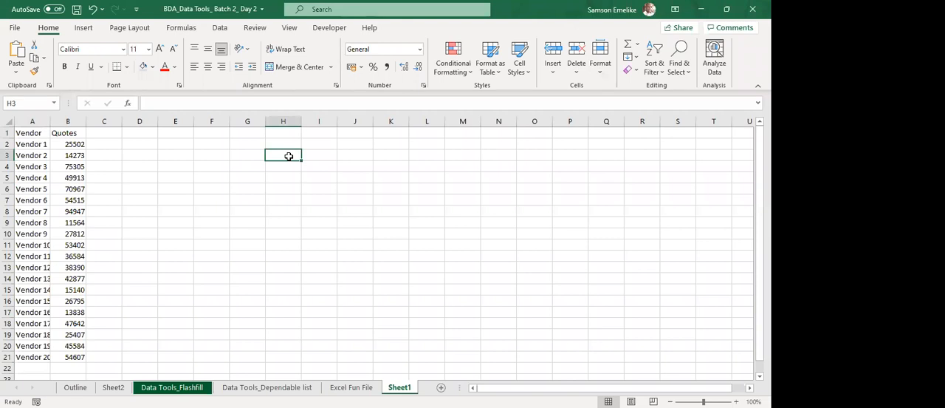
text(MIN)
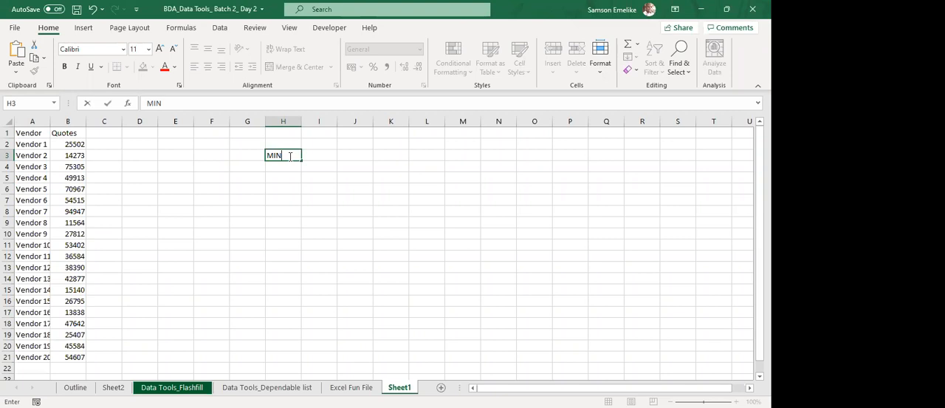
key(Return)
text(MAX)
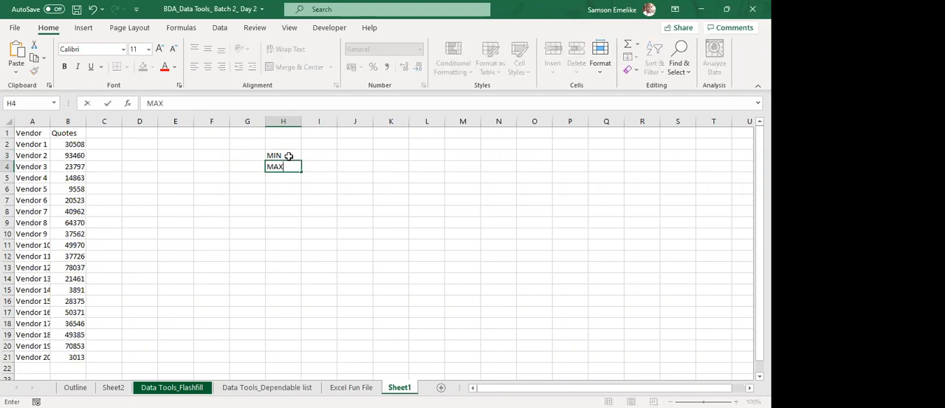
key(Return)
text(LA)
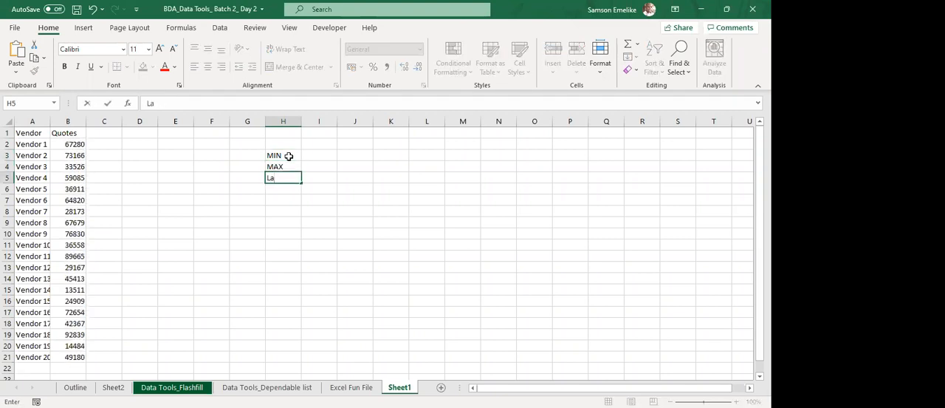
text(RGE)
key(Return)
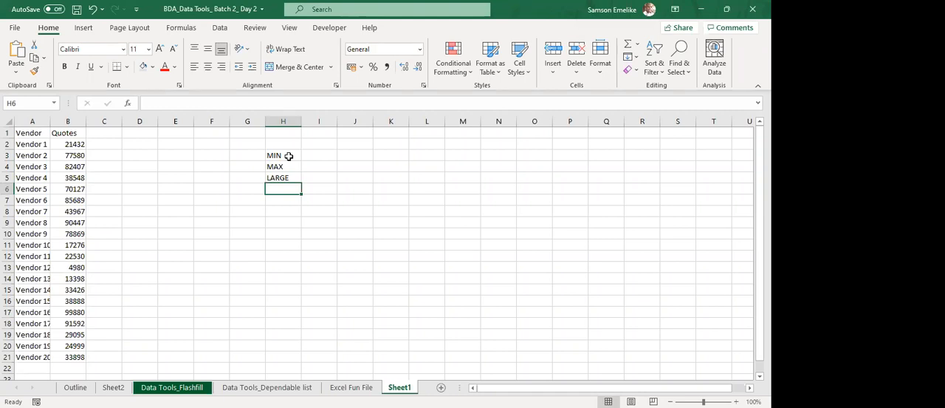
Widen column I and enter the formula =MIN(1,2,3,4,5,6,7,8,9,0) in cell I3 beside the MIN label.
drag(337, 122, 389, 122)
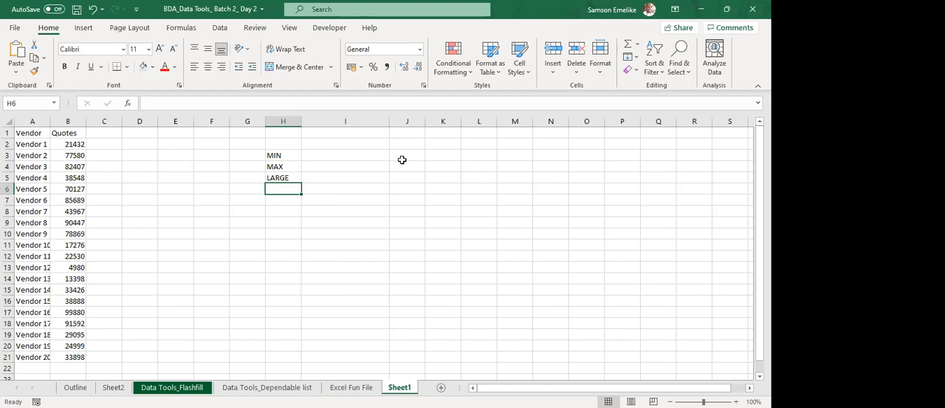
click(351, 156)
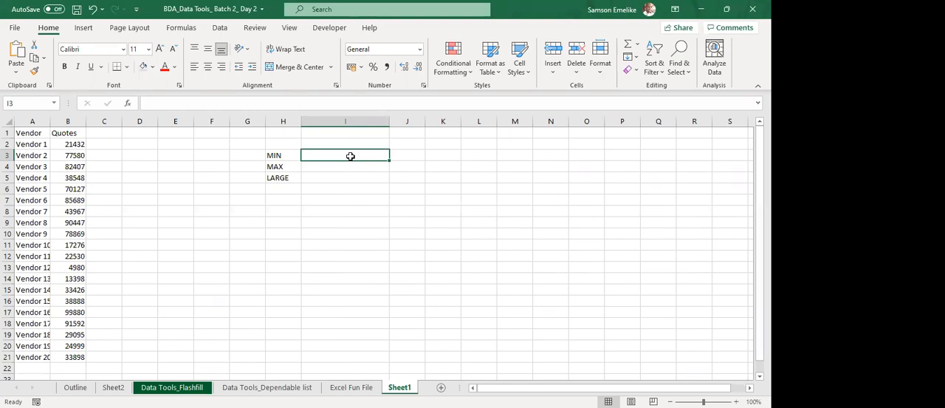
text(=)
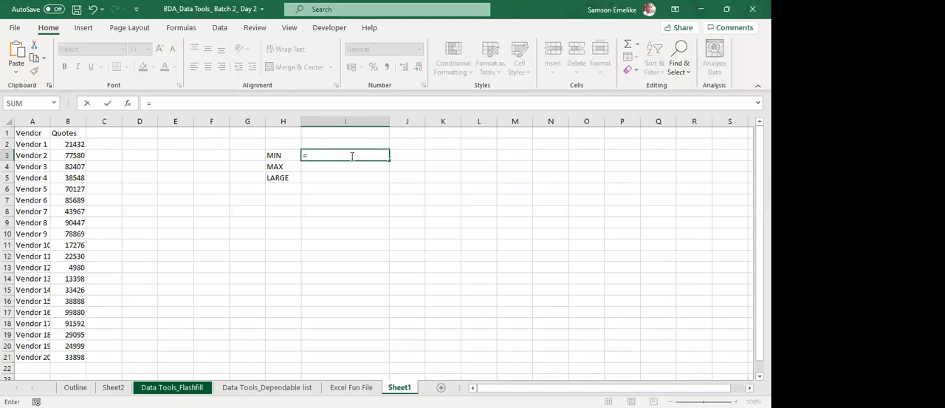
text(min)
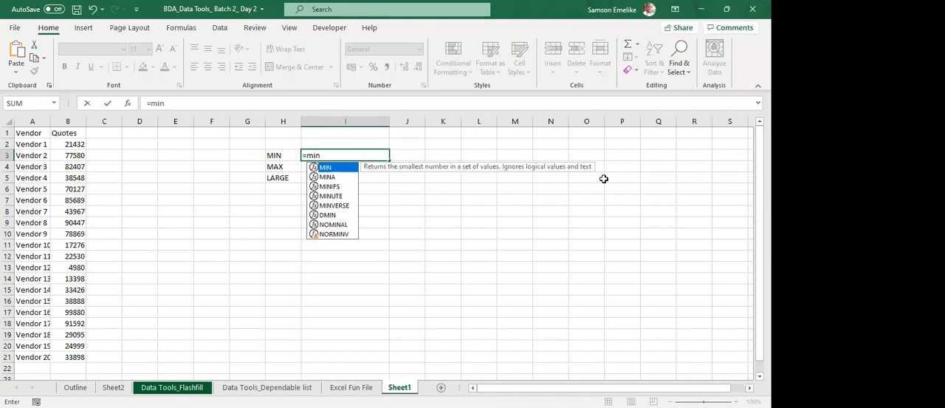
key(Tab)
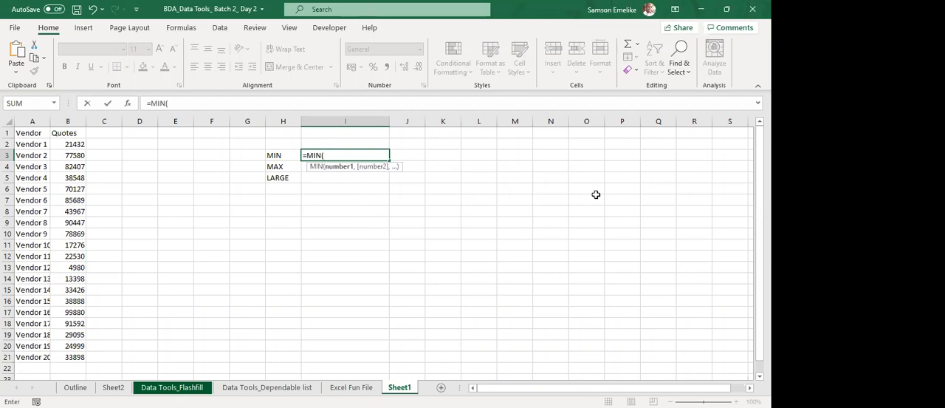
text(1,2,3)
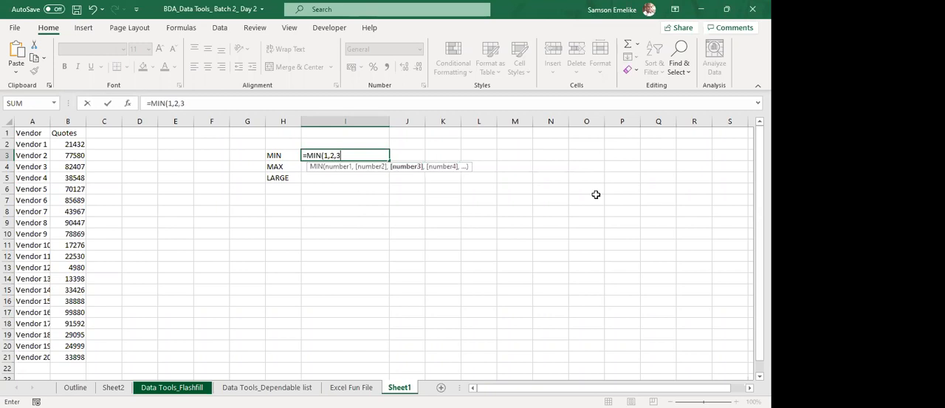
text(,4,5,6,7,8,9)
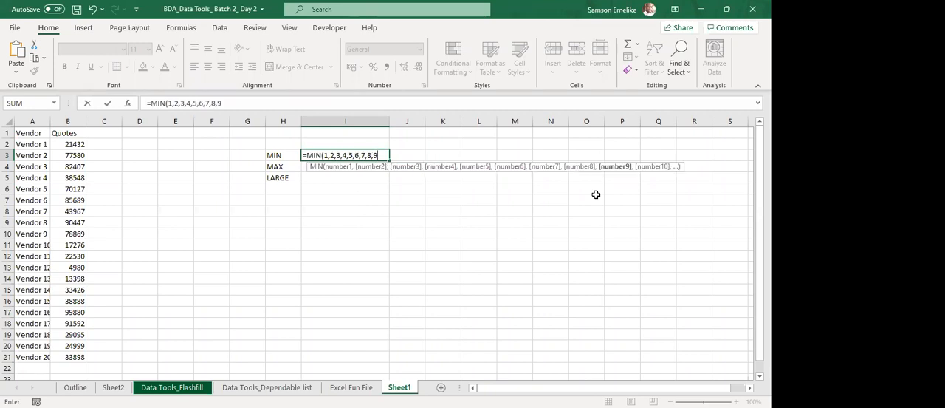
text(,0))
key(Return)
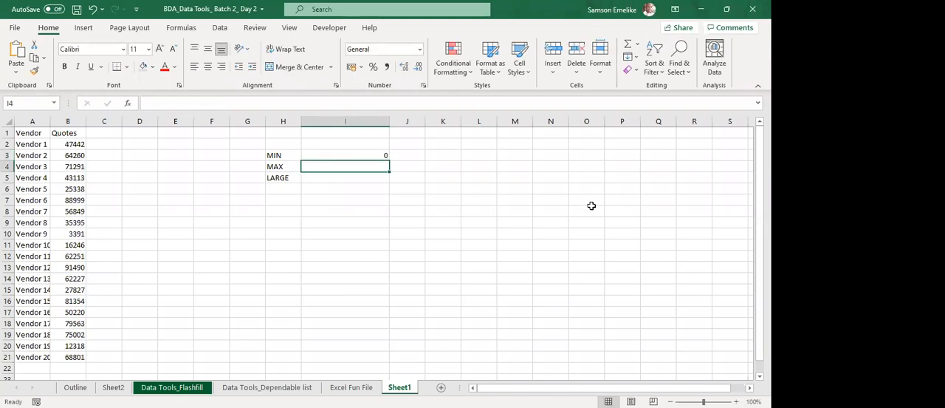
Replace the formula in I3 with =MIN(B2:B21) to find the lowest vendor quote.
click(353, 153)
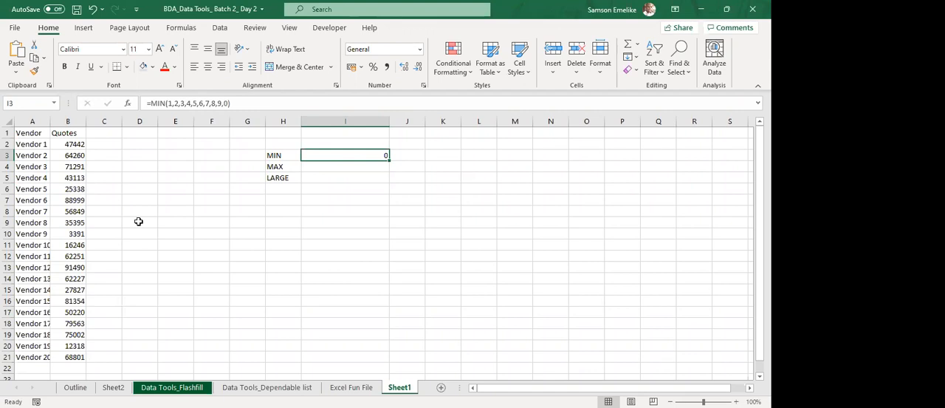
text(=m)
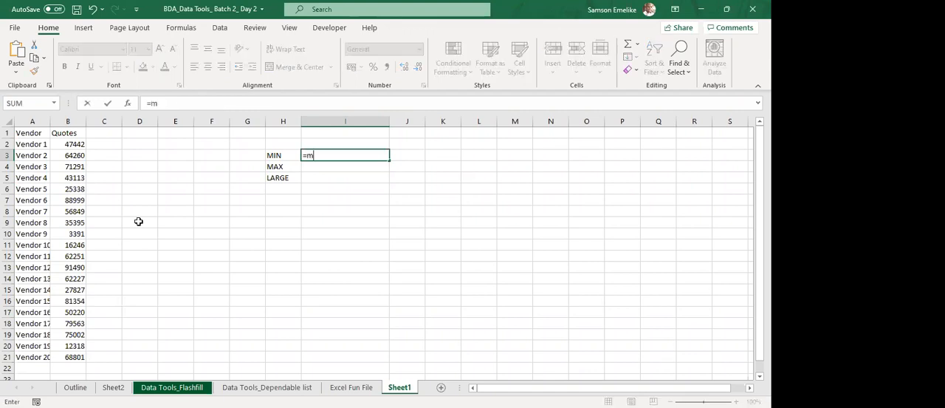
text(in)
key(Tab)
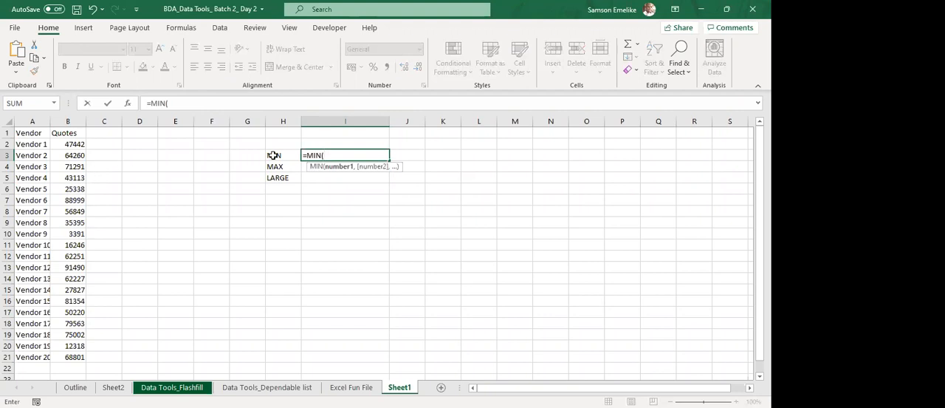
click(74, 147)
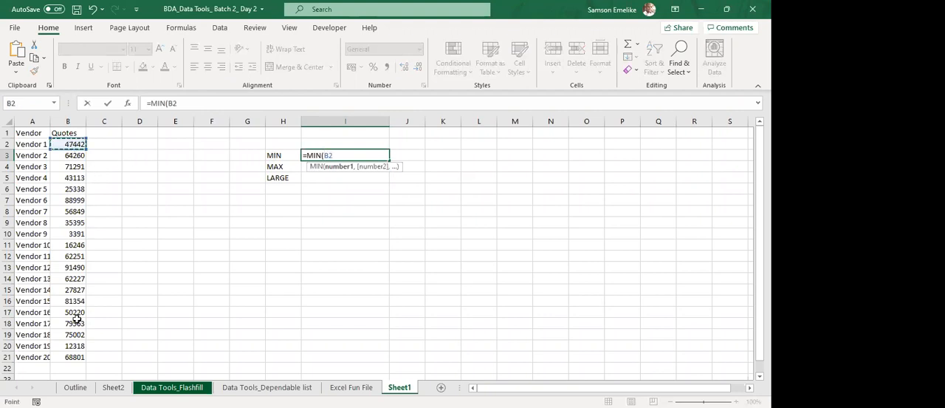
shift+click(74, 357)
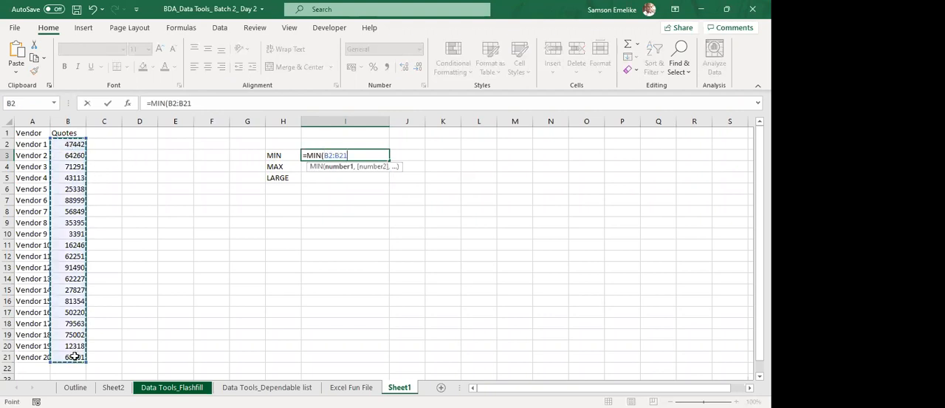
key(Return)
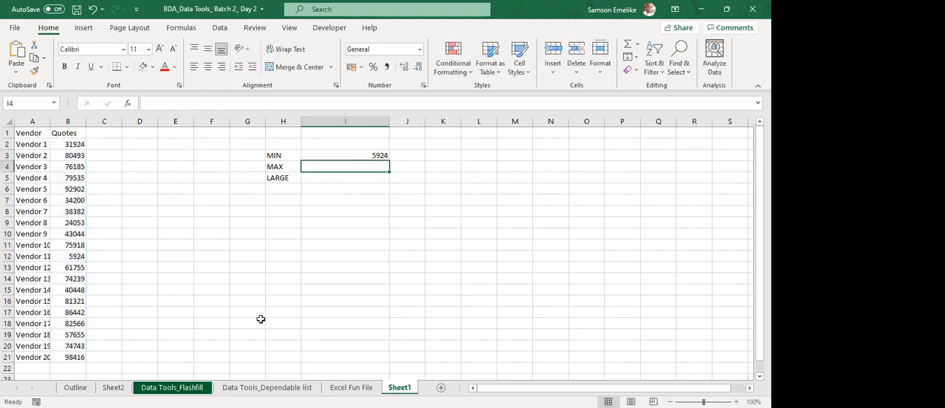
Recalculate the random quotes several times and compare the MIN result in I3 with the Quotes column.
click(376, 155)
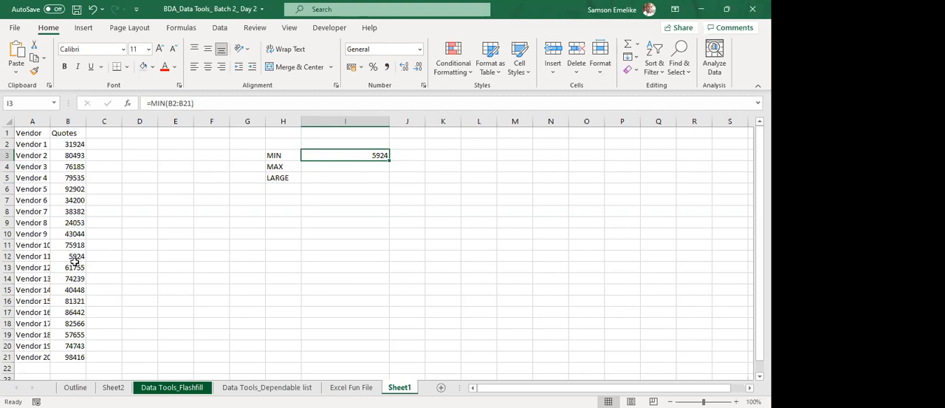
key(F9)
key(F9)
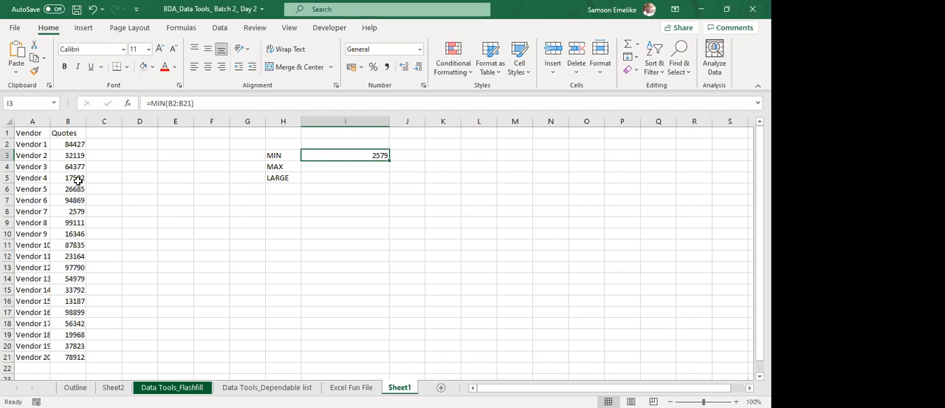
key(F9)
key(F9)
key(F9)
key(F9)
key(F9)
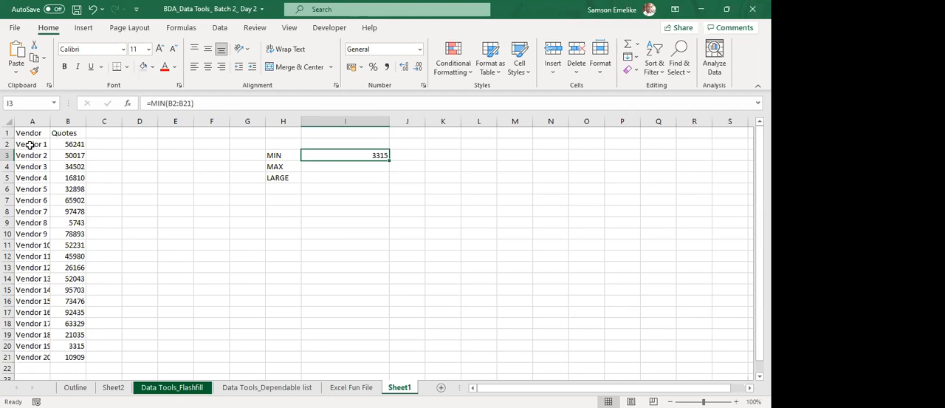
Create a formula-based conditional formatting rule for A2:B21 with the formula =$A$2=min($B$2:$B$21).
drag(28, 145, 64, 355)
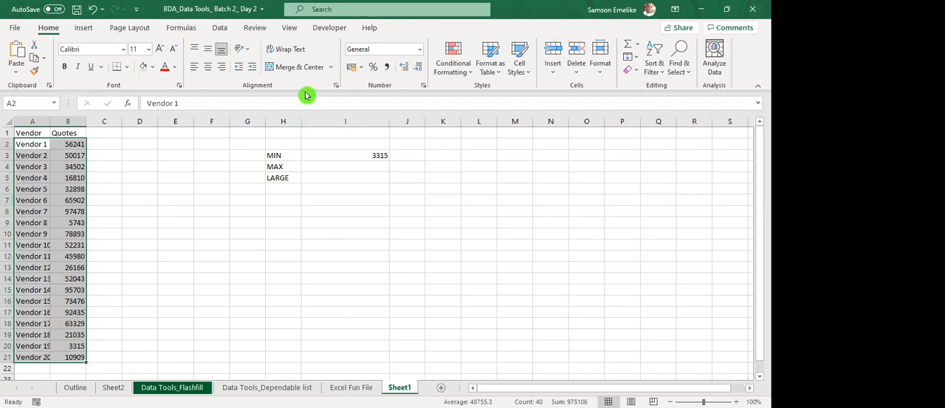
click(453, 58)
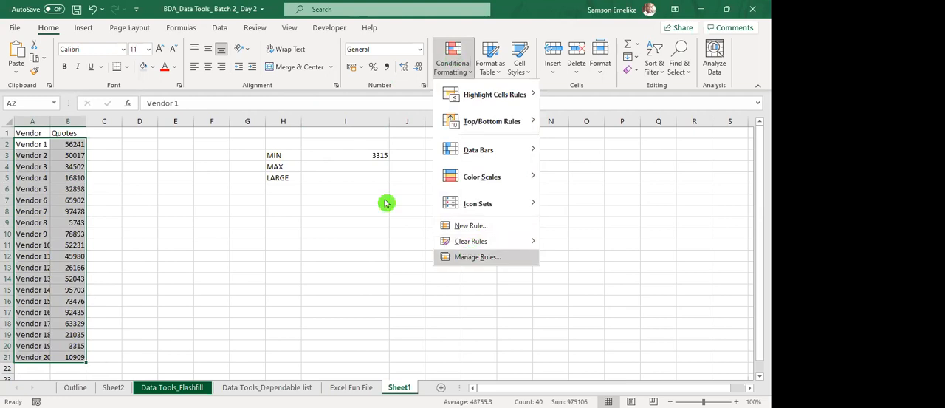
click(250, 160)
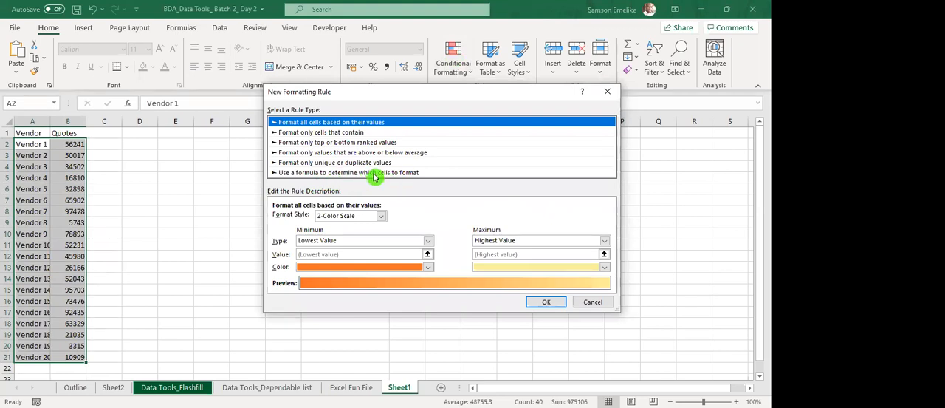
click(373, 172)
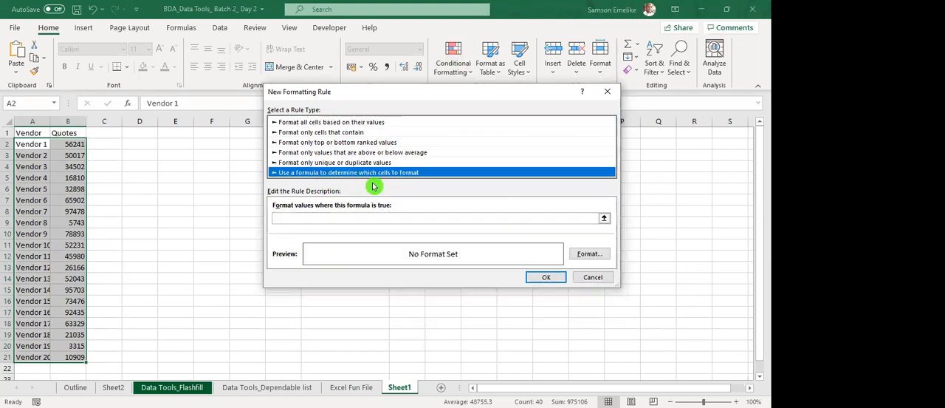
click(352, 218)
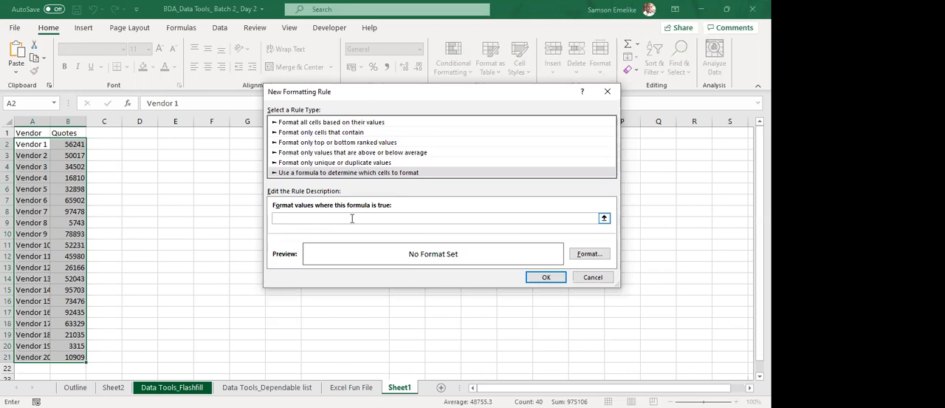
text(=)
click(36, 145)
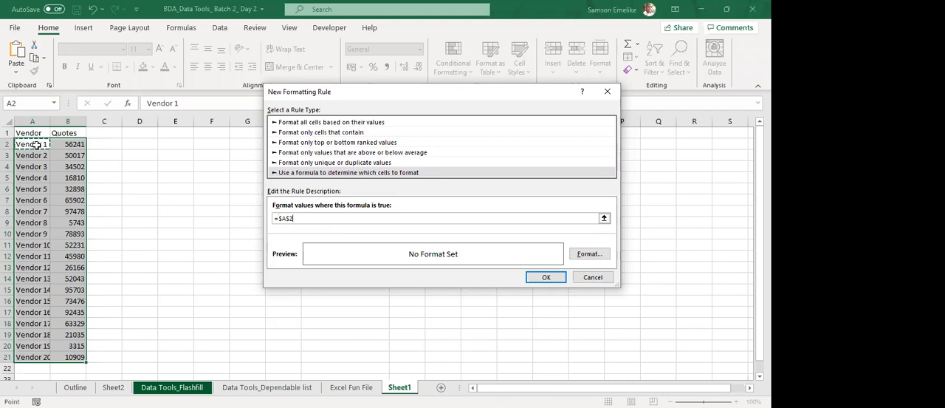
text(=min()
click(71, 147)
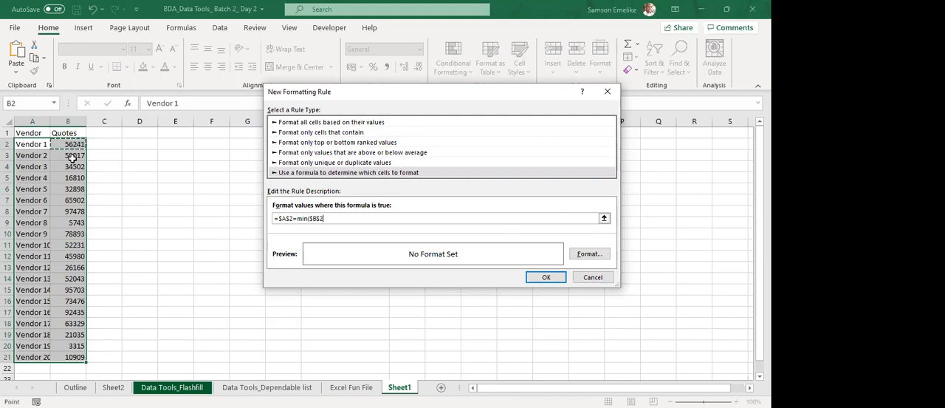
shift+click(74, 352)
text())
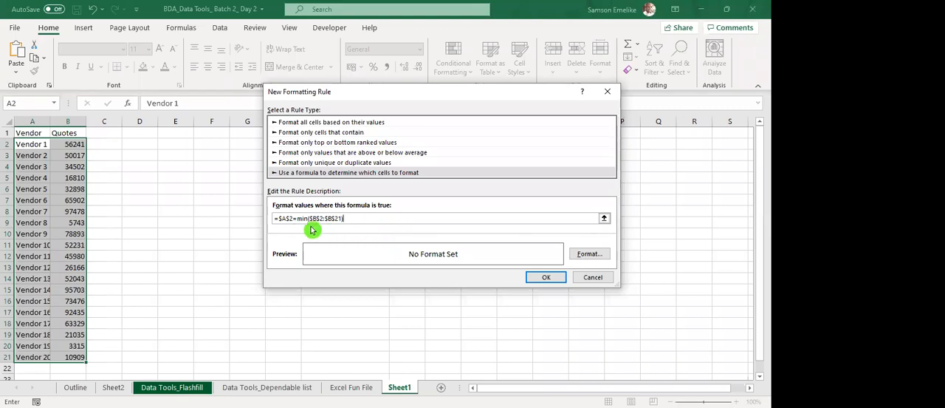
Make the rule's A2 reference fully relative and lock only the rows of the MIN range, giving =A2=min(B$2:B$21).
drag(293, 218, 280, 217)
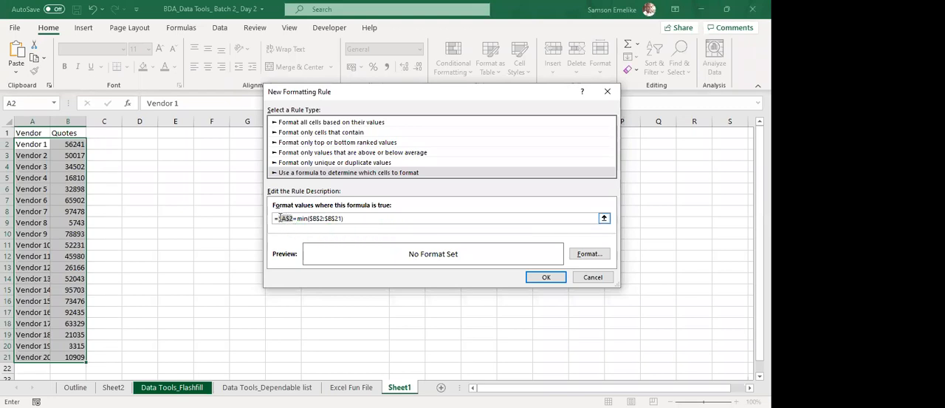
key(F4)
key(F4)
key(F4)
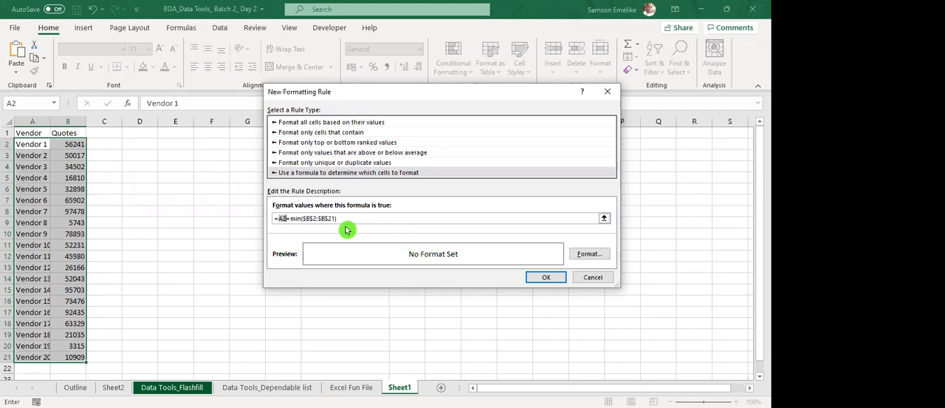
drag(336, 219, 303, 218)
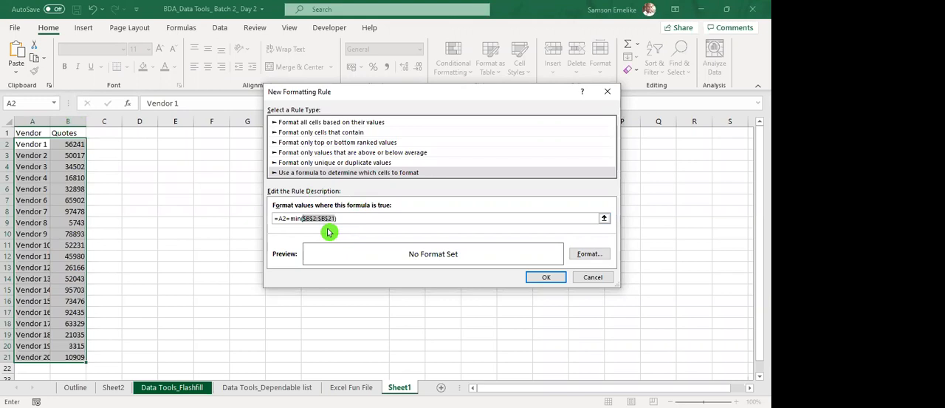
key(F4)
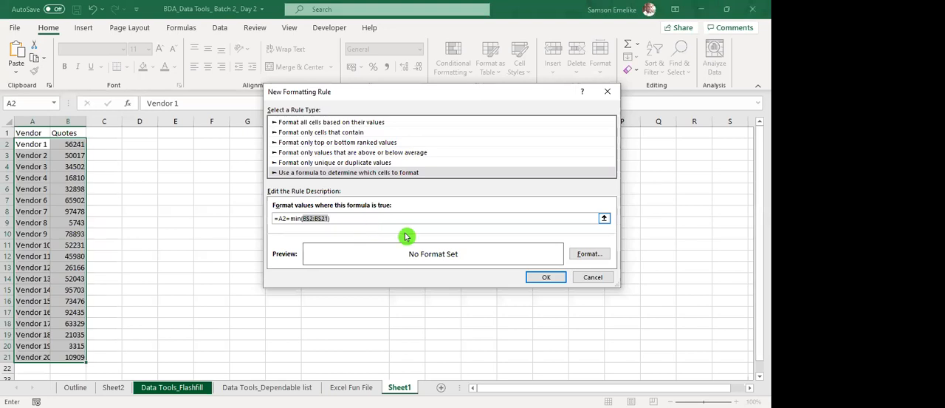
Give the MIN formula rule a yellow fill and apply it to A2:B21.
click(591, 255)
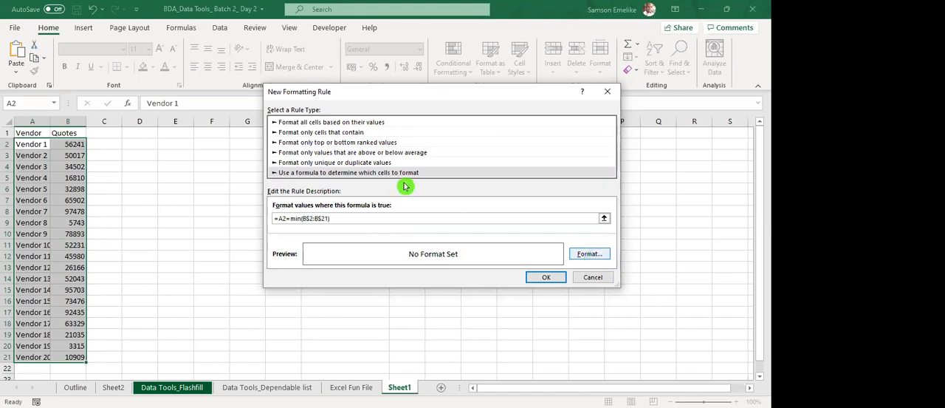
click(344, 172)
click(531, 313)
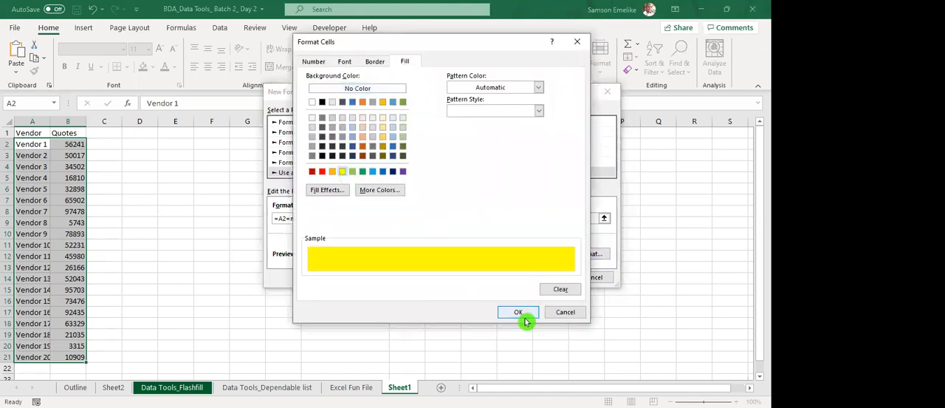
key(Return)
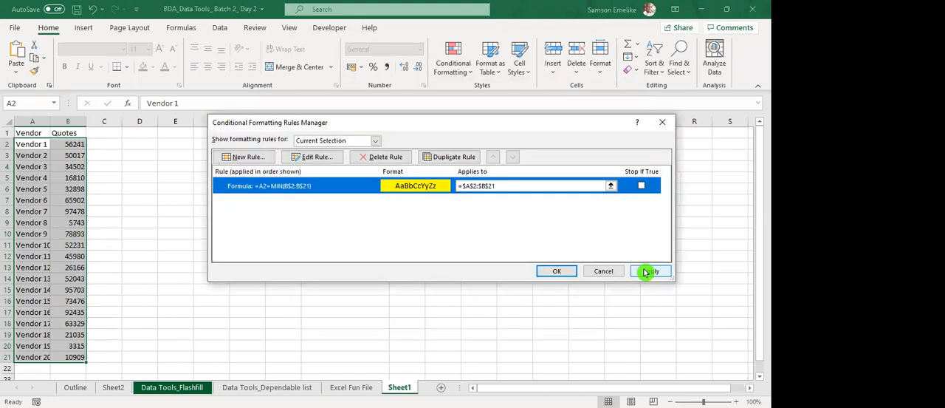
click(651, 271)
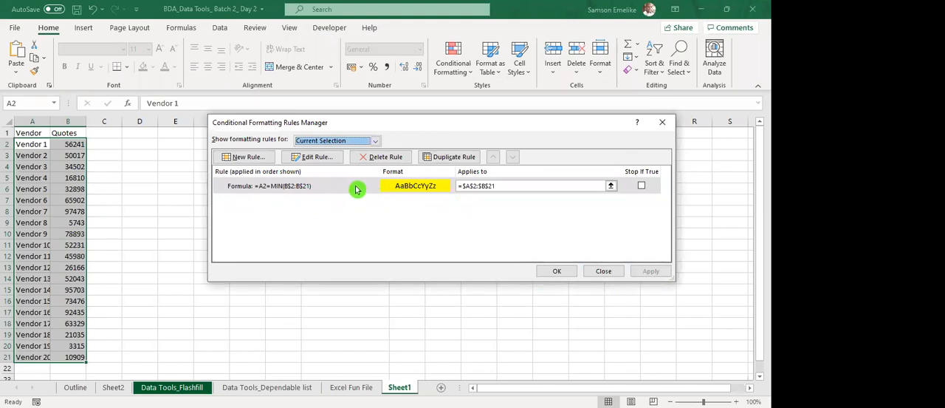
Change the yellow conditional formatting rule's formula to =A2=MIN(A$2:B$21) and apply it.
click(310, 156)
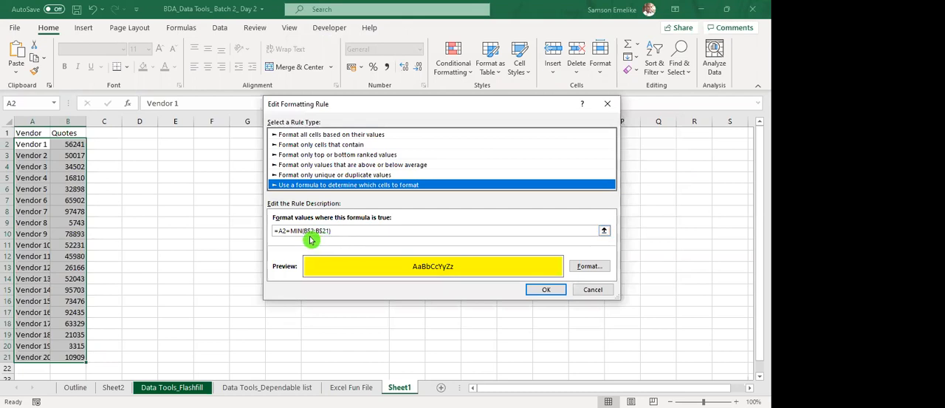
click(306, 231)
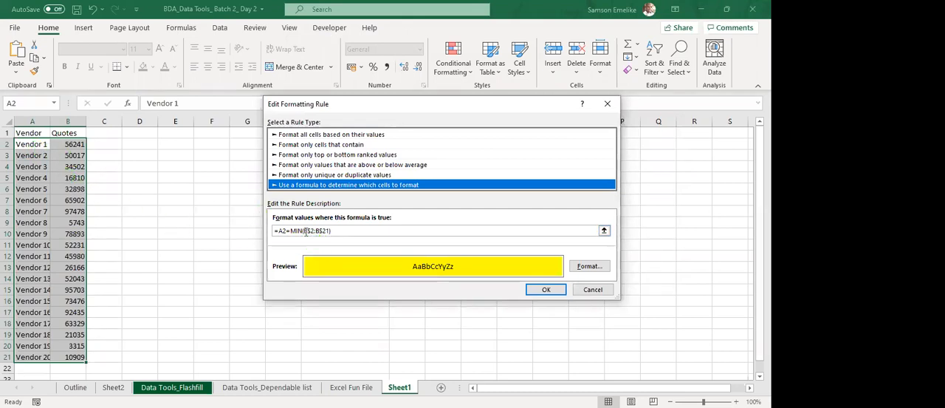
click(333, 234)
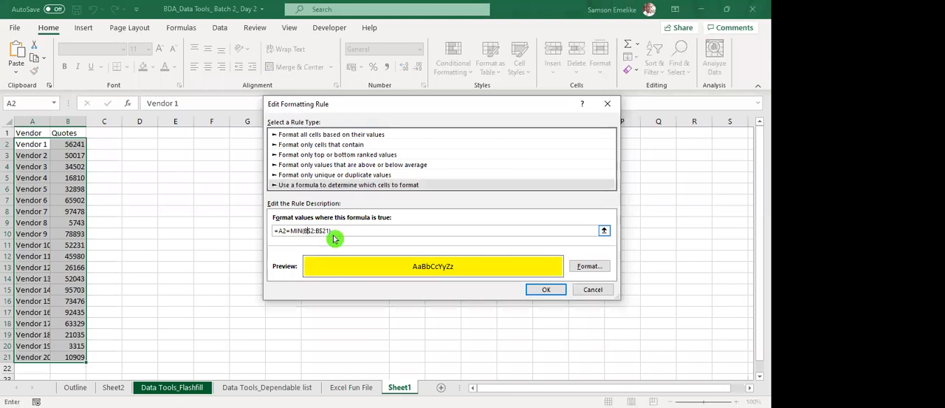
key(BackSpace)
text(A)
click(546, 289)
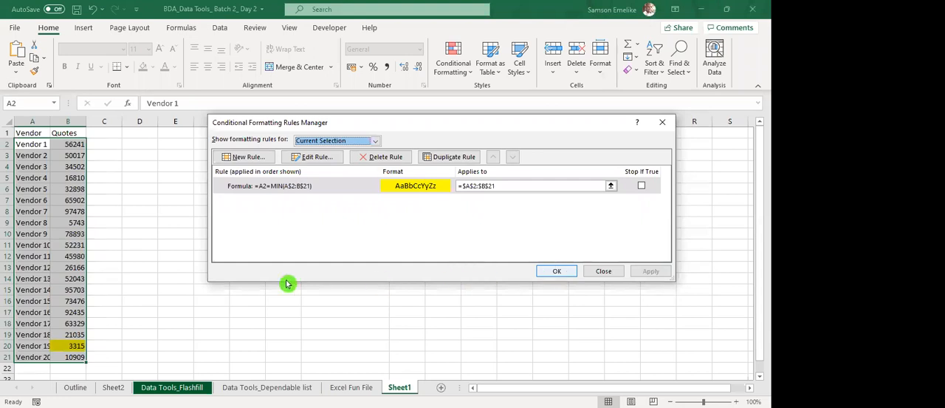
click(560, 271)
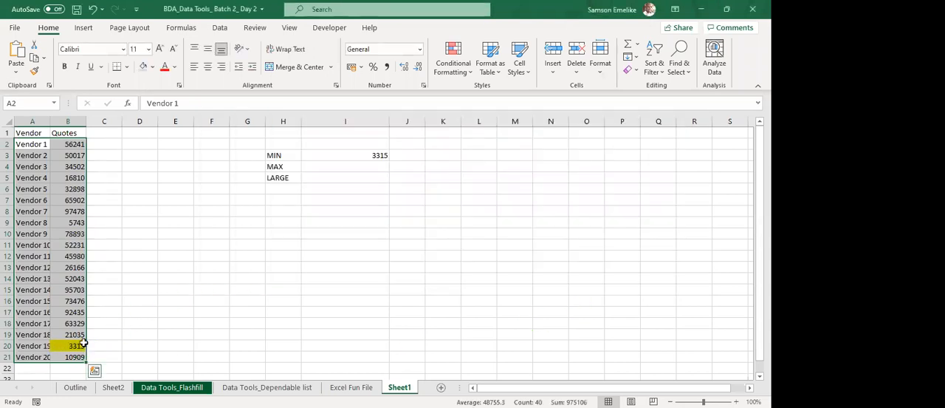
Recalculate the random quotes several times and check the highlighted quote against the MIN result in I3.
click(240, 244)
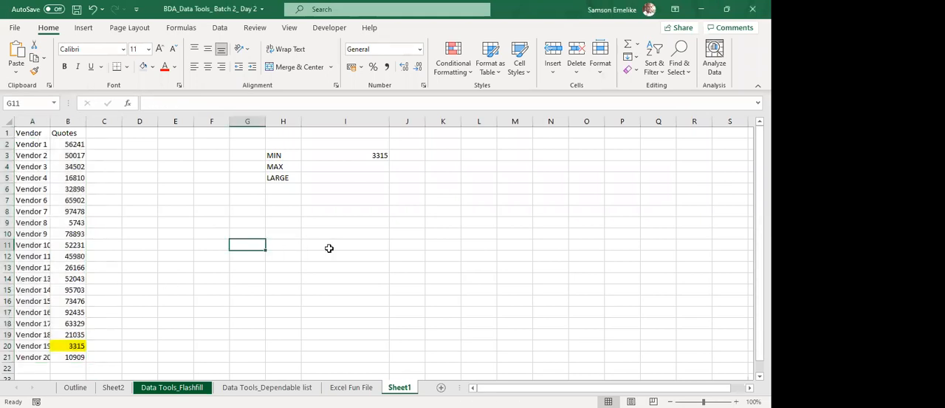
key(F9)
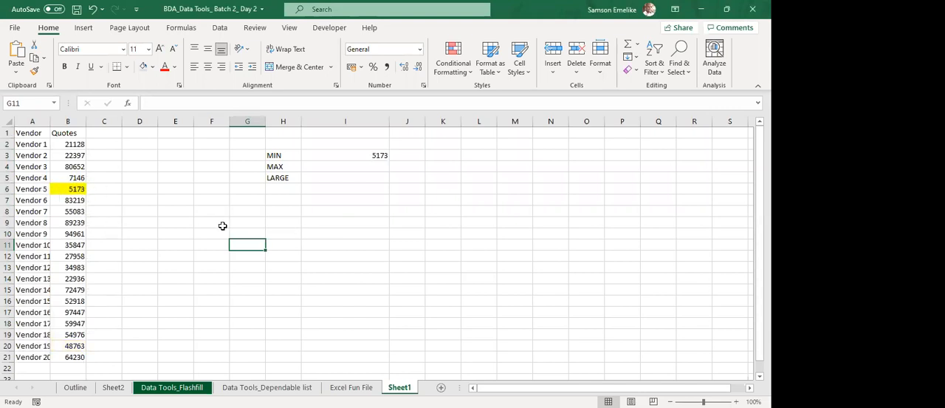
key(F9)
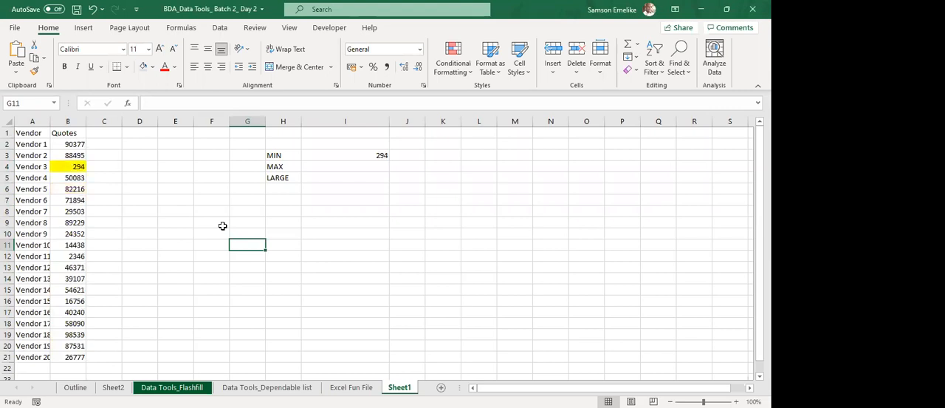
key(F9)
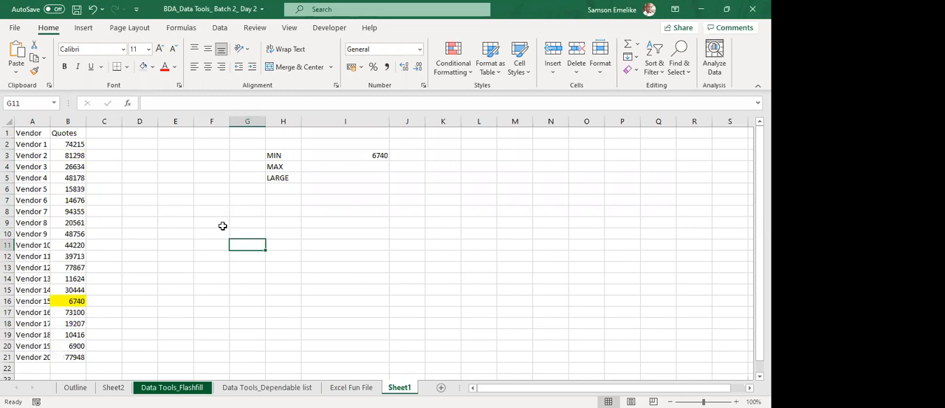
key(F9)
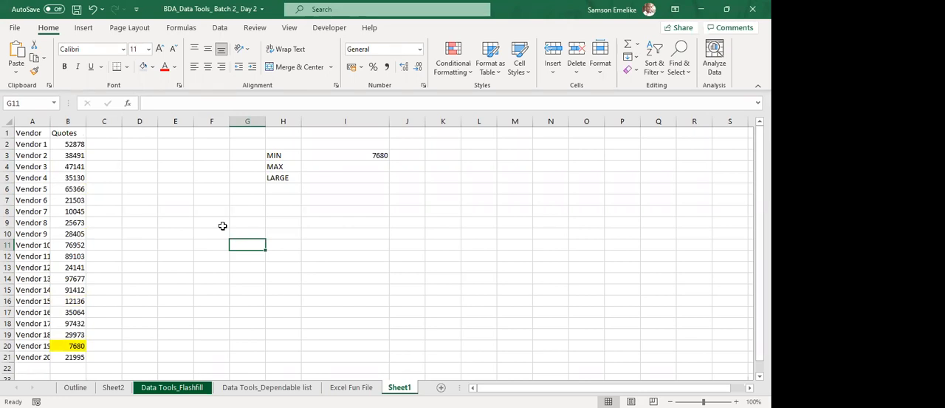
key(F9)
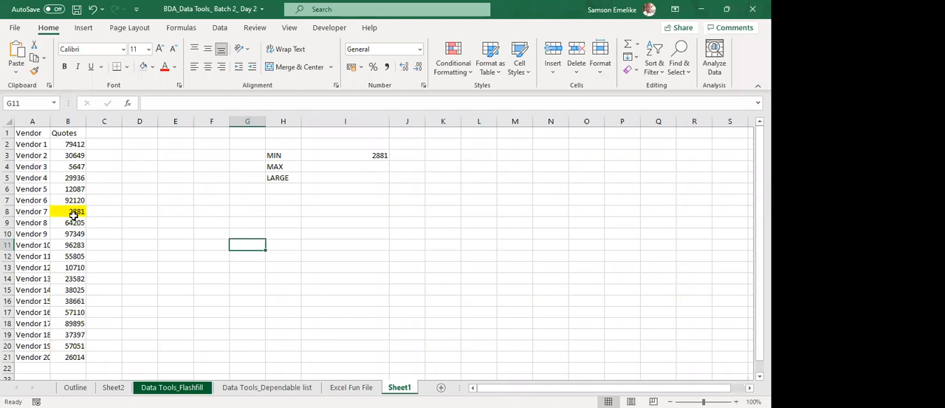
key(F9)
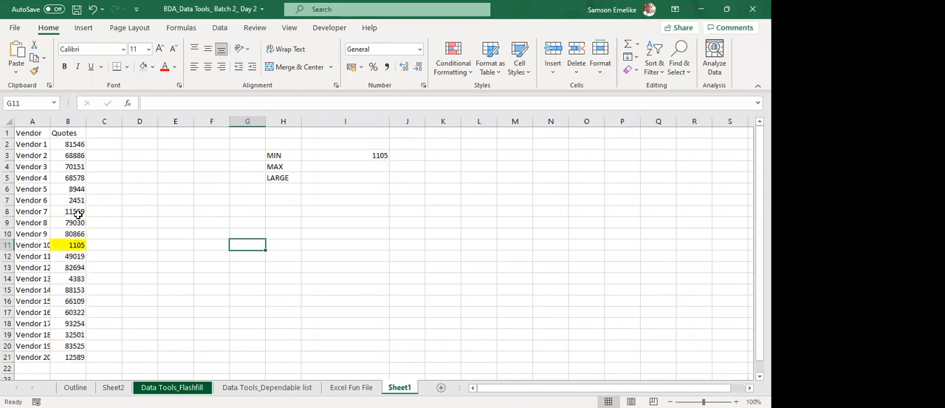
key(F9)
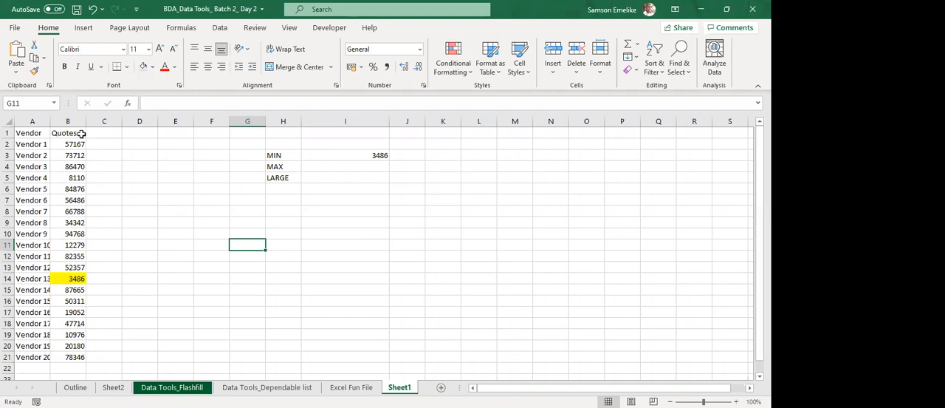
Auto-fit column A, and copy the vendor names in A2:A21 transposed into row 1 starting at K1.
double_click(48, 118)
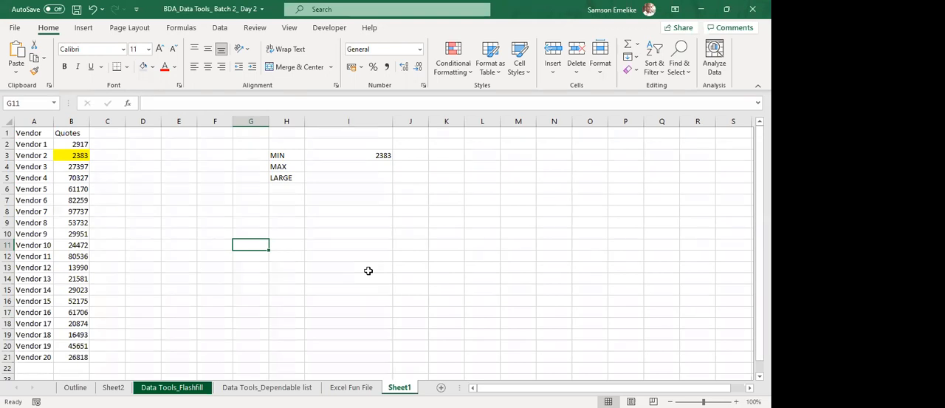
click(35, 145)
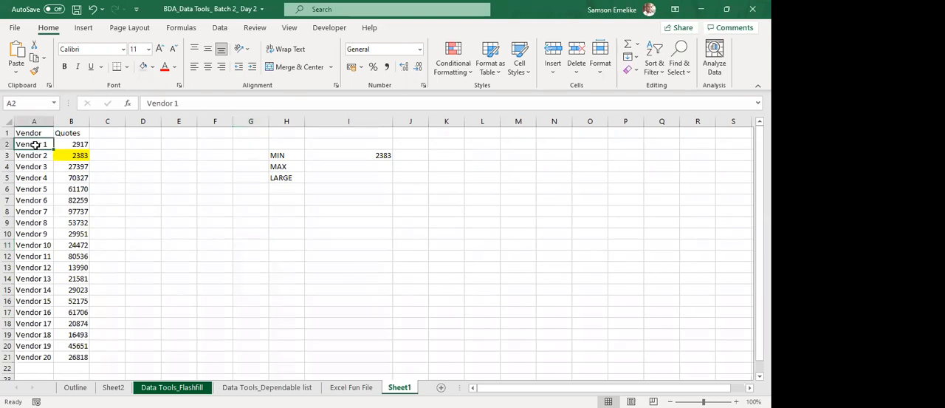
drag(34, 145, 37, 353)
key(ctrl+c)
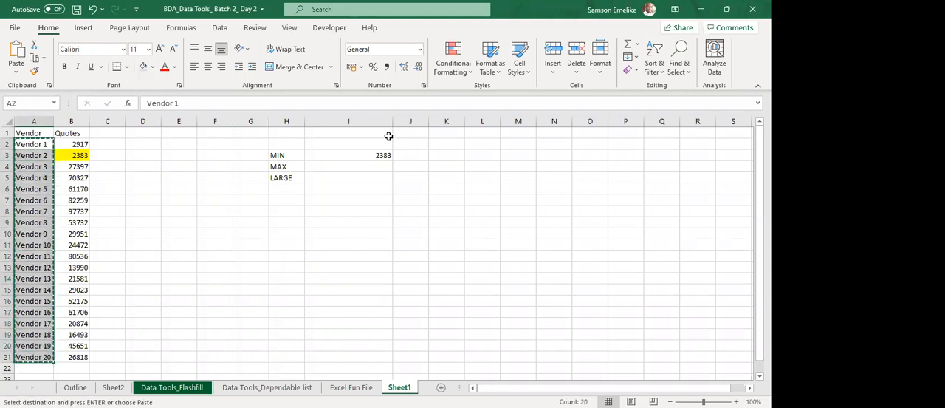
click(428, 136)
right_click(436, 136)
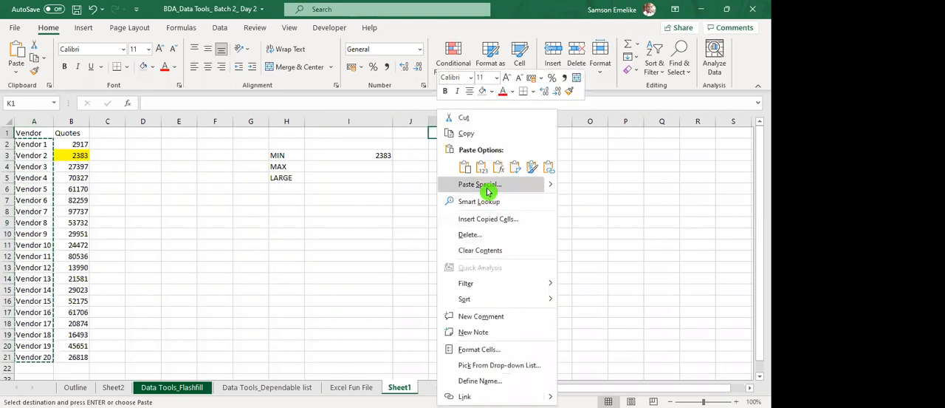
key(s)
key(e)
click(534, 273)
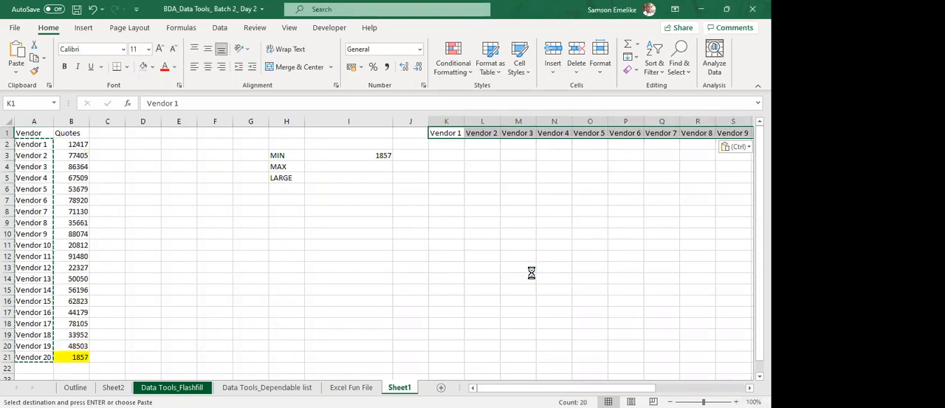
scroll(531, 272, right, 5)
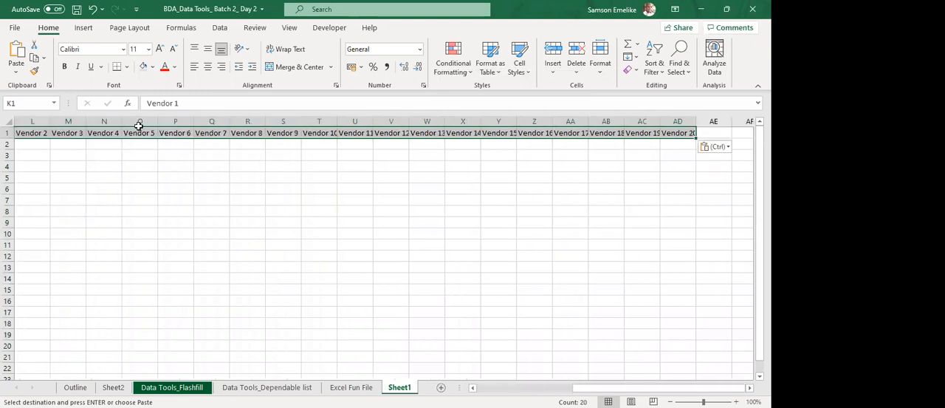
double_click(404, 116)
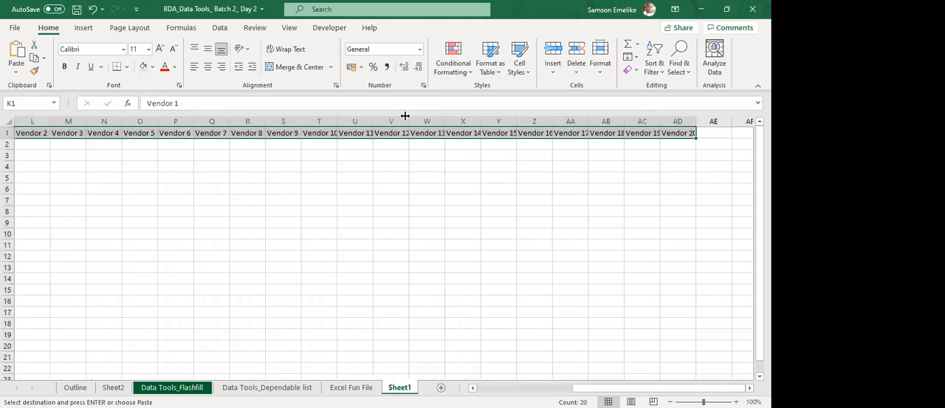
scroll(678, 166, down, 1)
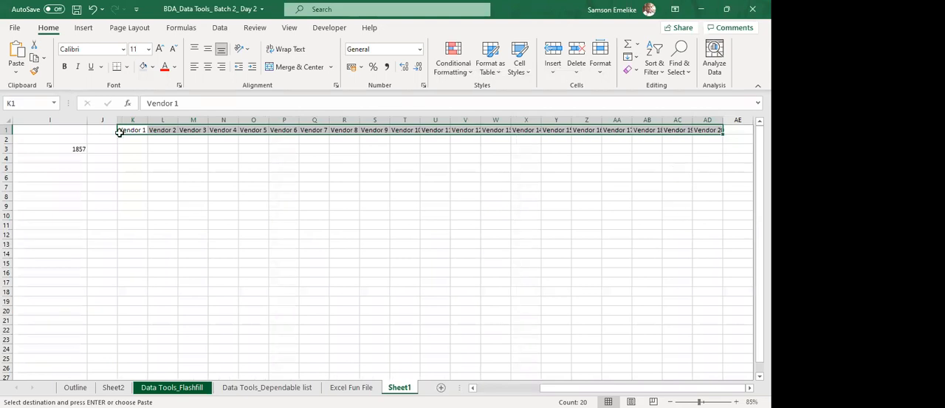
Enter Item 1 in J2 and fill the series down to Item 20 in J21.
key(Down)
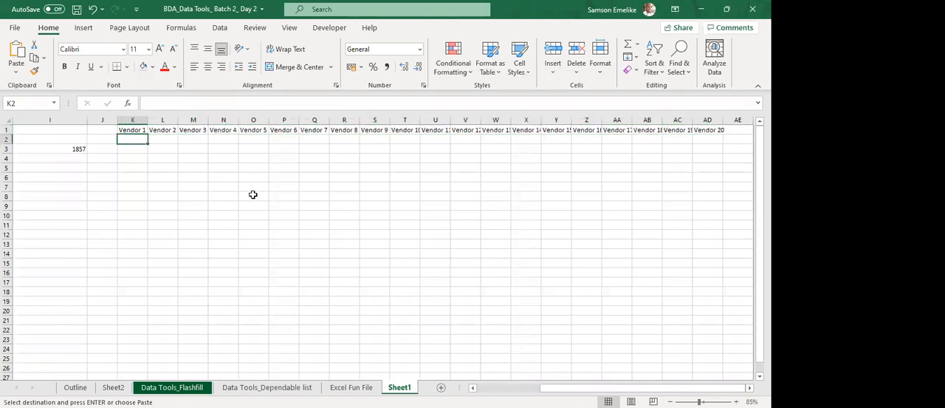
click(108, 138)
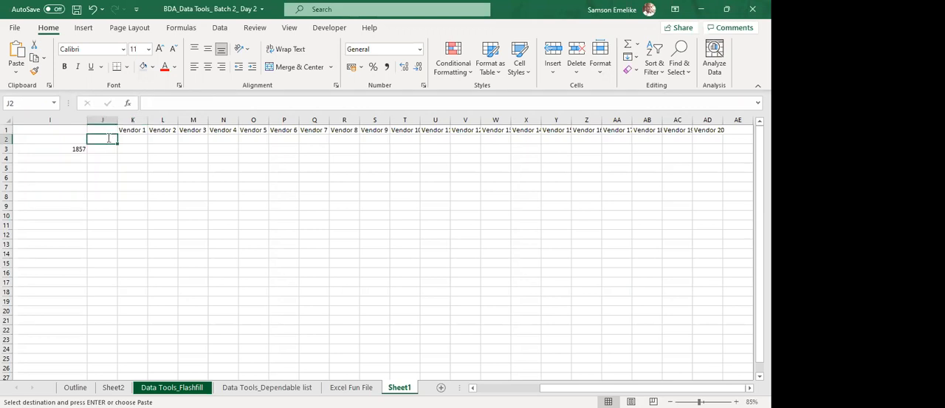
text(Item 1)
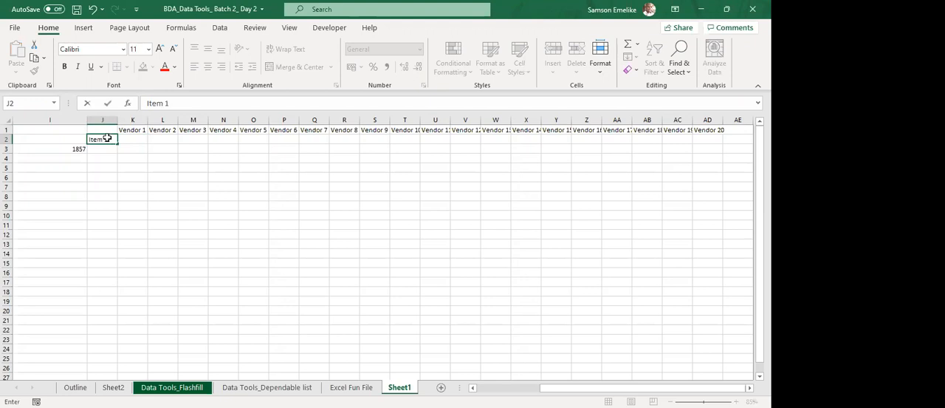
key(ctrl+Return)
drag(117, 145, 126, 322)
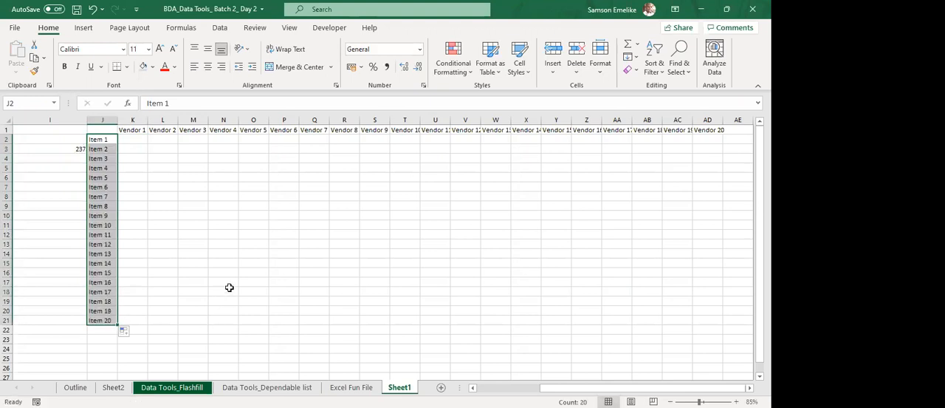
Fill the range K2:AC21 with random quotes using =RANDBETWEEN(10,1000).
drag(130, 137, 690, 308)
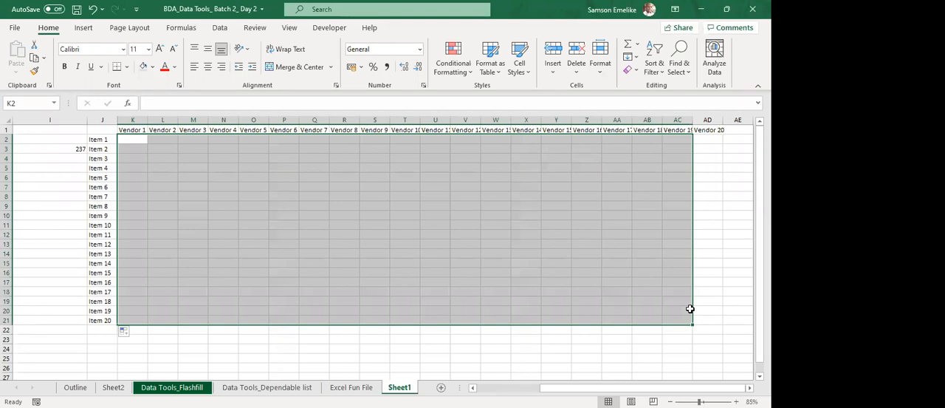
text(=ranbd)
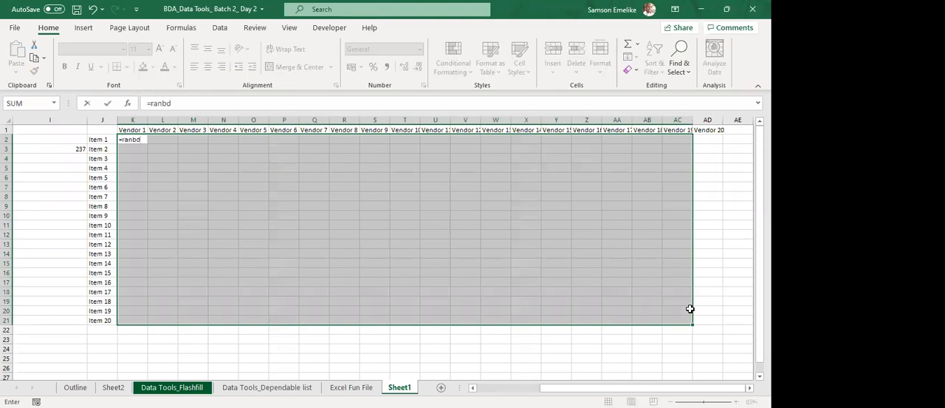
key(BackSpace)
key(BackSpace)
text(nd)
key(BackSpace)
key(BackSpace)
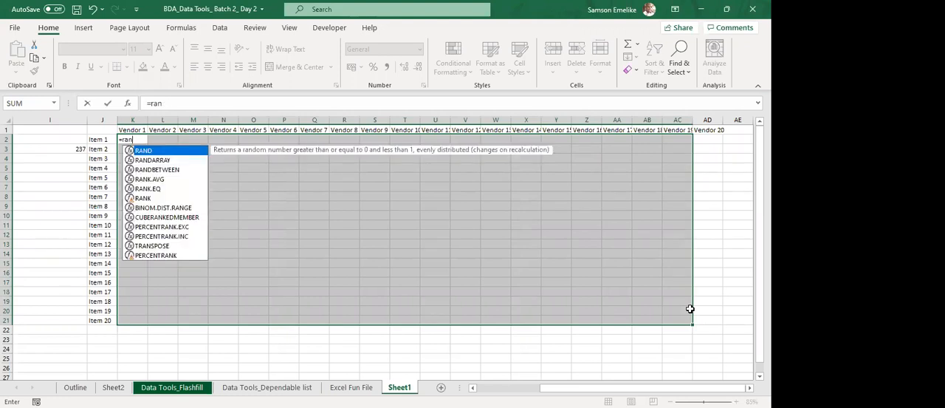
text(db)
key(Tab)
text(10)
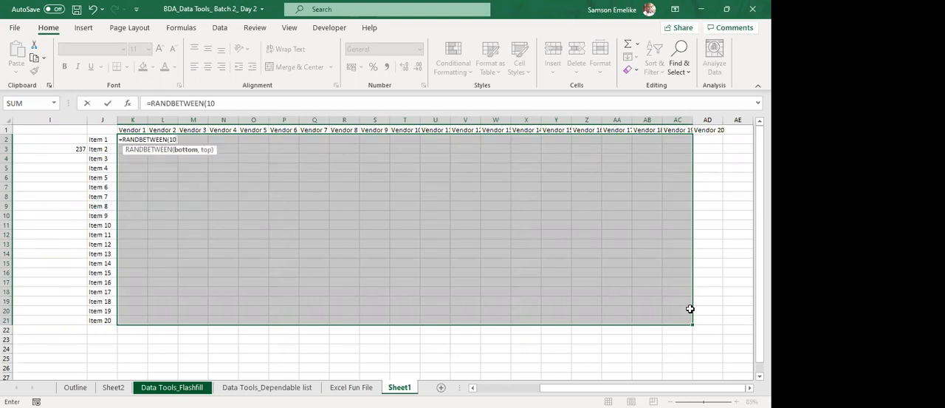
text(,1000)
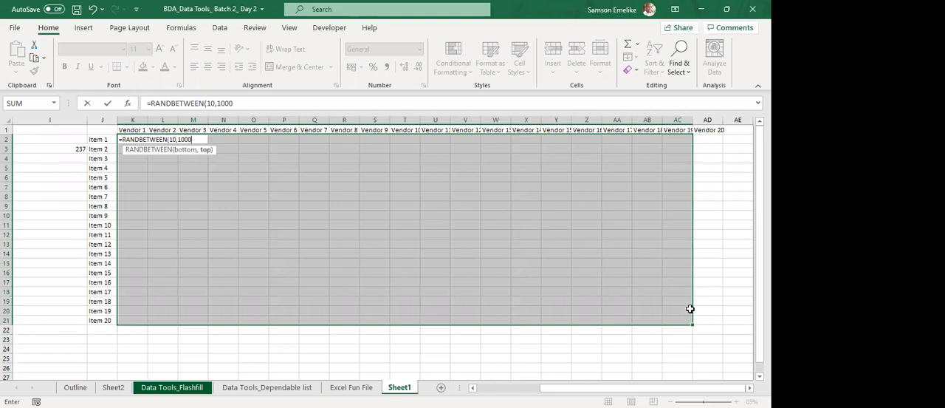
key(ctrl+Return)
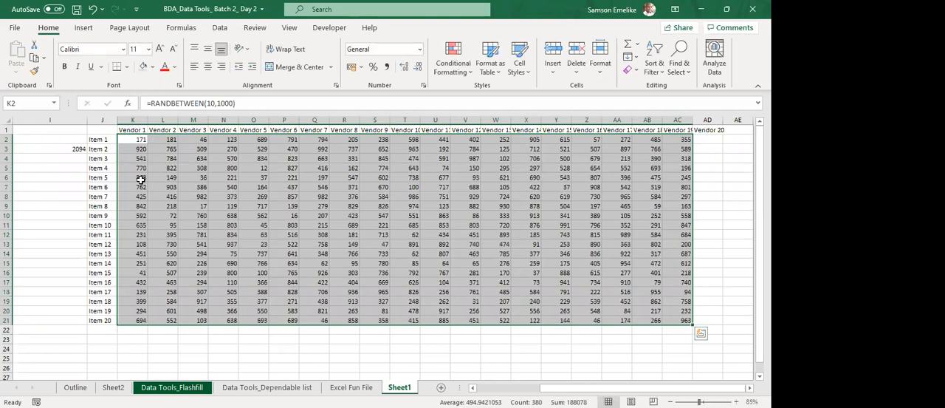
Auto-fit the vendor columns starting at K and delete columns Y to AD holding Vendor 15 to Vendor 20.
click(587, 339)
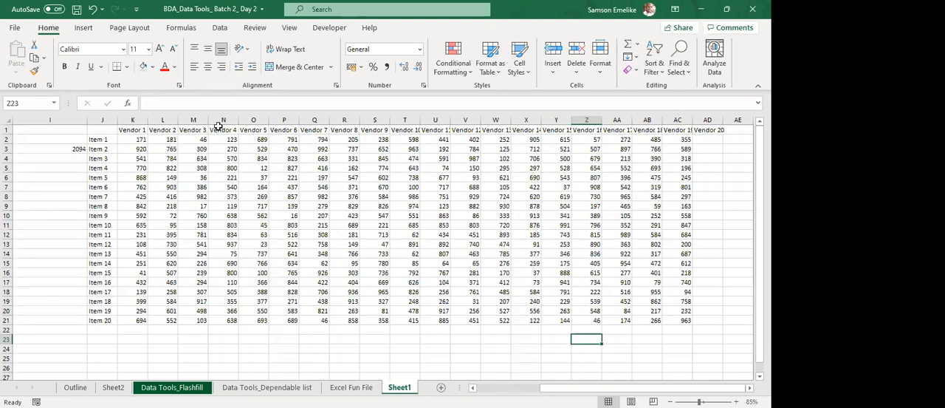
click(132, 120)
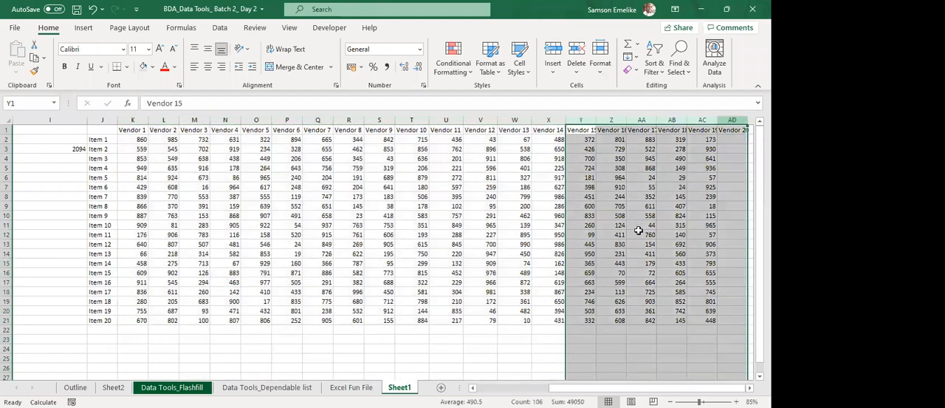
right_click(630, 122)
click(639, 232)
click(639, 232)
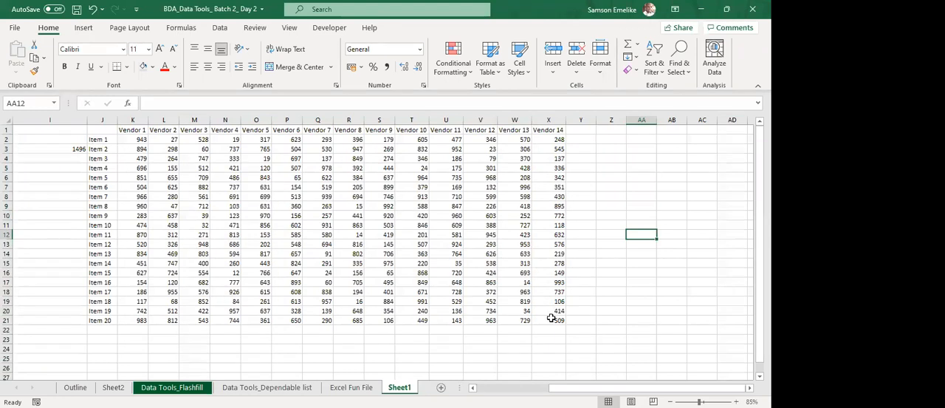
Start a formula-based conditional formatting rule for the item and quote range J2:X21.
drag(102, 140, 551, 317)
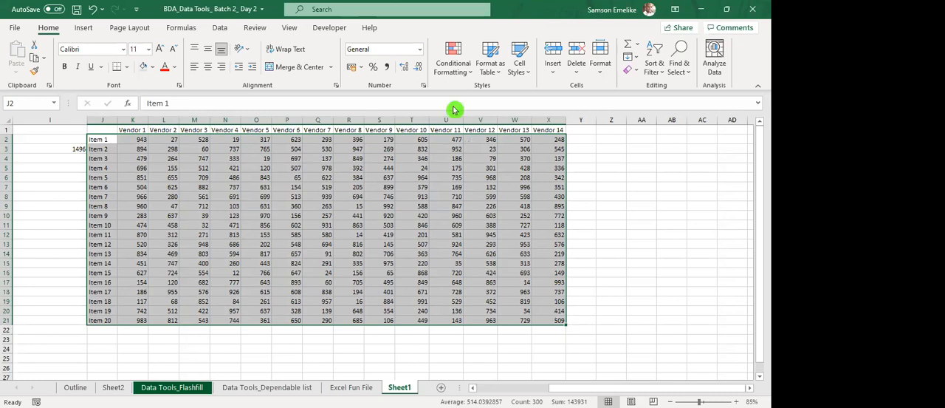
click(451, 58)
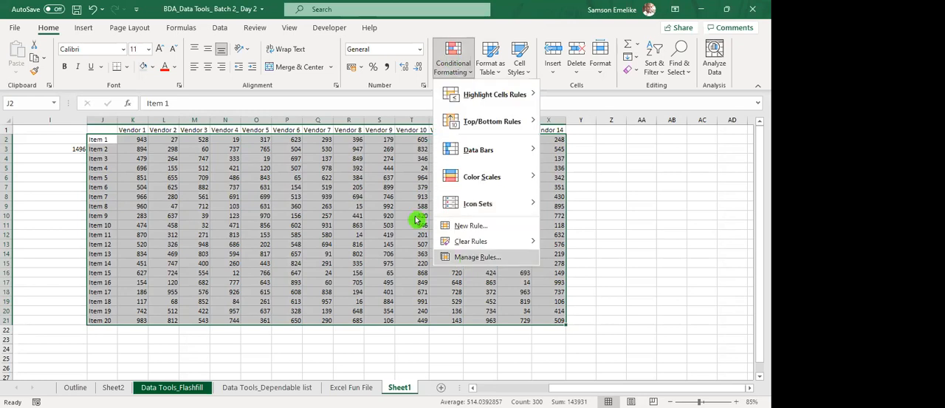
click(229, 258)
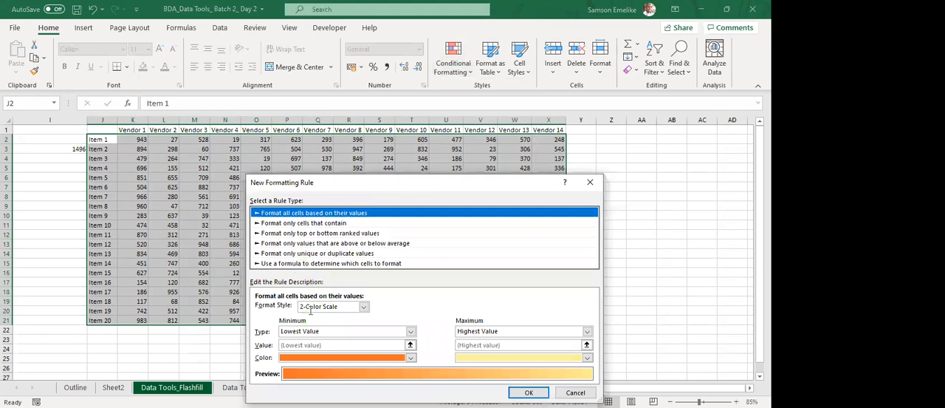
click(301, 264)
click(311, 309)
Enter the rule formula =$J$2=min($J$2:$X$21) to compare the first cell with the lowest value of the range.
text(=)
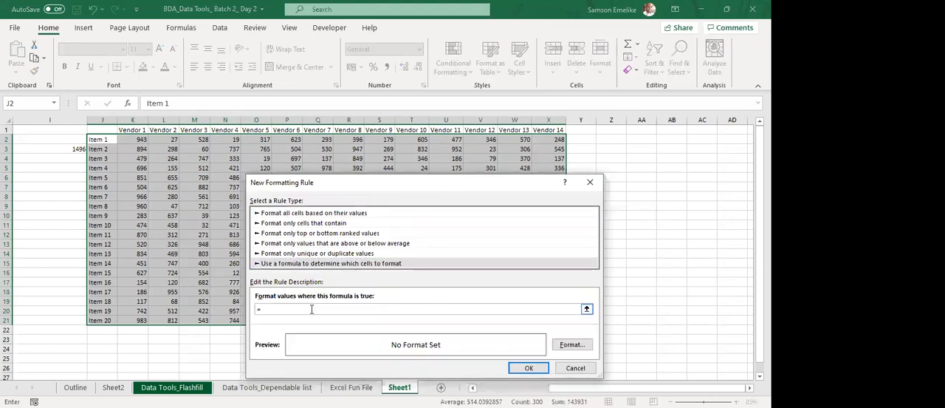
click(102, 139)
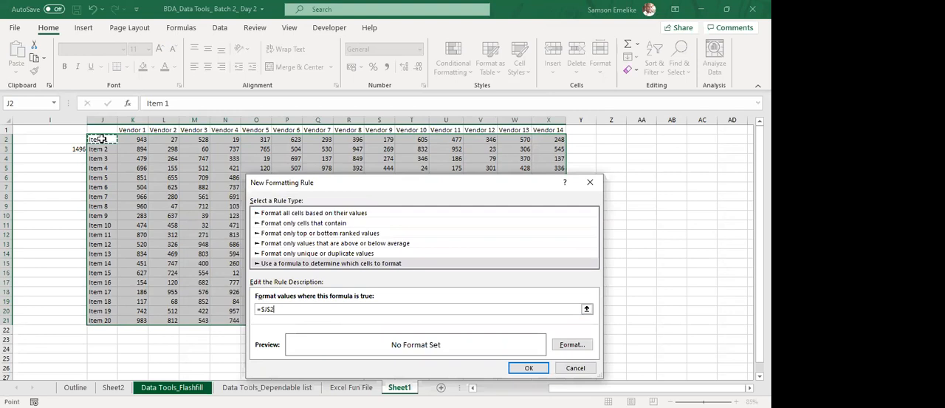
text(=min()
click(102, 139)
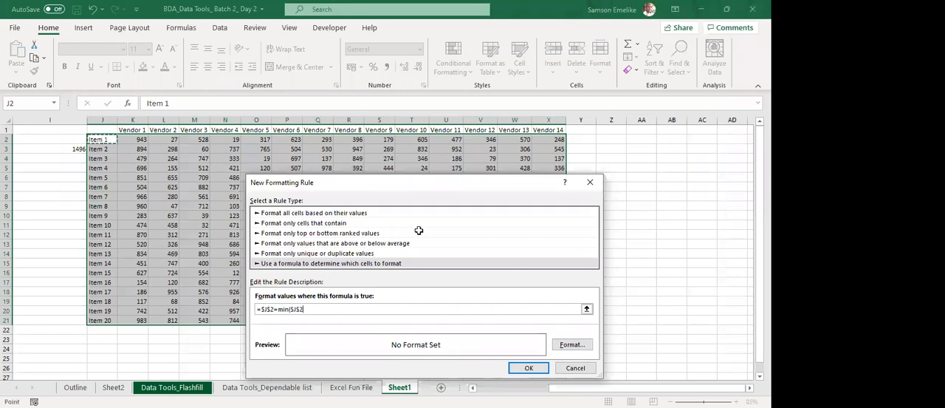
shift+click(544, 318)
text())
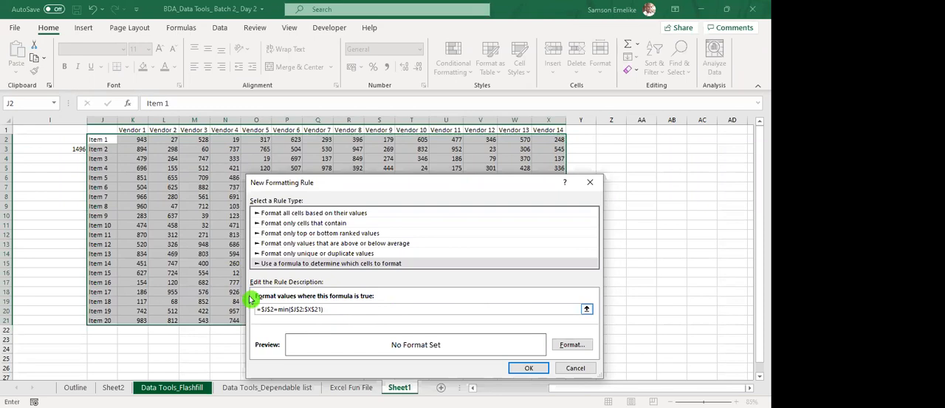
Loosen the absolute references so the rule formula reads =J2=min(J$2:X$21).
drag(322, 309, 293, 313)
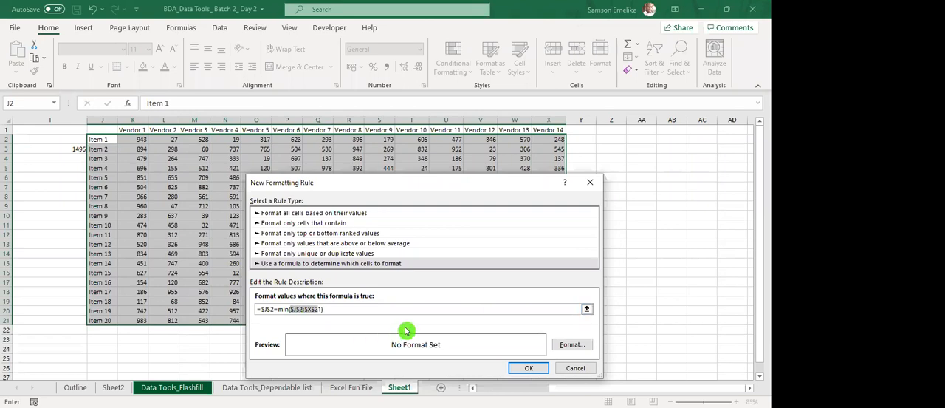
key(F4)
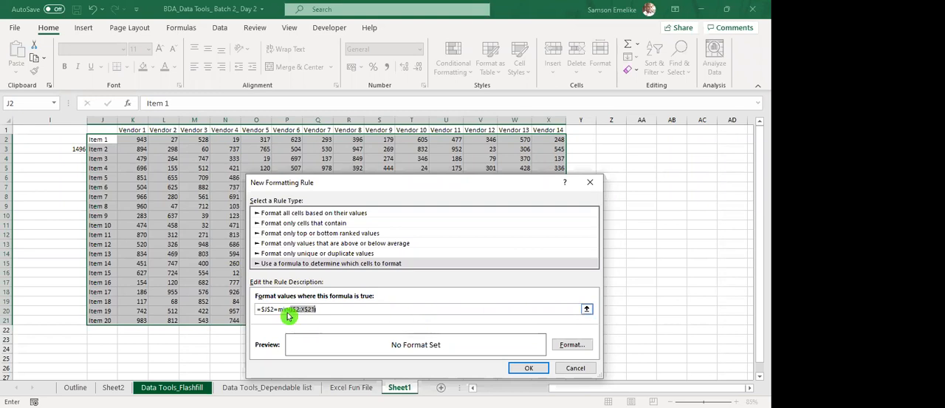
drag(274, 309, 260, 310)
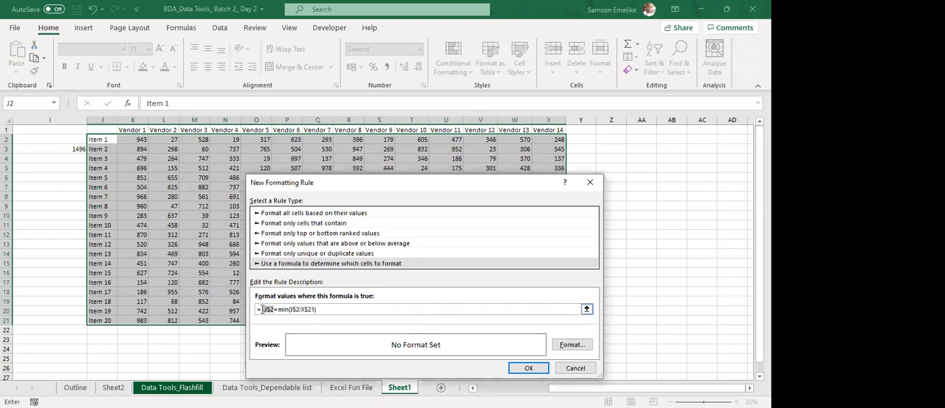
key(F4)
key(F4)
key(F4)
key(F4)
key(F4)
key(F4)
key(F4)
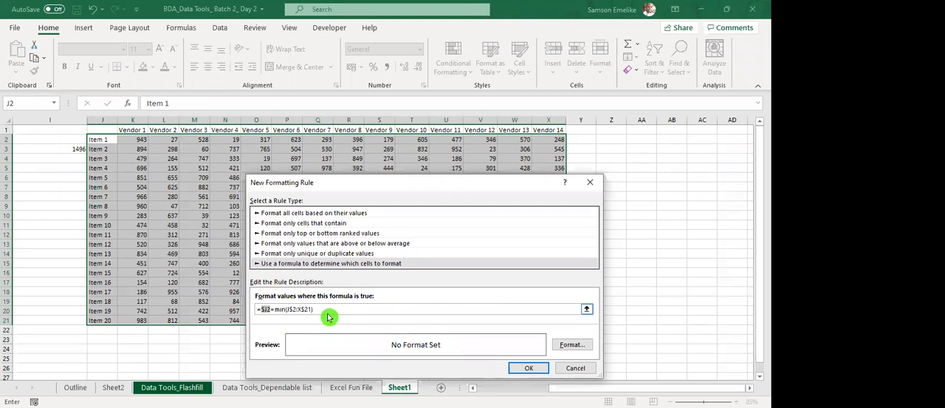
Give the rule a yellow fill and apply it to J2:X21.
click(570, 347)
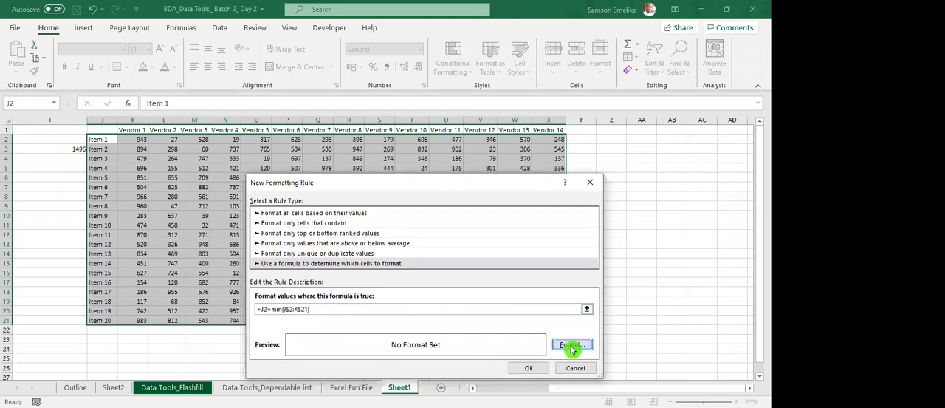
click(325, 252)
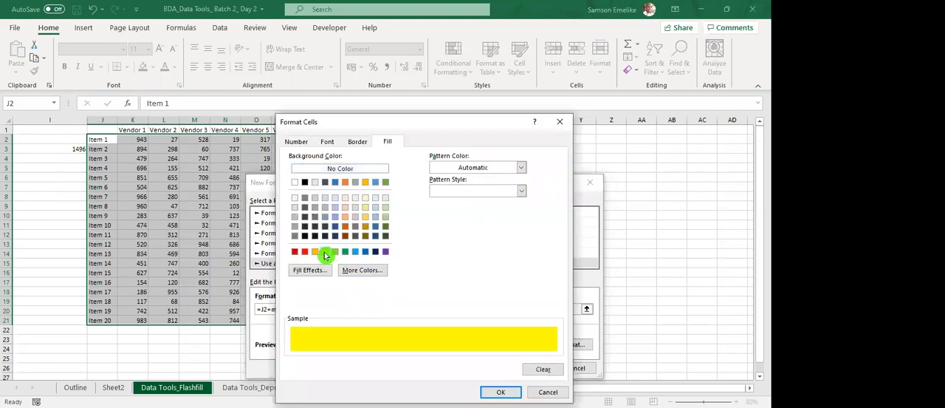
key(Return)
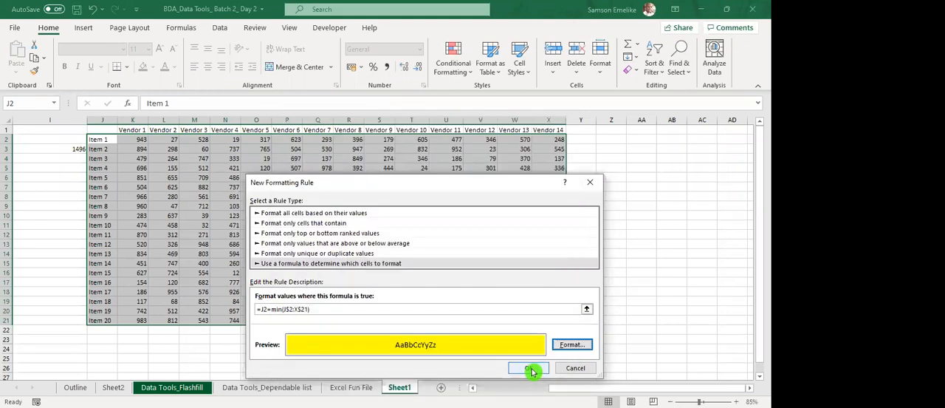
click(529, 369)
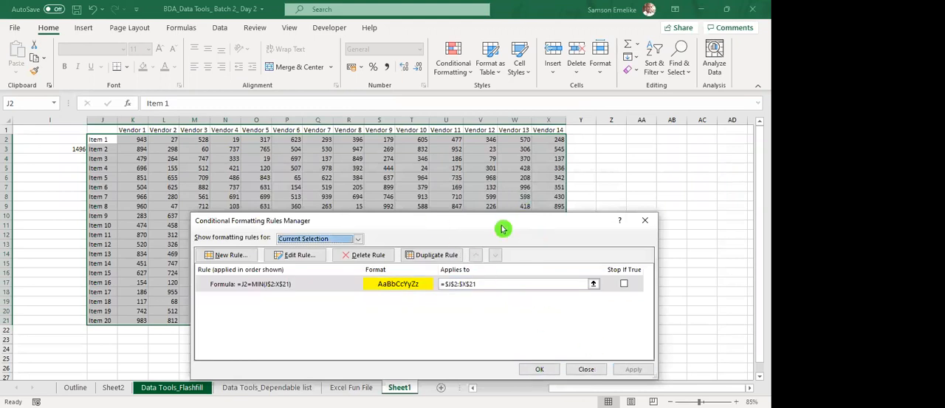
drag(502, 224, 569, 141)
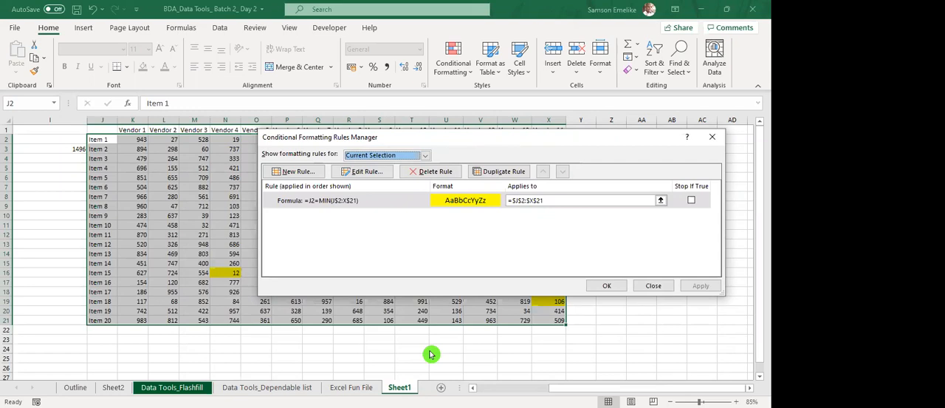
drag(421, 137, 405, 146)
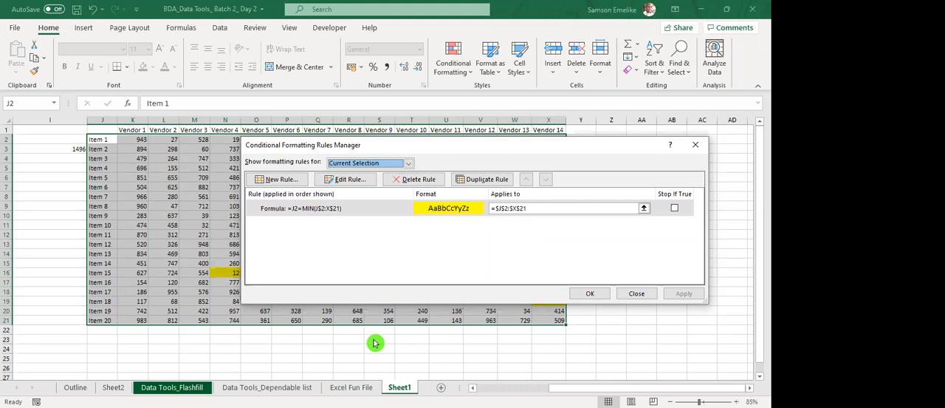
drag(397, 147, 371, 142)
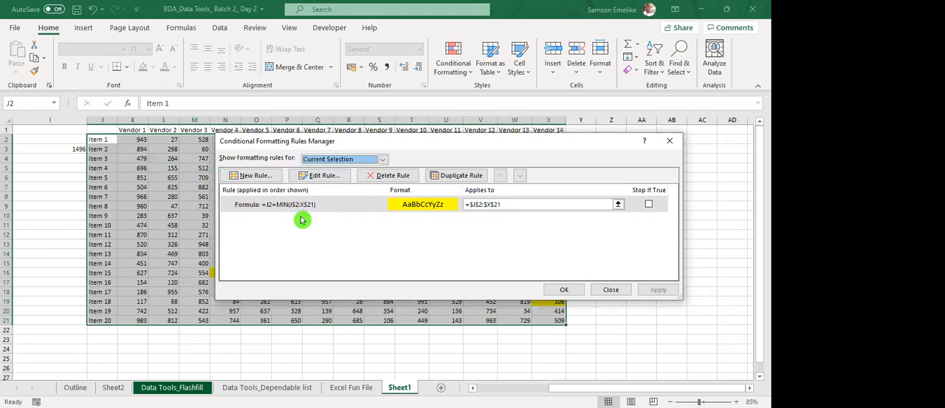
click(572, 290)
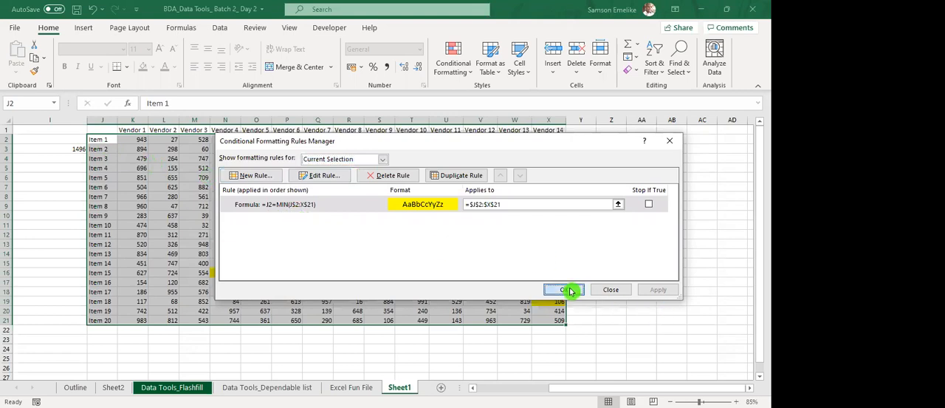
Recalculate the random quotes repeatedly to check which cells the minimum rule highlights.
click(408, 256)
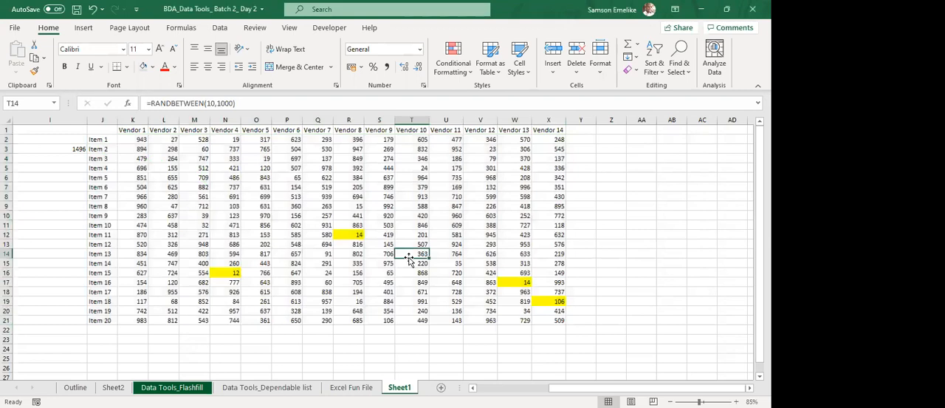
key(F9)
key(F9)
key(F9)
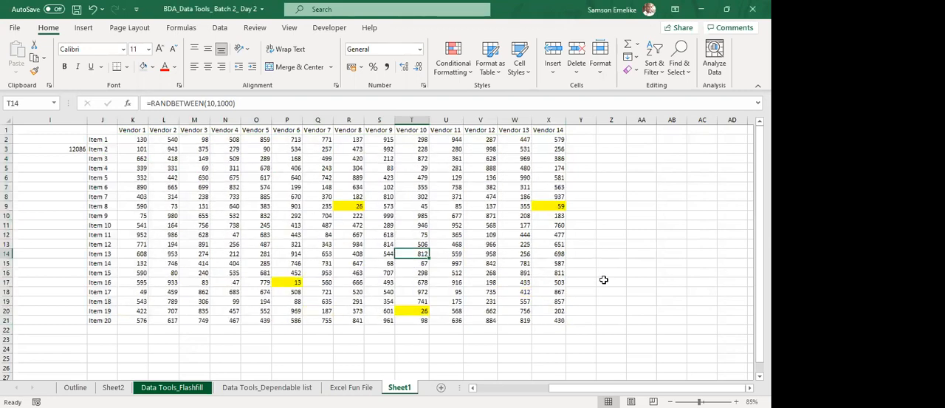
key(F9)
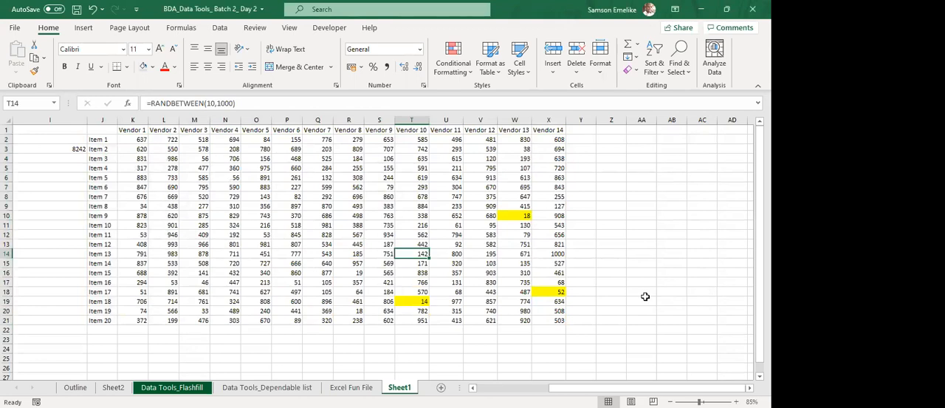
key(F9)
key(F9)
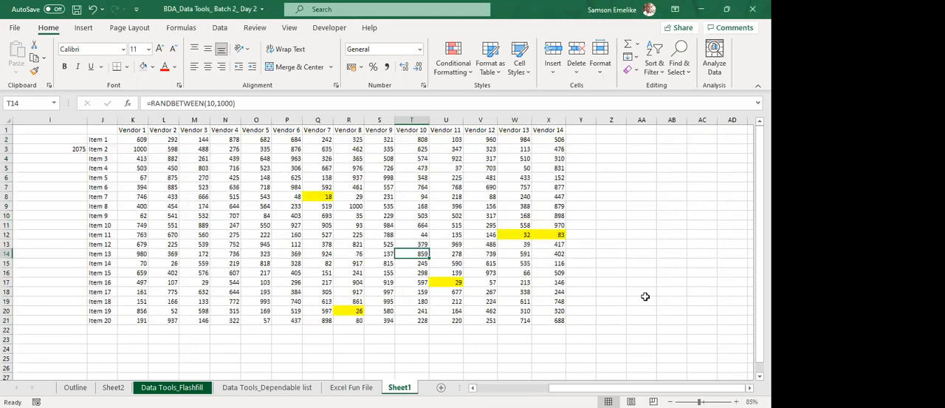
key(F9)
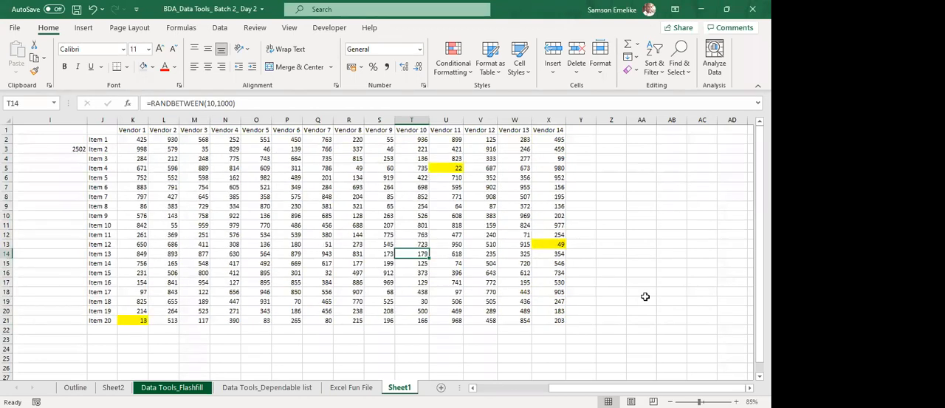
key(F9)
key(F9)
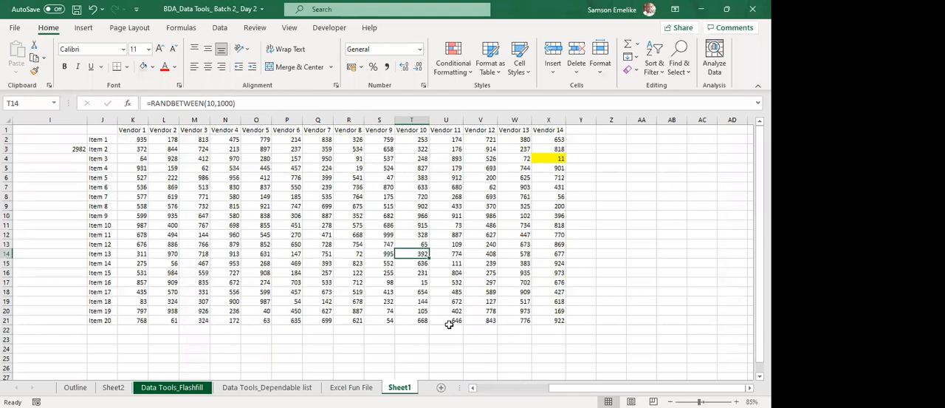
Clear the conditional formatting rules from J2:X21 and save the workbook.
click(459, 77)
click(477, 244)
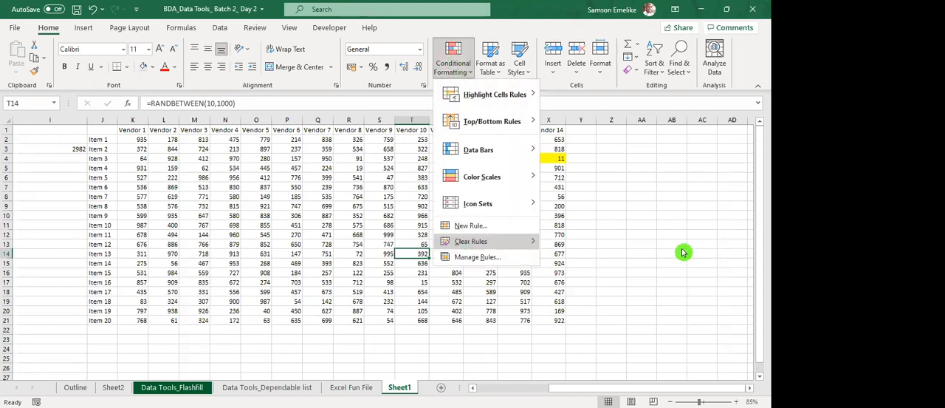
click(617, 186)
drag(105, 137, 557, 321)
click(456, 69)
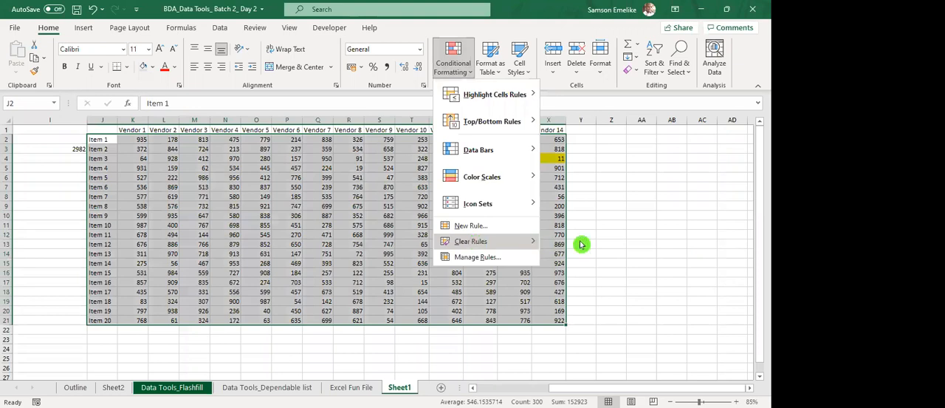
mouse_move(582, 244)
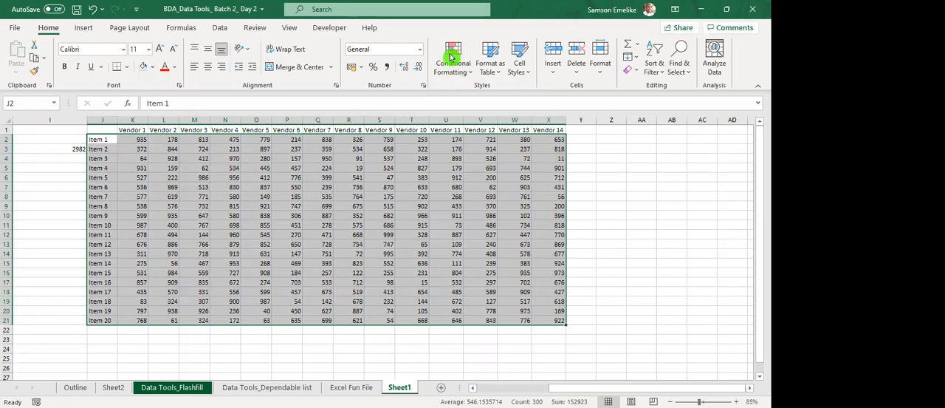
key(ctrl+s)
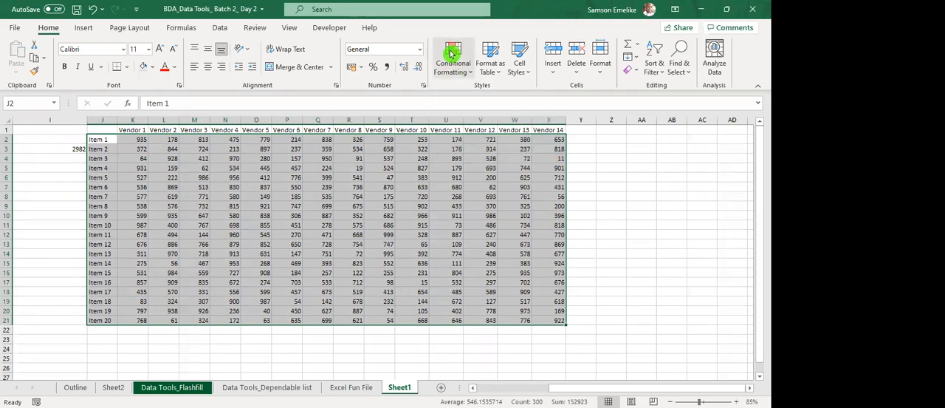
Create another conditional formatting rule for J2:X21 that uses a formula to determine which cells to format.
click(452, 54)
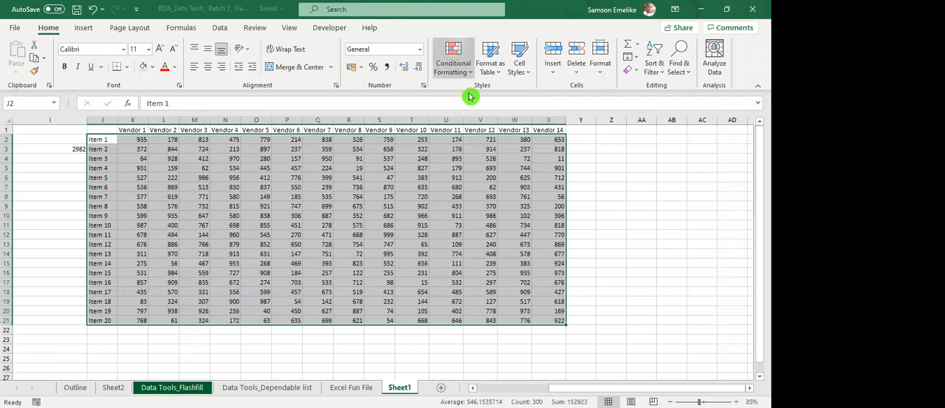
click(463, 255)
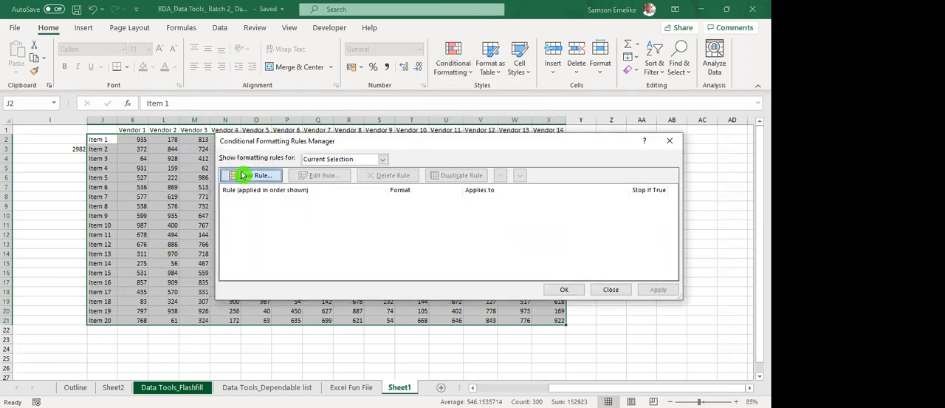
key(Return)
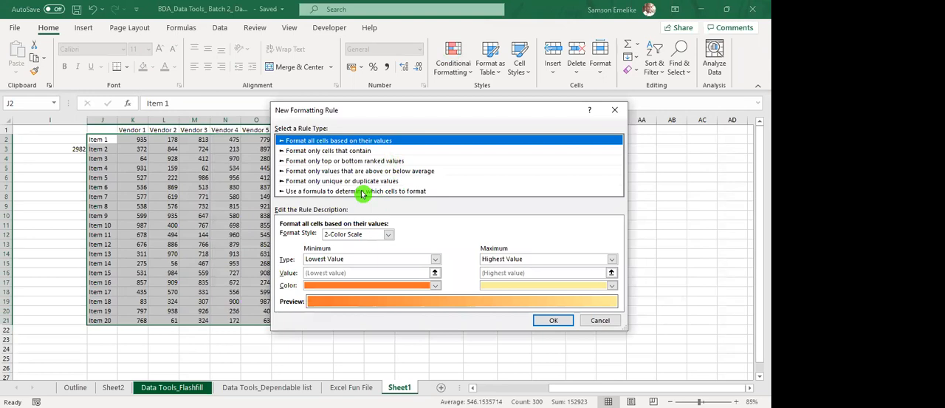
click(362, 191)
click(329, 237)
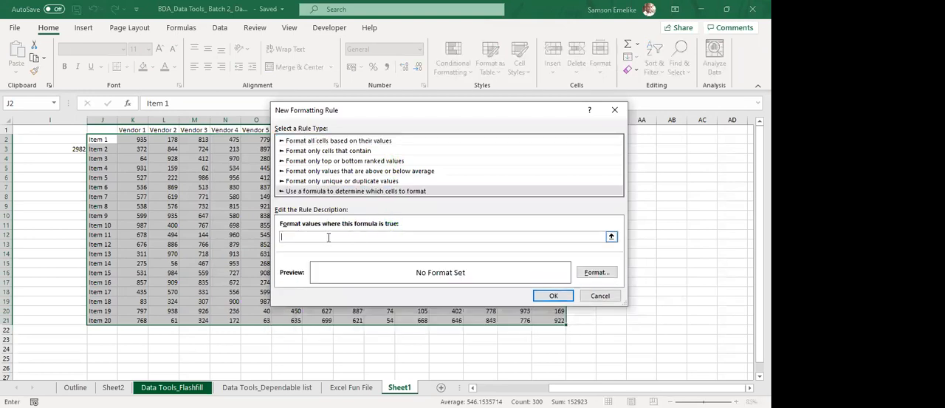
Begin the rule formula by comparing $J$2 with a MIN function.
click(103, 139)
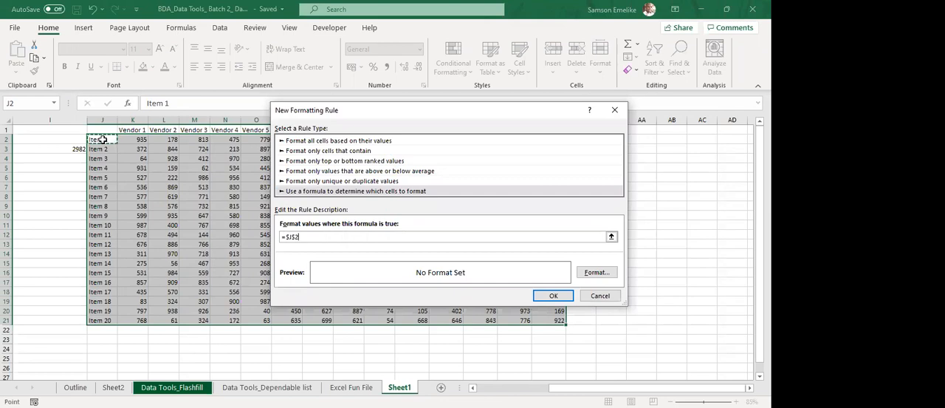
text(=min()
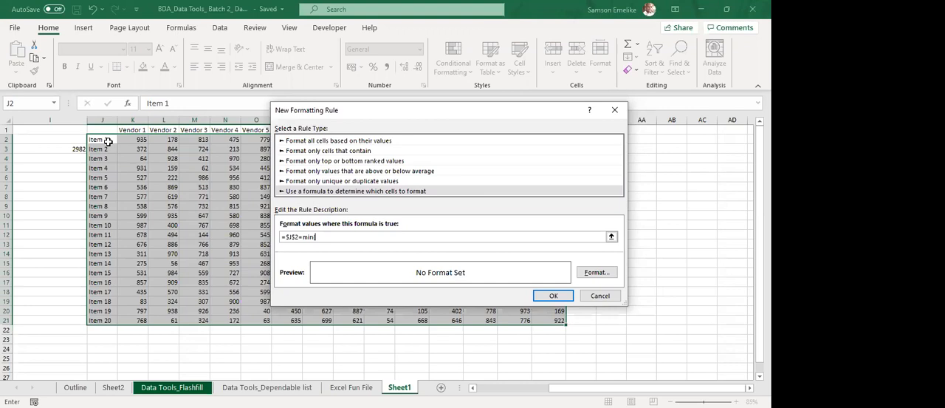
click(108, 140)
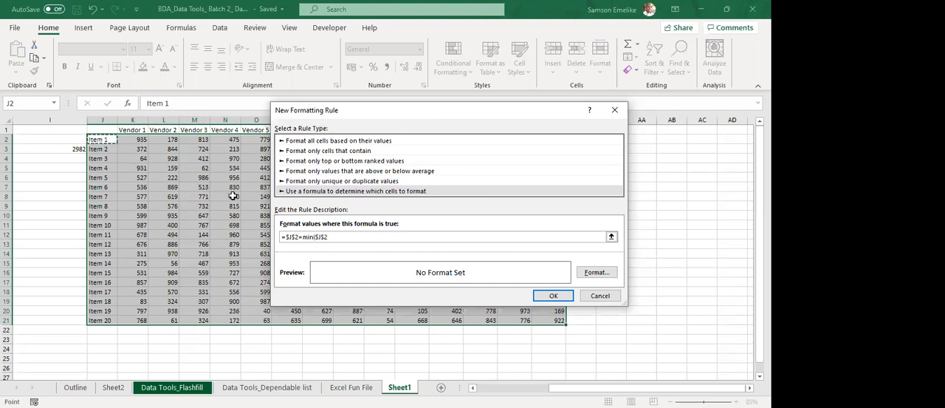
shift+click(560, 322)
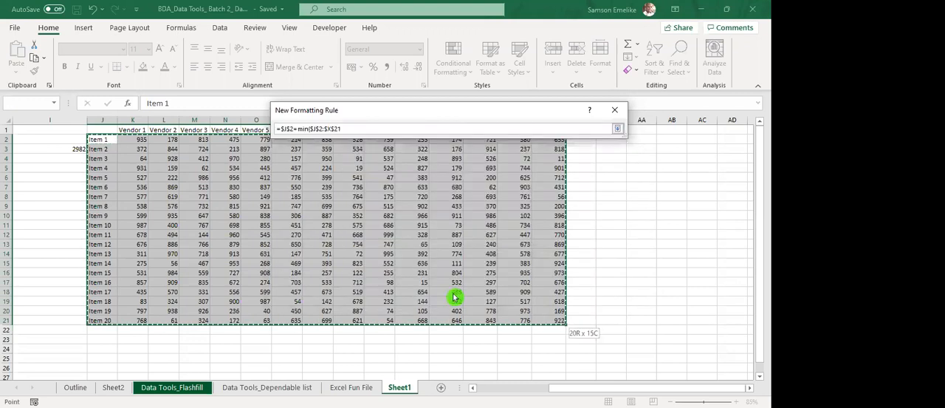
click(372, 237)
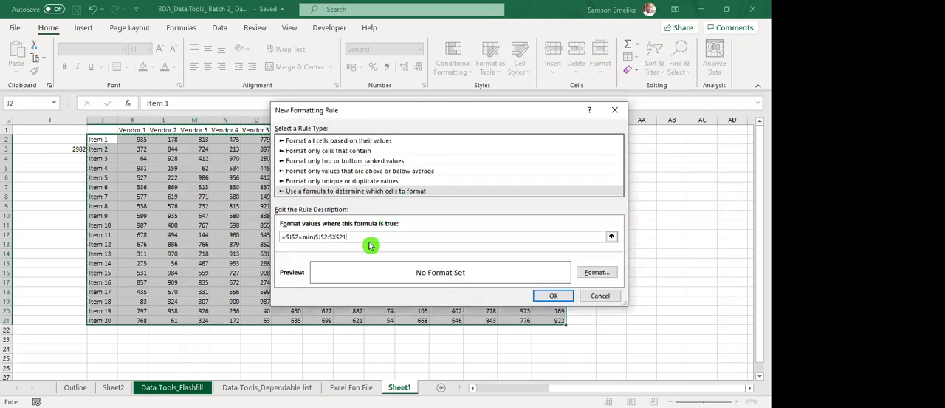
drag(349, 236, 318, 238)
key(F4)
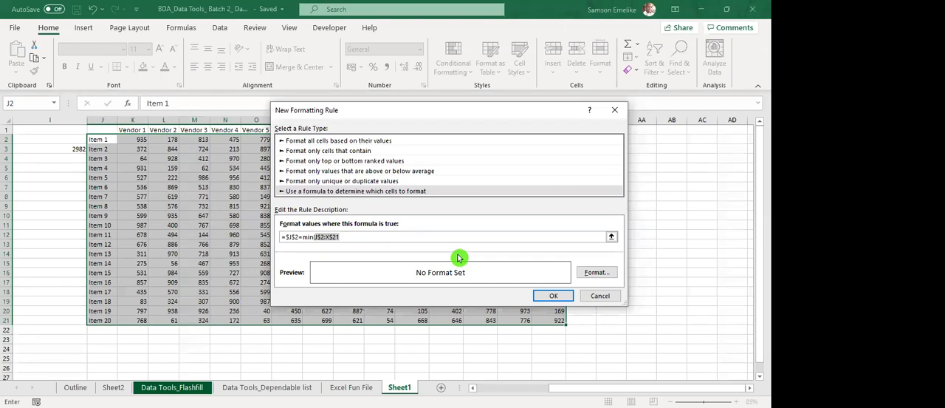
key(BackSpace)
key(BackSpace)
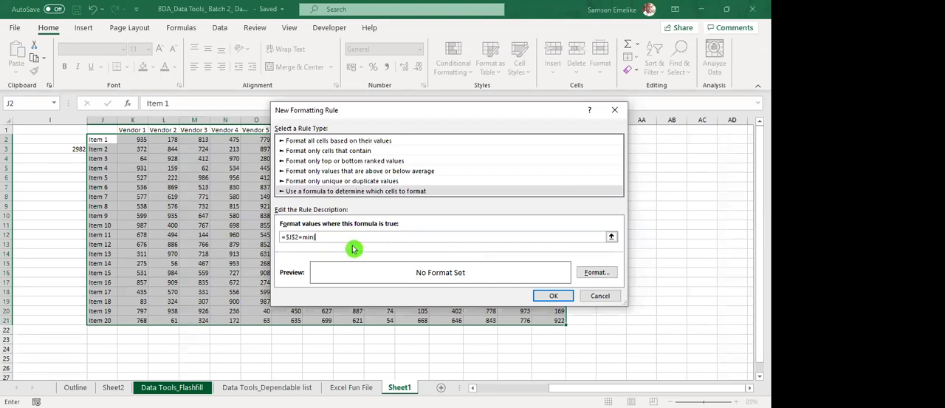
Complete the rule formula as =$J$2=MIN(K$2:K$21), with row-absolute references inside MIN.
text(()
click(137, 140)
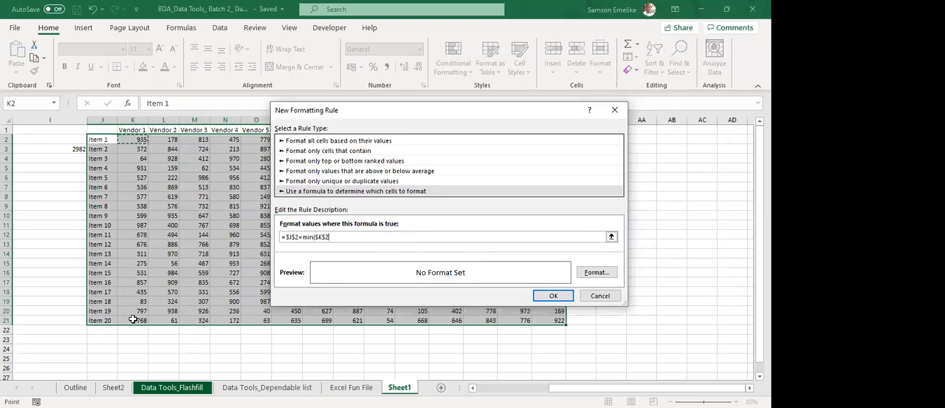
shift+click(133, 319)
text())
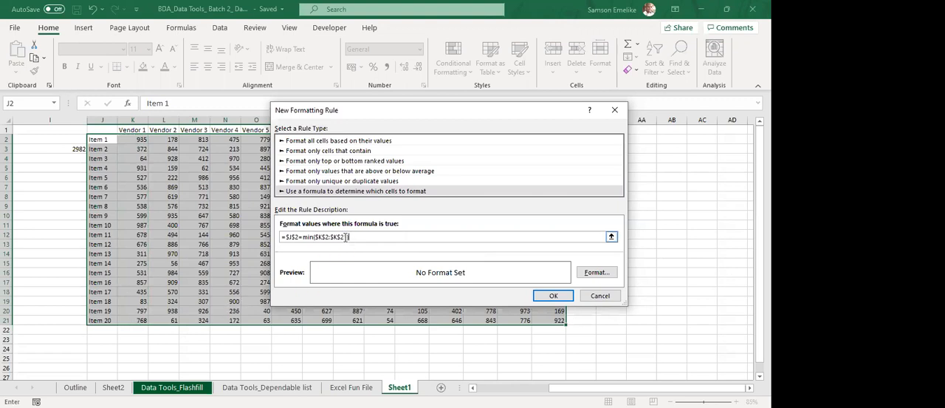
drag(347, 237, 316, 237)
key(F4)
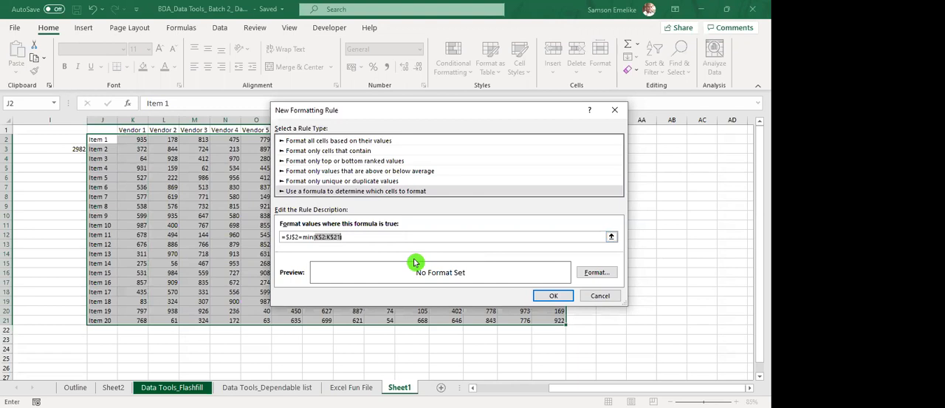
Give the rule a yellow fill and apply it to J2:X21.
click(600, 273)
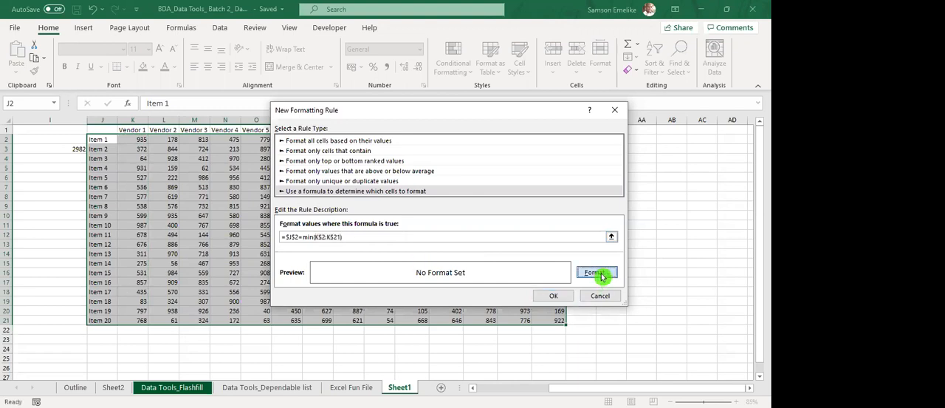
click(349, 190)
click(521, 330)
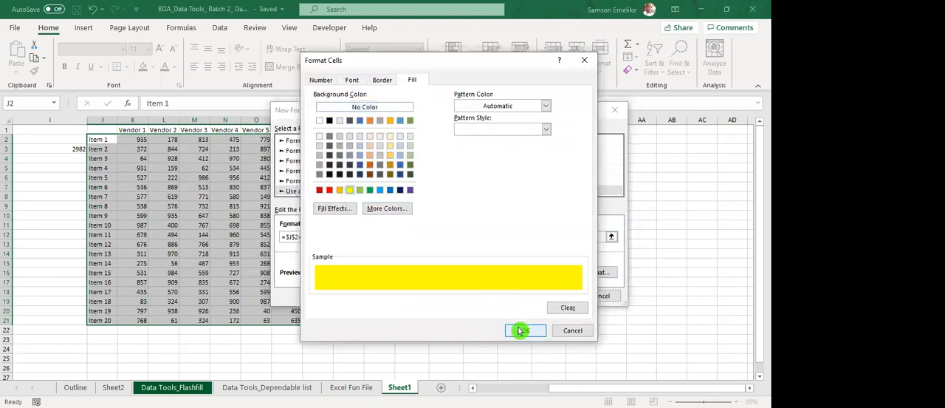
click(555, 296)
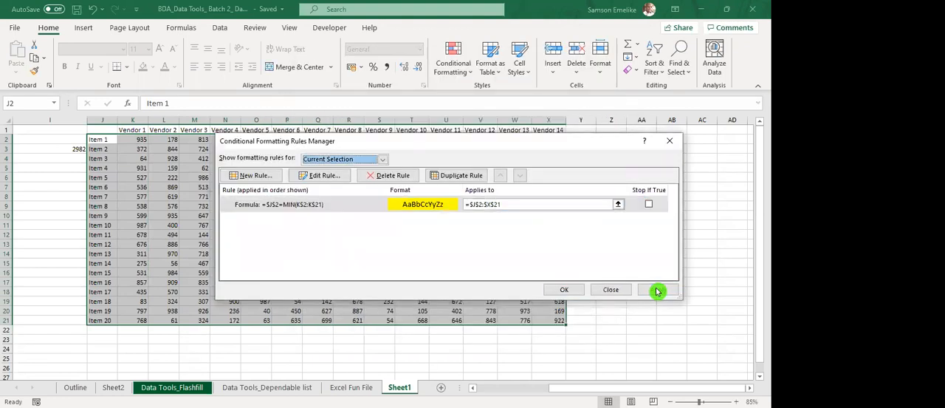
click(657, 291)
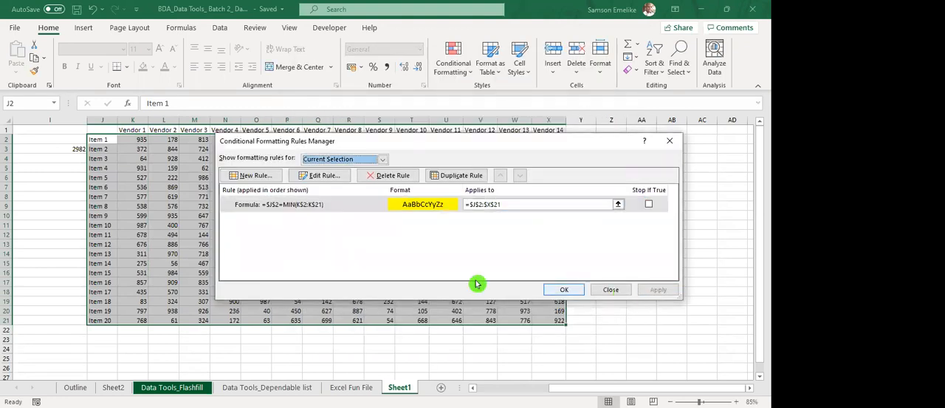
Edit the rule so its MIN range starts at J$2, making the formula =$J$2=MIN(J$2:K$21).
click(311, 210)
click(316, 176)
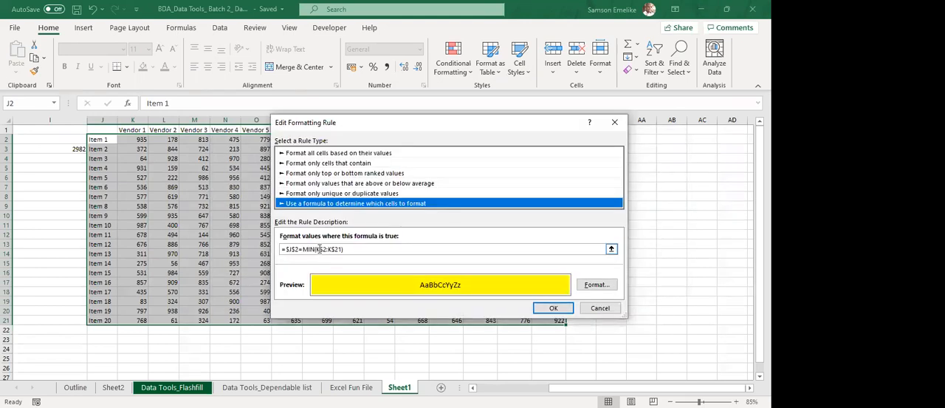
key(BackSpace)
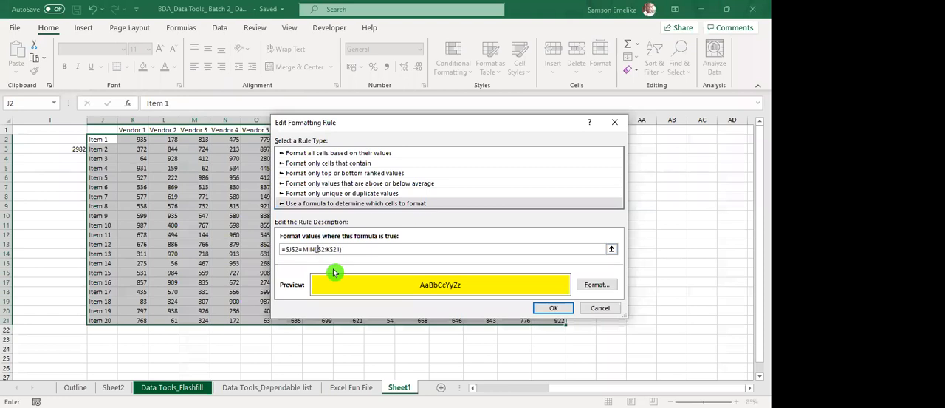
text(J)
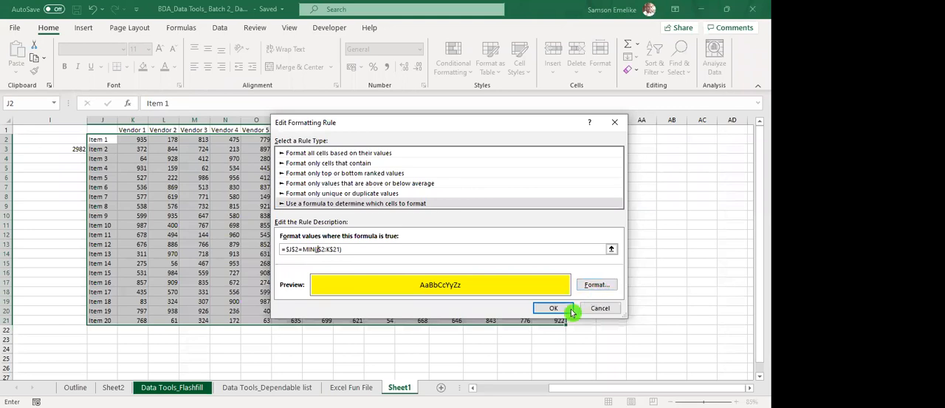
key(Return)
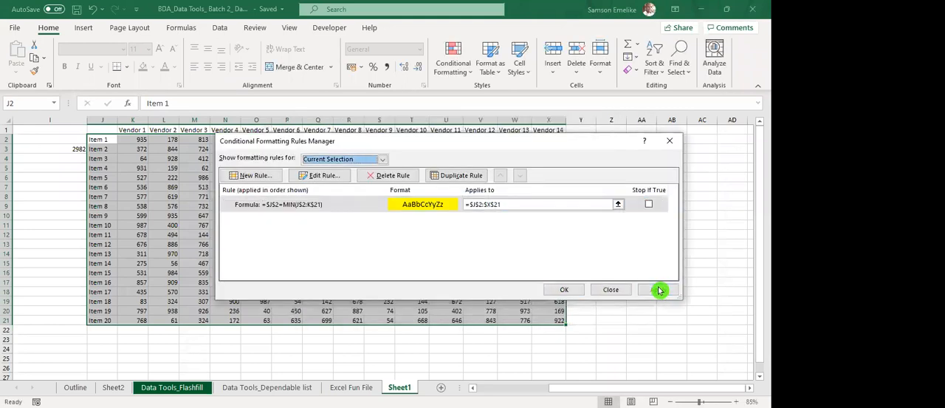
Make the compared J2 reference fully relative so the formula reads =J2=MIN(J$2:K$21), and apply the rule.
click(285, 206)
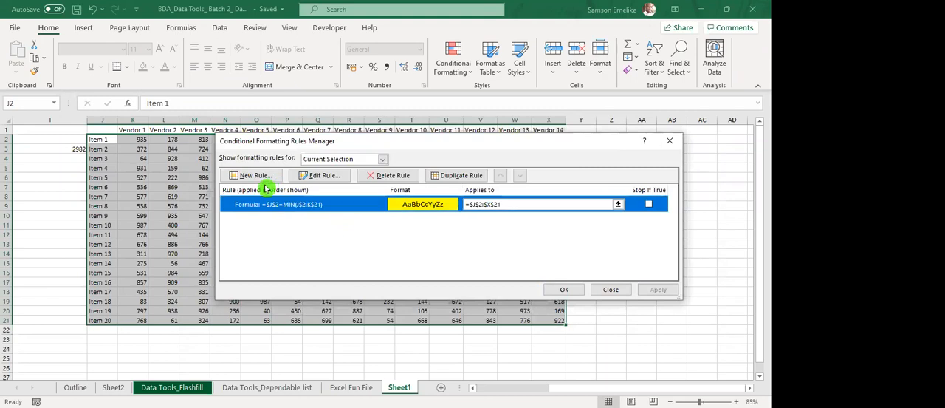
click(319, 176)
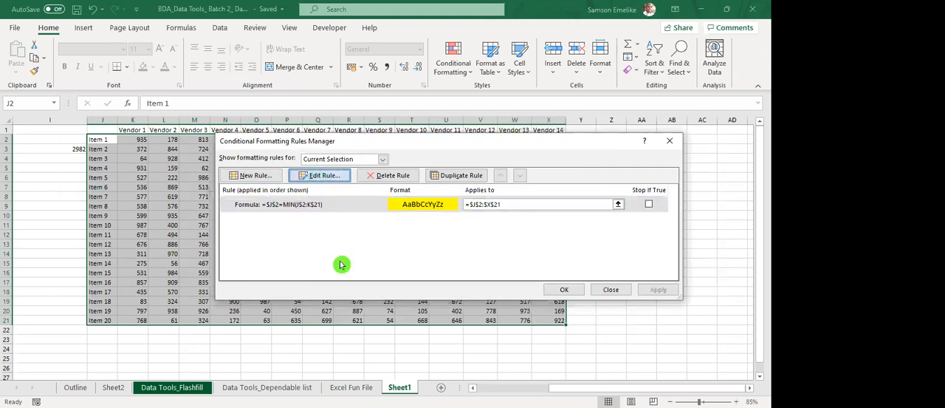
drag(299, 250, 285, 248)
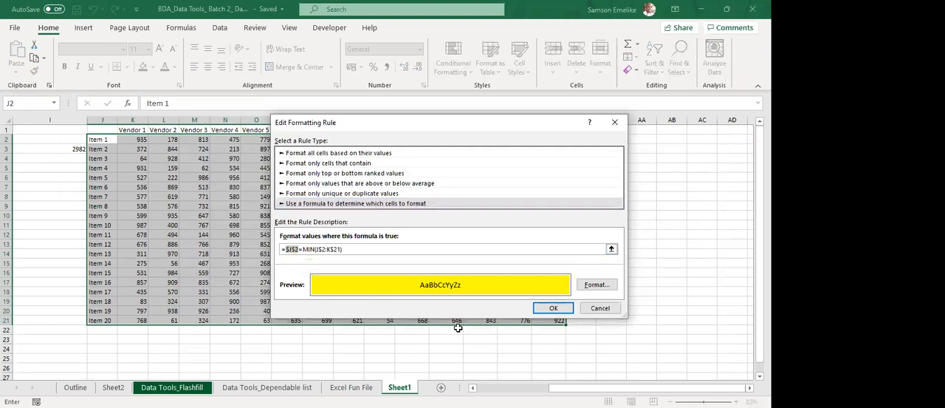
key(F4)
key(F4)
key(F4)
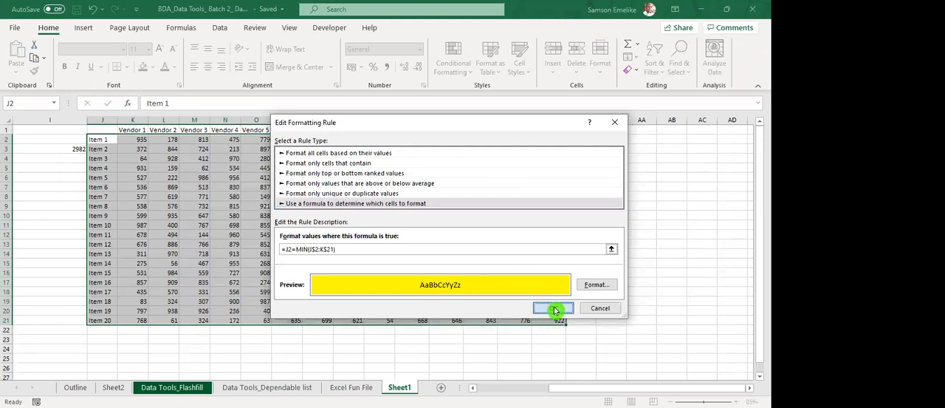
click(554, 313)
click(654, 291)
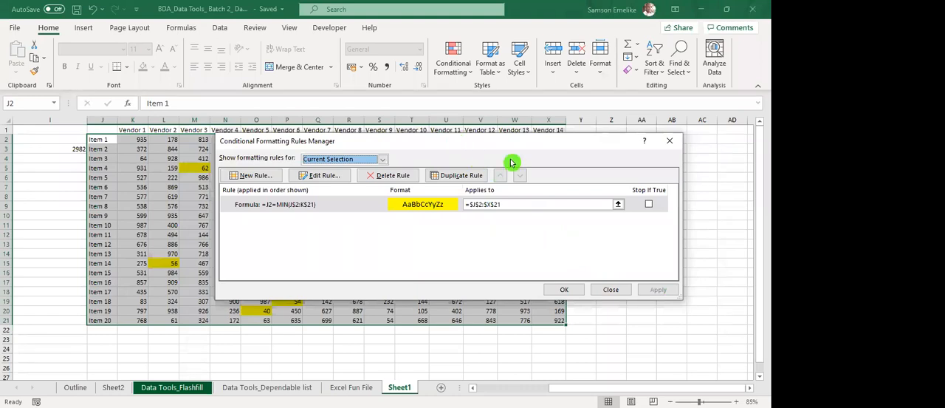
Inspect the formula and settings of the minimum rule applied to J2:X21.
drag(510, 142, 573, 150)
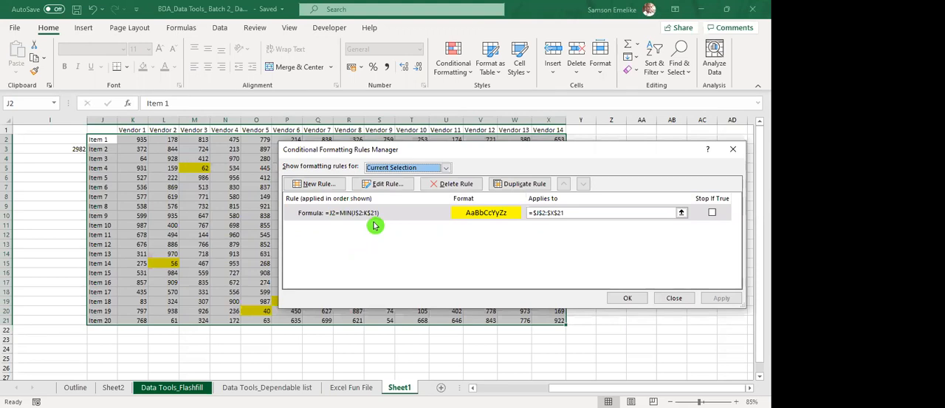
click(342, 213)
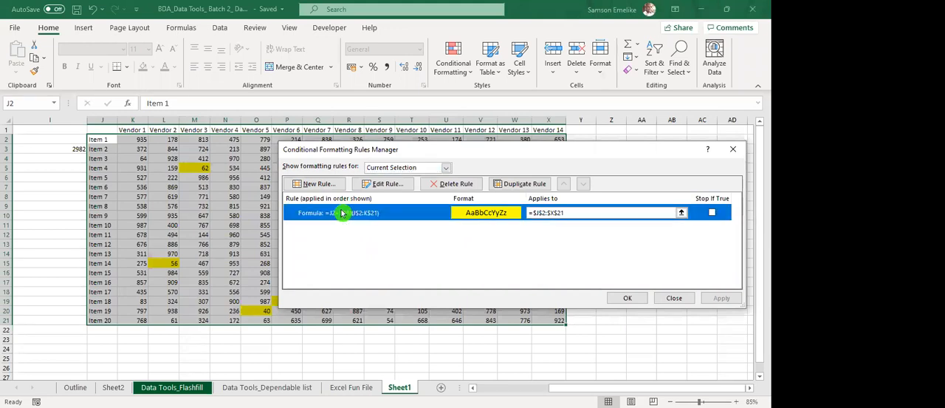
click(385, 186)
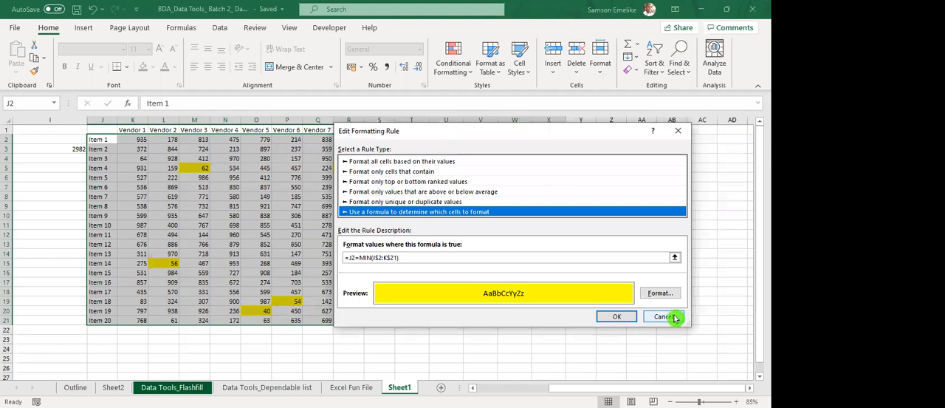
click(674, 318)
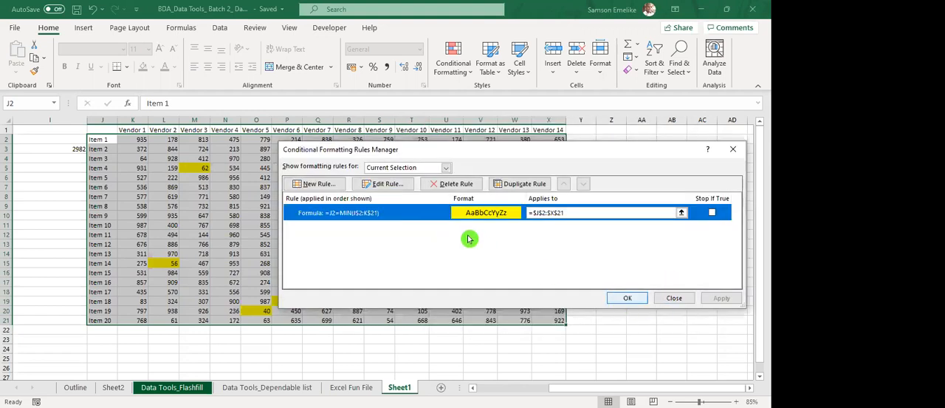
click(384, 187)
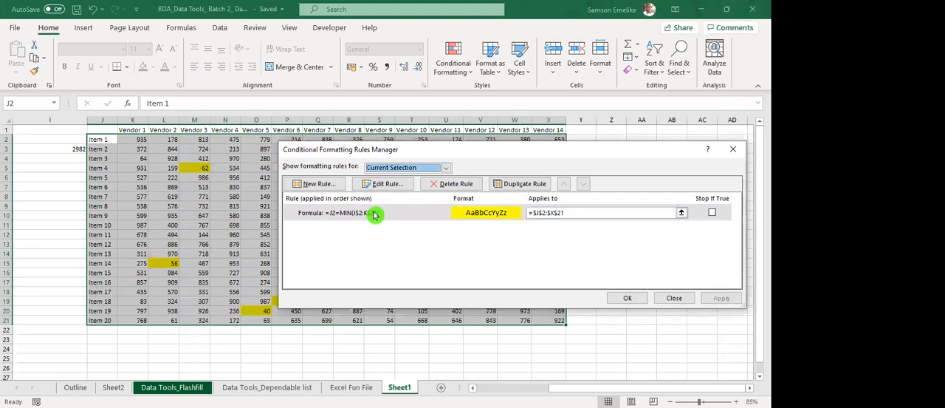
Delete the minimum rule from J2:X21, apply the deletion and close the rules manager.
click(373, 214)
click(452, 183)
click(720, 299)
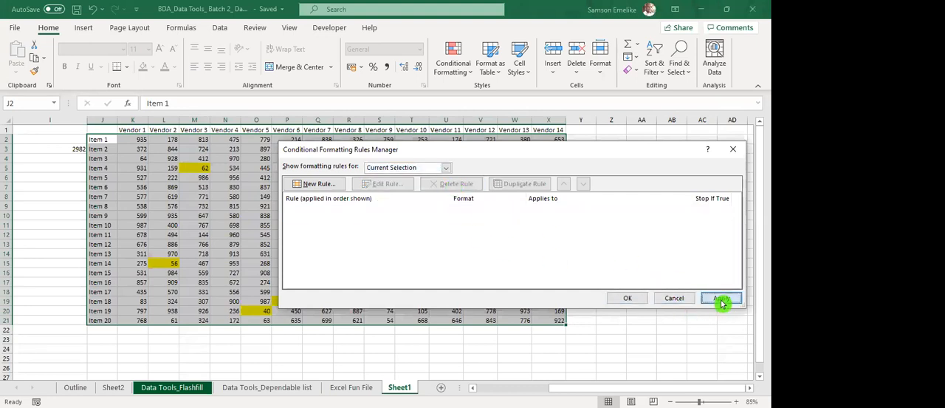
click(627, 297)
Create a conditional formatting rule for K2:X21 that uses a formula to determine which cells to format.
click(133, 138)
drag(132, 139, 317, 187)
drag(422, 206, 559, 320)
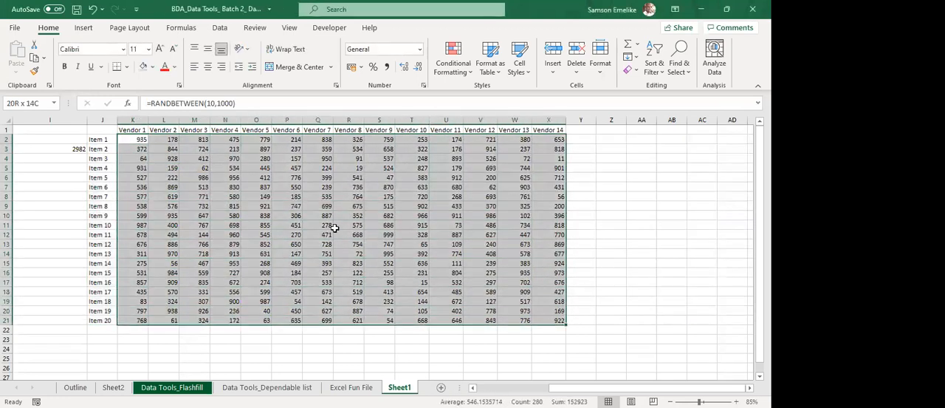
click(458, 71)
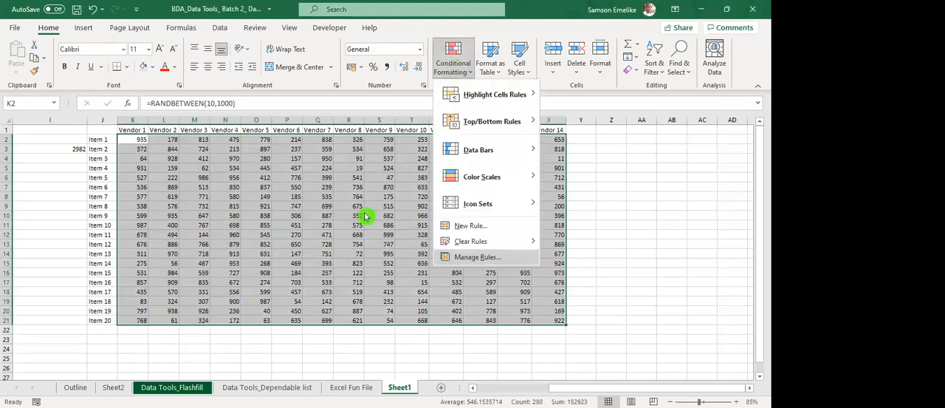
click(316, 187)
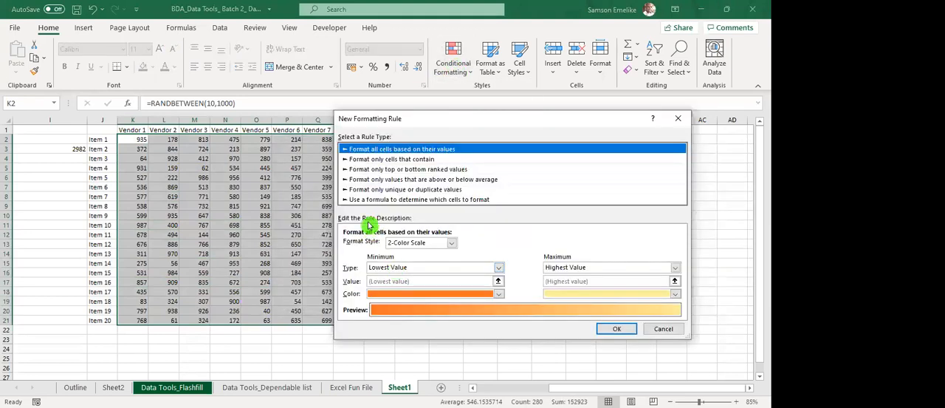
click(384, 199)
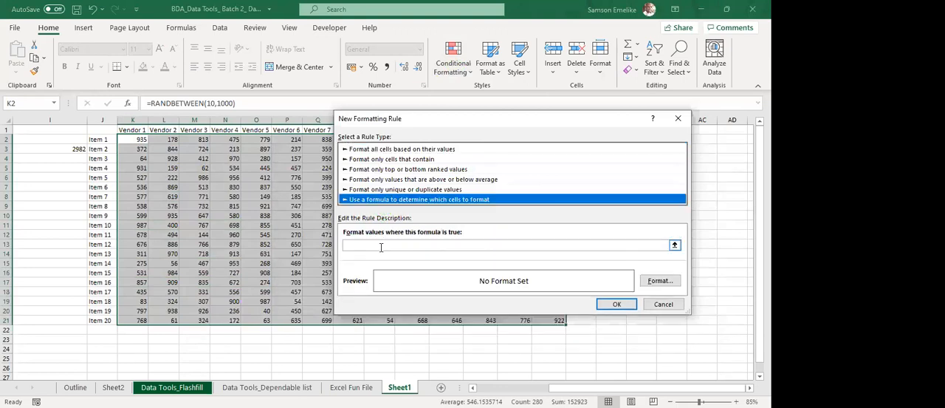
Enter the rule formula k2=min(K$2:X$21), keeping the columns relative and the rows absolute in the MIN range.
click(381, 246)
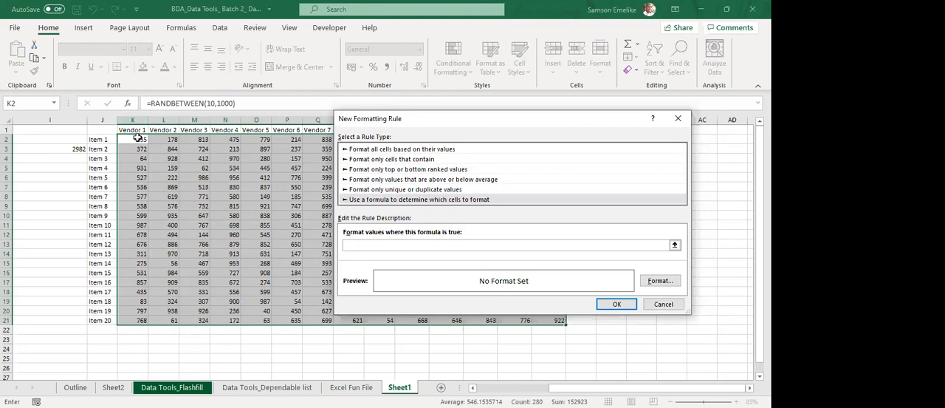
text(k2=min()
click(130, 138)
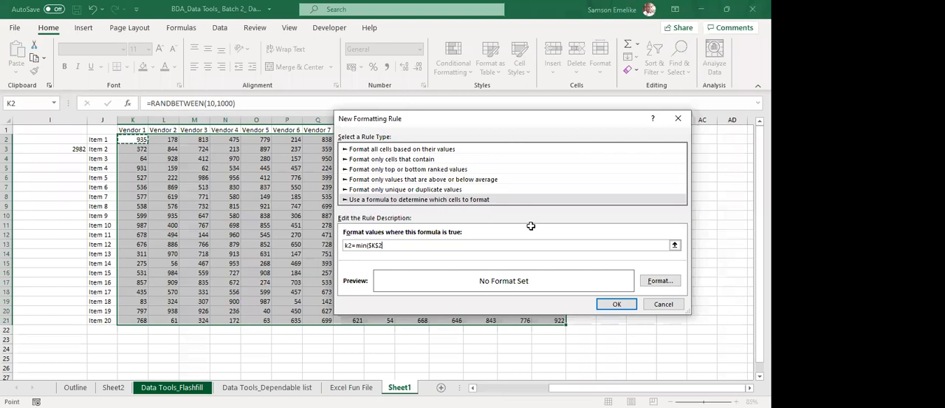
shift+click(551, 319)
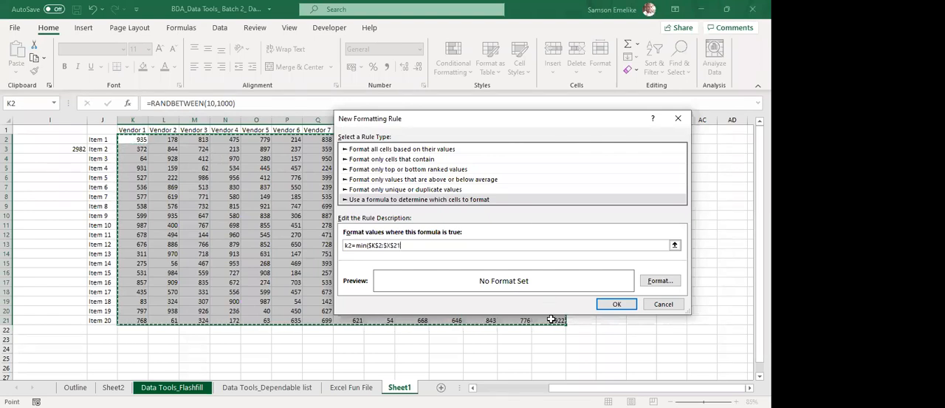
text())
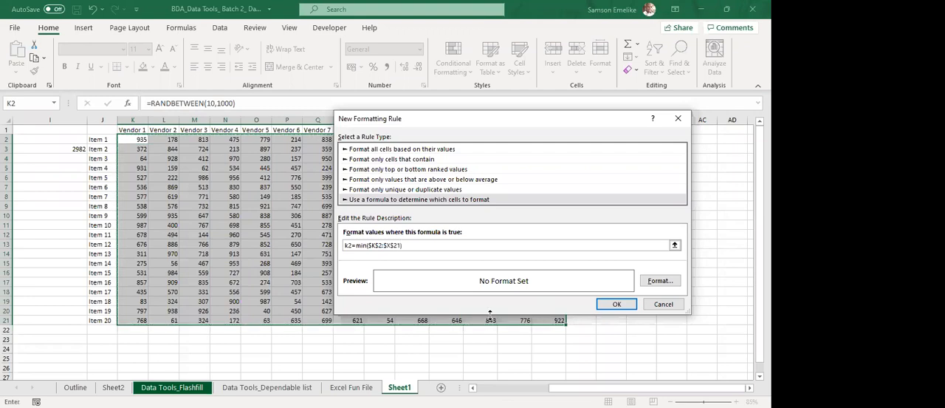
drag(400, 246, 368, 246)
key(F4)
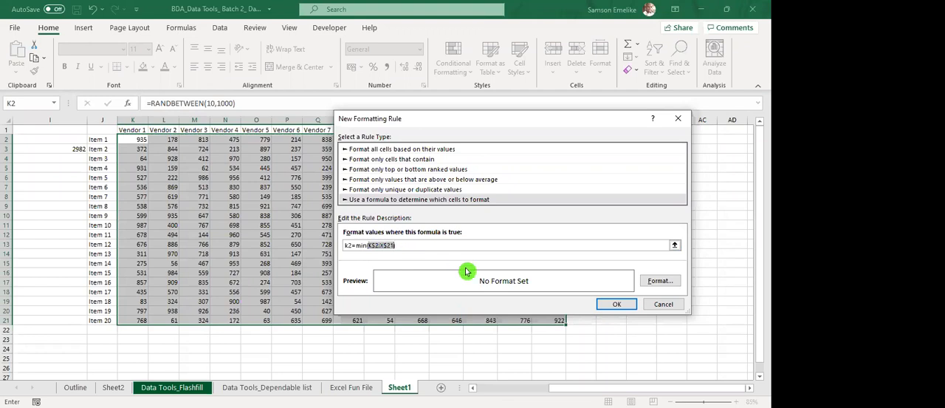
Give the minimum rule for K2:X21 a yellow fill and confirm the new rule.
click(661, 280)
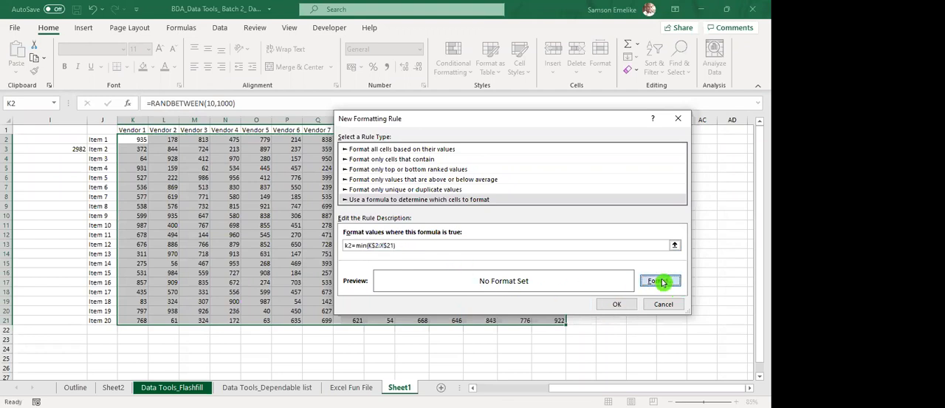
click(422, 198)
click(413, 198)
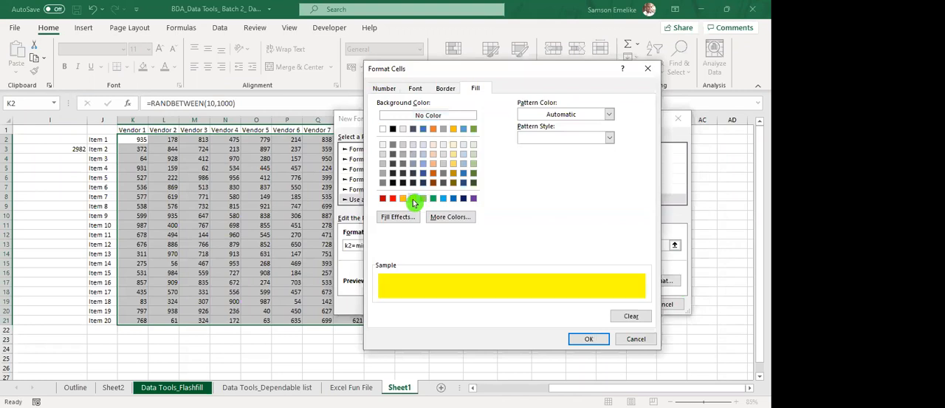
click(589, 337)
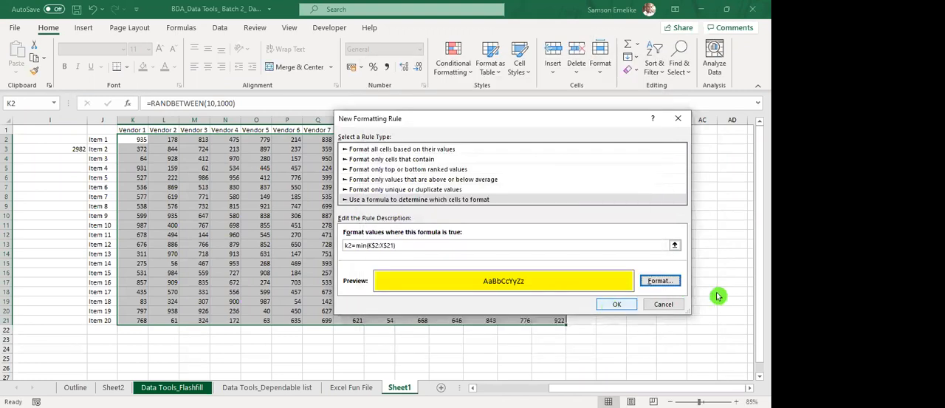
key(Return)
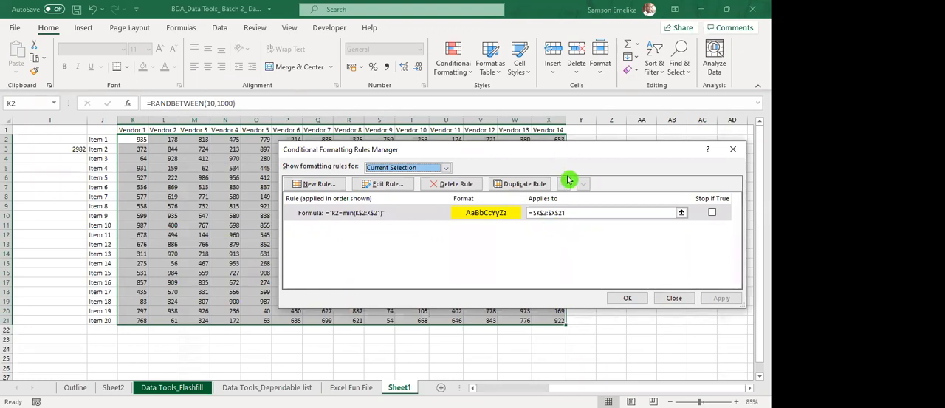
Delete the minimum rule from K2:X21, apply the deletion and close the rules manager.
drag(567, 153, 504, 140)
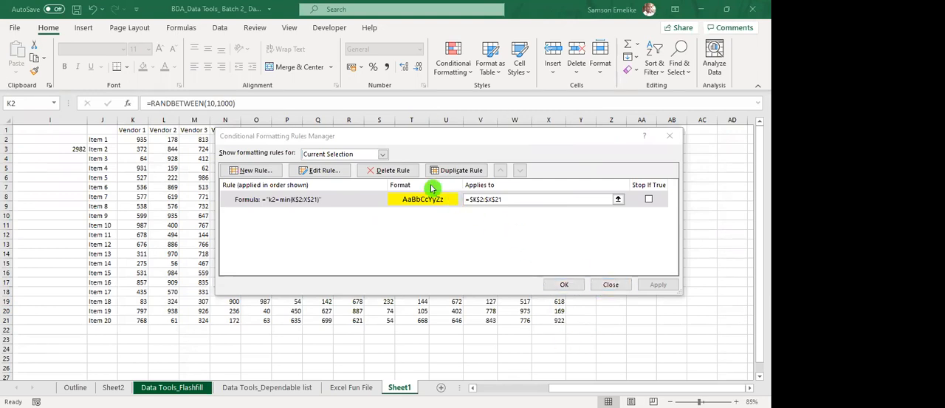
click(392, 175)
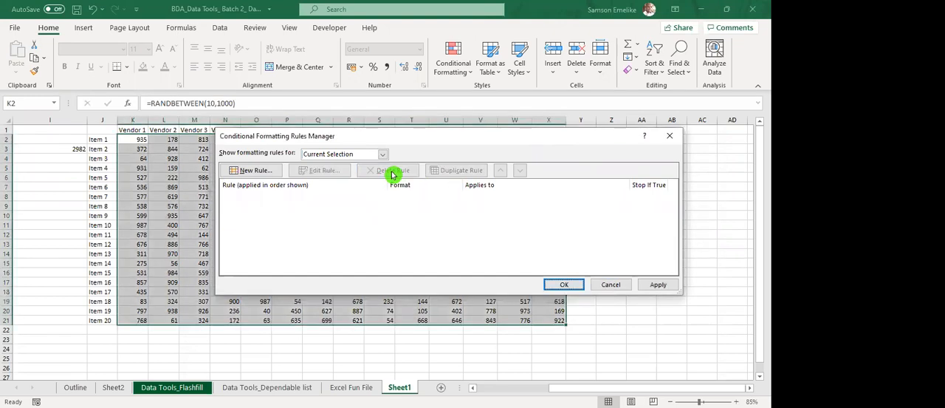
click(654, 284)
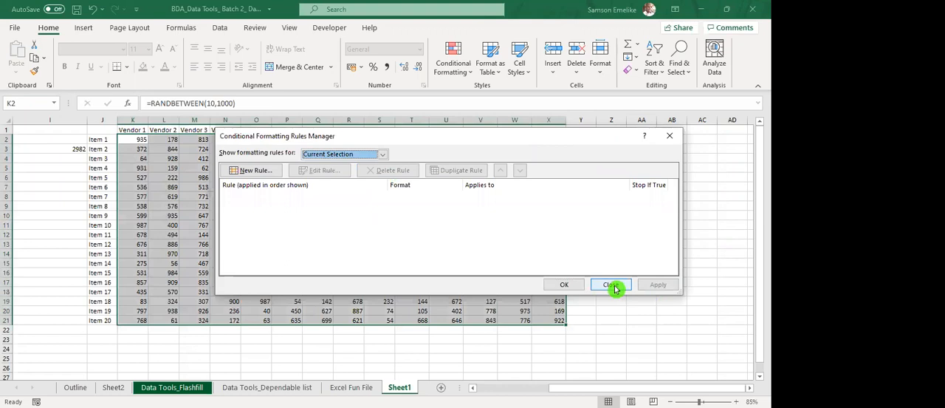
click(615, 287)
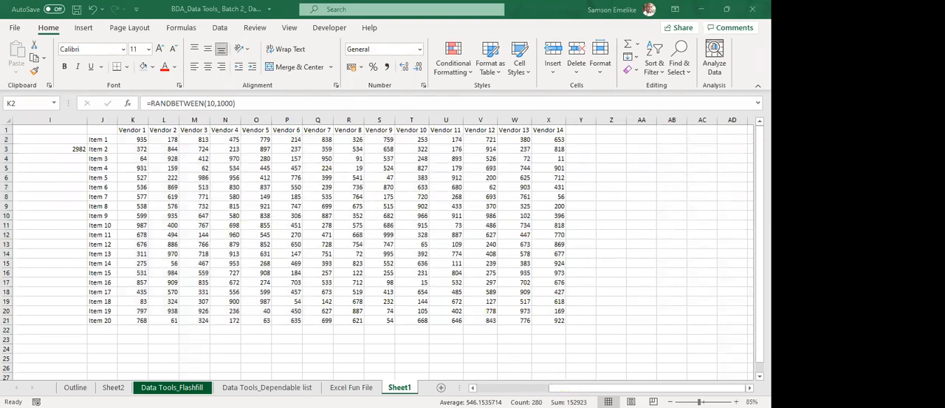
Switch to the Excel Fun File sheet and examine its State, LGA, population, target, testing and treatment columns.
scroll(148, 257, left, 5)
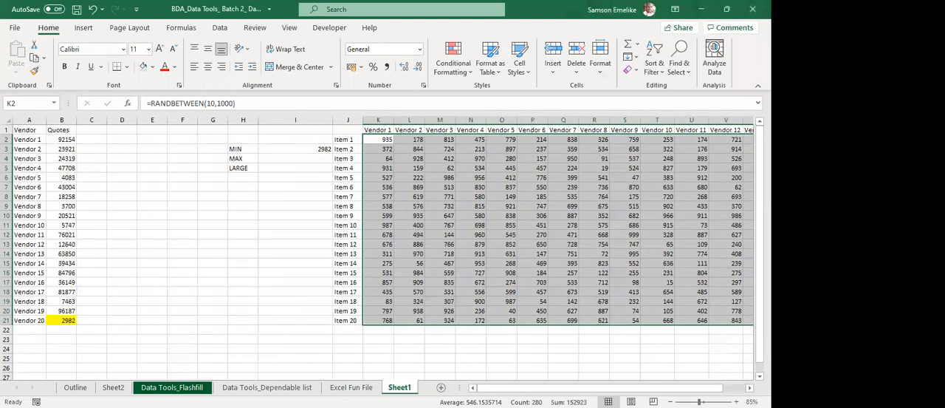
click(351, 387)
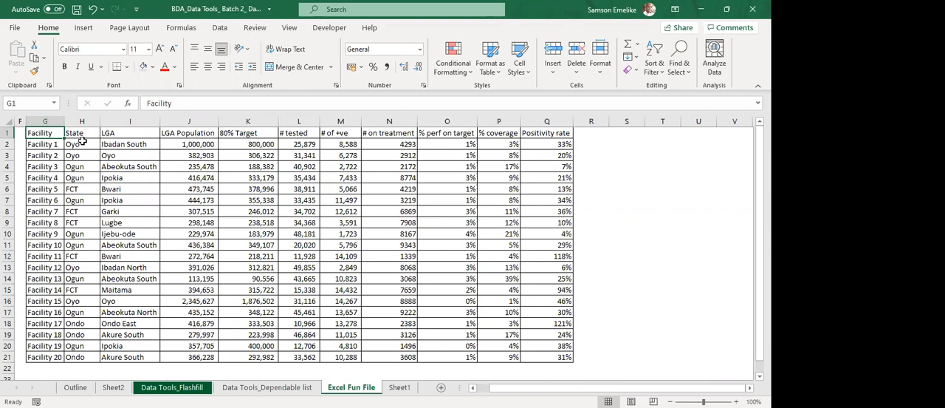
click(133, 146)
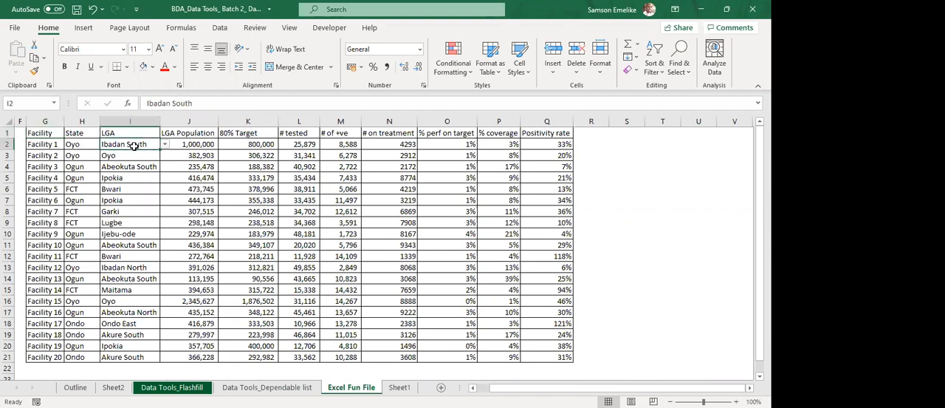
click(78, 145)
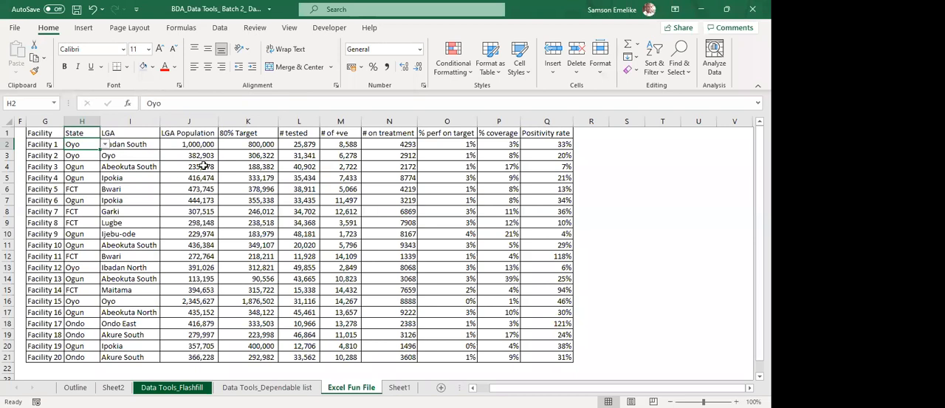
click(184, 120)
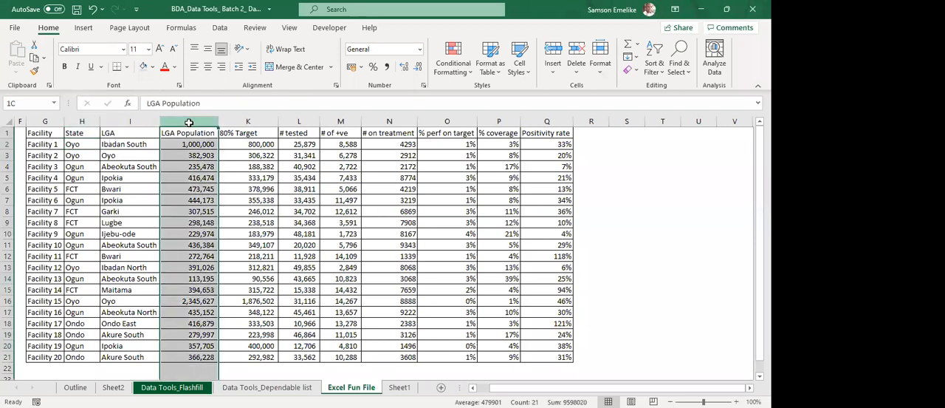
drag(212, 129, 341, 121)
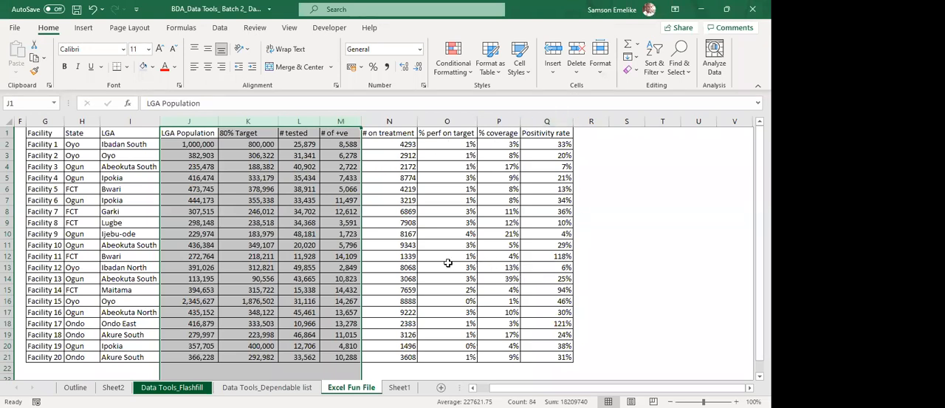
click(387, 143)
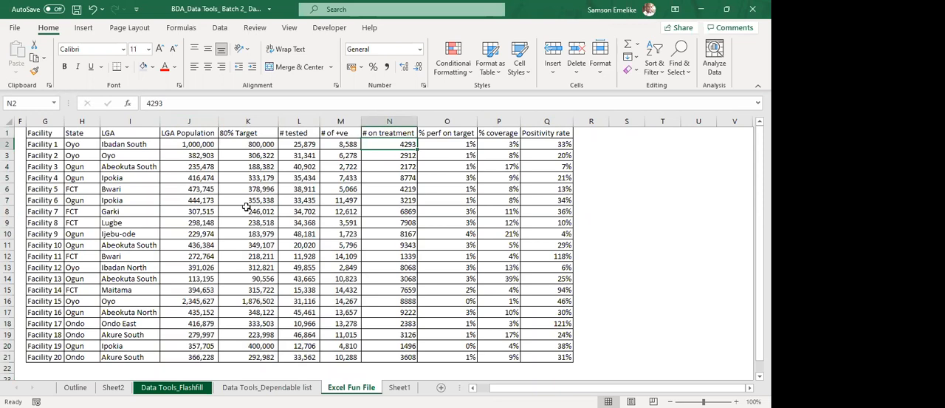
click(456, 66)
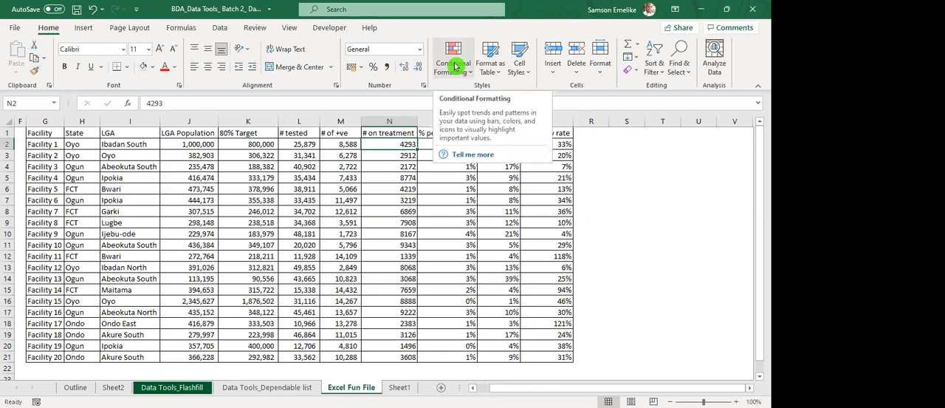
click(409, 224)
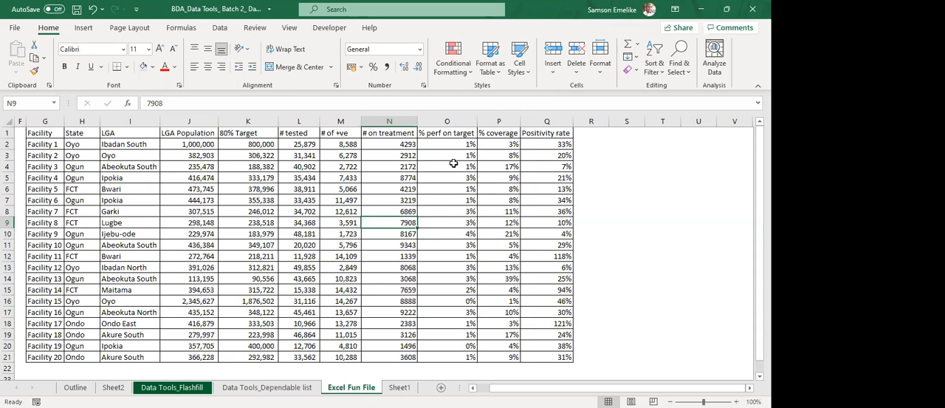
Set up a Greater Than highlight rule for the Positivity rate values Q2:Q21 with threshold 62% and Light Red Fill with Dark Red Text.
drag(546, 145, 559, 352)
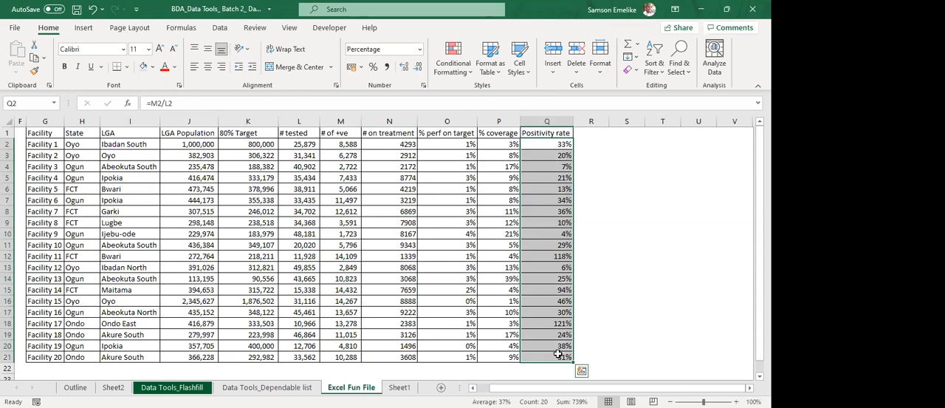
click(453, 59)
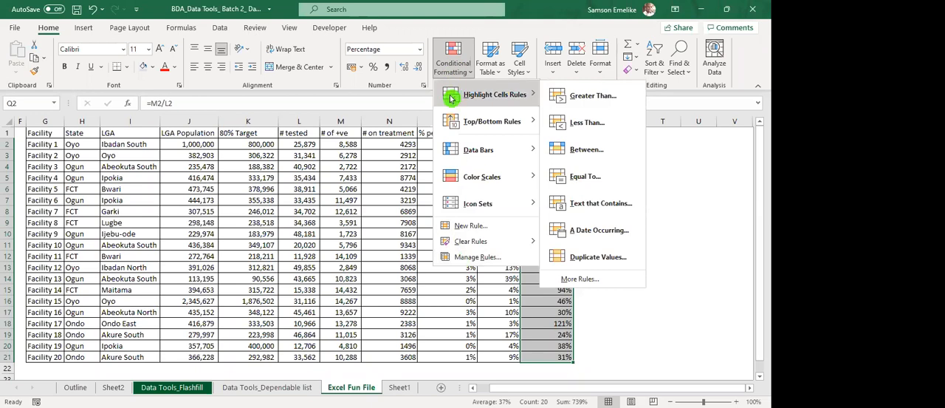
click(599, 97)
drag(467, 186, 255, 153)
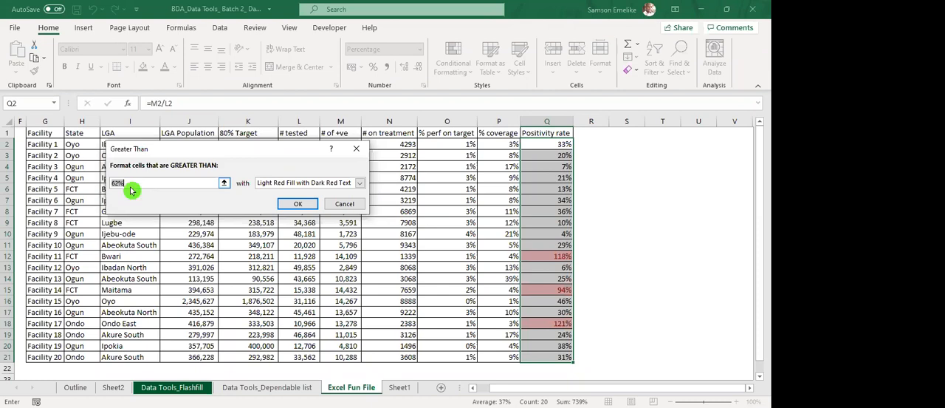
text(62)
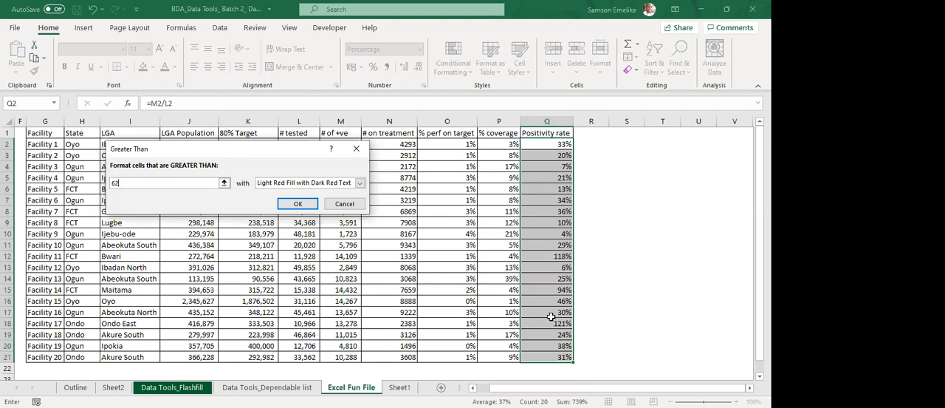
click(150, 192)
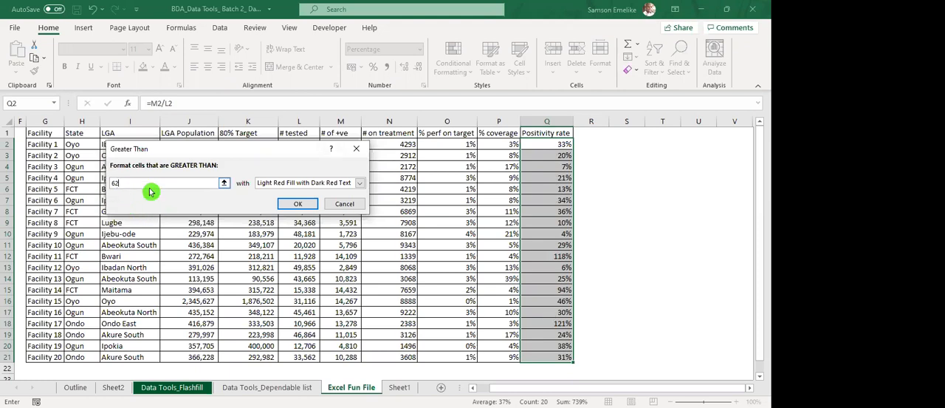
text(%)
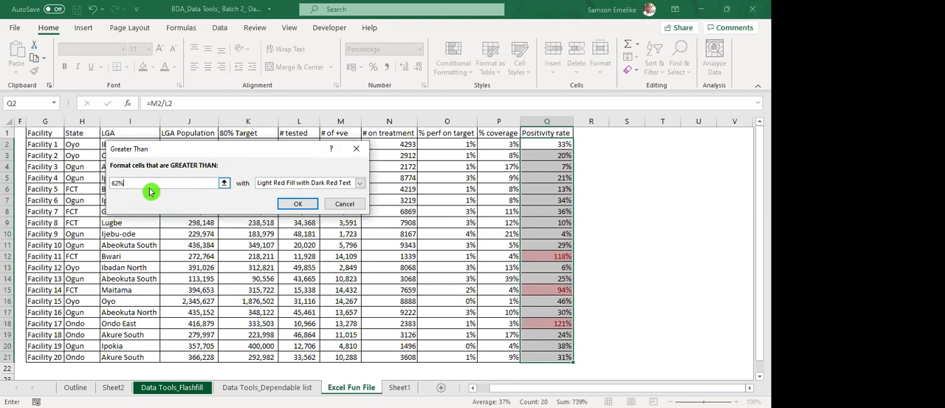
Replace the Greater Than threshold with .62 and apply the highlight rule to the Positivity rate values.
key(BackSpace)
key(BackSpace)
key(BackSpace)
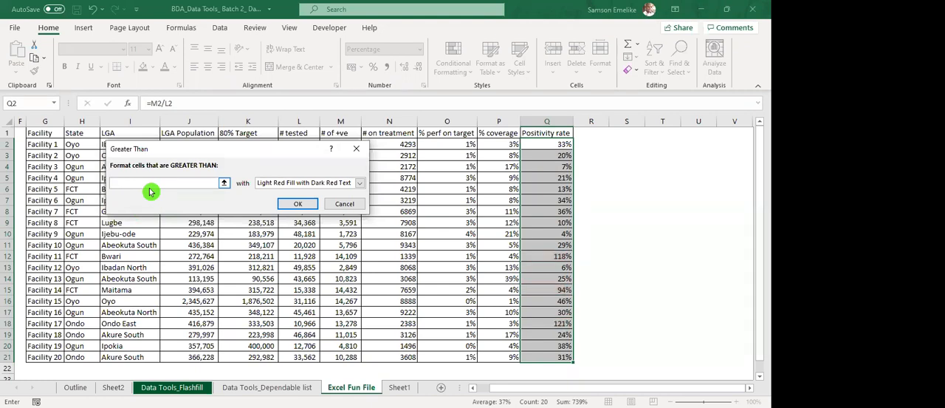
text(.62)
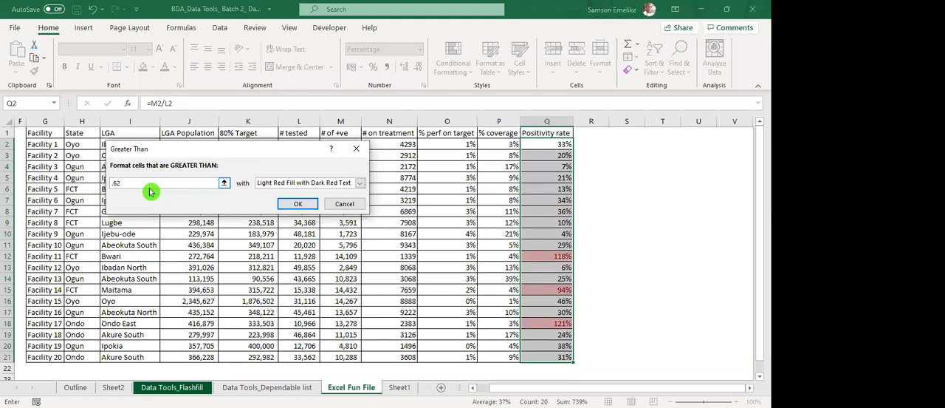
click(304, 204)
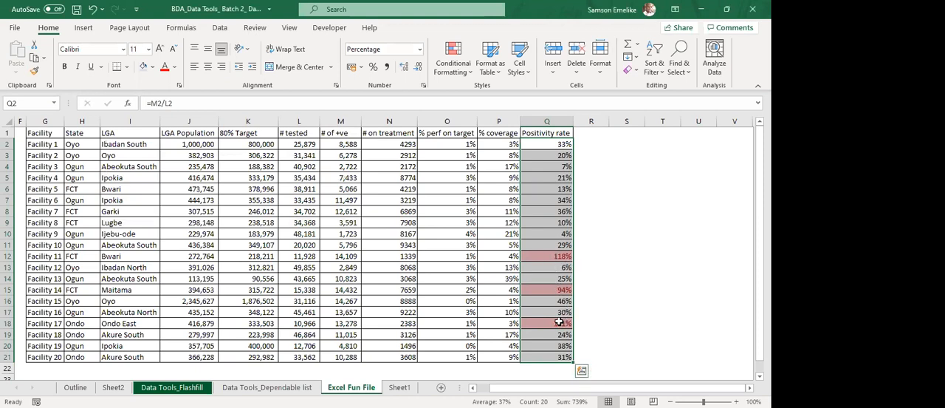
Clear the conditional formatting rules from the selected Positivity rate cells Q2:Q21.
click(453, 61)
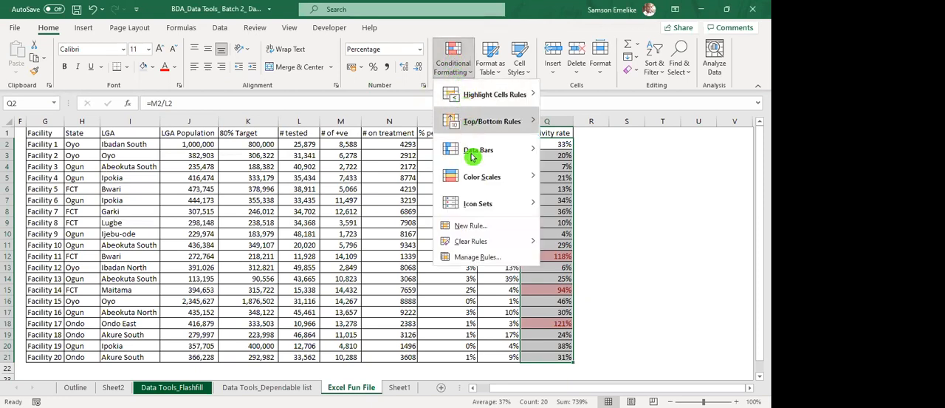
mouse_move(488, 241)
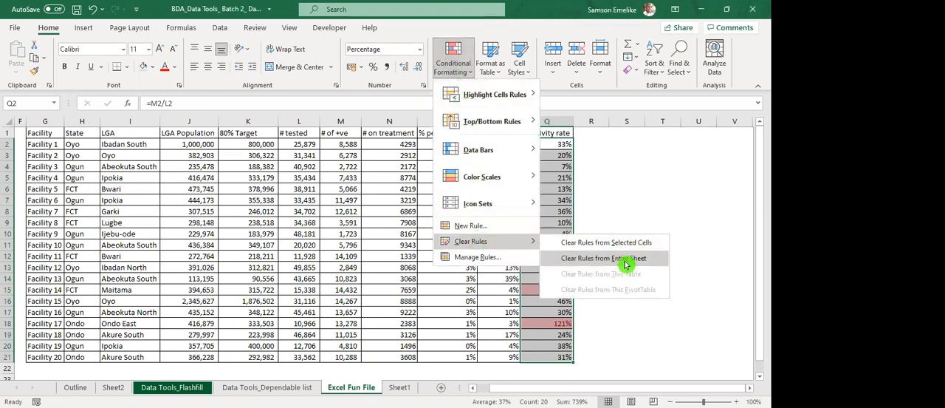
click(642, 244)
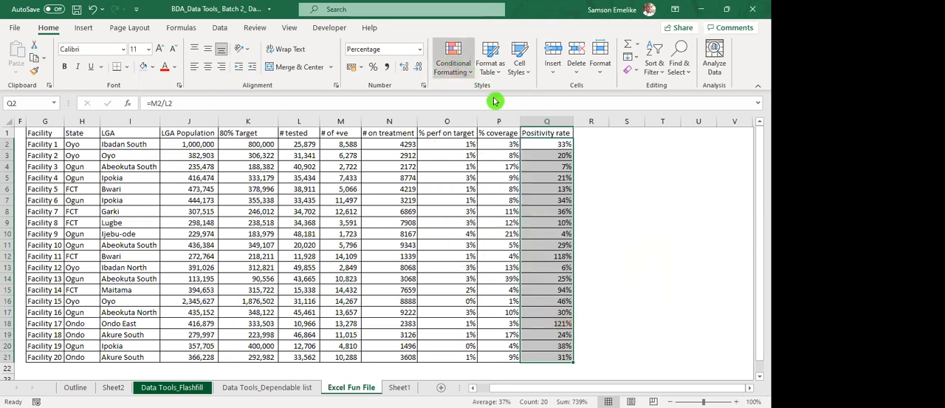
mouse_move(496, 101)
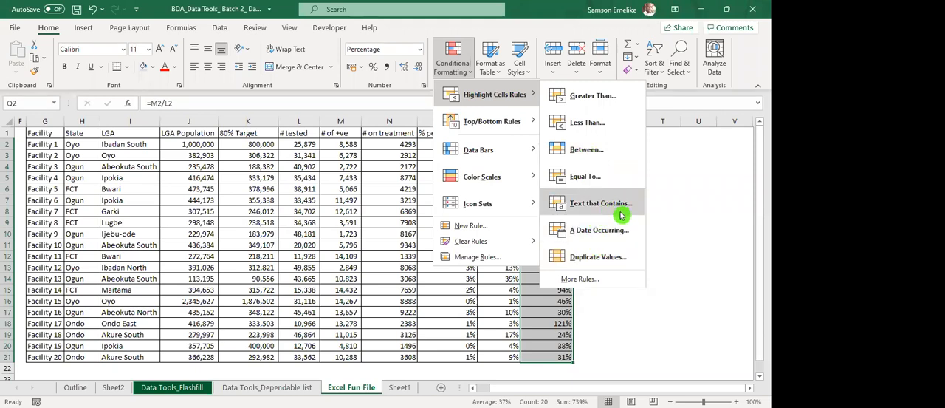
click(114, 159)
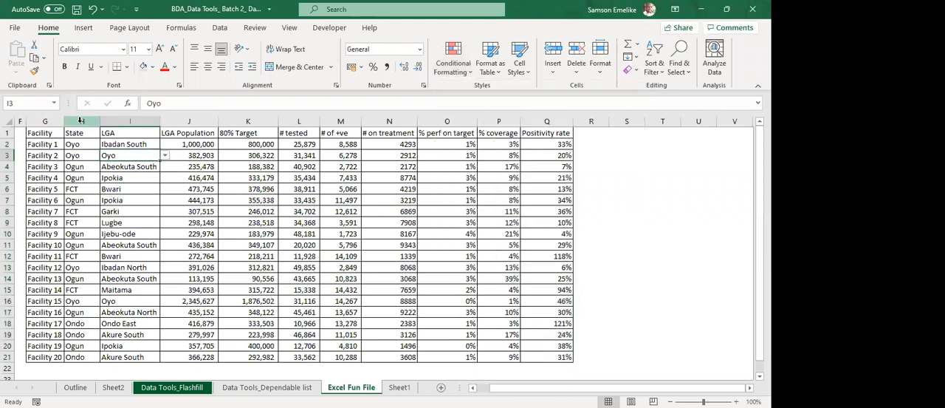
Set up a Text That Contains highlight rule for the State values H2:H21 with the text fct and Light Red Fill with Dark Red Text.
click(80, 120)
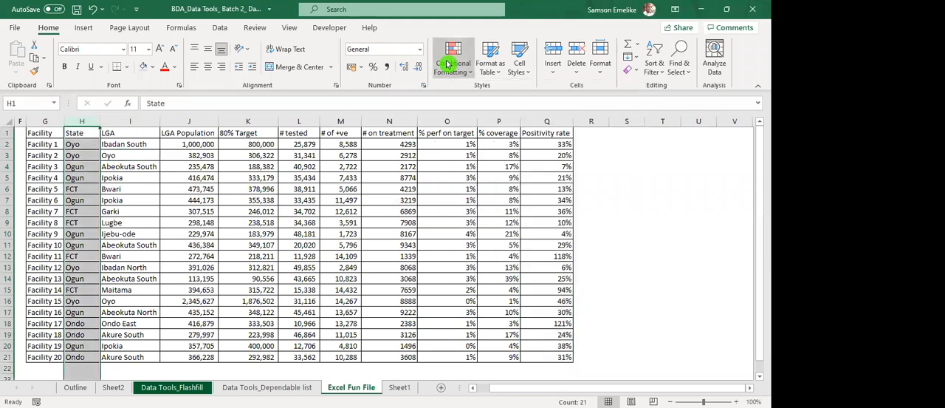
drag(74, 144, 86, 356)
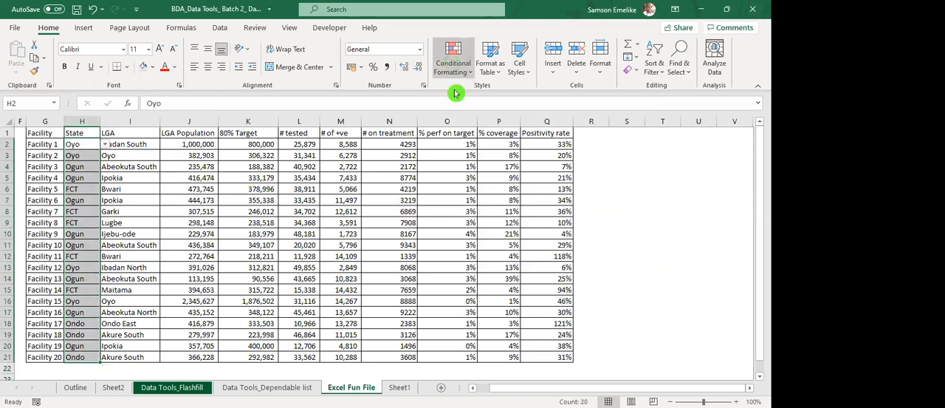
mouse_move(536, 94)
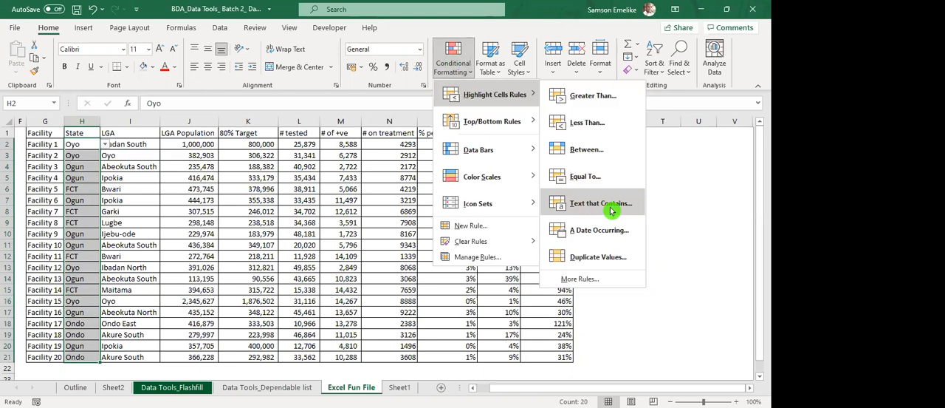
click(610, 210)
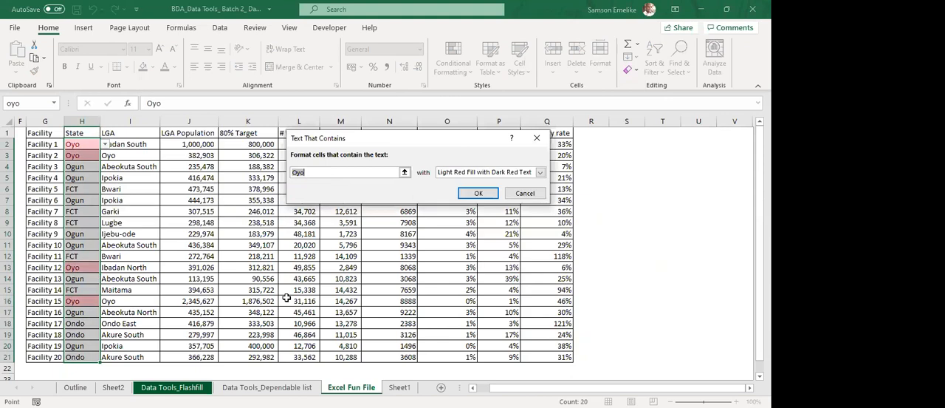
text(fct)
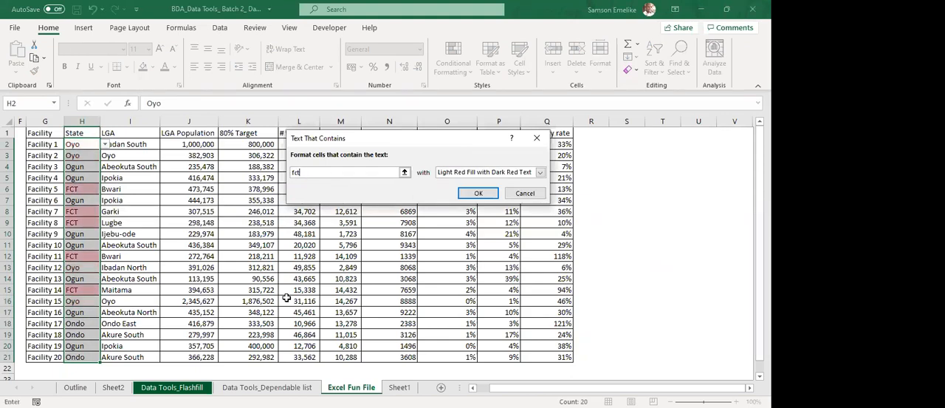
Replace the text criterion of the State column's highlight rule with ogun.
key(BackSpace)
key(BackSpace)
key(BackSpace)
text(ogun)
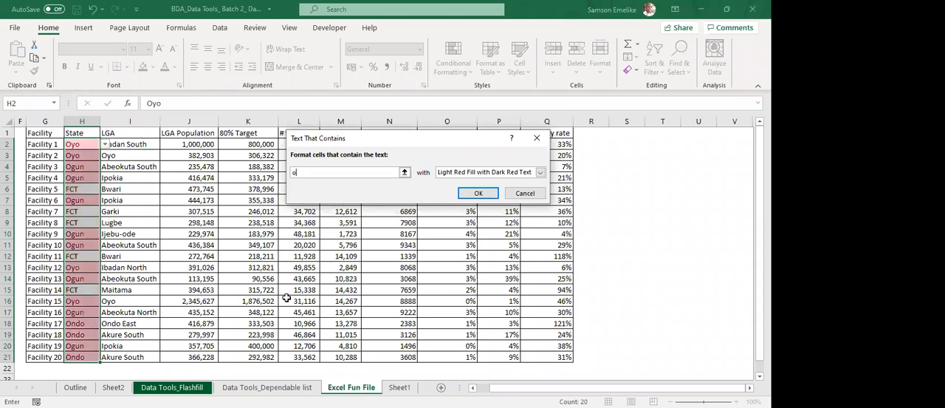
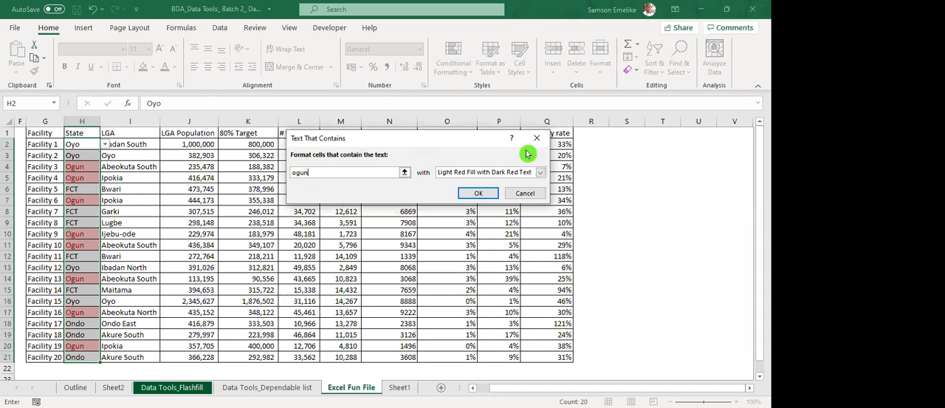
Discard the State column's Text That Contains rule without applying it.
click(538, 194)
click(629, 140)
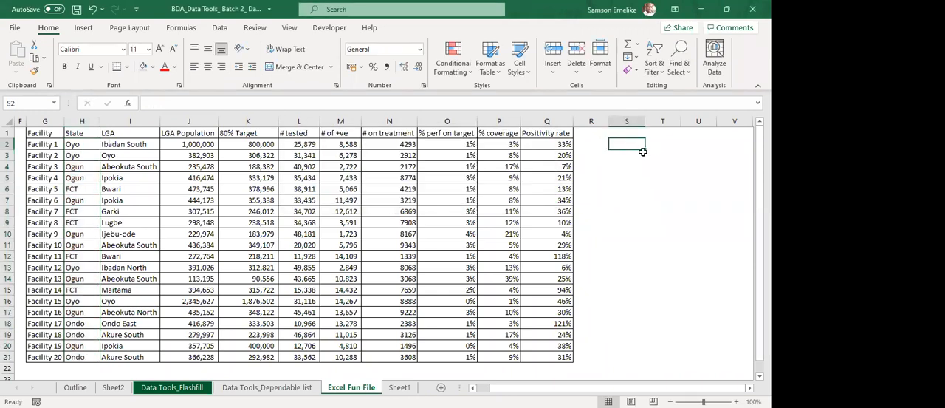
drag(644, 150, 674, 151)
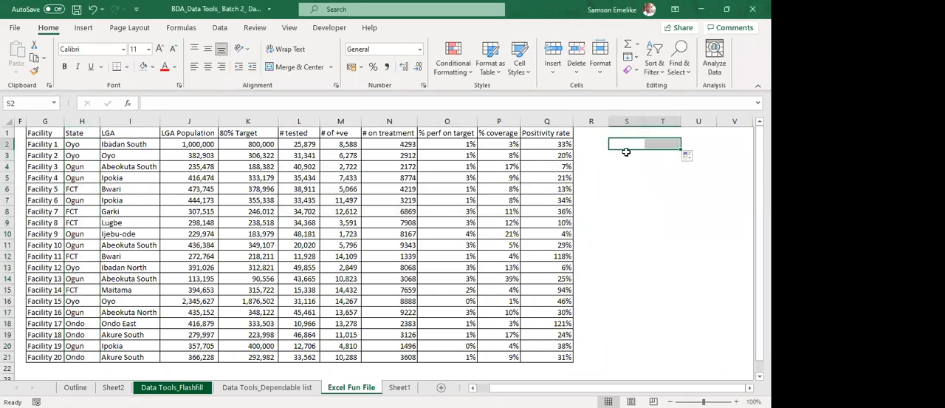
click(629, 145)
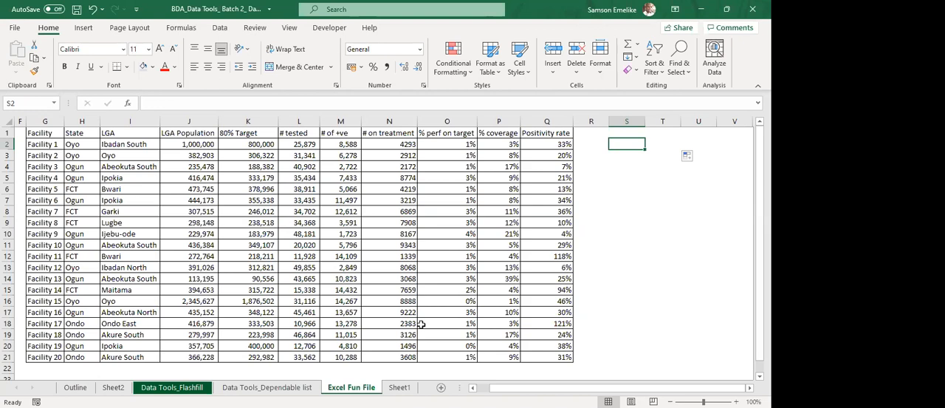
click(154, 200)
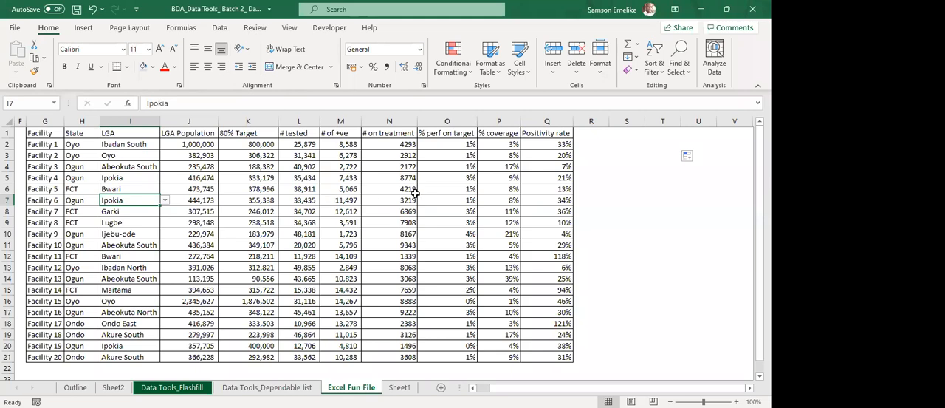
Select the Positivity rate values Q2:Q21 and examine the Duplicate Values rule's Duplicate and Unique choices without applying the rule.
drag(544, 144, 557, 356)
click(456, 68)
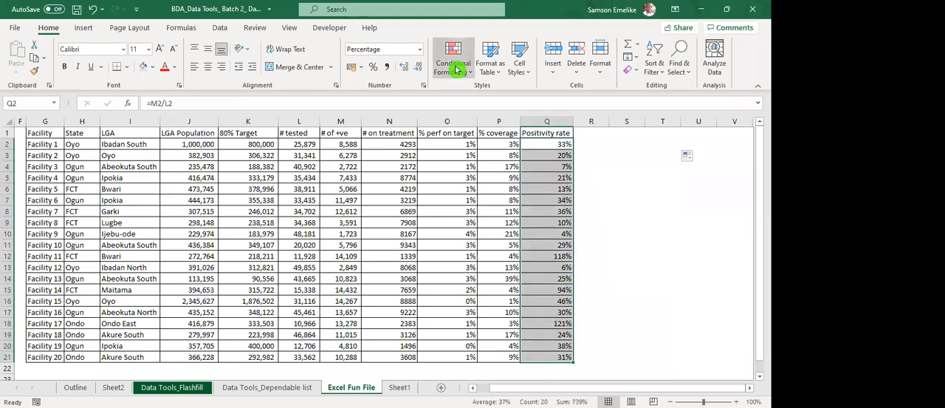
mouse_move(506, 98)
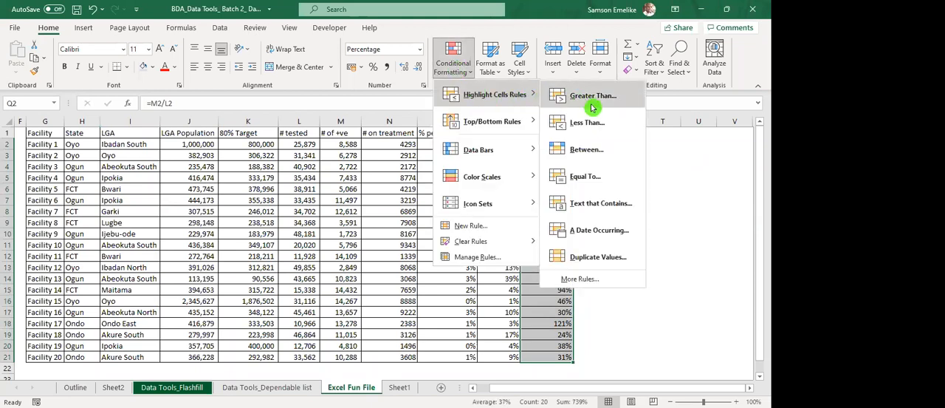
click(613, 258)
click(358, 160)
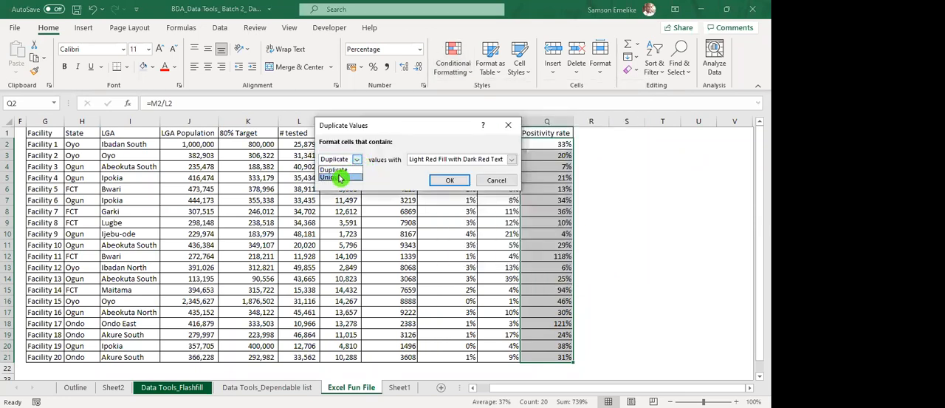
click(494, 188)
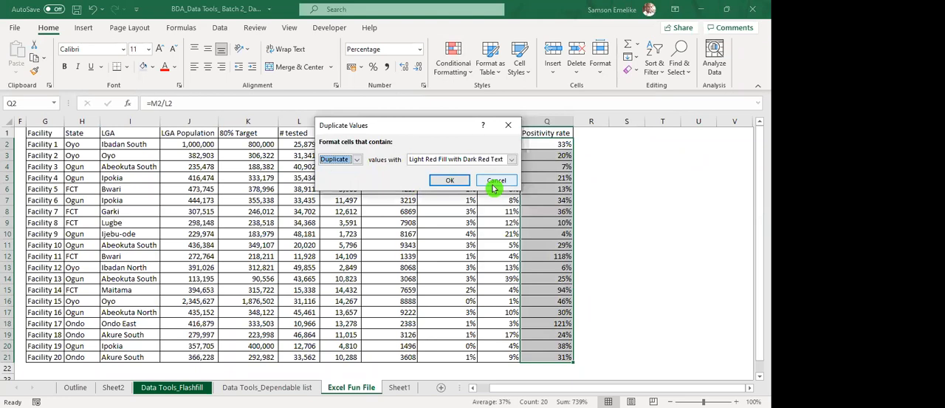
click(495, 187)
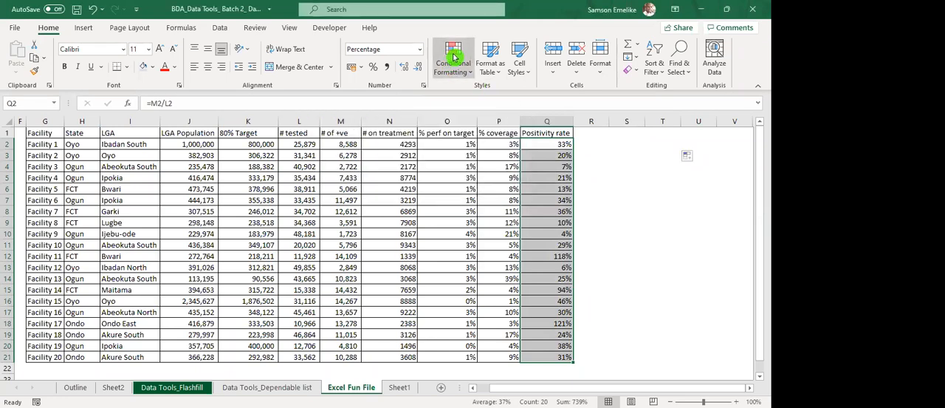
Try a Top 10 Items rule for the top 5 Positivity rate values with Light Red Fill with Dark Red Text.
click(454, 58)
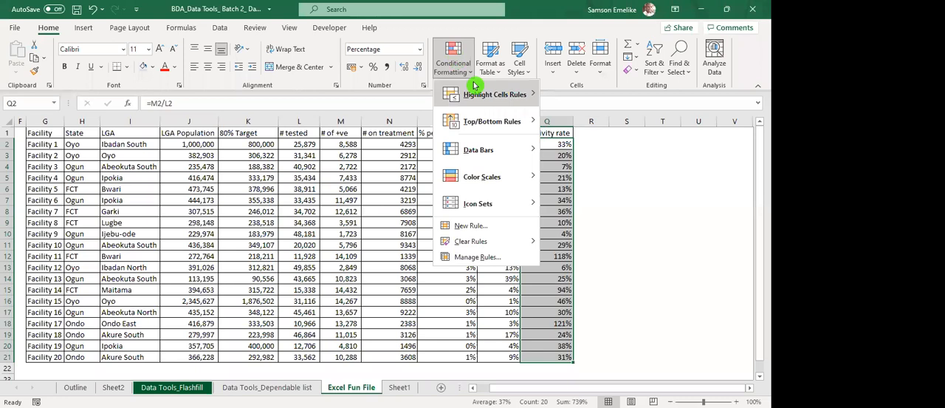
mouse_move(475, 90)
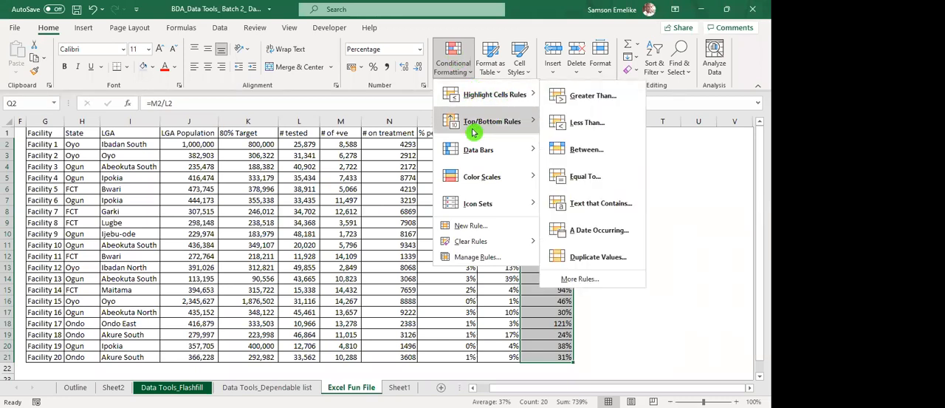
mouse_move(473, 130)
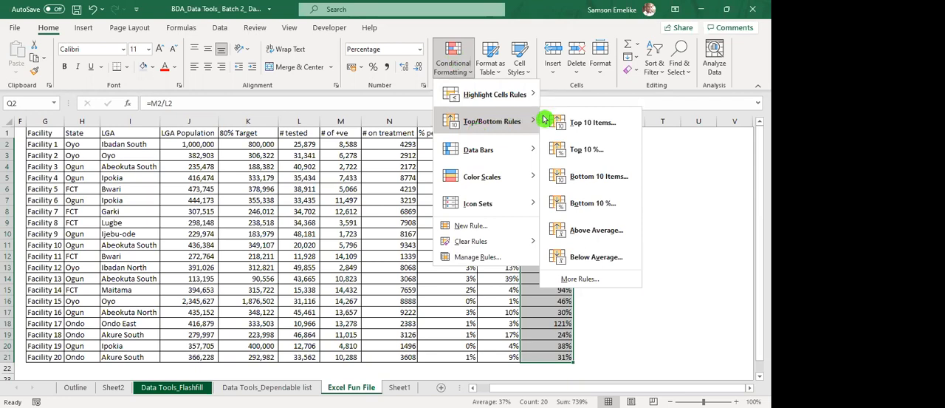
click(360, 164)
click(361, 164)
click(360, 164)
click(360, 164)
click(360, 165)
click(360, 165)
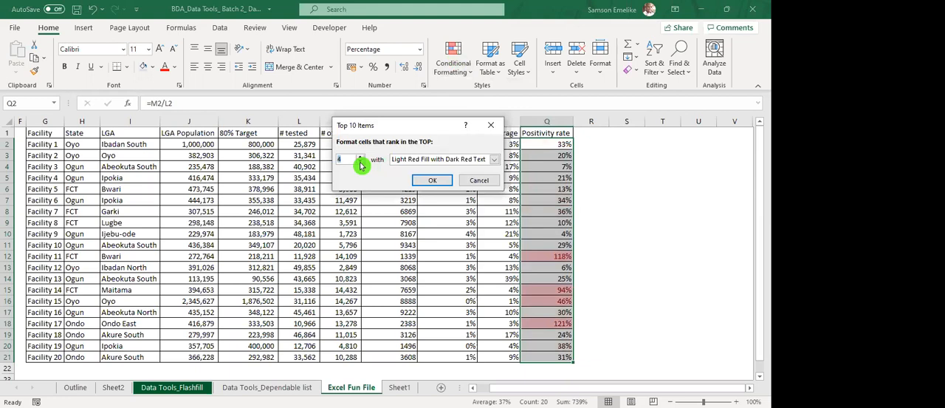
click(360, 160)
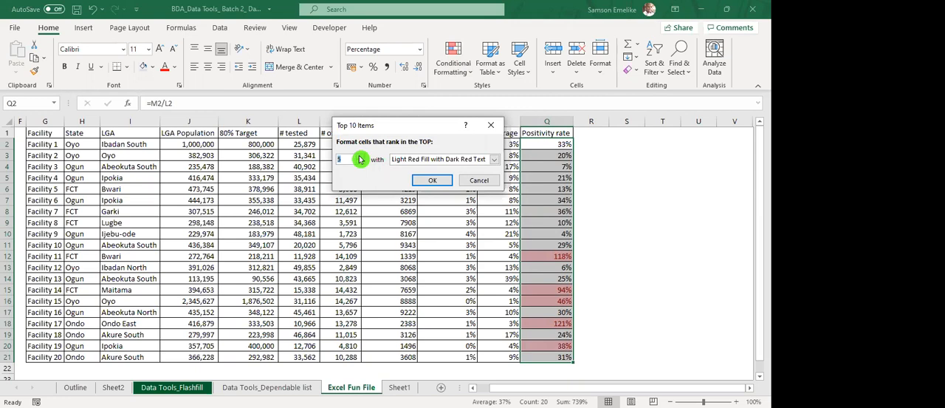
click(432, 179)
Preview the gradient data bars and apply the 4 Ratings icon set to the Positivity rate values.
click(448, 66)
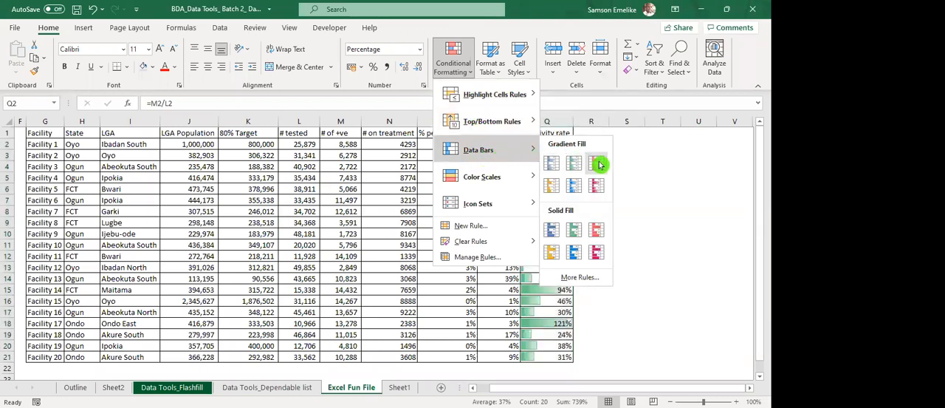
key(Escape)
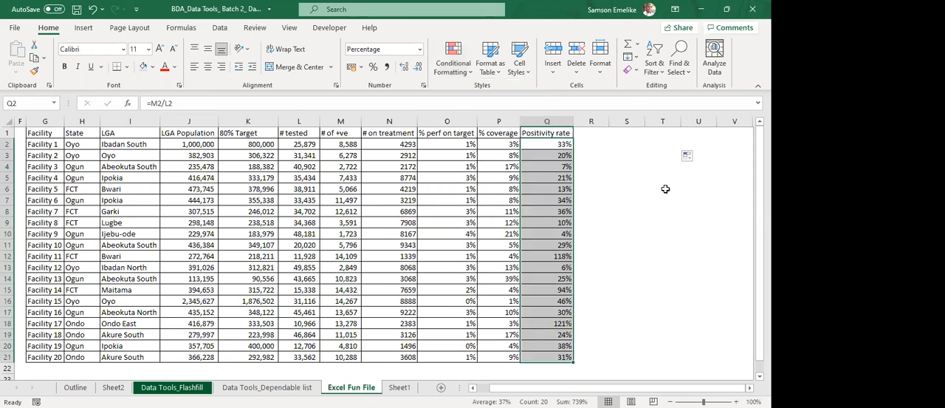
scroll(666, 188, right, 2)
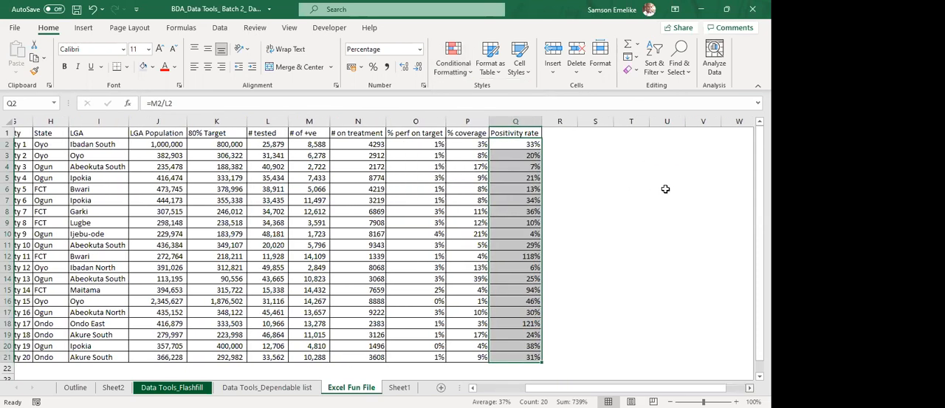
scroll(481, 193, right, 5)
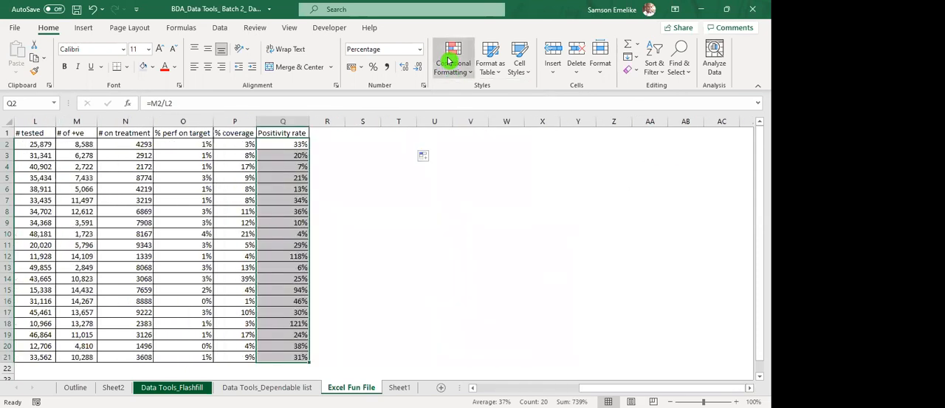
click(451, 60)
mouse_move(524, 148)
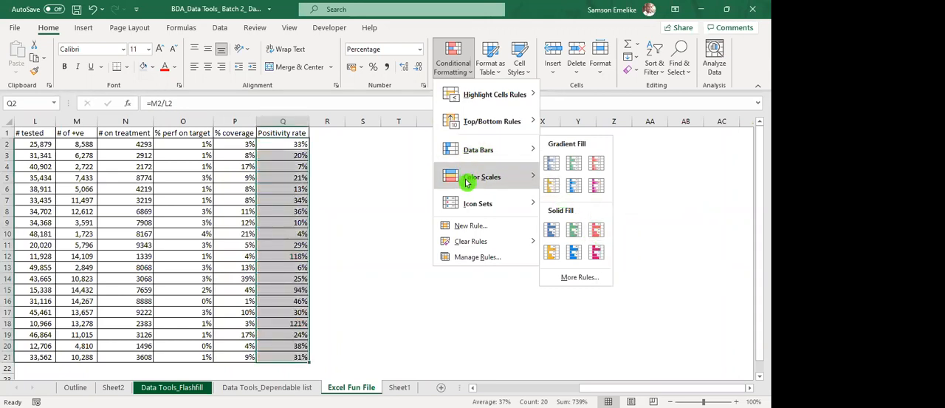
mouse_move(466, 179)
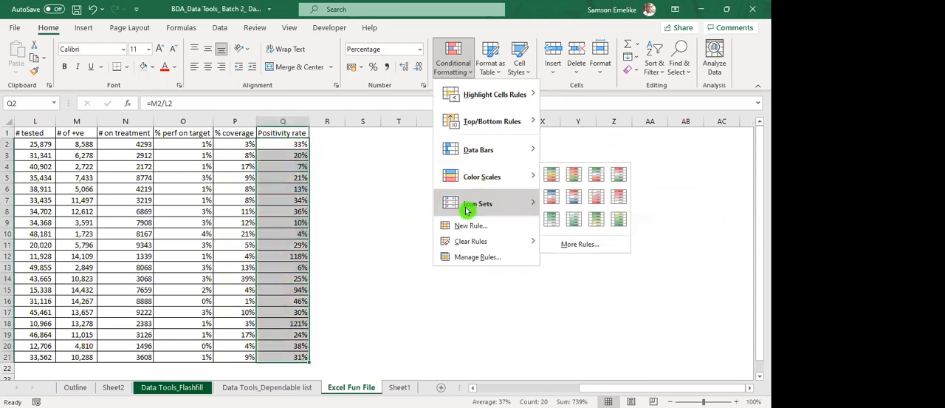
mouse_move(467, 211)
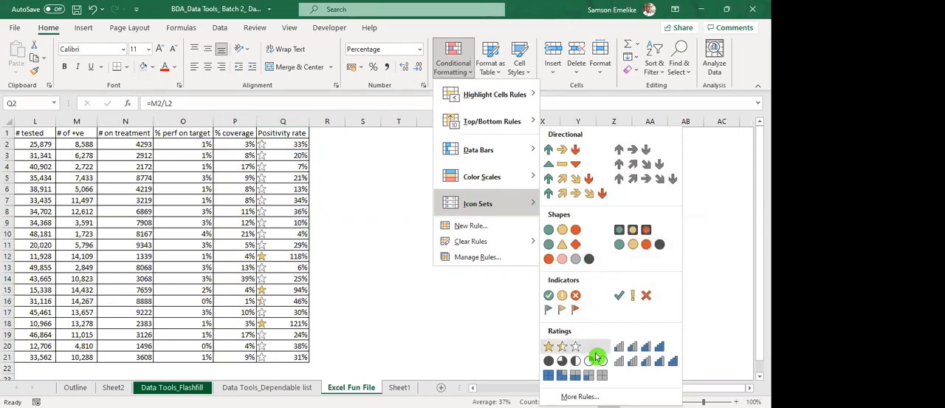
click(662, 347)
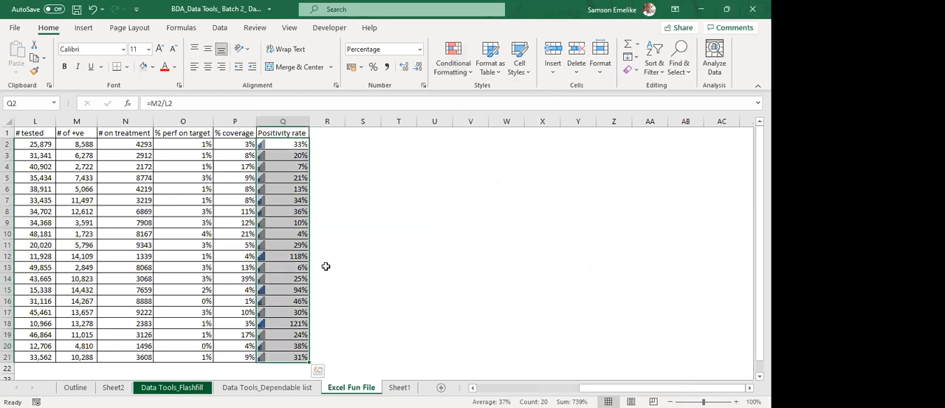
Examine the rating icons in the Positivity rate column up close.
click(276, 258)
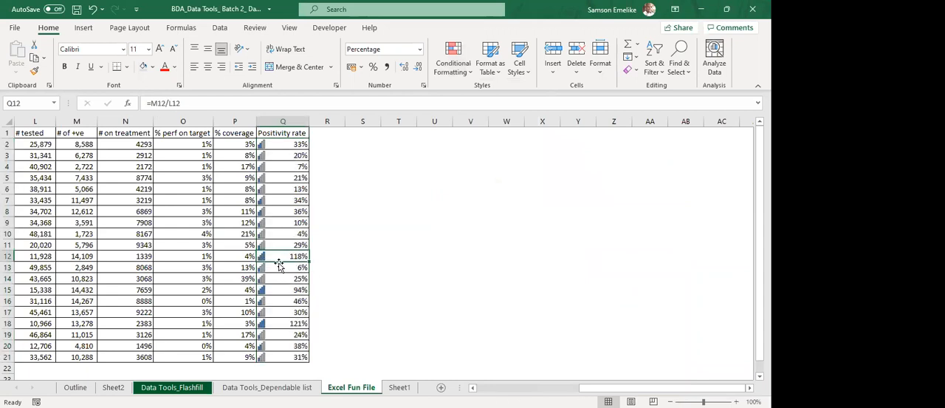
scroll(377, 285, up, 3)
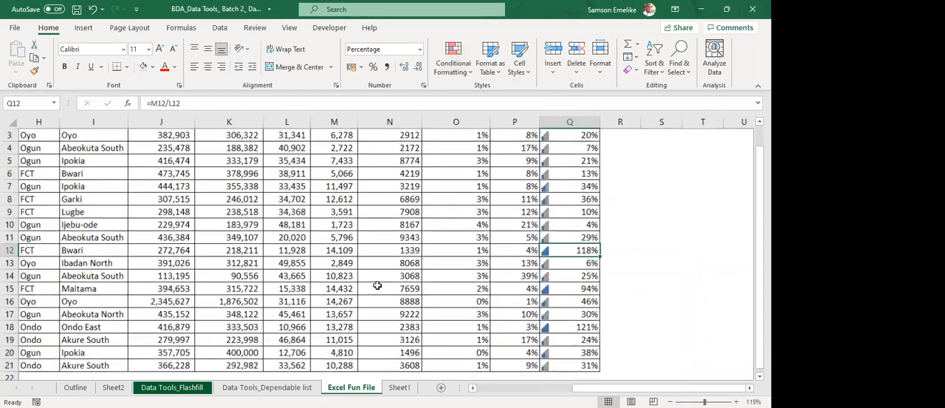
scroll(514, 296, right, 1)
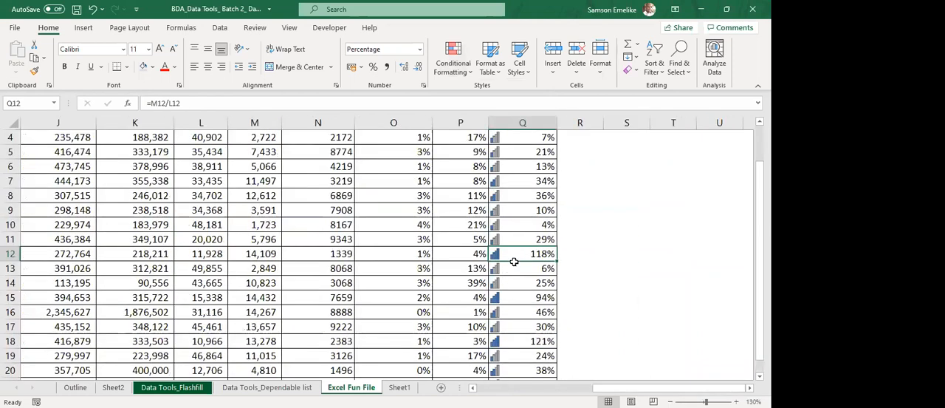
scroll(535, 185, up, 3)
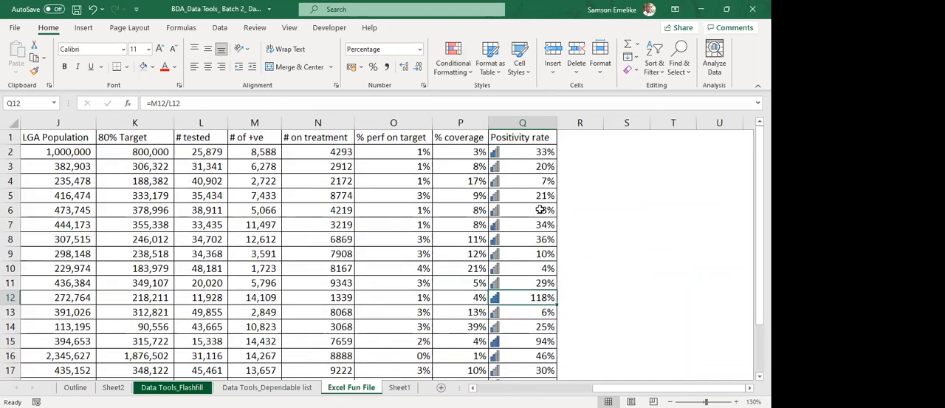
ctrl+scroll(540, 193, down, 1)
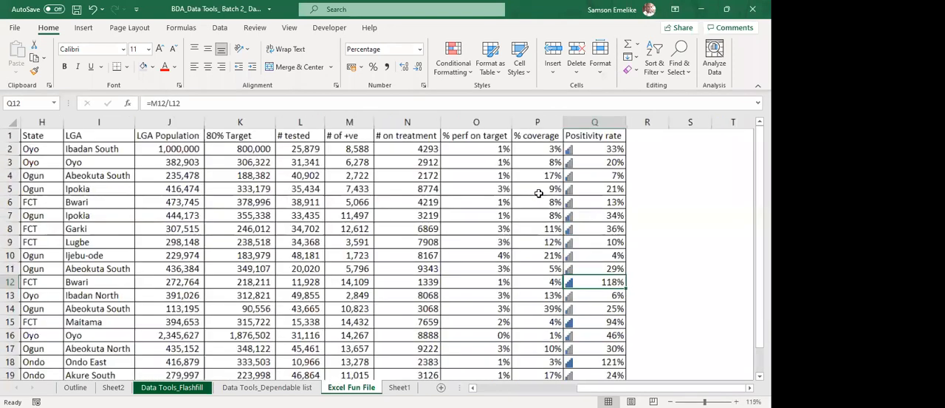
ctrl+scroll(540, 148, down, 1)
Select Positivity rate cells Q2:Q21 and clear the icon set rule from the selection.
drag(546, 145, 559, 359)
click(455, 65)
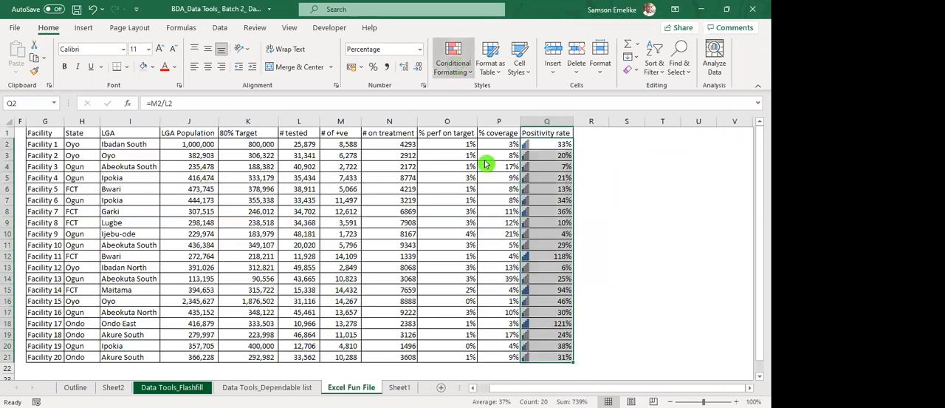
mouse_move(507, 243)
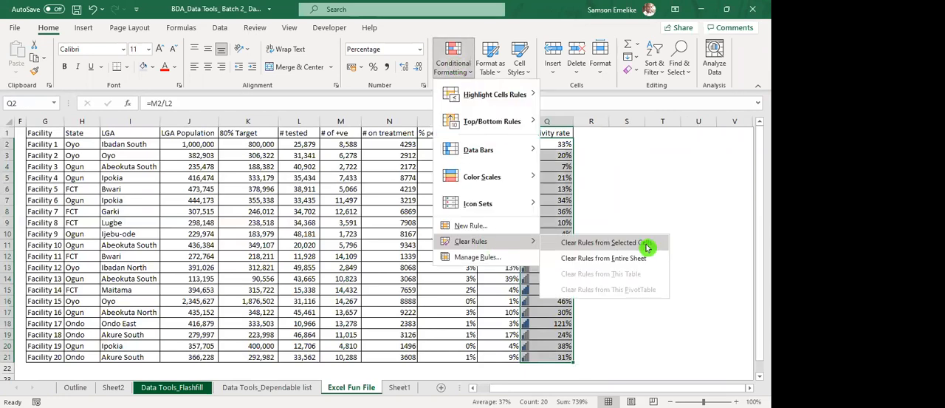
click(636, 245)
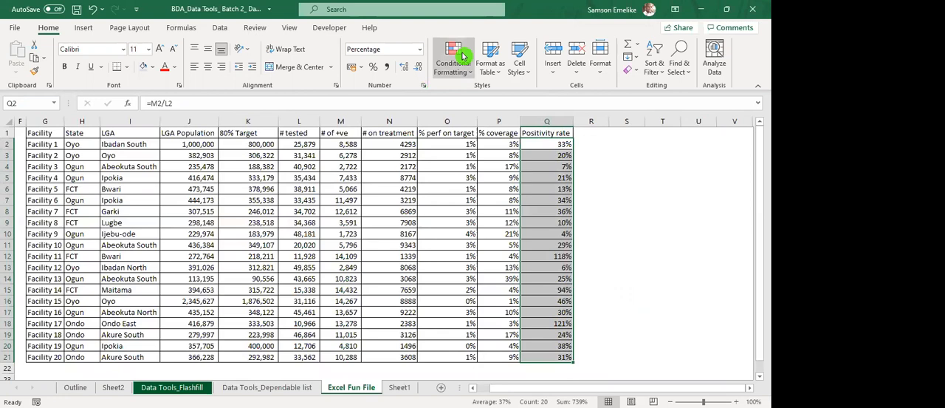
Open the conditional formatting rules manager for the selected Positivity rate cells and start a new rule.
click(464, 57)
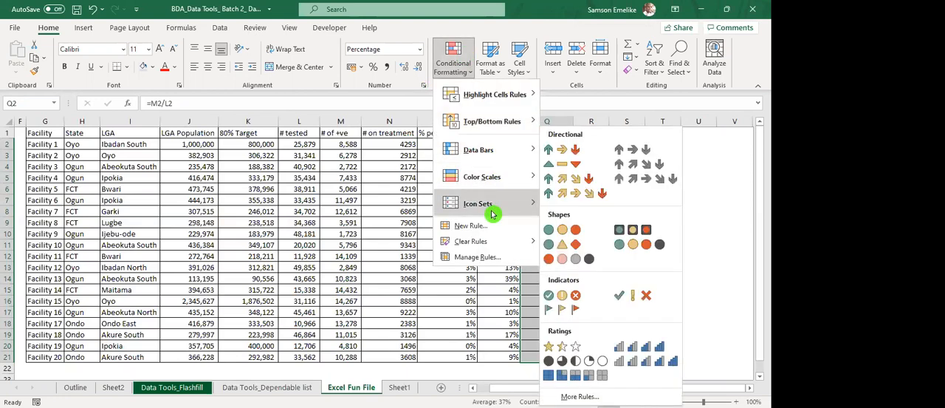
click(487, 262)
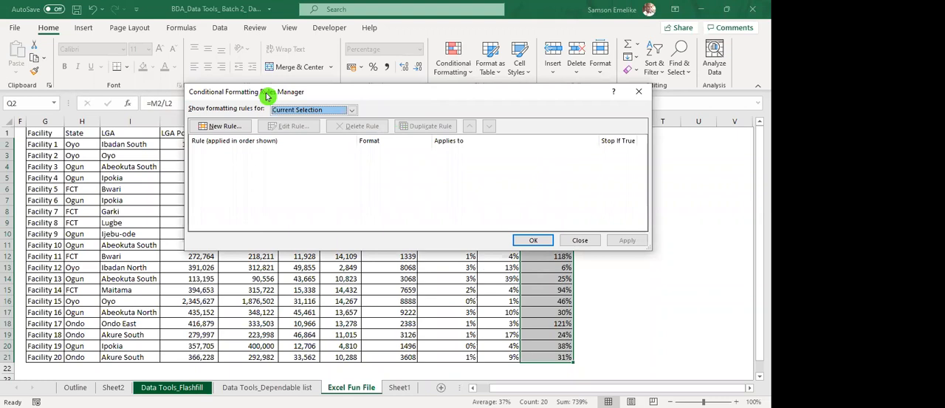
drag(267, 96, 100, 106)
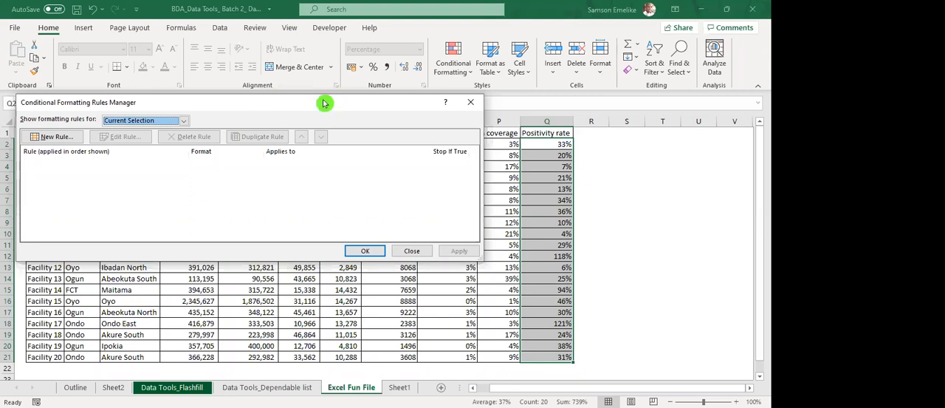
click(51, 138)
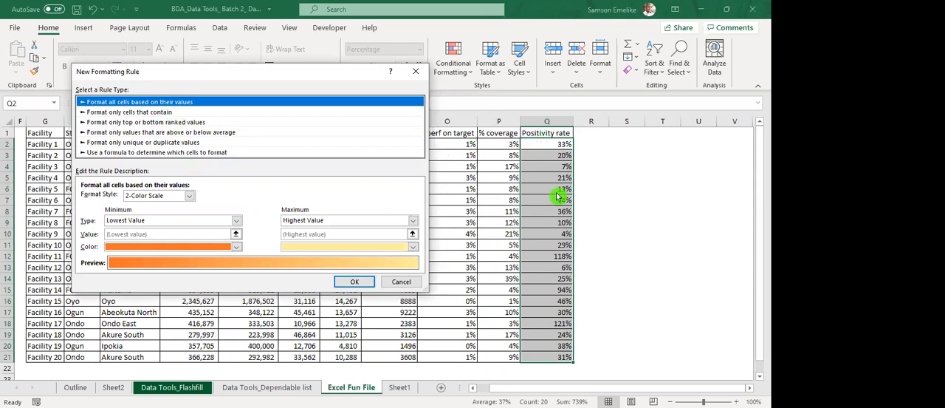
Try a 3-Color Scale format style with the minimum type set to Number for the new rule.
click(190, 198)
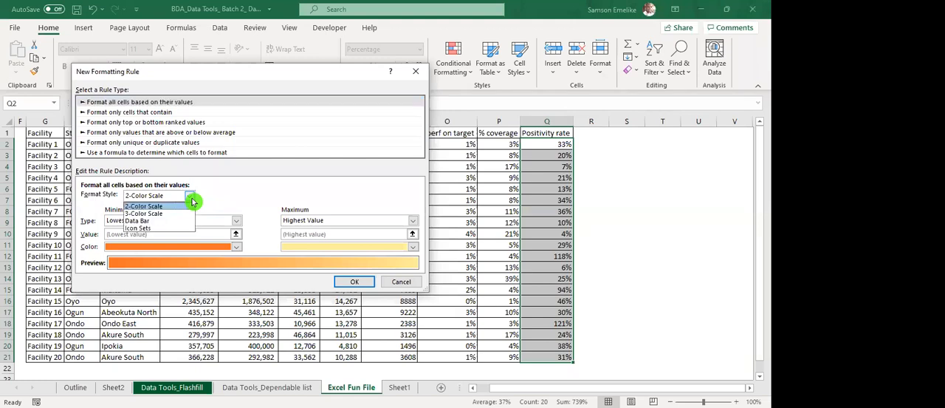
click(233, 191)
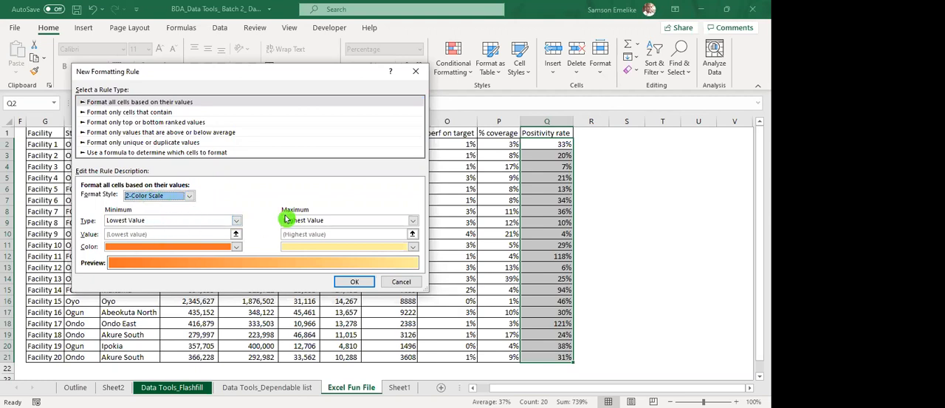
click(189, 197)
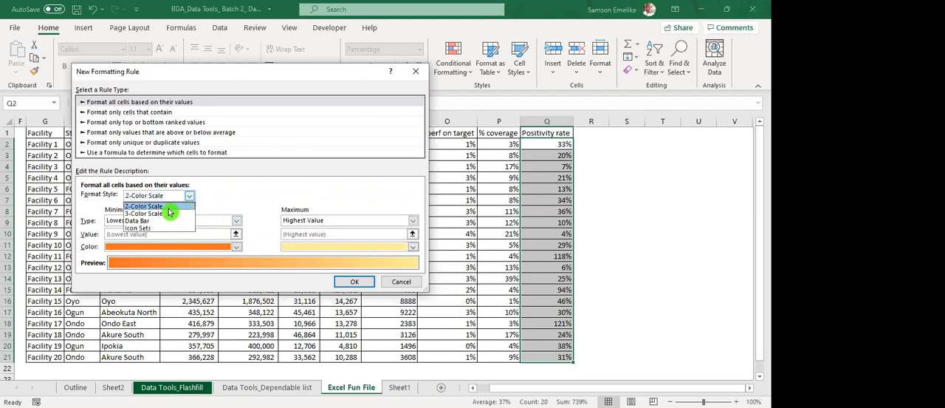
click(169, 213)
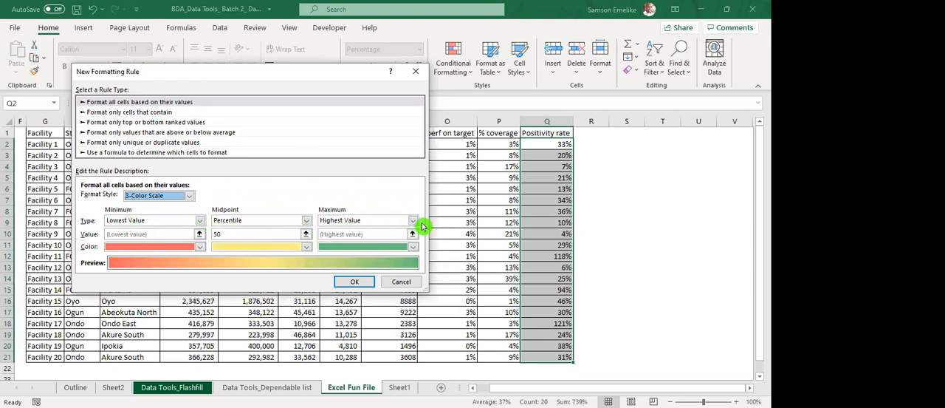
click(200, 221)
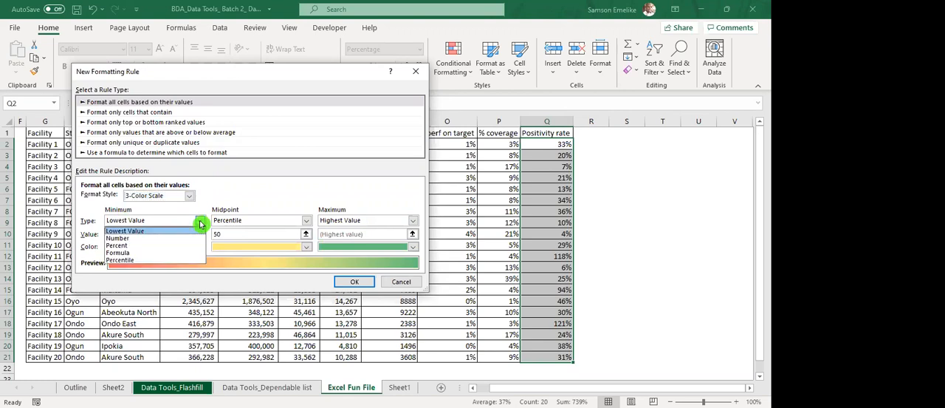
click(133, 239)
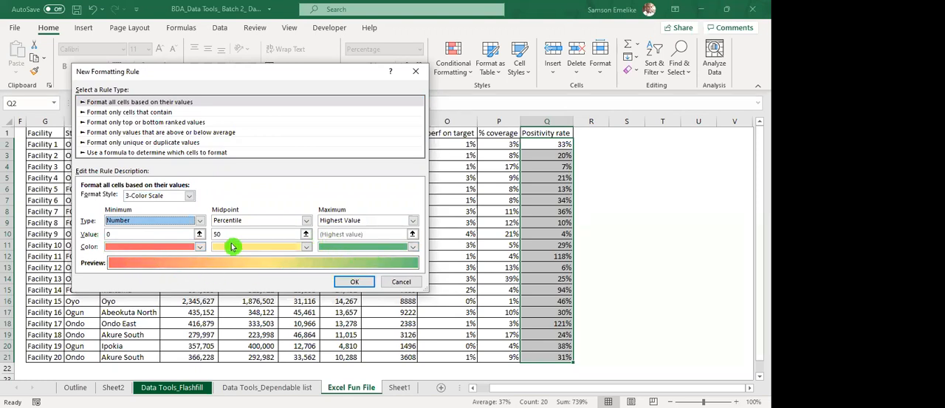
Try the Data Bar format style with a yellow Solid Fill and No Border for the rule.
click(189, 197)
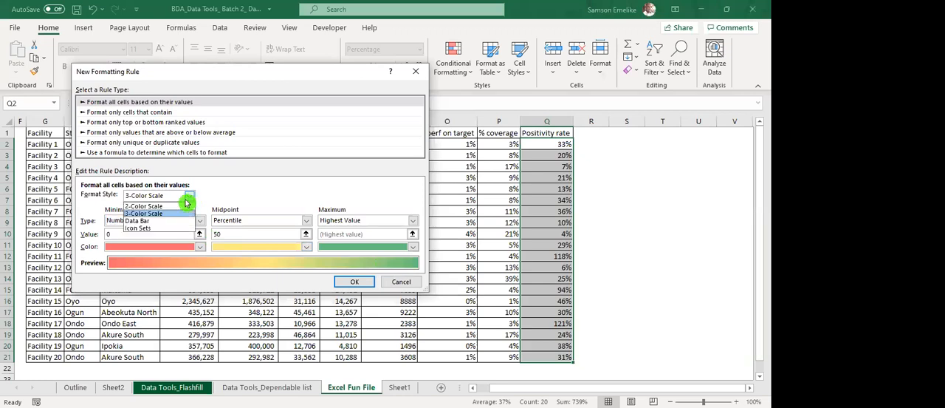
click(148, 222)
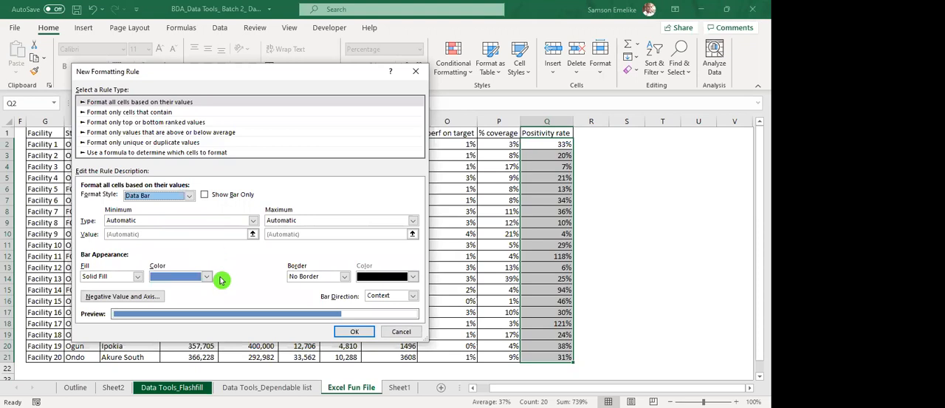
click(137, 277)
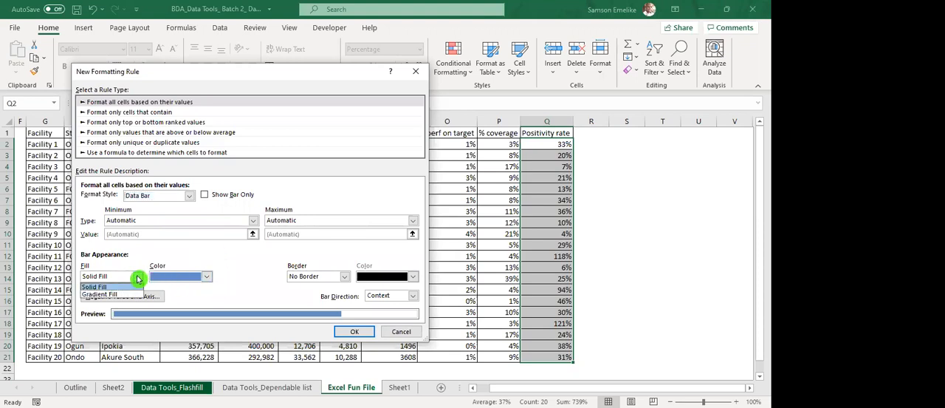
click(133, 277)
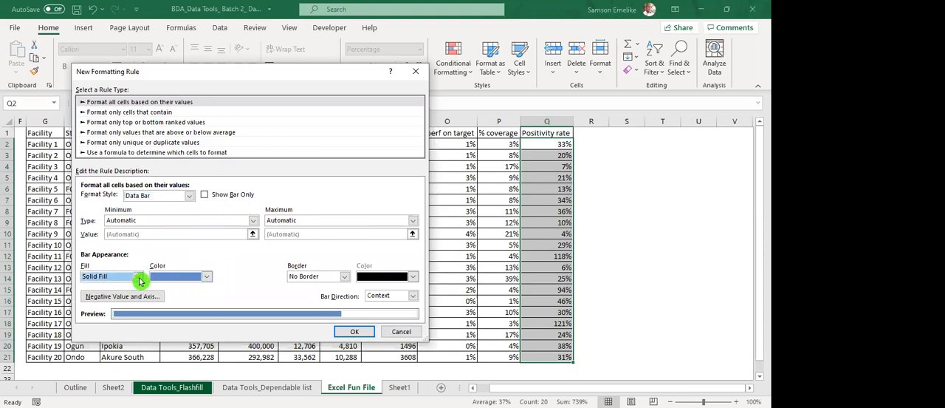
click(209, 278)
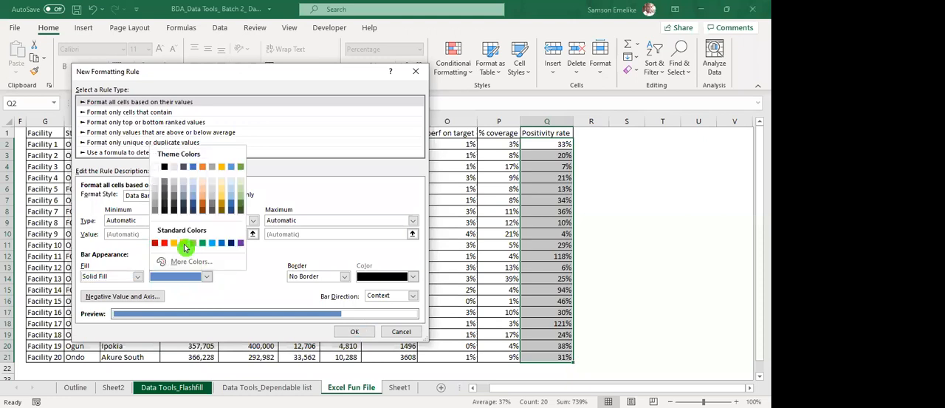
click(185, 247)
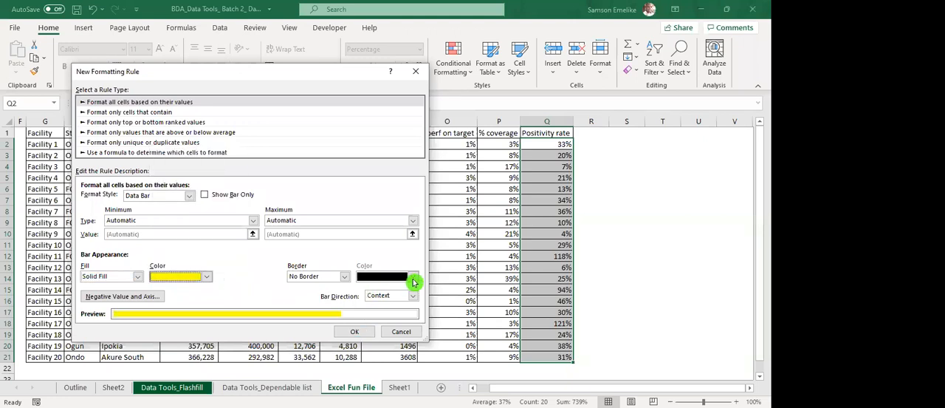
click(338, 278)
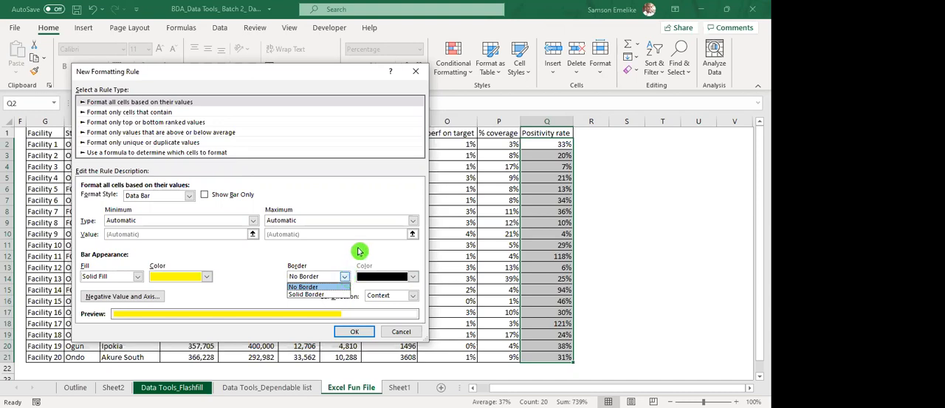
click(358, 252)
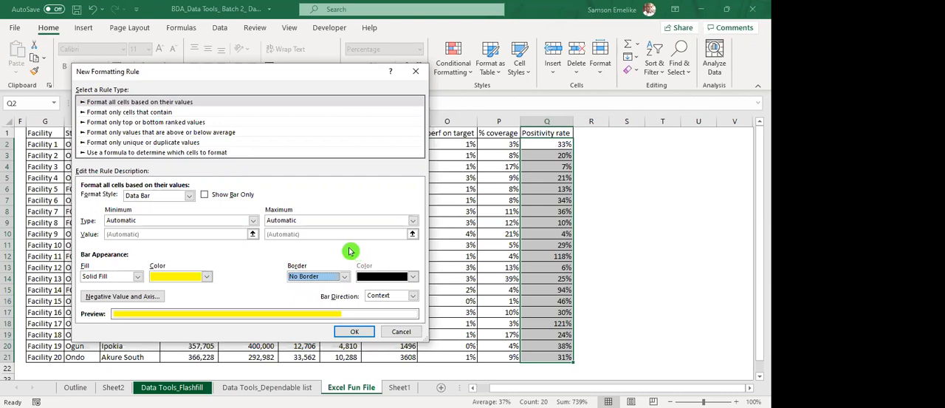
Try formatting only cells that contain a Cell Value not between, equal to or not equal to, then Specific Text containing.
click(148, 112)
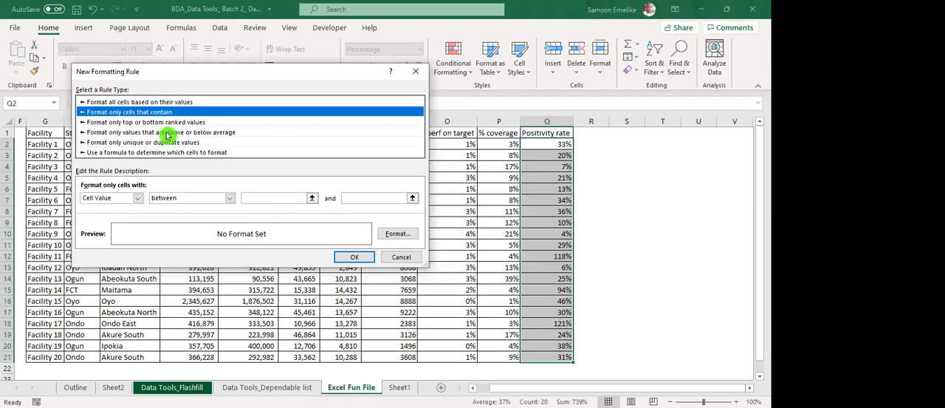
click(137, 200)
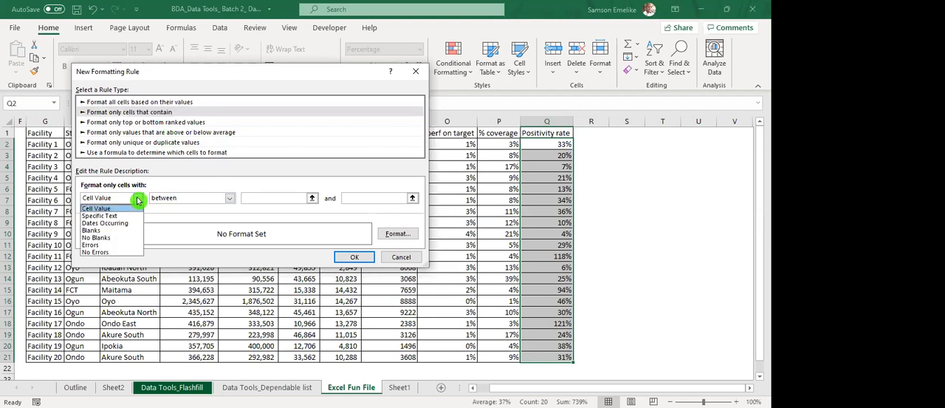
click(137, 200)
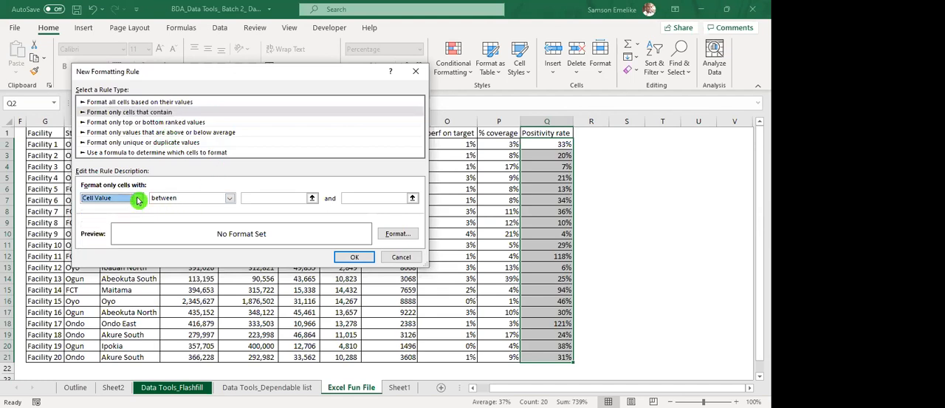
click(230, 200)
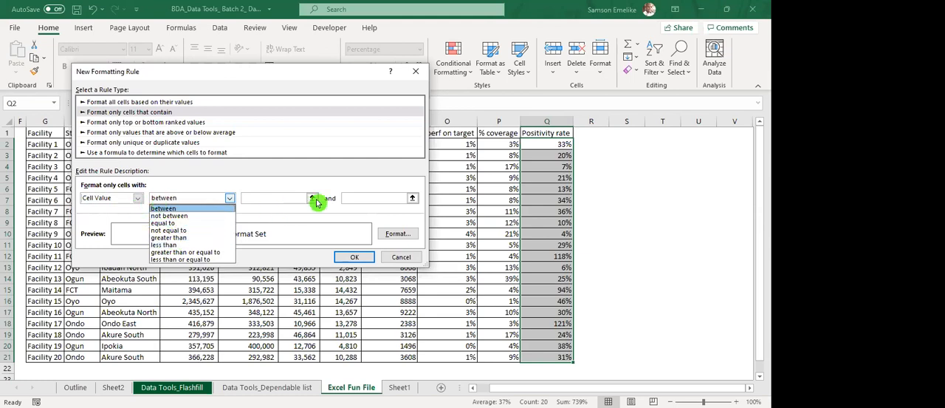
click(215, 215)
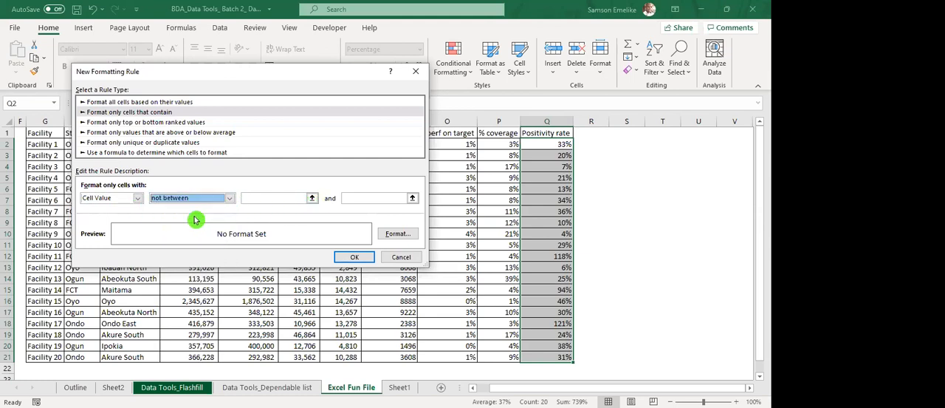
click(230, 199)
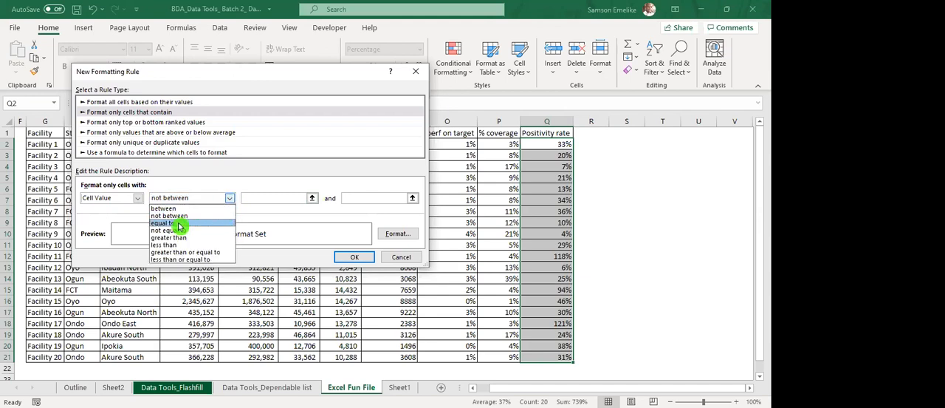
click(178, 223)
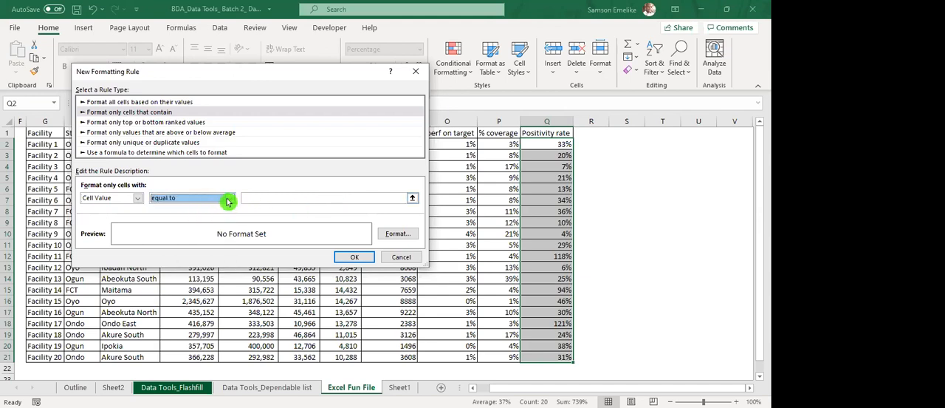
click(229, 200)
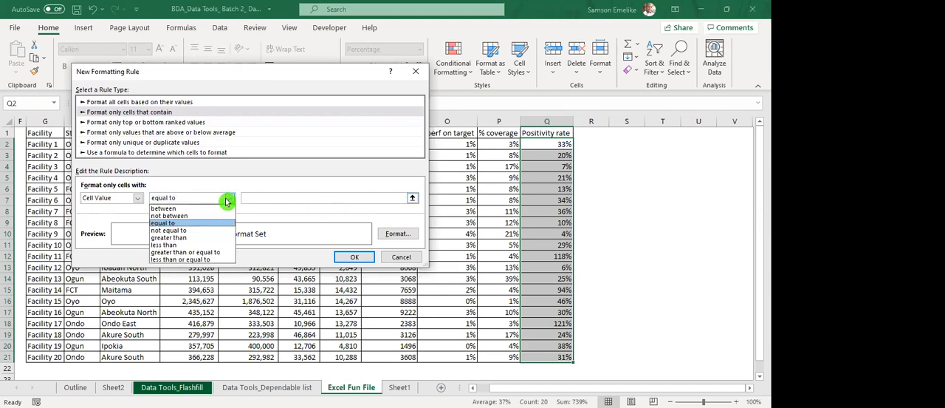
click(186, 232)
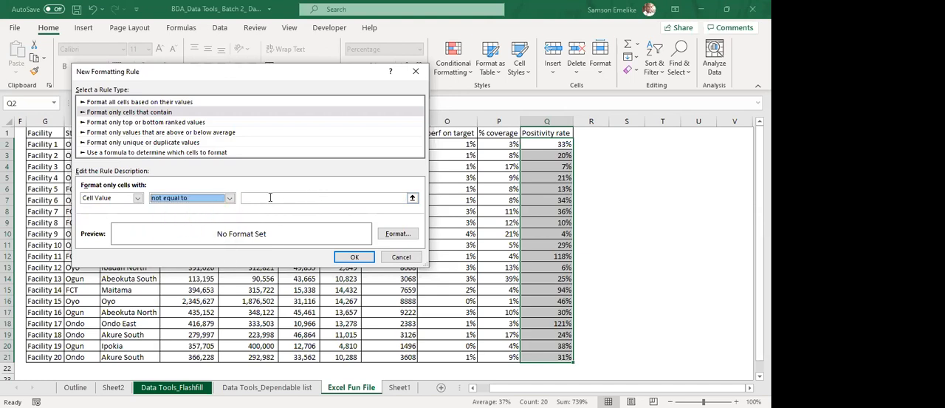
click(137, 199)
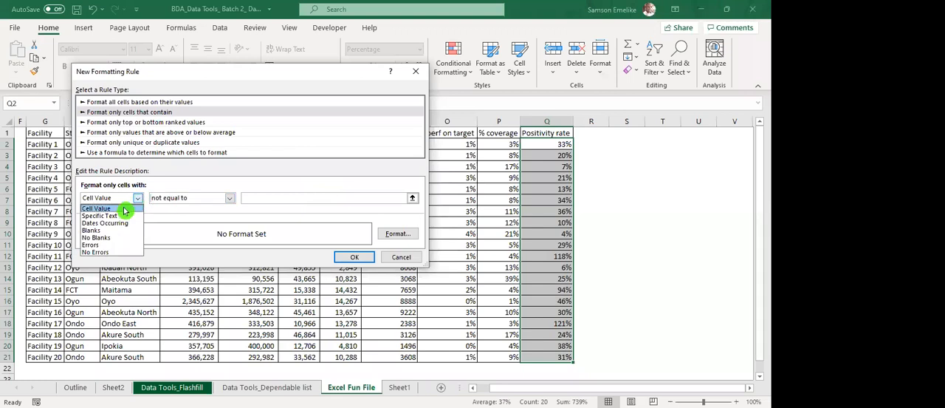
click(118, 216)
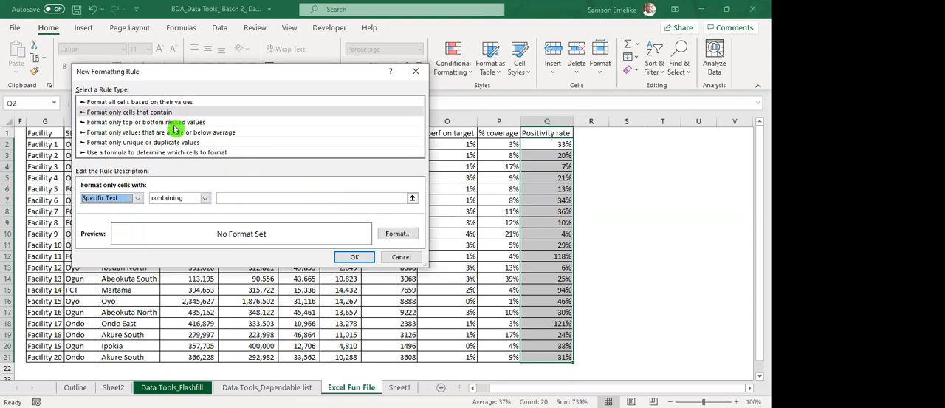
Try the top or bottom ranked values rule type with the ranking set to Bottom 10.
click(179, 123)
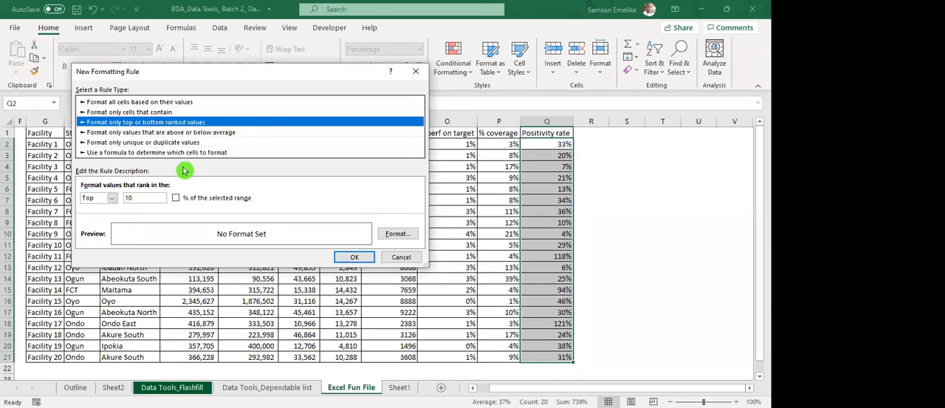
click(112, 198)
click(96, 220)
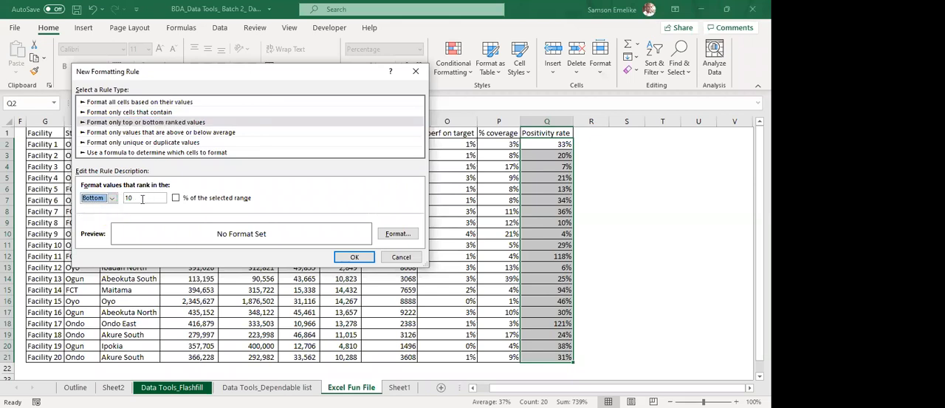
Try the above or below average rule type with values set to below, and review the standard deviation options.
click(140, 134)
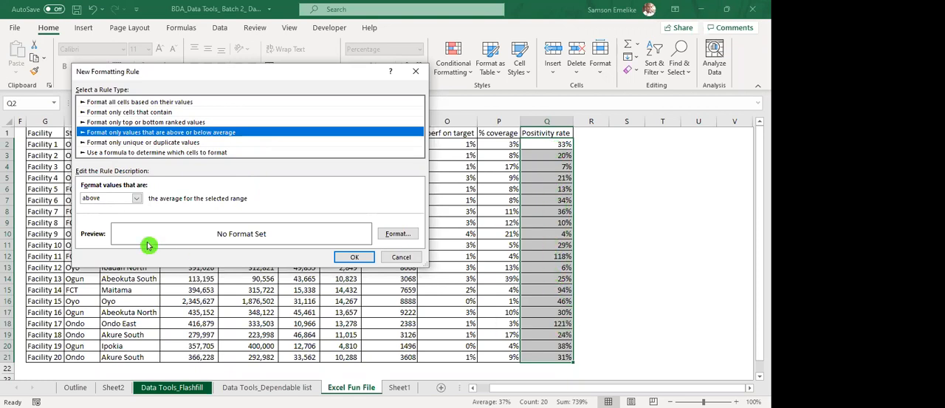
click(139, 200)
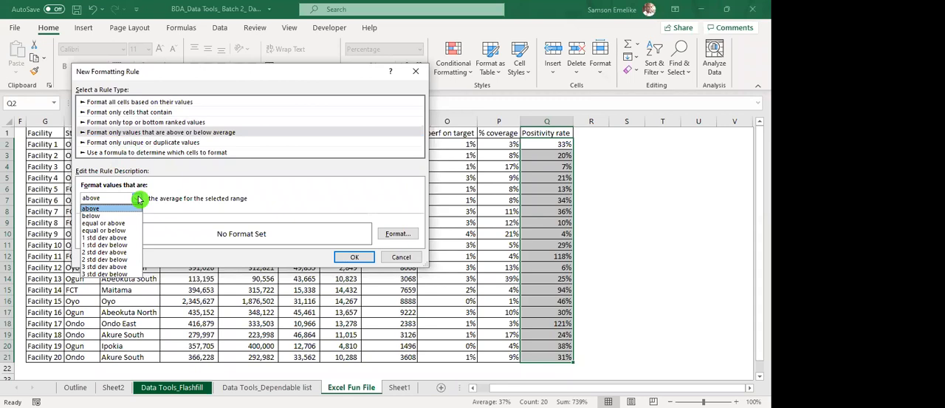
click(98, 215)
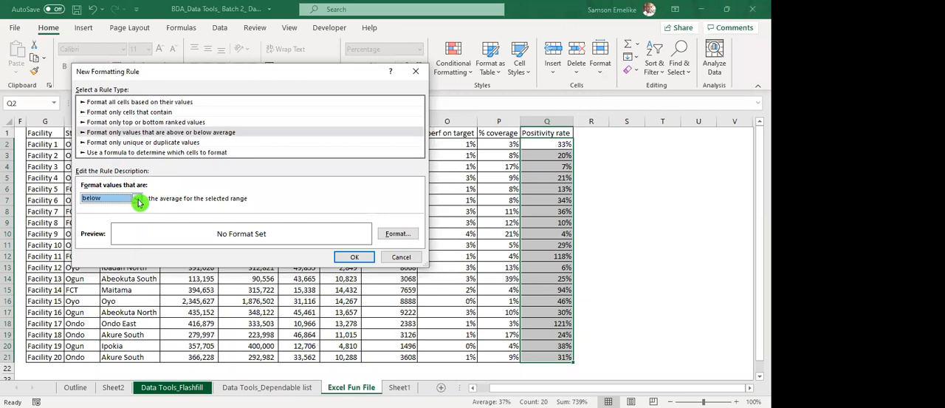
click(137, 199)
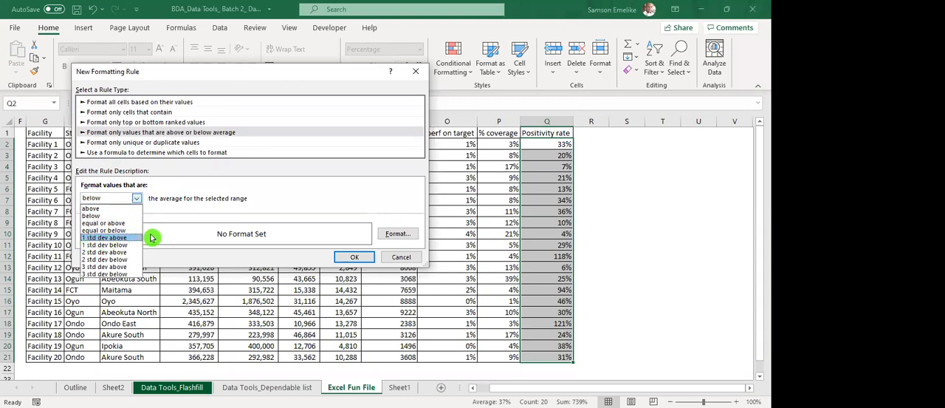
click(377, 186)
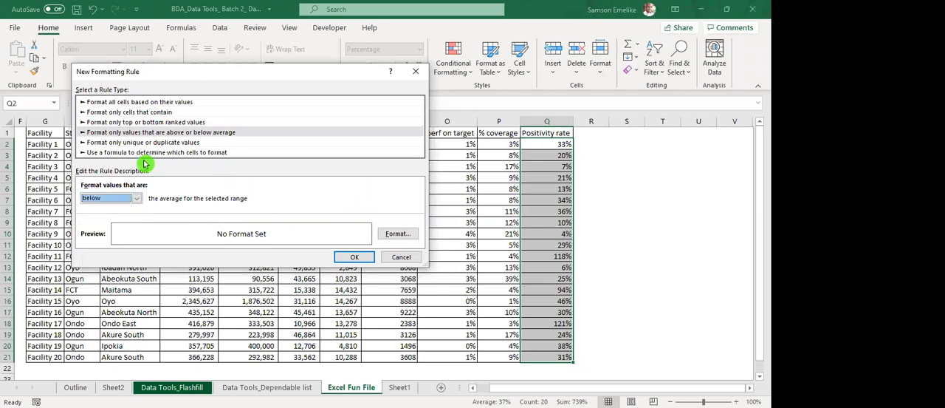
Look at the unique or duplicate values rule type and switch the rule to using a formula to determine which cells to format.
click(176, 145)
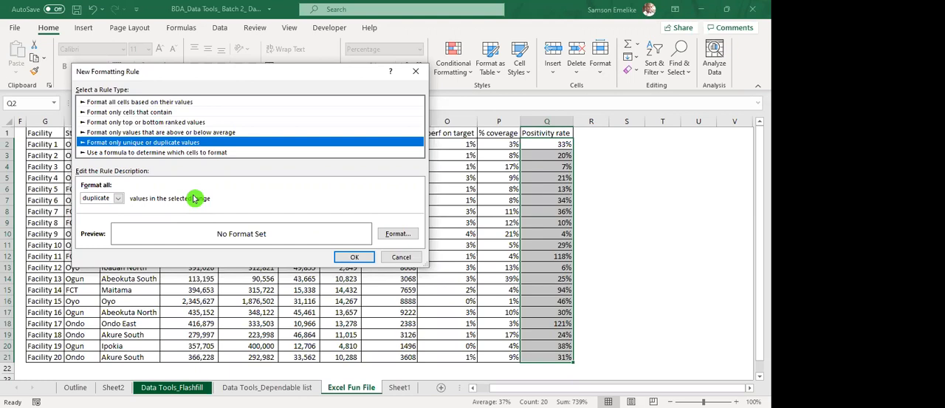
click(223, 154)
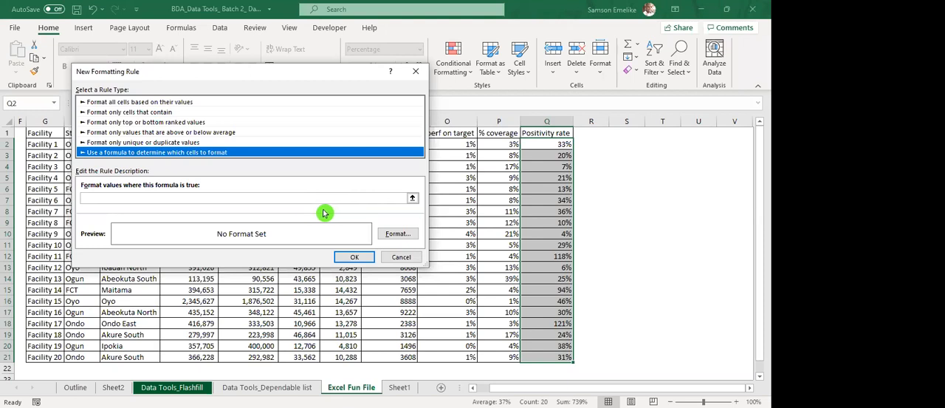
click(282, 59)
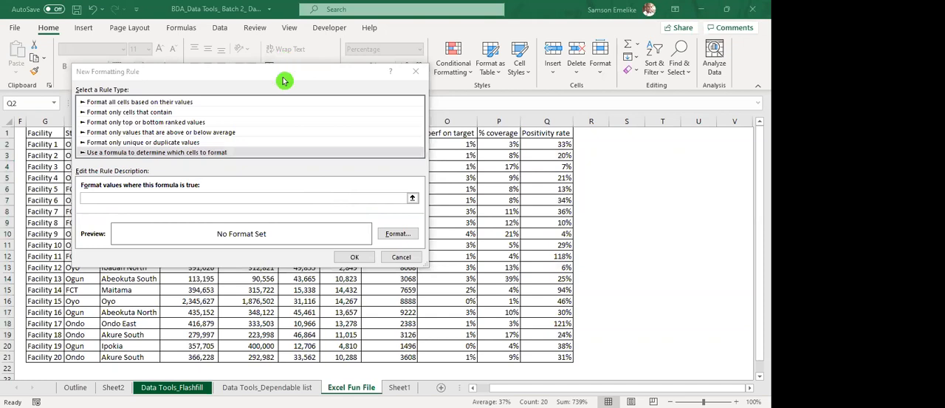